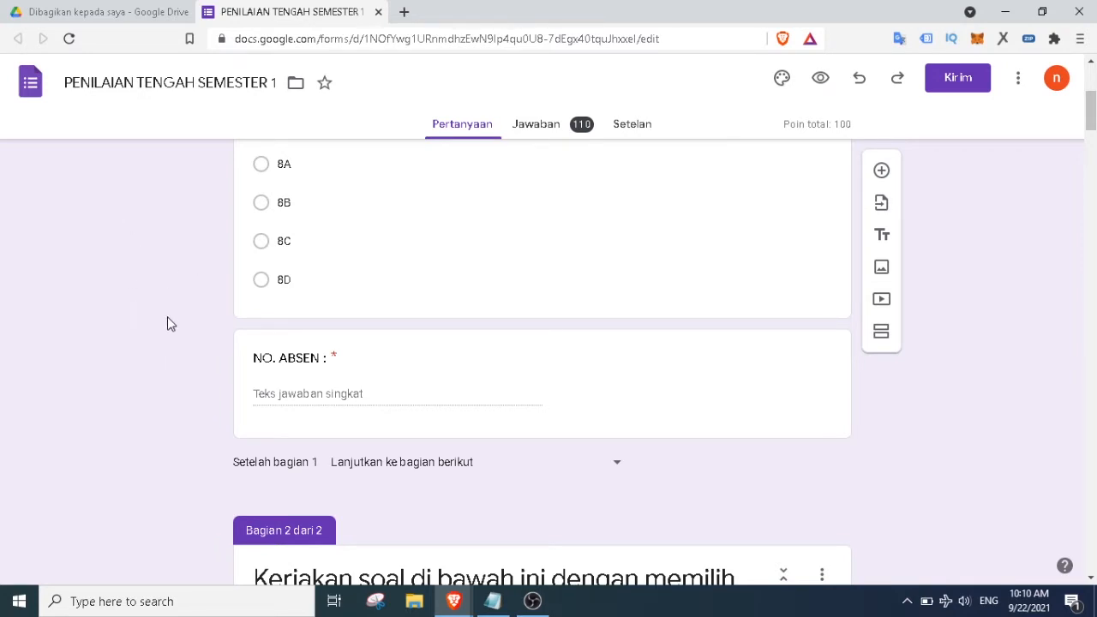
Open the form's response summary and examine the score statistics and the total-points distribution chart
scroll(168, 323, "up", 3)
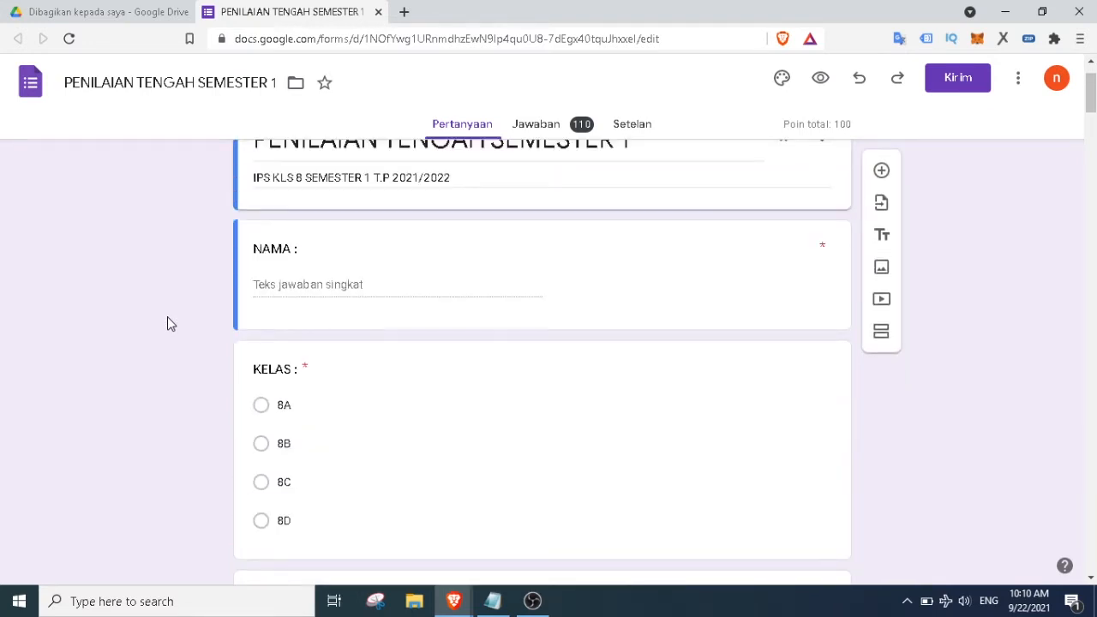
scroll(168, 323, "up", 1)
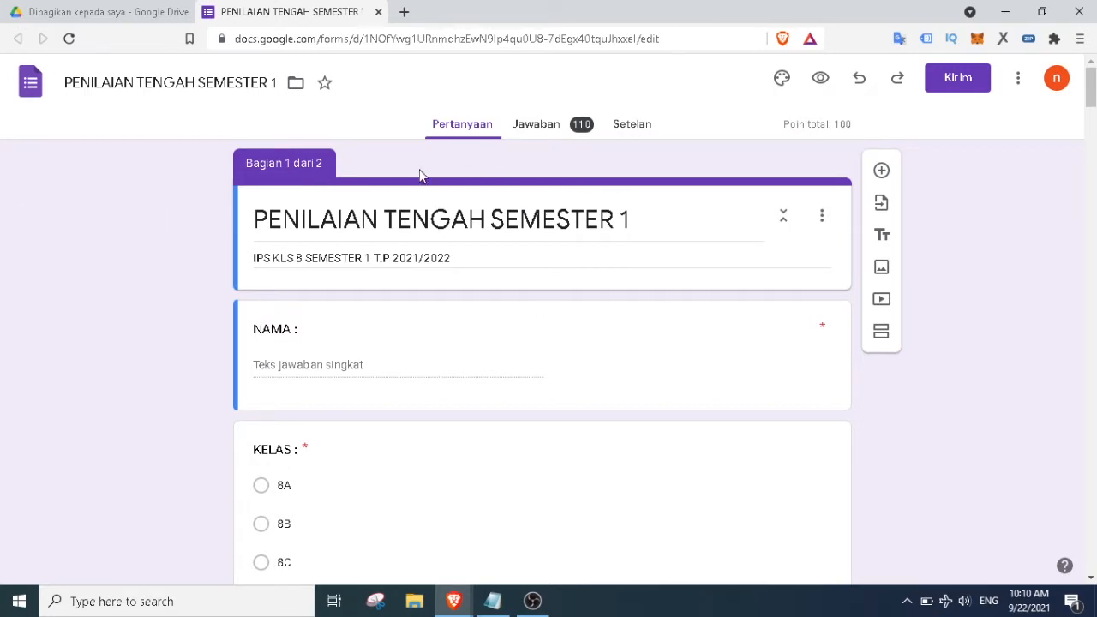
left_click(541, 123)
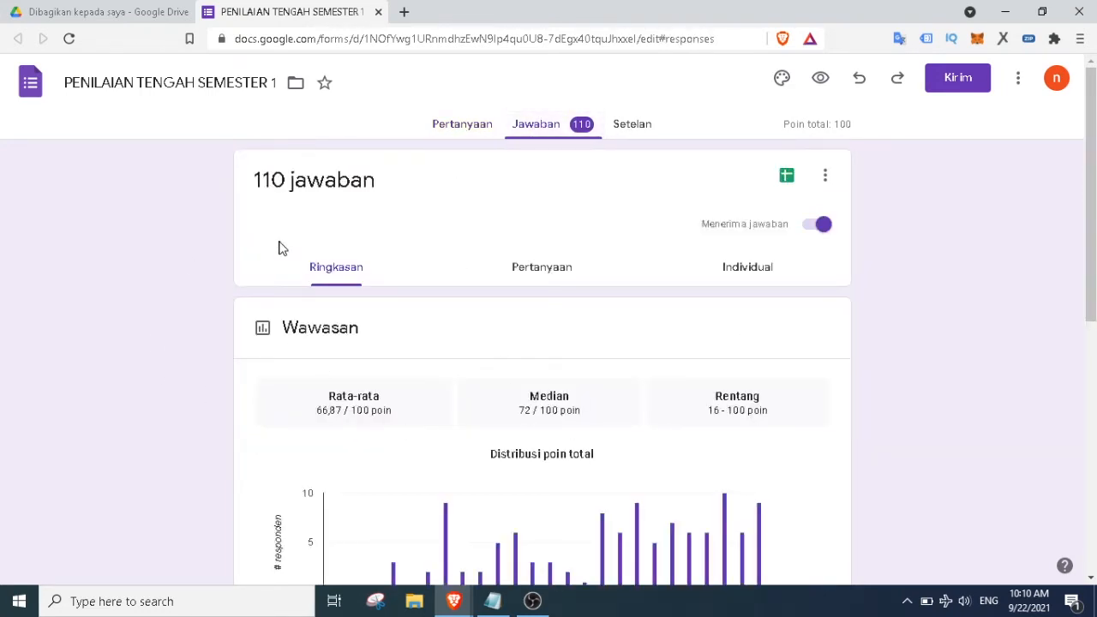
scroll(639, 403, "down", 4)
scroll(614, 411, "up", 4)
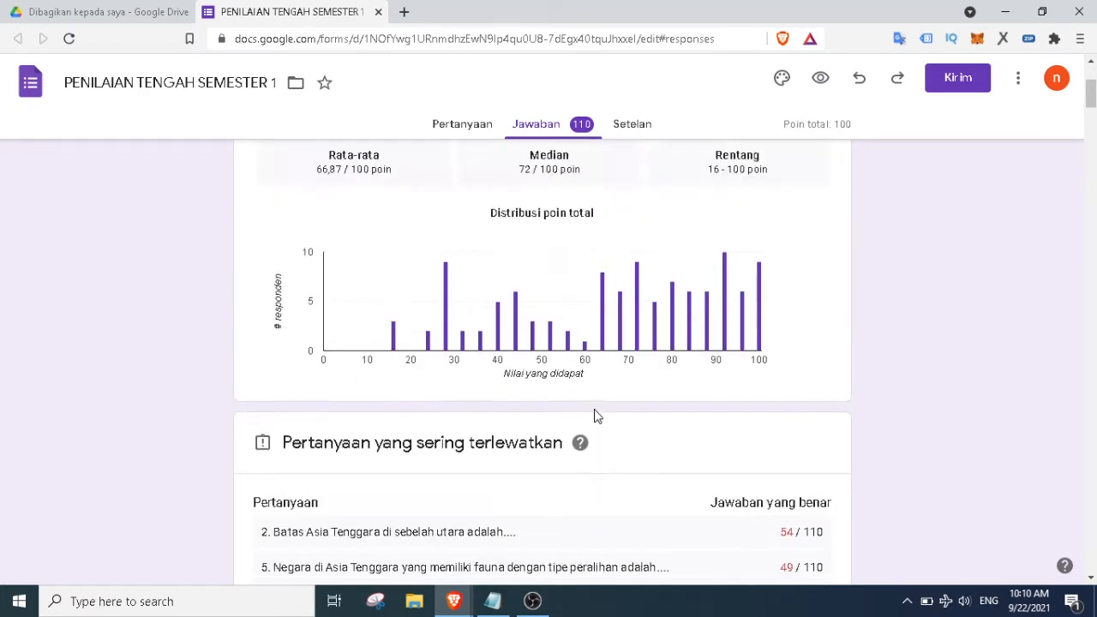
Return to the form's questions and look through the identity section and the first quiz questions
left_click(464, 128)
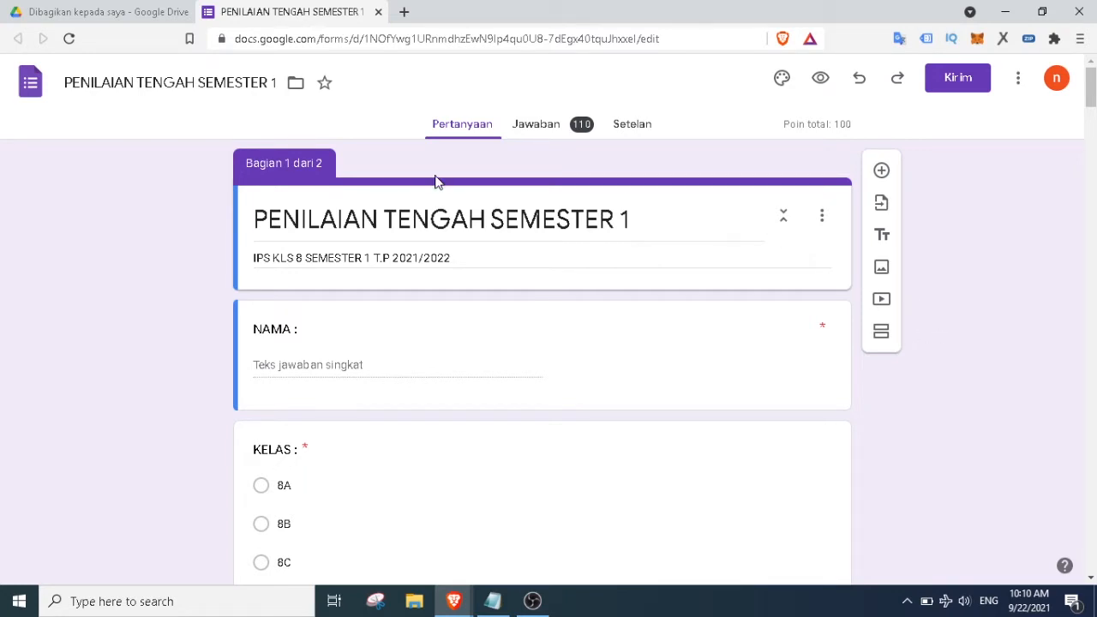
scroll(599, 238, "down", 5)
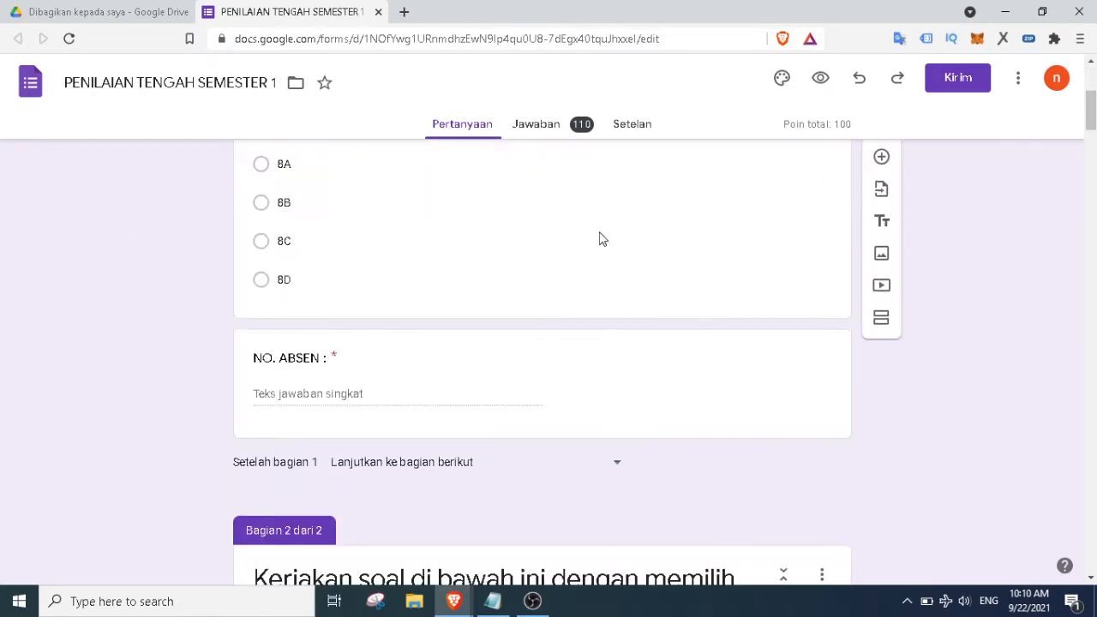
scroll(338, 312, "up", 6)
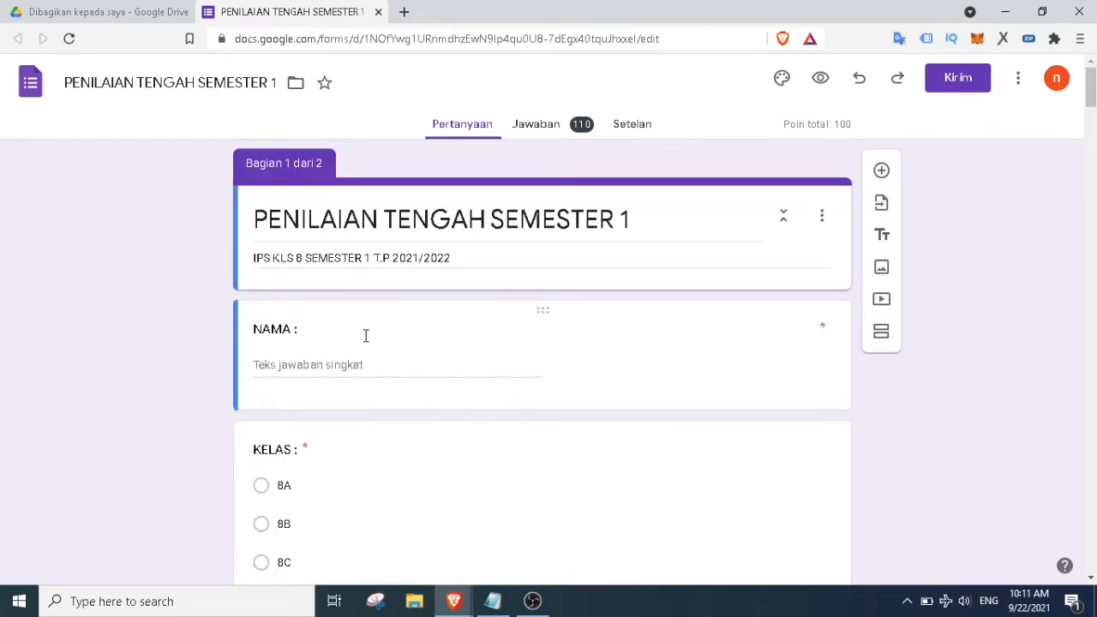
scroll(363, 404, "down", 2)
scroll(348, 477, "down", 2)
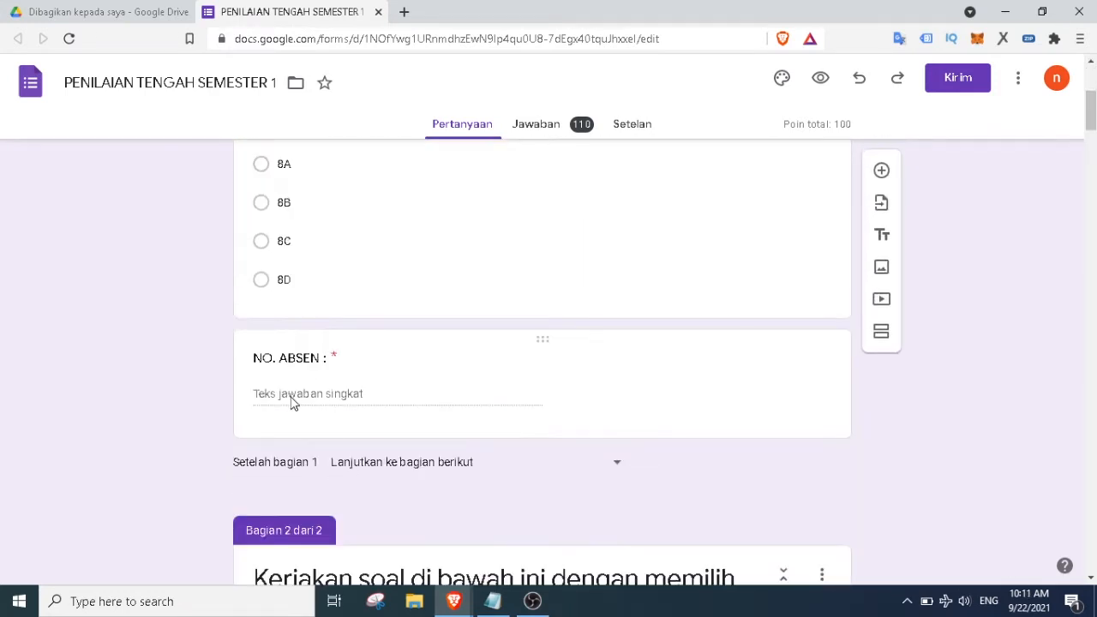
scroll(448, 450, "down", 3)
scroll(502, 472, "down", 3)
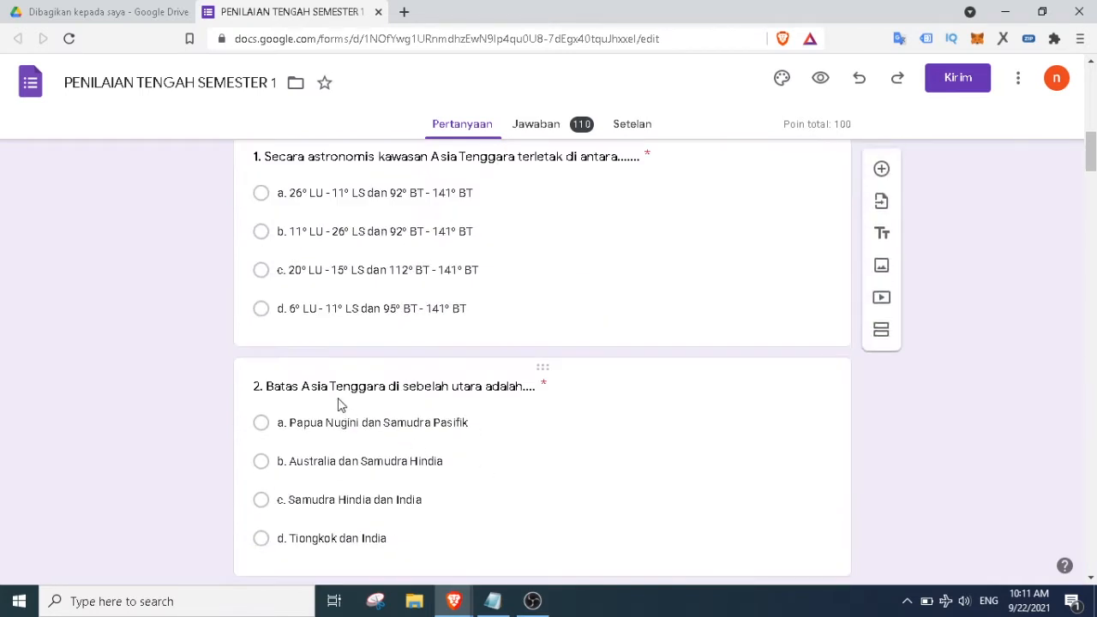
scroll(406, 404, "up", 10)
scroll(104, 333, "up", 1)
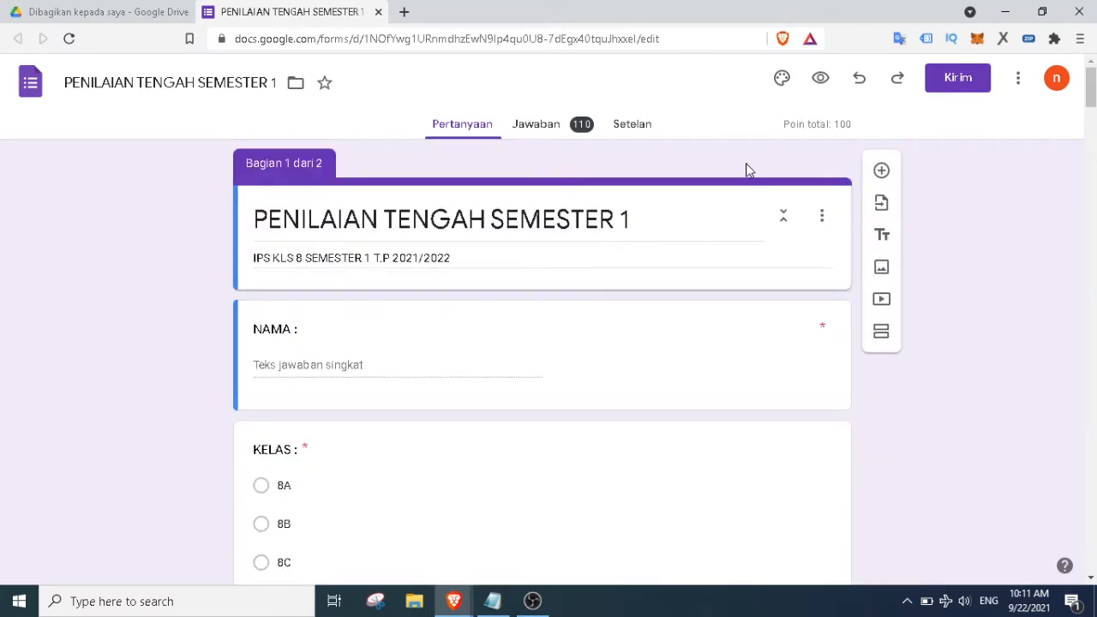
Open the form preview and look over the name, class and attendance-number fields
left_click(821, 80)
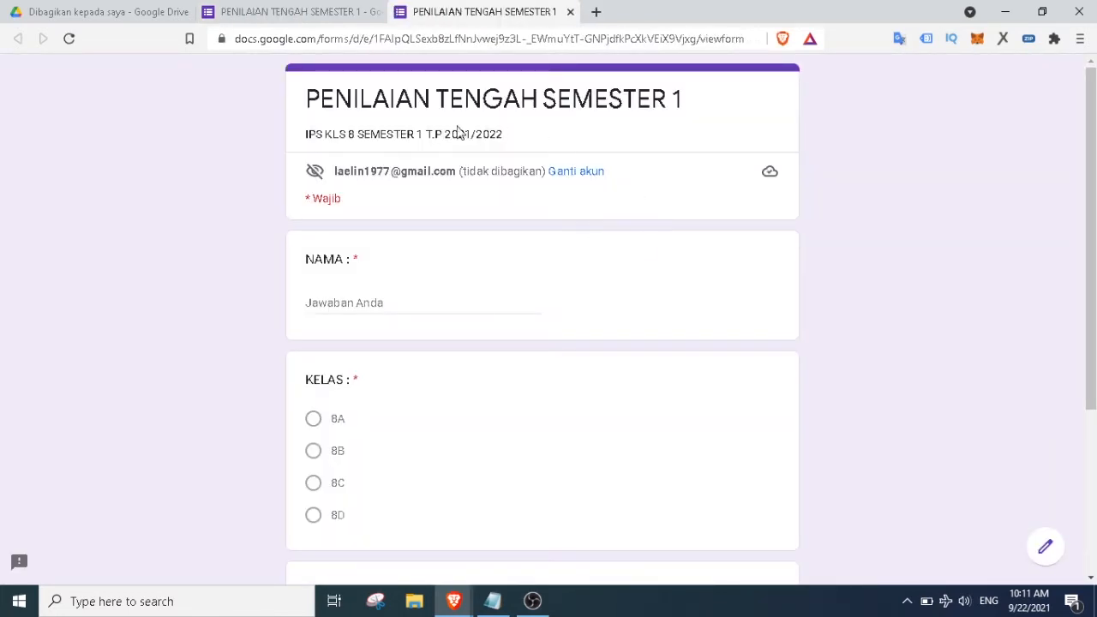
left_click(532, 600)
left_click(531, 599)
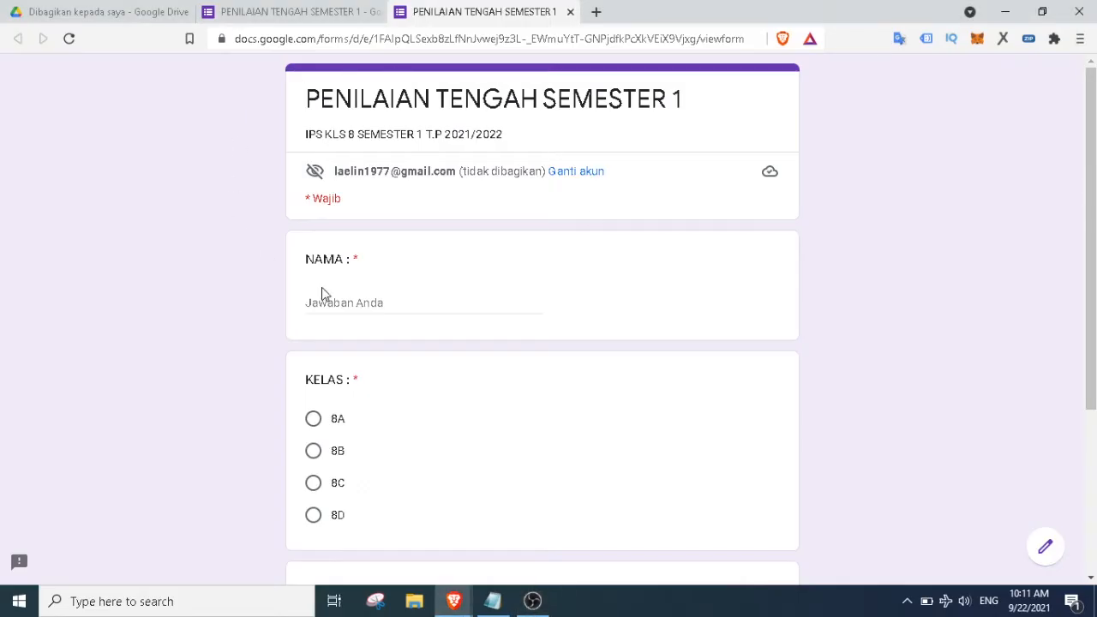
scroll(357, 372, "down", 3)
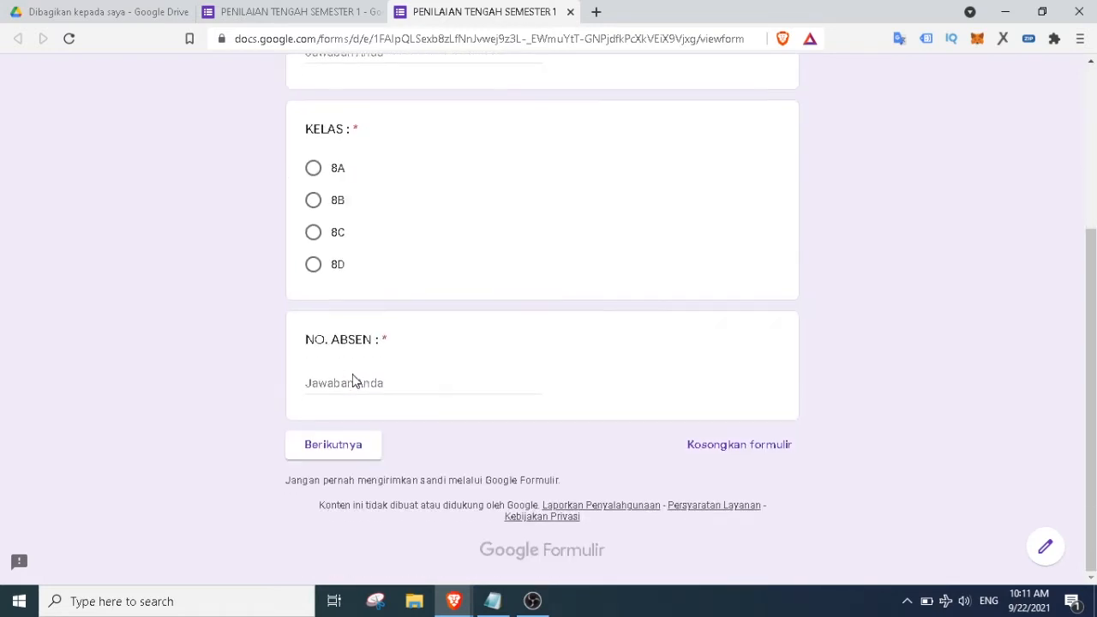
scroll(357, 203, "up", 3)
Enter KUNCI in the NAMA field and choose class 8A in the form preview
left_click(392, 294)
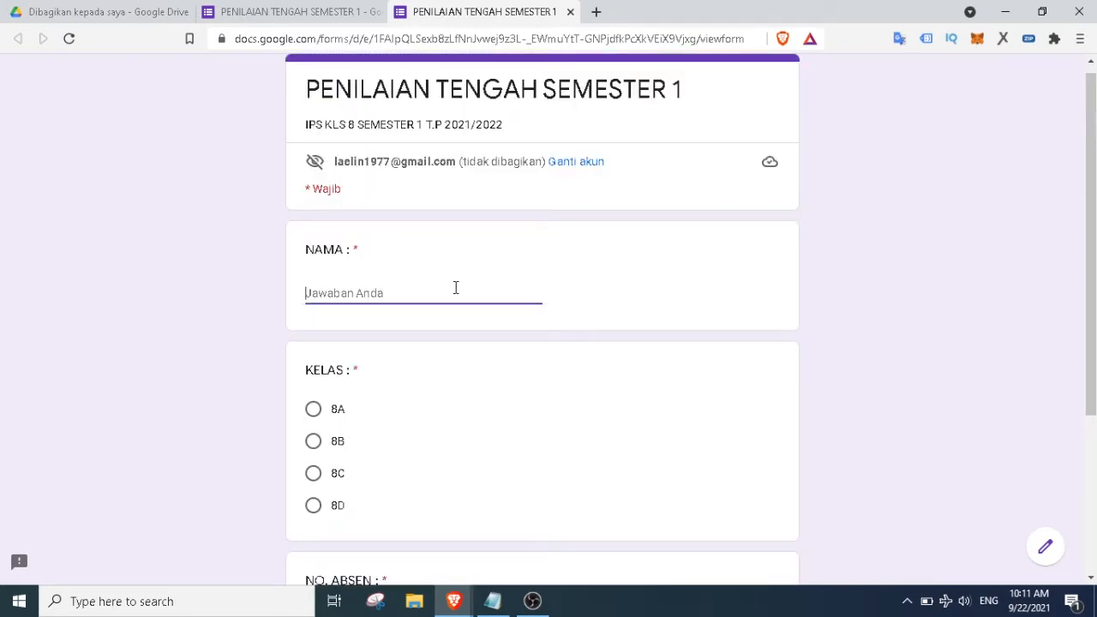
type("KUNCI")
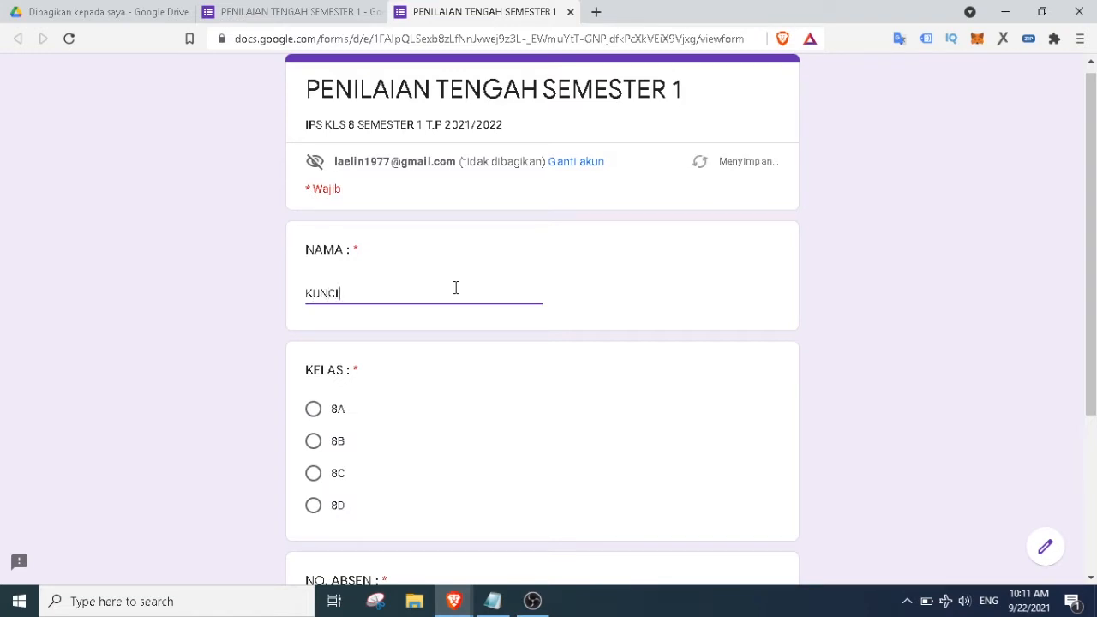
left_click(314, 413)
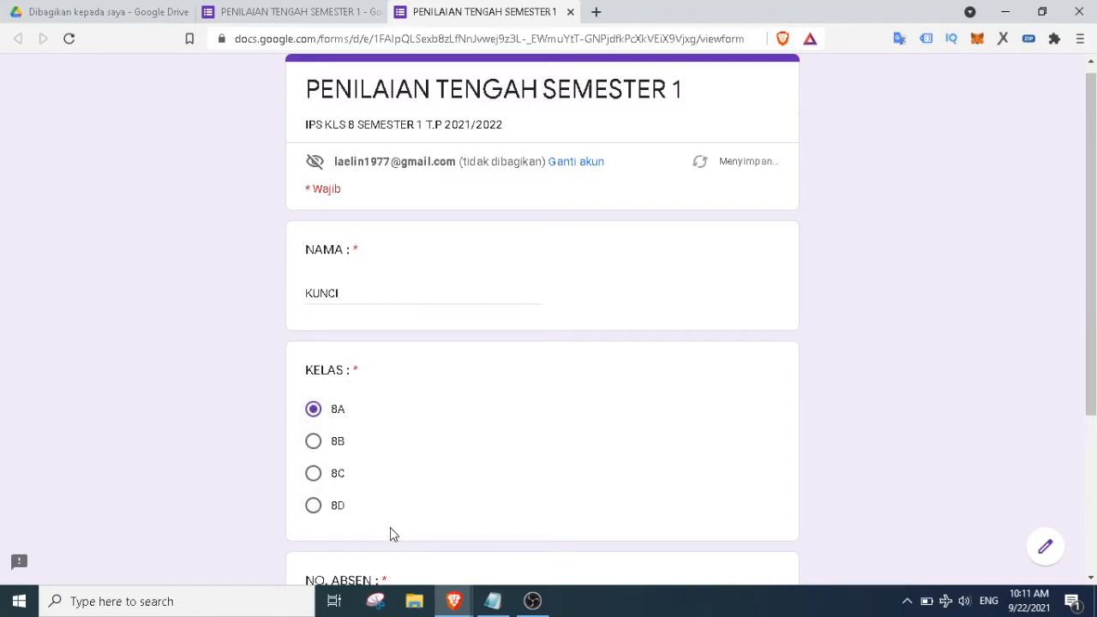
left_click(313, 444)
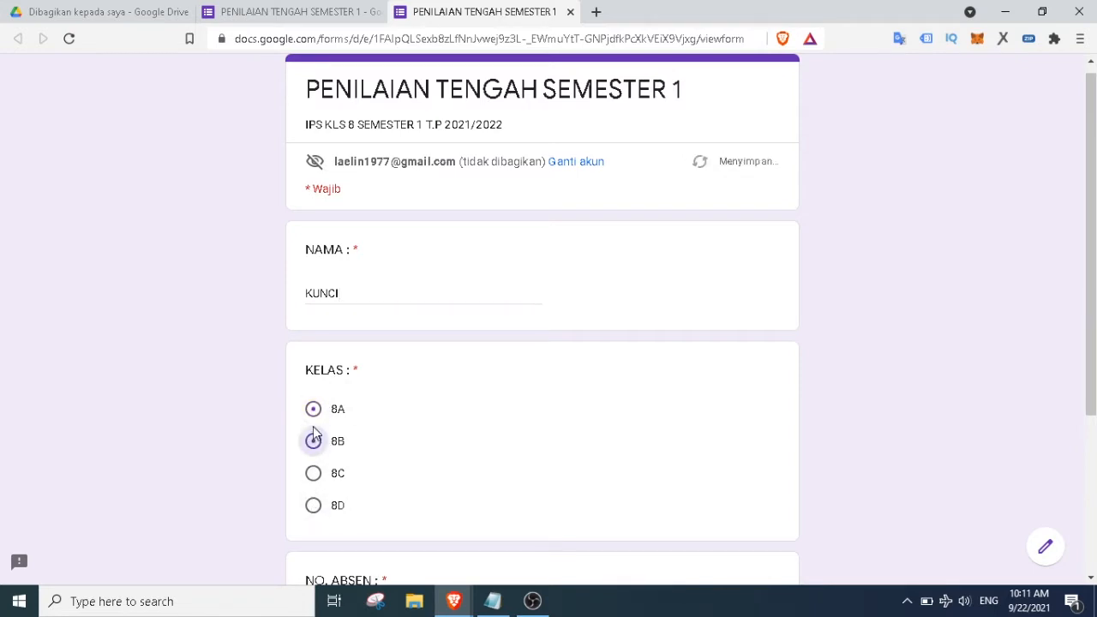
left_click(312, 417)
Enter 50 in the NO. ABSEN field of the form preview
scroll(259, 452, "down", 3)
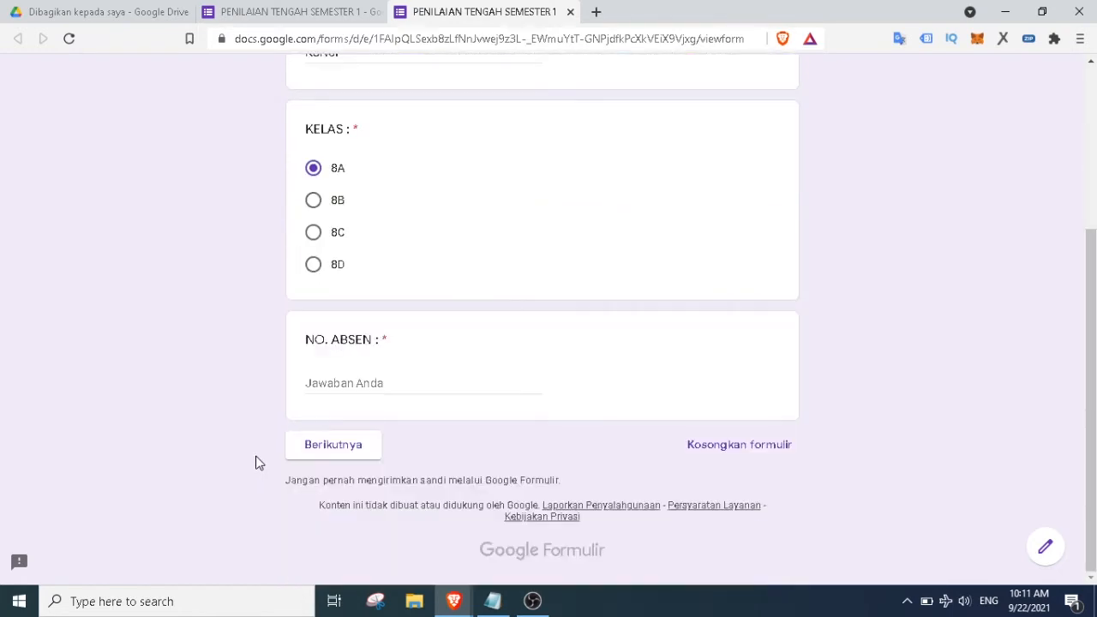
left_click(402, 383)
type("33")
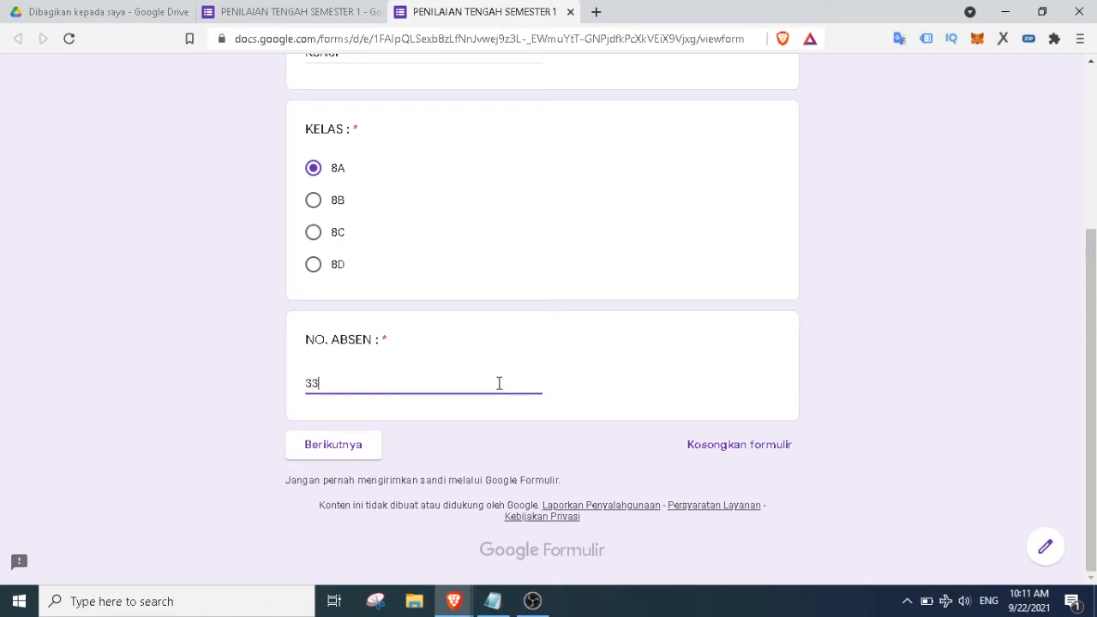
key("BackSpace")
key("BackSpace")
type("44")
key("BackSpace")
type("5")
scroll(498, 383, "up", 2)
scroll(397, 446, "down", 1)
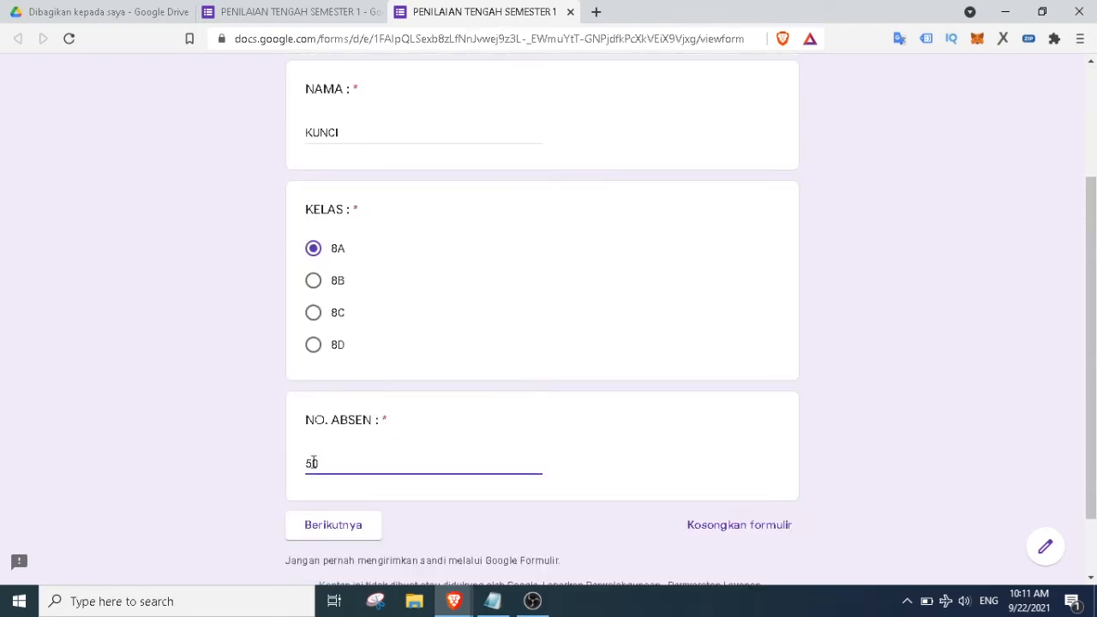
Continue to the quiz section and answer question 1 with option a, question 2 with b, question 3 with a, and question 4
left_click(332, 524)
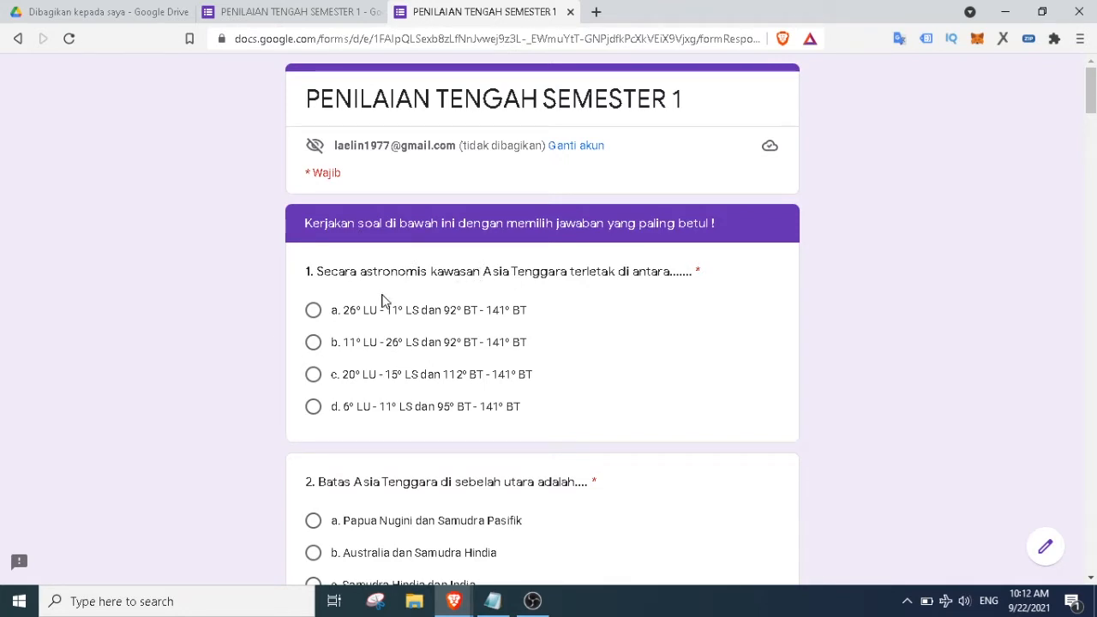
left_click(314, 311)
scroll(318, 421, "down", 2)
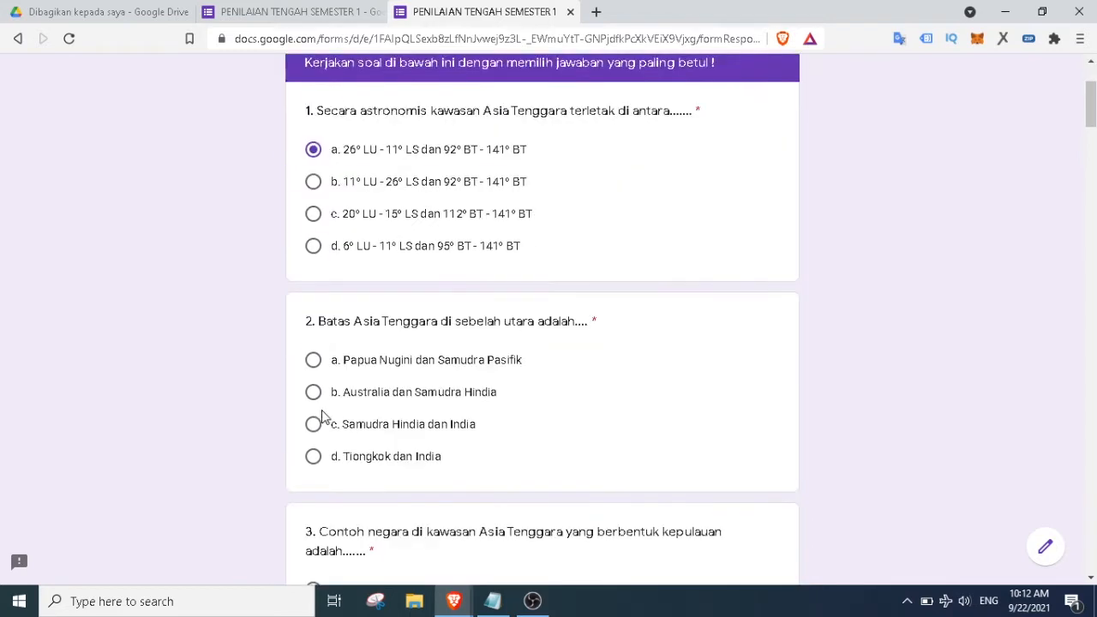
left_click(314, 393)
scroll(377, 394, "down", 3)
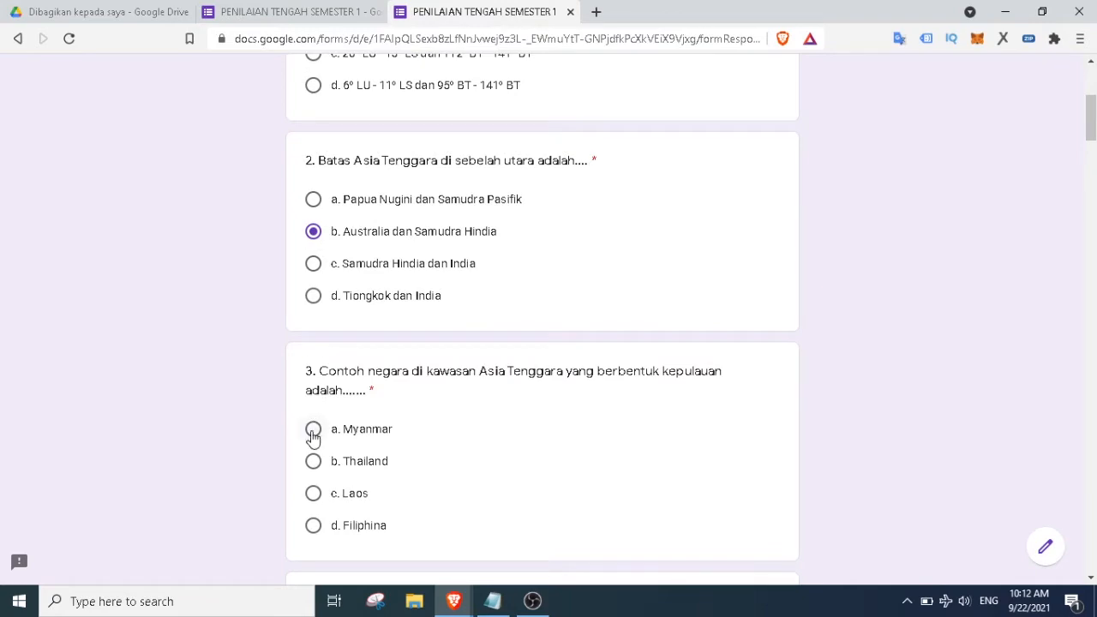
left_click(313, 431)
scroll(314, 430, "down", 3)
left_click(314, 430)
scroll(377, 428, "down", 13)
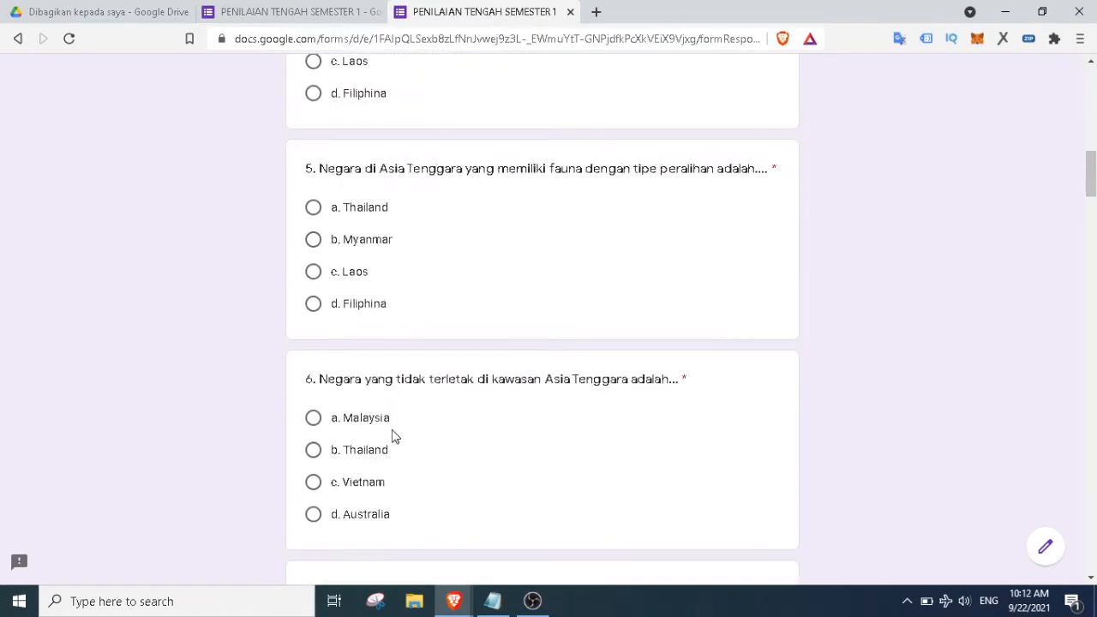
Look through the remaining quiz questions down to question 25 and the submission area
scroll(361, 410, "down", 20)
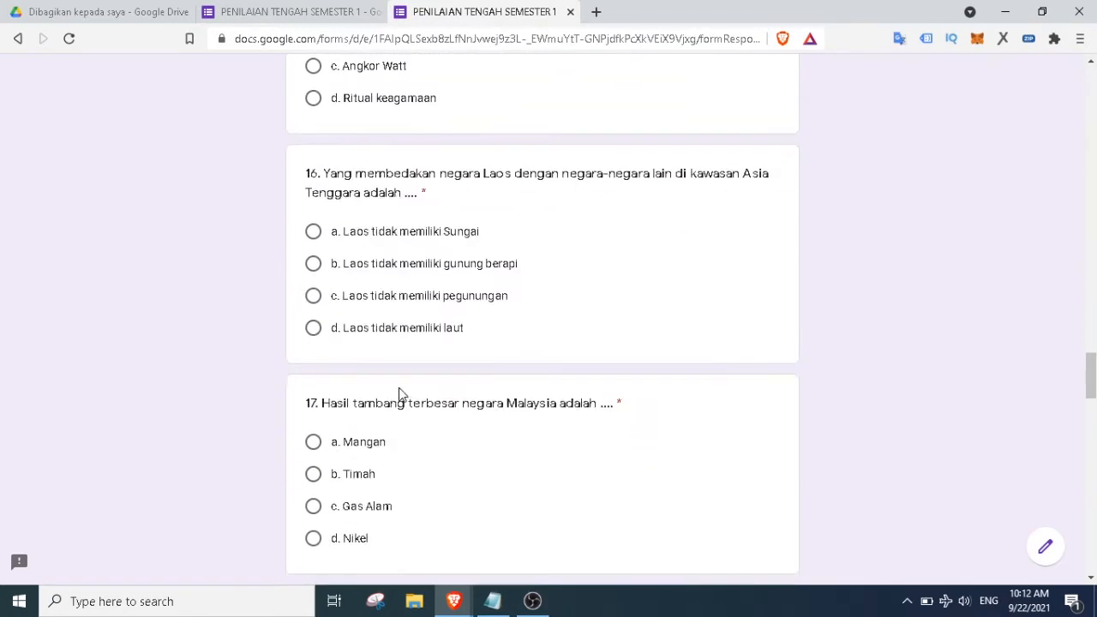
scroll(400, 373, "down", 3)
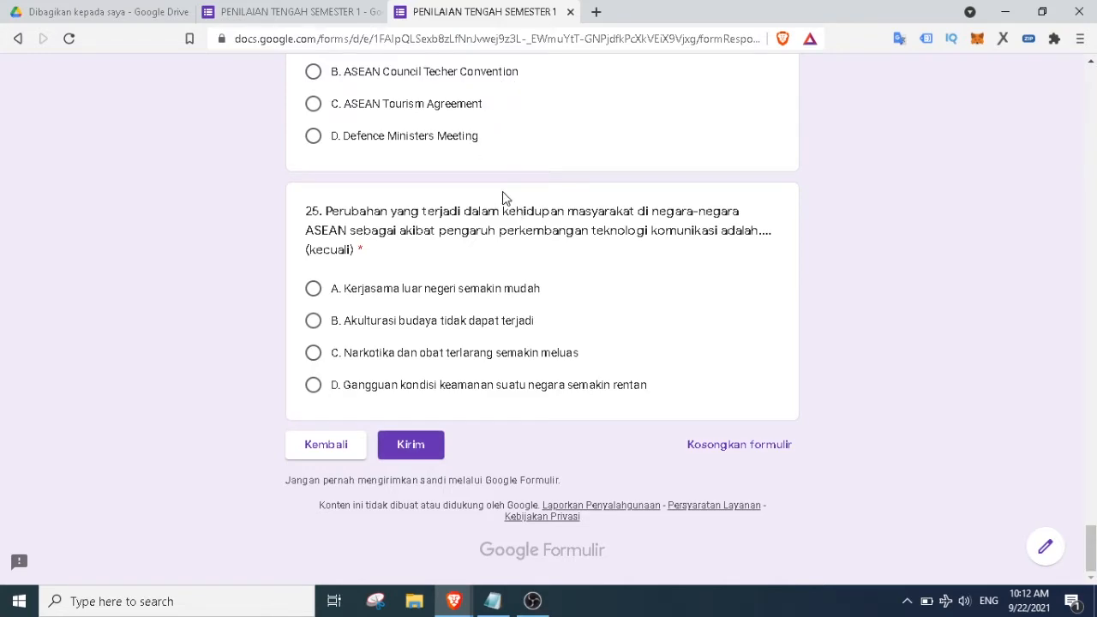
scroll(514, 193, "up", 15)
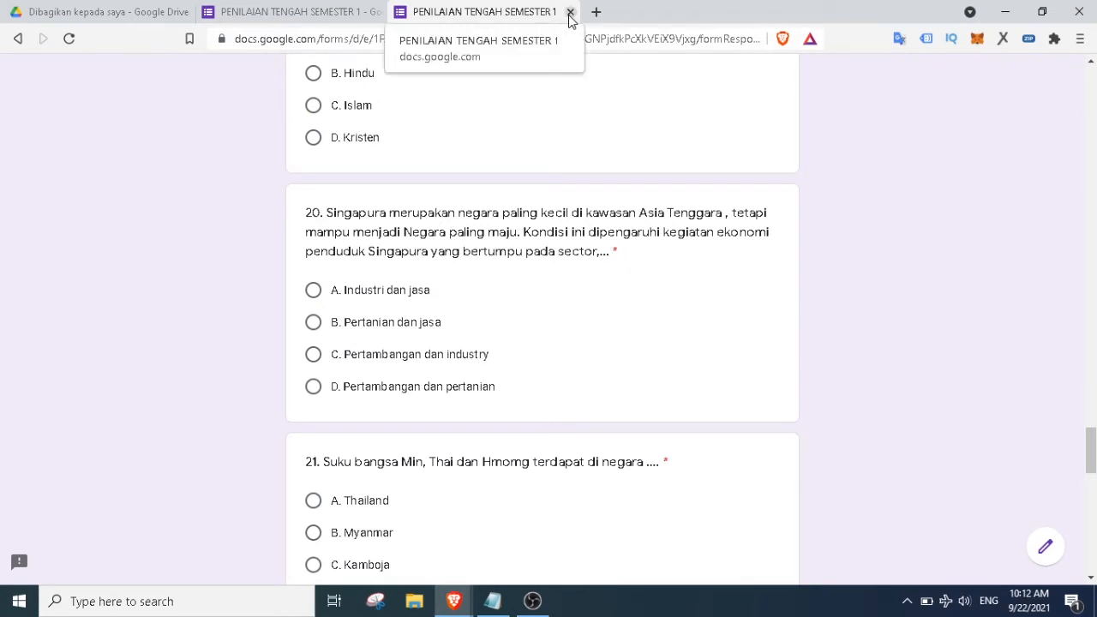
Close the form preview without submitting and open the spreadsheet linked to the form's responses
left_click(570, 12)
left_click(537, 130)
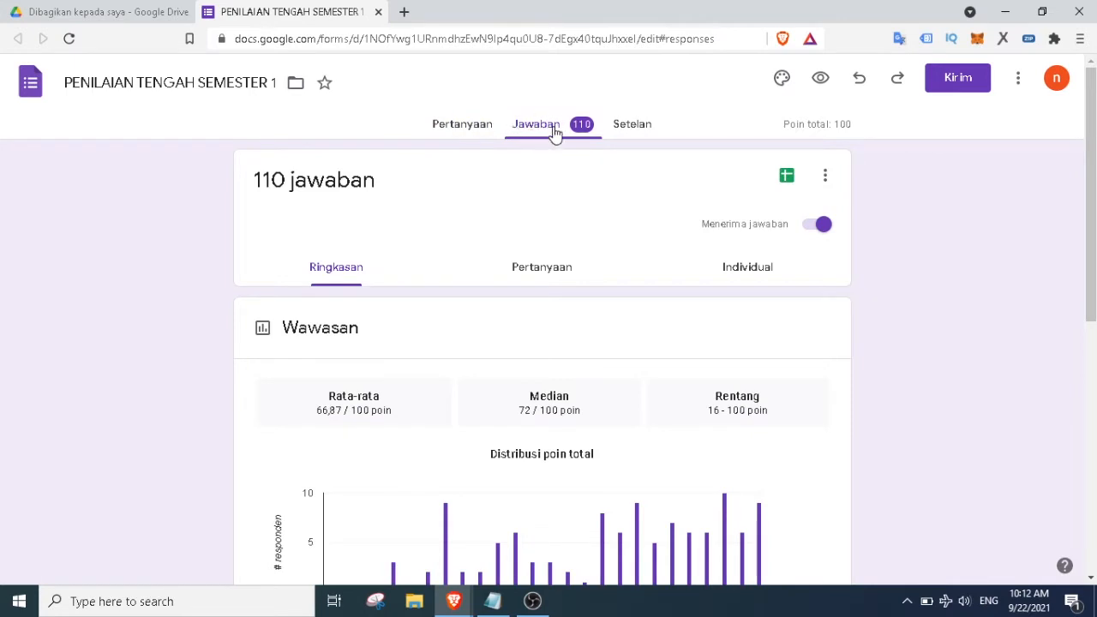
left_click(786, 180)
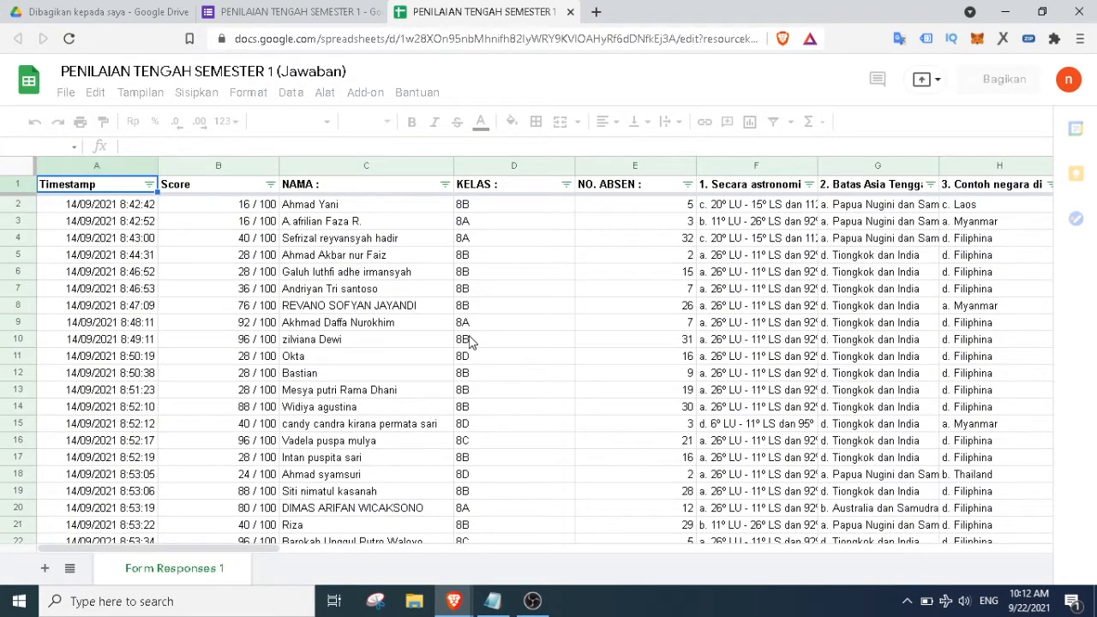
Look through the response rows down to the KUNCI entry, examining scores, classes and answers
scroll(514, 360, "down", 5)
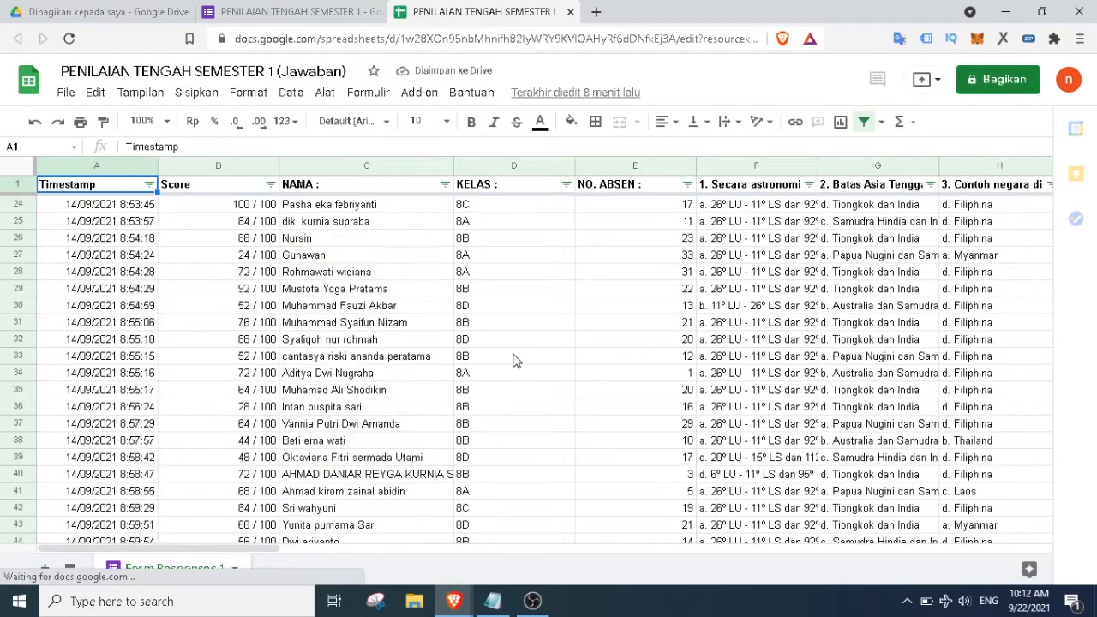
scroll(514, 360, "down", 10)
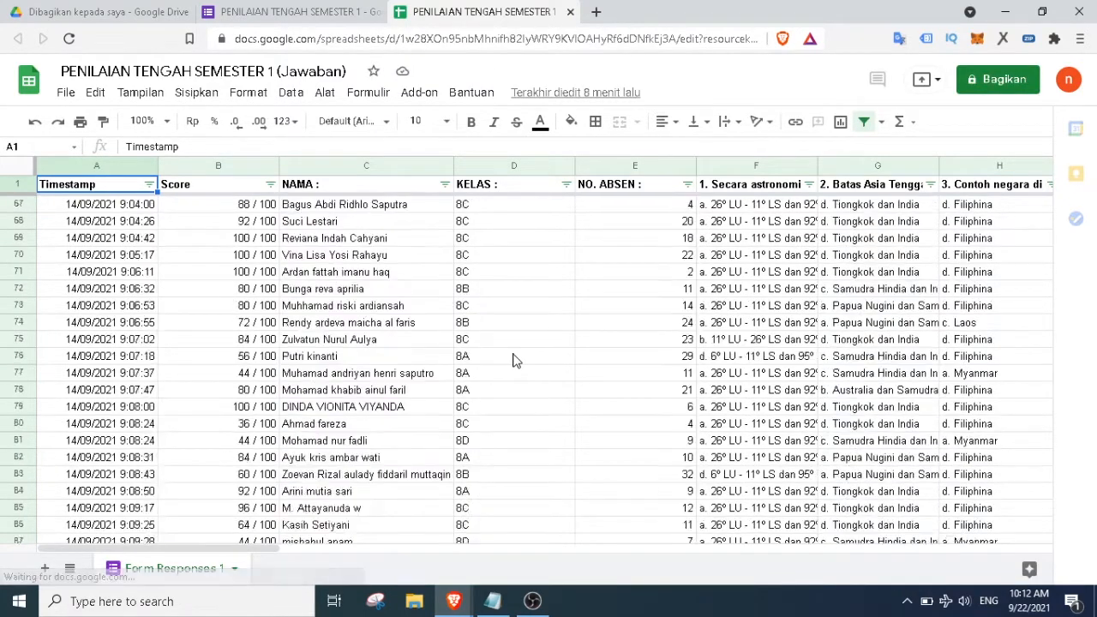
scroll(514, 360, "down", 12)
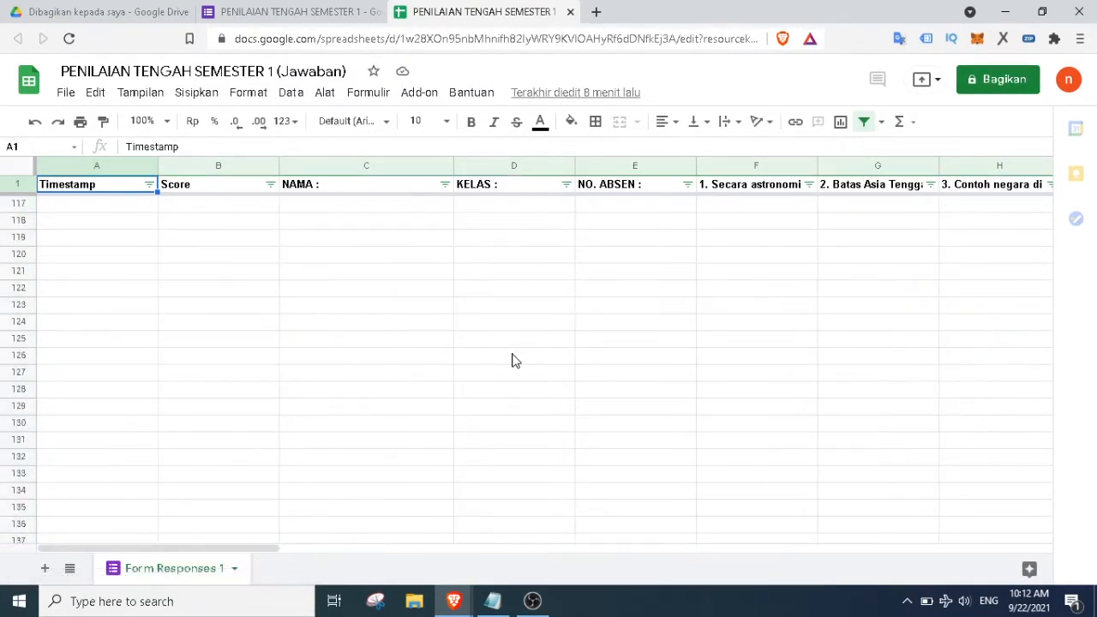
scroll(514, 360, "up", 3)
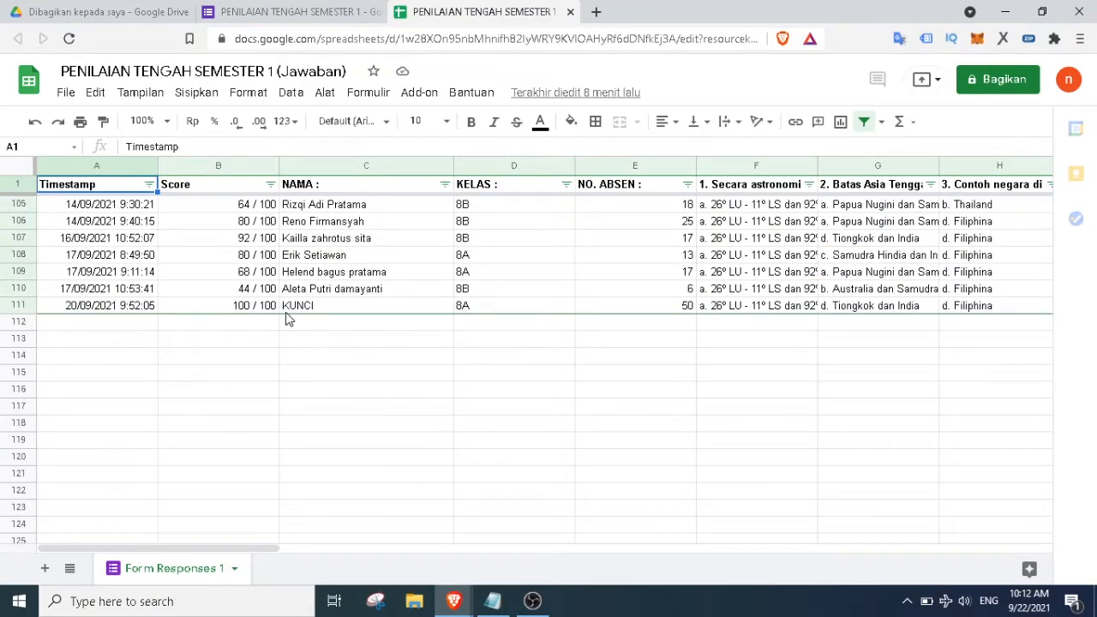
scroll(289, 318, "up", 1)
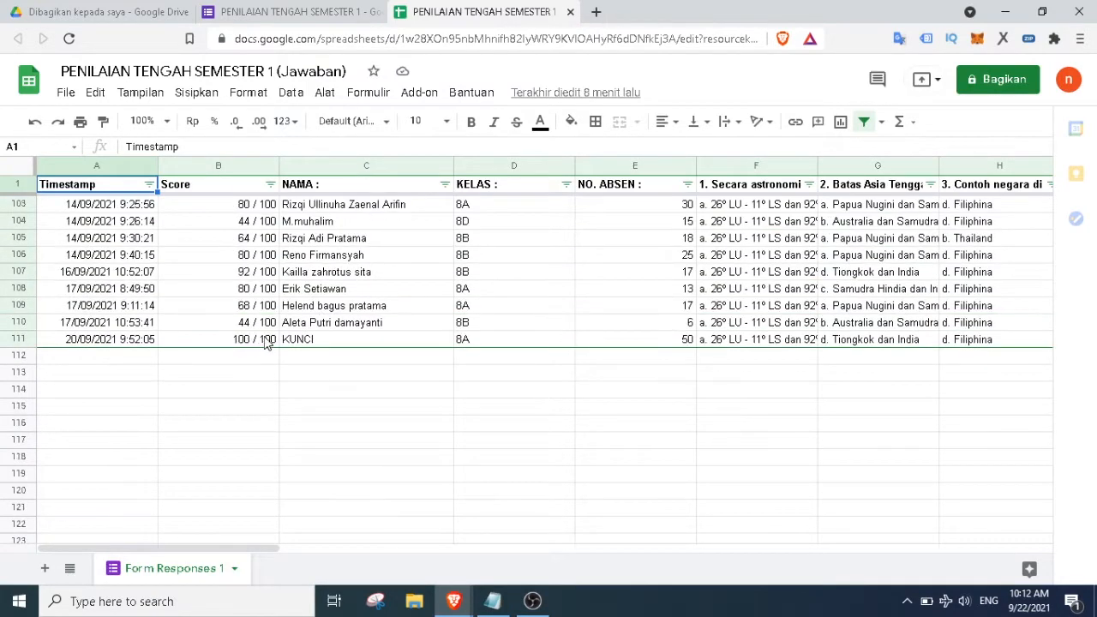
scroll(612, 345, "up", 5)
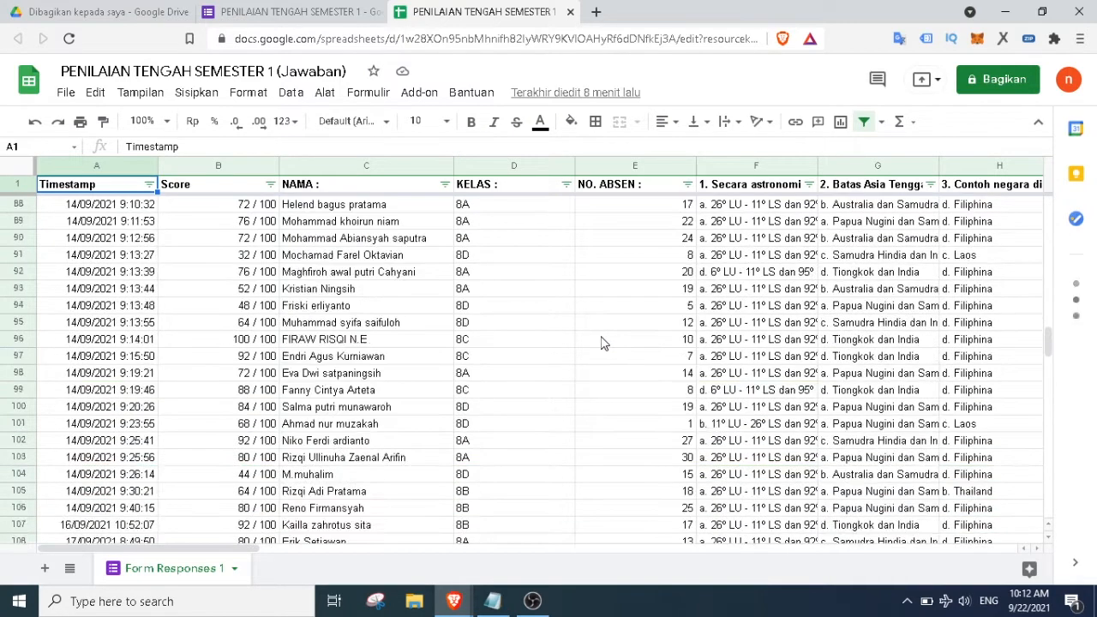
Try to store the attendance number in E91 with a leading zero, entering 08 and then '08 as text
left_click(649, 259)
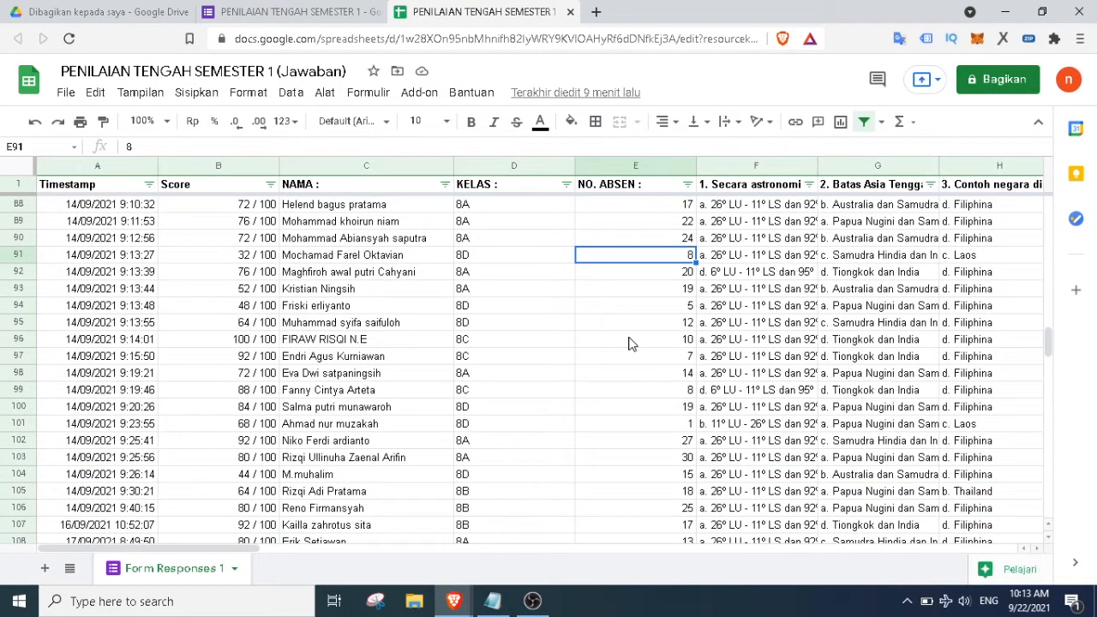
type("08")
key("Return")
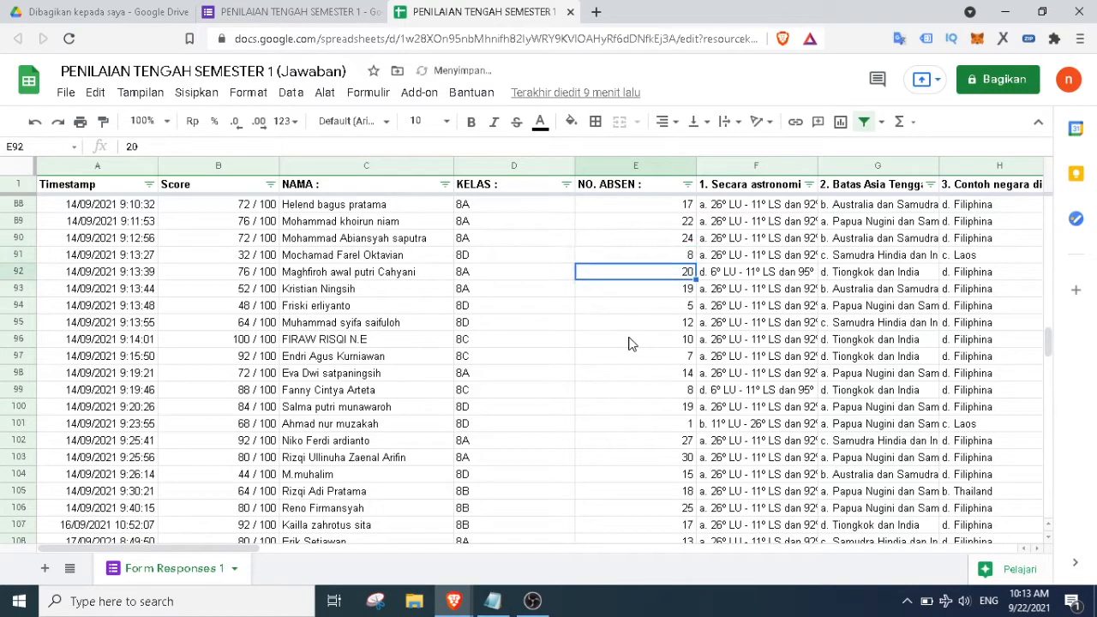
left_click(682, 259)
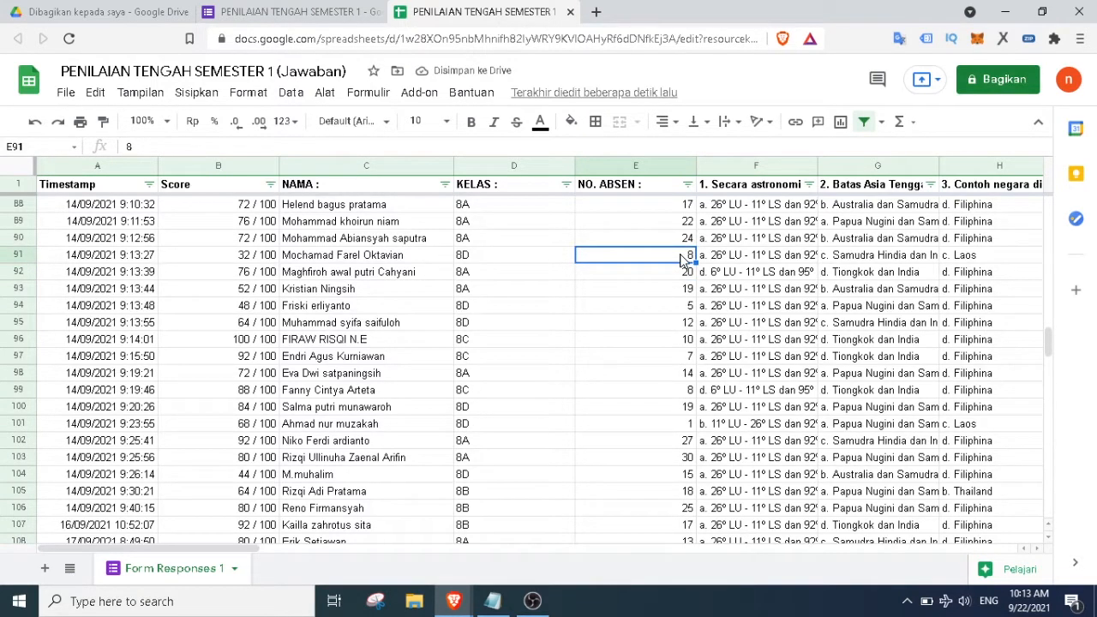
type("'0")
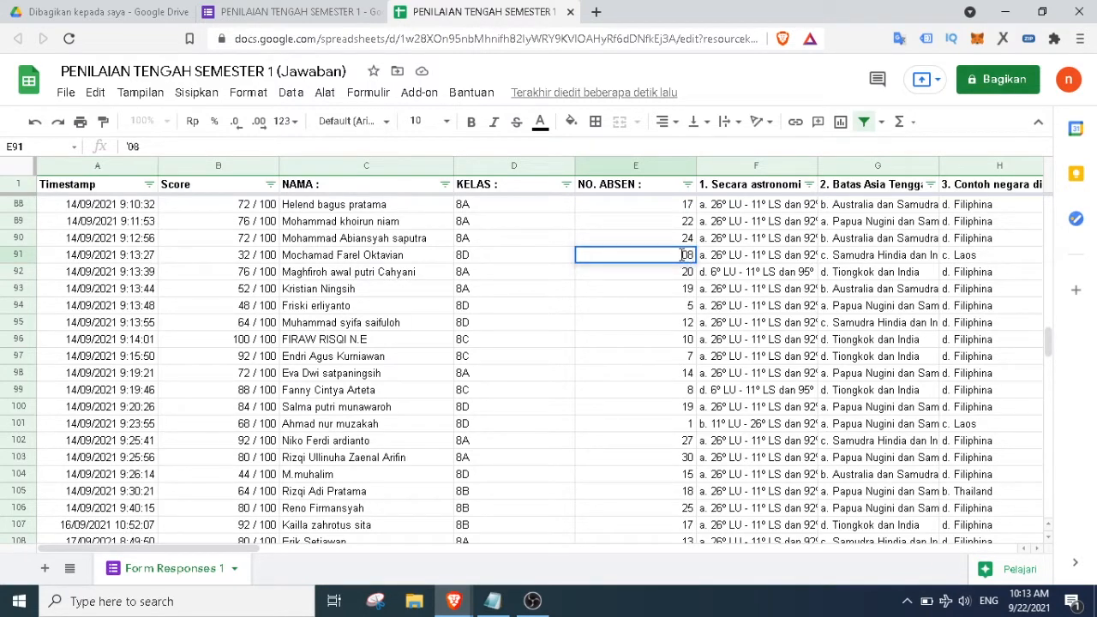
key("Return")
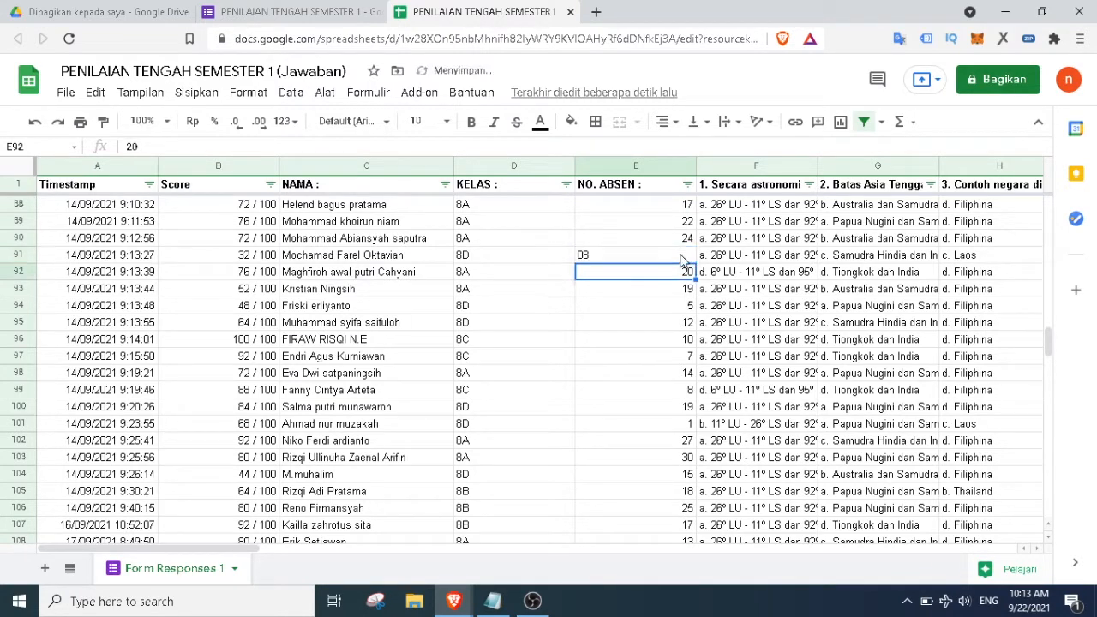
Replace the text entry in E91 with the plain number 8
left_click(628, 255)
left_click(640, 274)
left_click(617, 375)
left_click(632, 262)
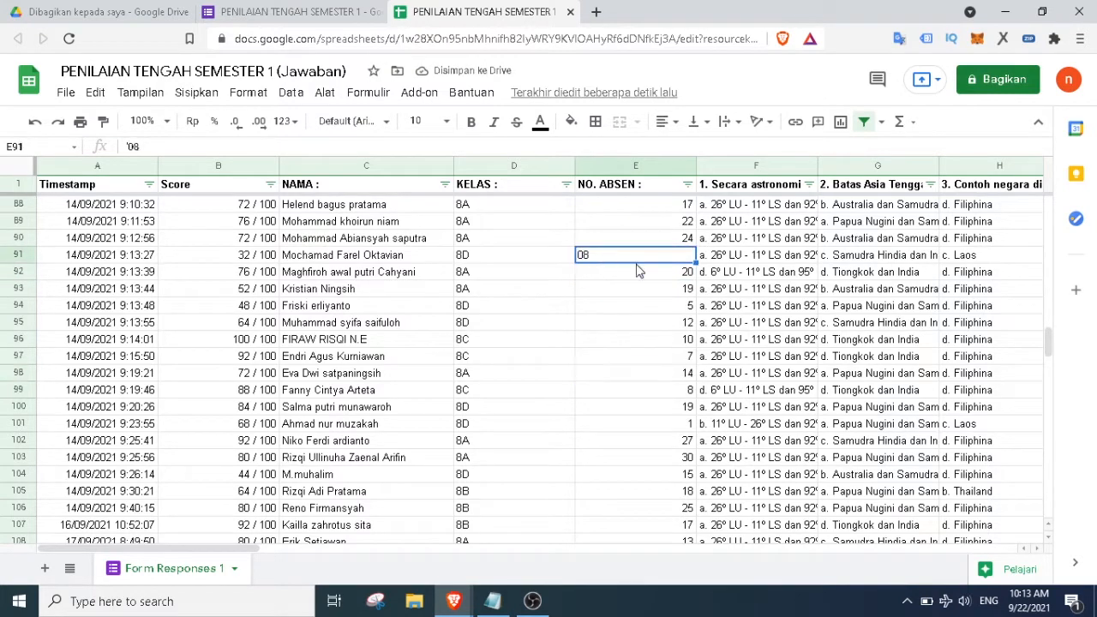
type("8")
key("Return")
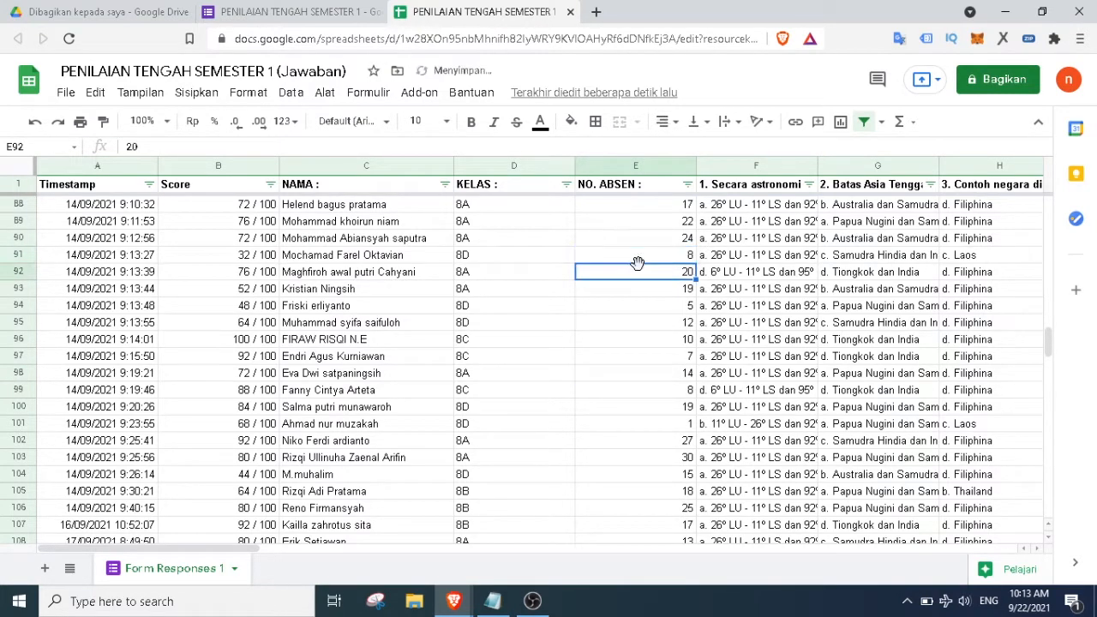
Look through the response rows, examining the class and attendance number columns
scroll(614, 382, "down", 3)
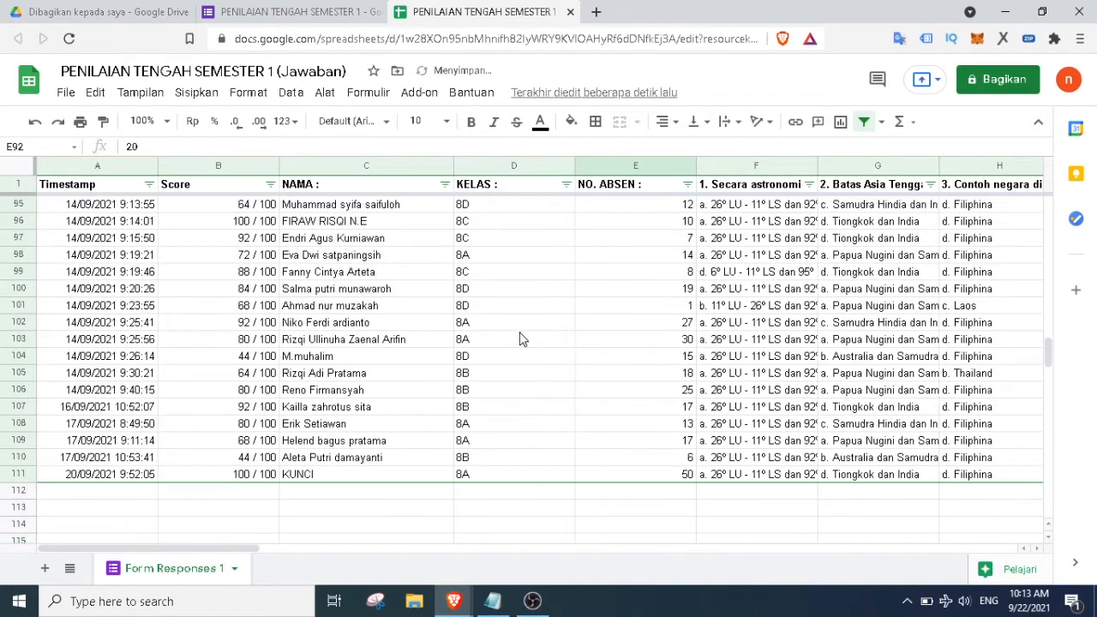
scroll(497, 336, "up", 1)
scroll(505, 337, "up", 4)
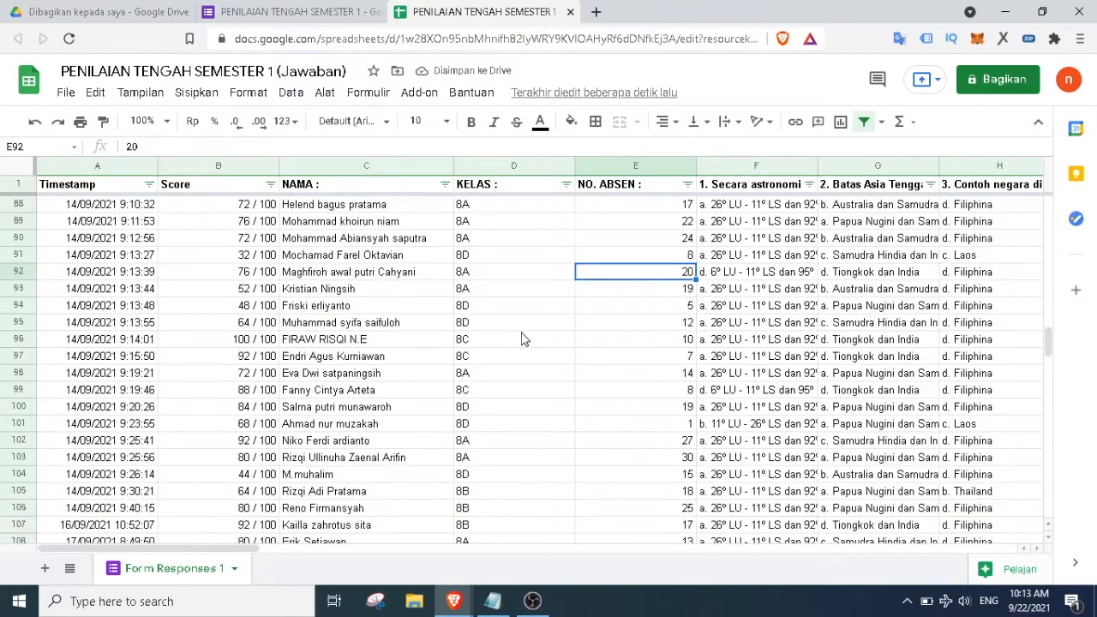
scroll(525, 342, "up", 2)
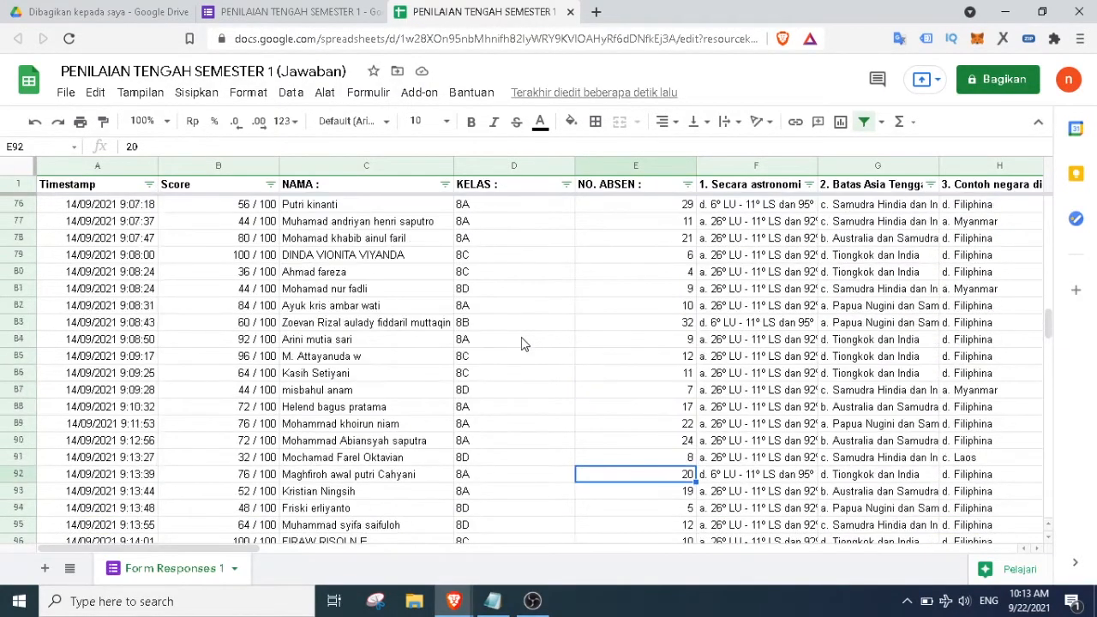
scroll(527, 325, "up", 2)
scroll(544, 317, "up", 3)
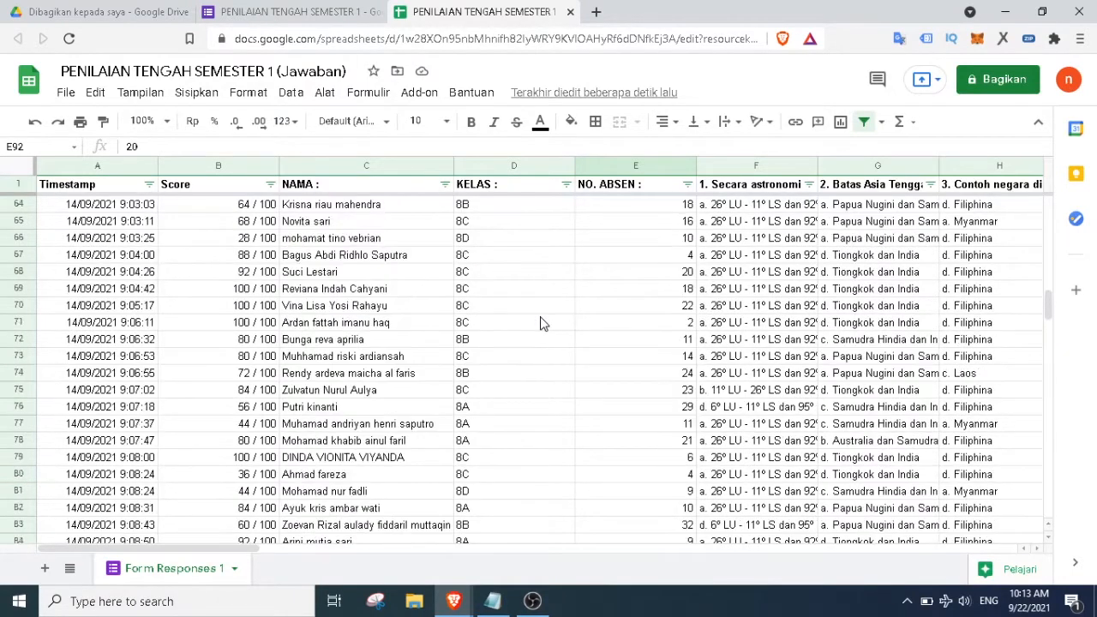
scroll(552, 306, "up", 2)
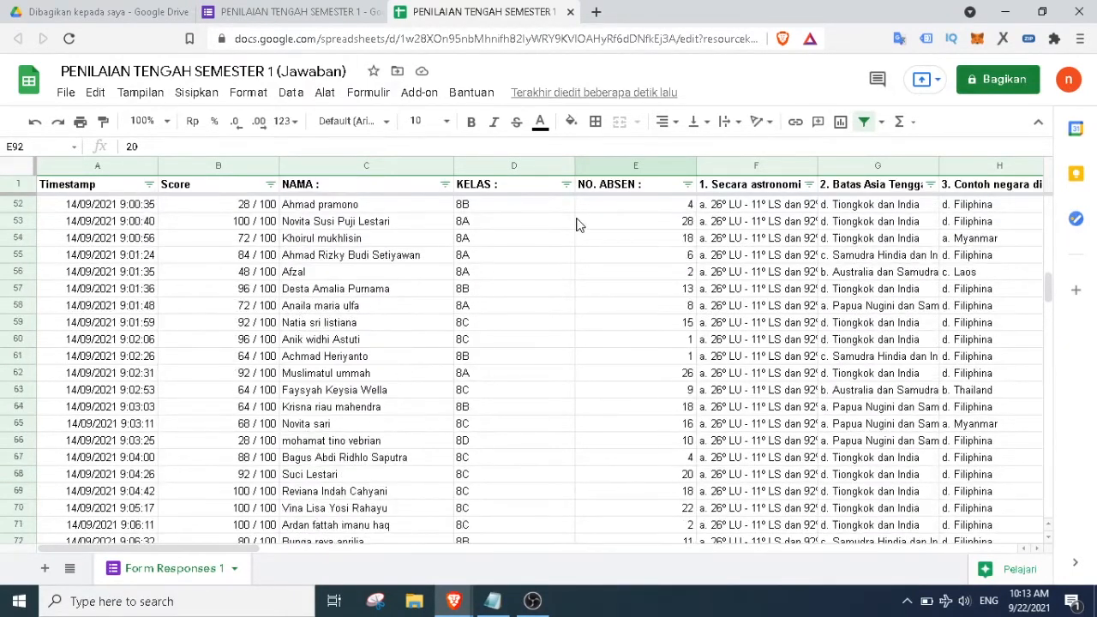
Reapply the filter on the header row of the form responses
left_click(19, 185)
left_click(863, 122)
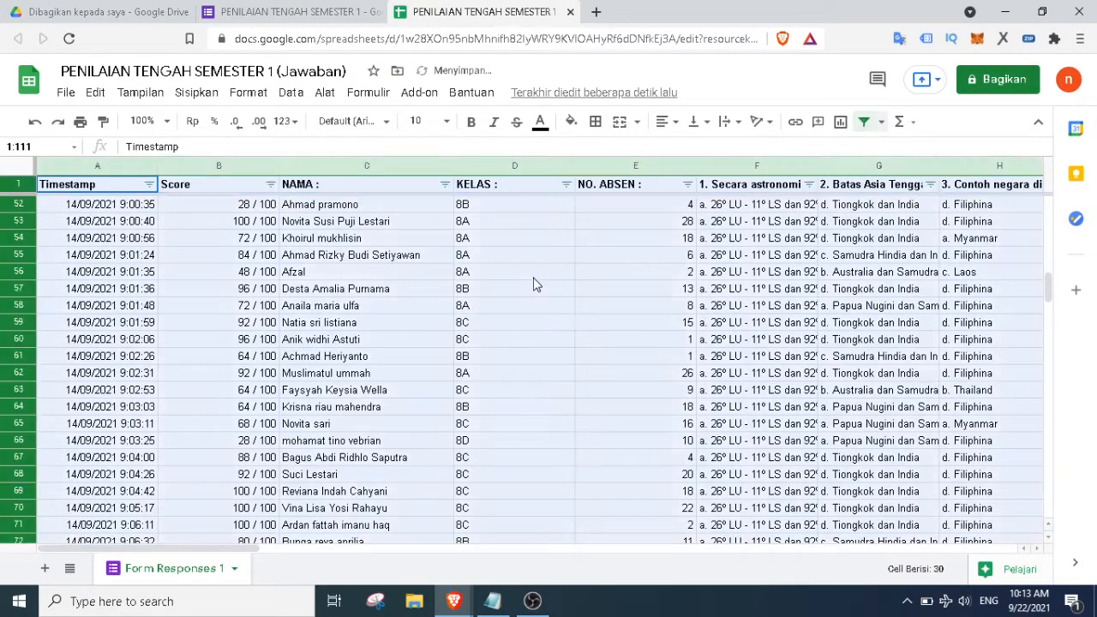
left_click(532, 274)
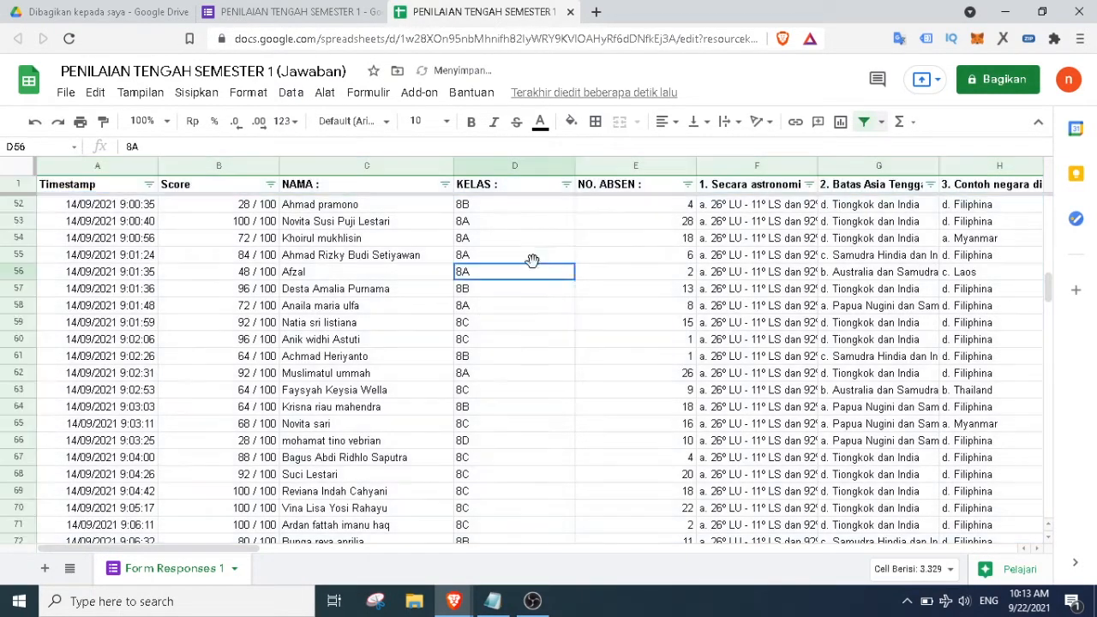
Filter the KELAS column by value so that only class 8A is shown
left_click(566, 185)
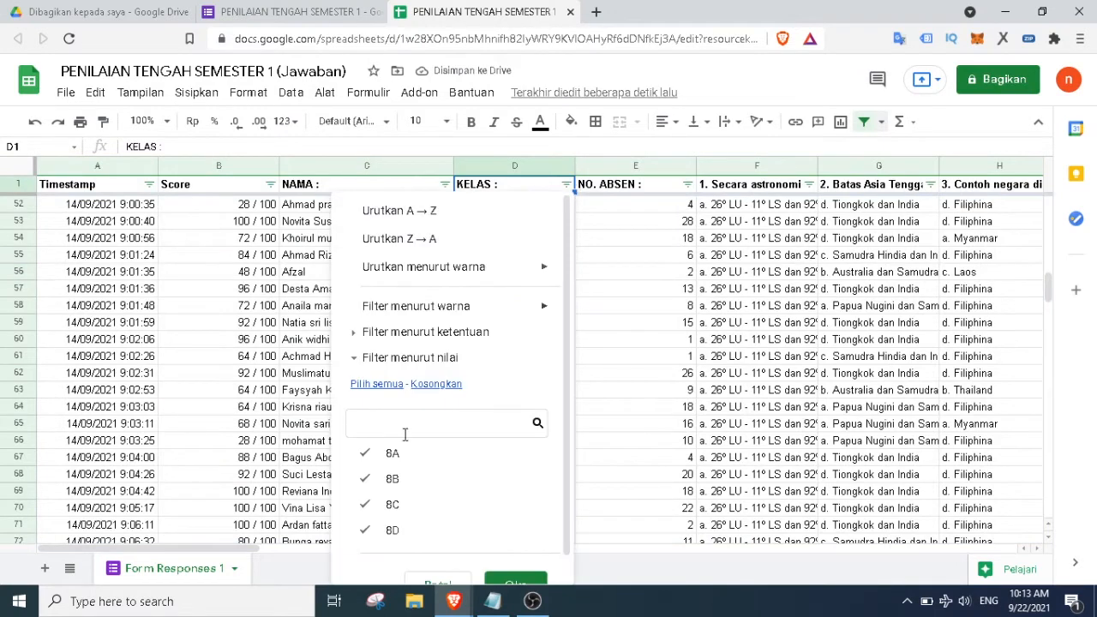
left_click(391, 478)
left_click(392, 505)
scroll(465, 511, "down", 1)
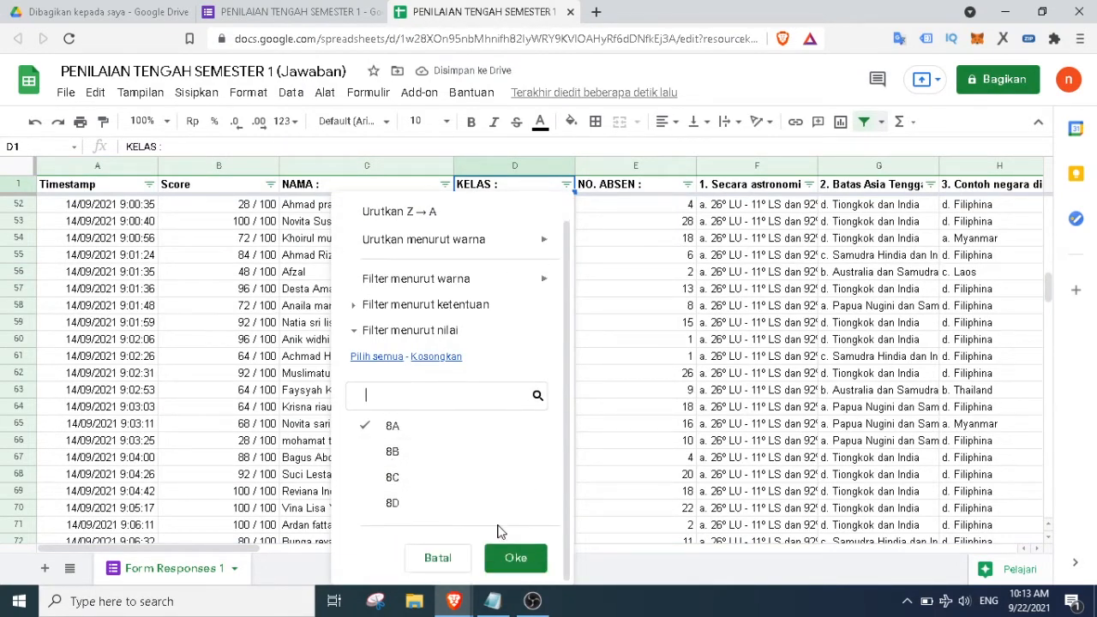
left_click(514, 554)
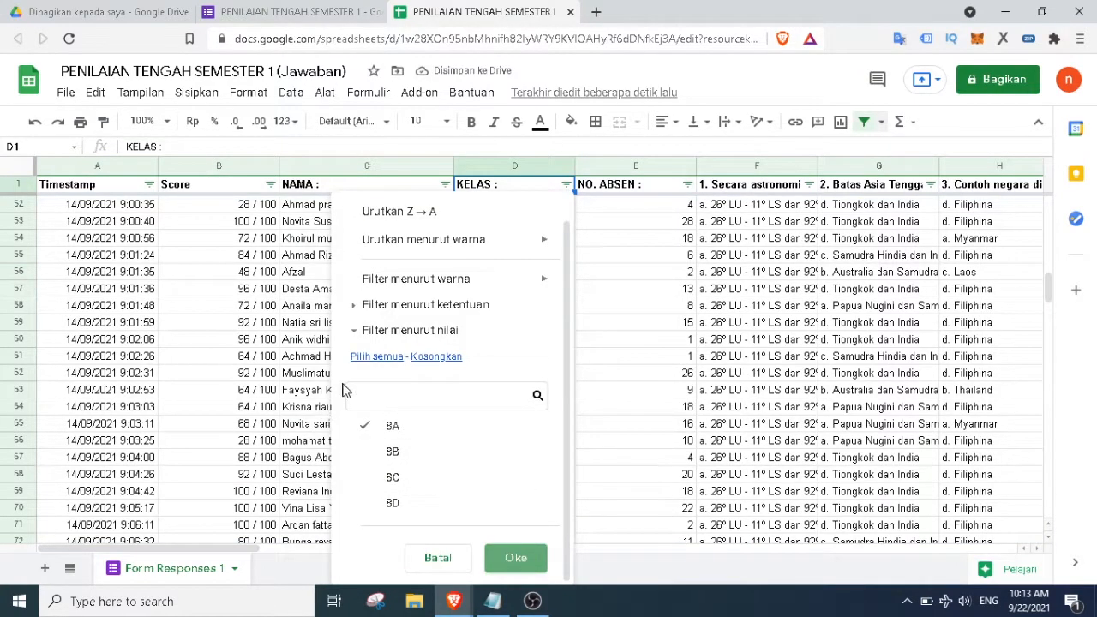
Sort the class 8A responses by NO. ABSEN in ascending order (A → Z)
left_click(687, 186)
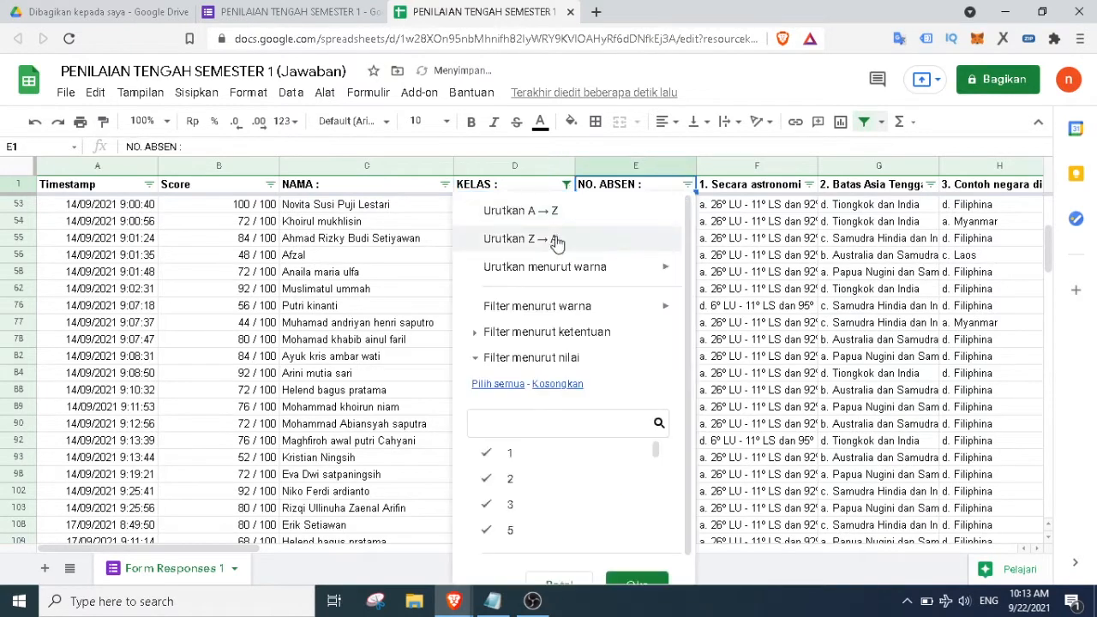
left_click(524, 211)
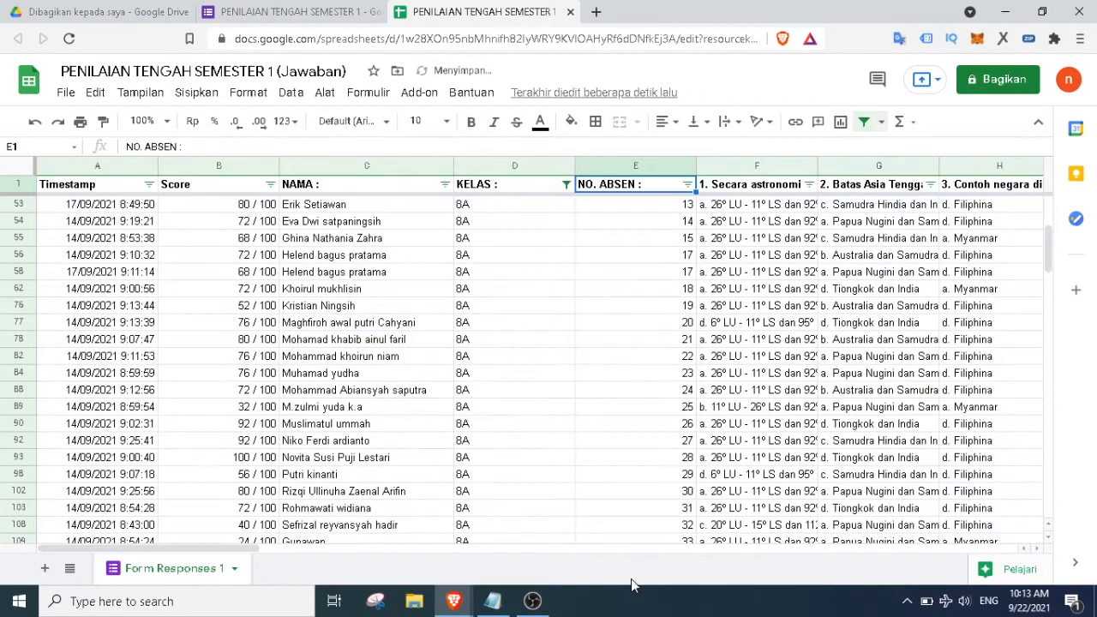
left_click(649, 409)
scroll(648, 411, "up", 4)
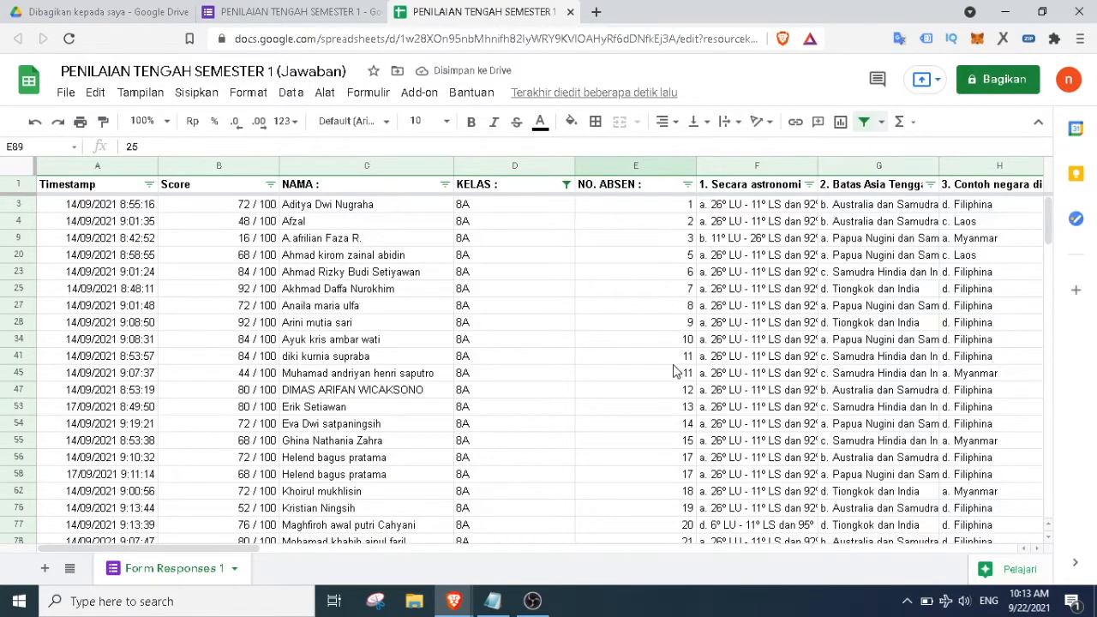
Compare the two class 8A rows sharing attendance number 11, checking their names, class and attendance number cells
left_click(674, 364)
left_click(676, 380)
left_click(683, 358)
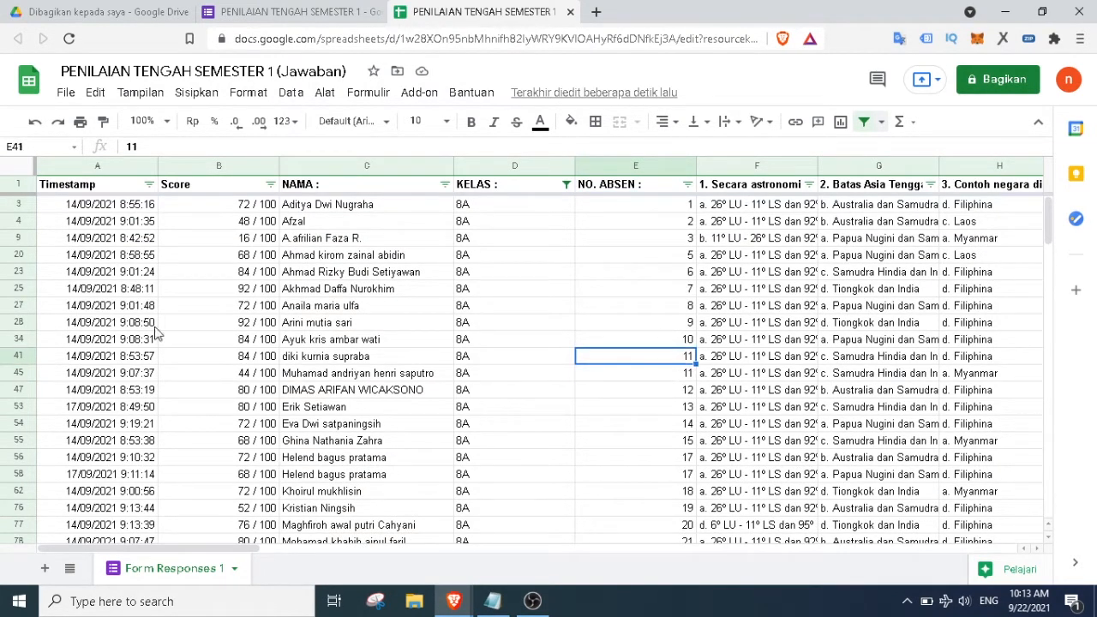
left_click(18, 356)
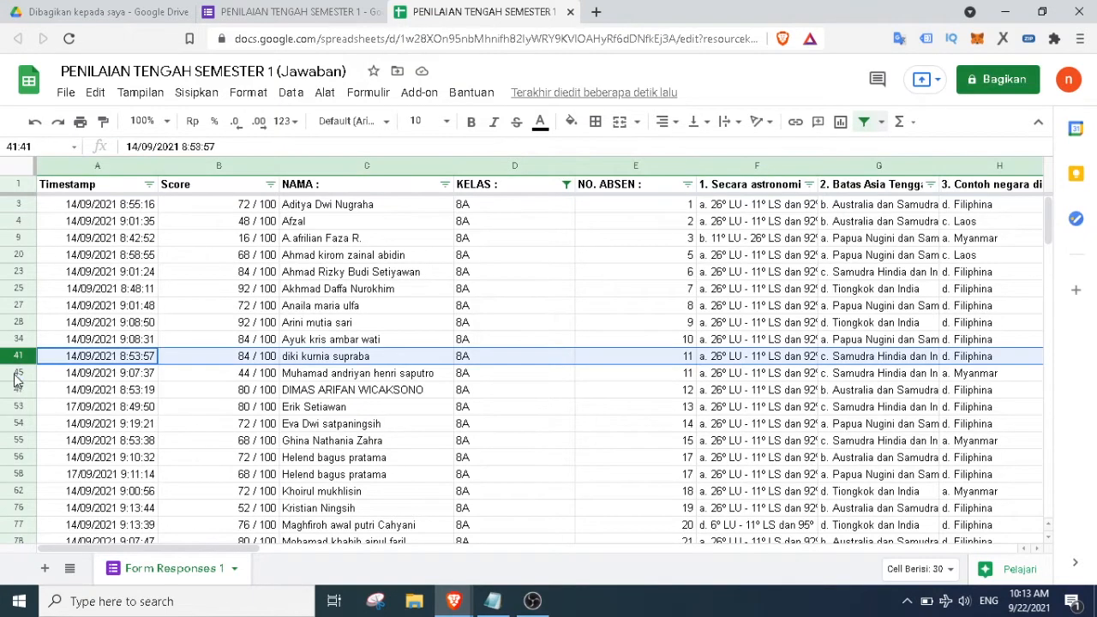
left_click(15, 374)
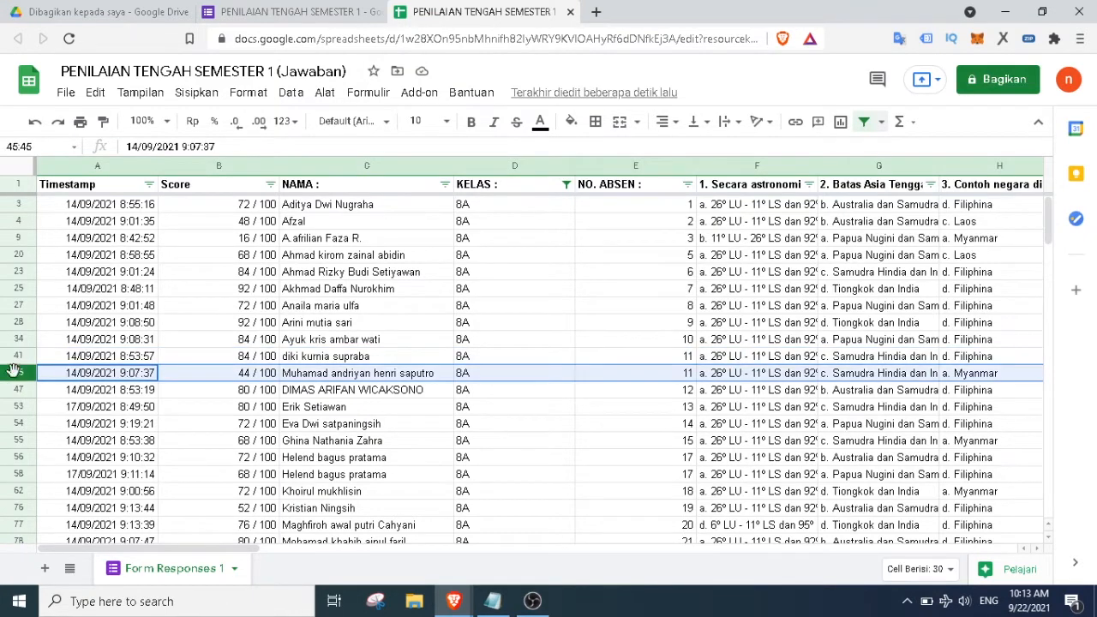
left_click(291, 358)
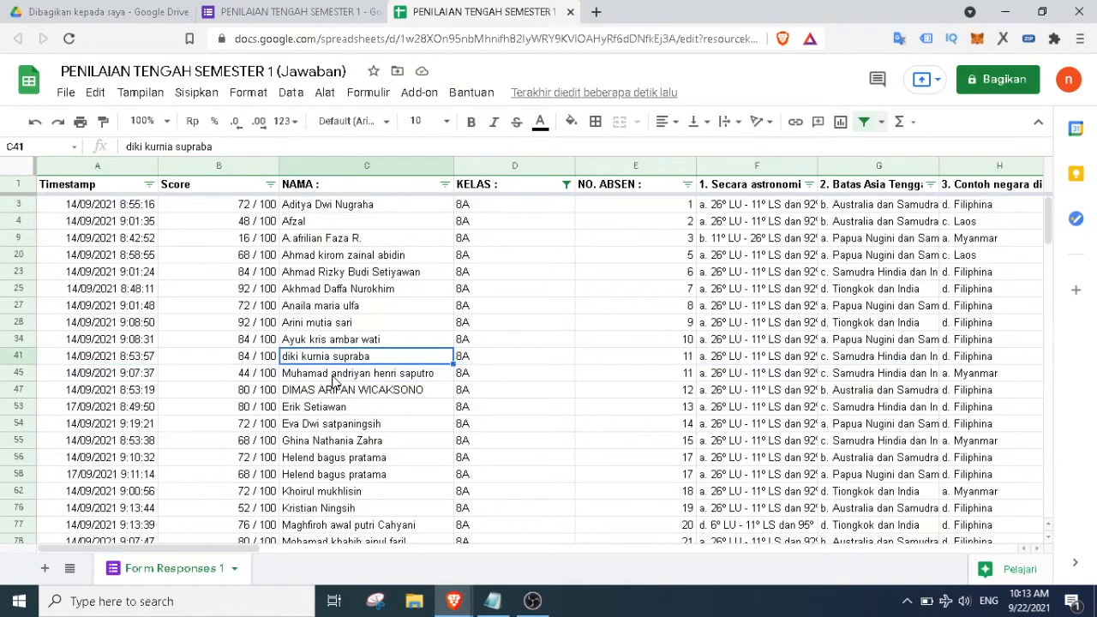
left_click(342, 375)
left_click(484, 358)
left_click(482, 372)
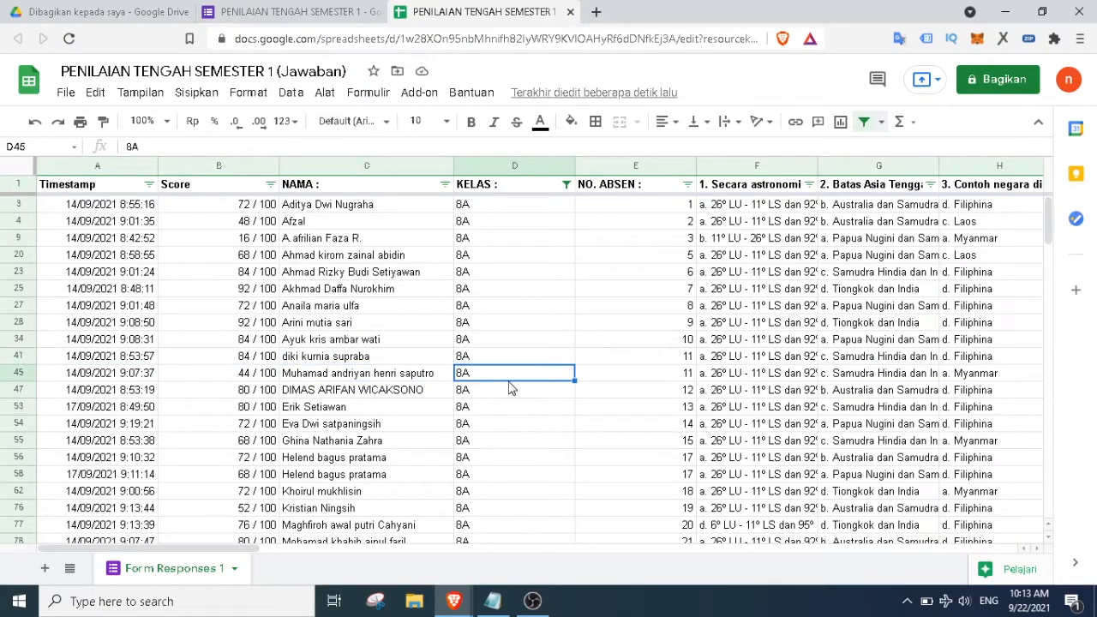
left_click(664, 358)
left_click(665, 375)
Look through the remaining class 8A rows to the end, examining the row numbered 33 and the KUNCI entry
scroll(672, 386, "down", 5)
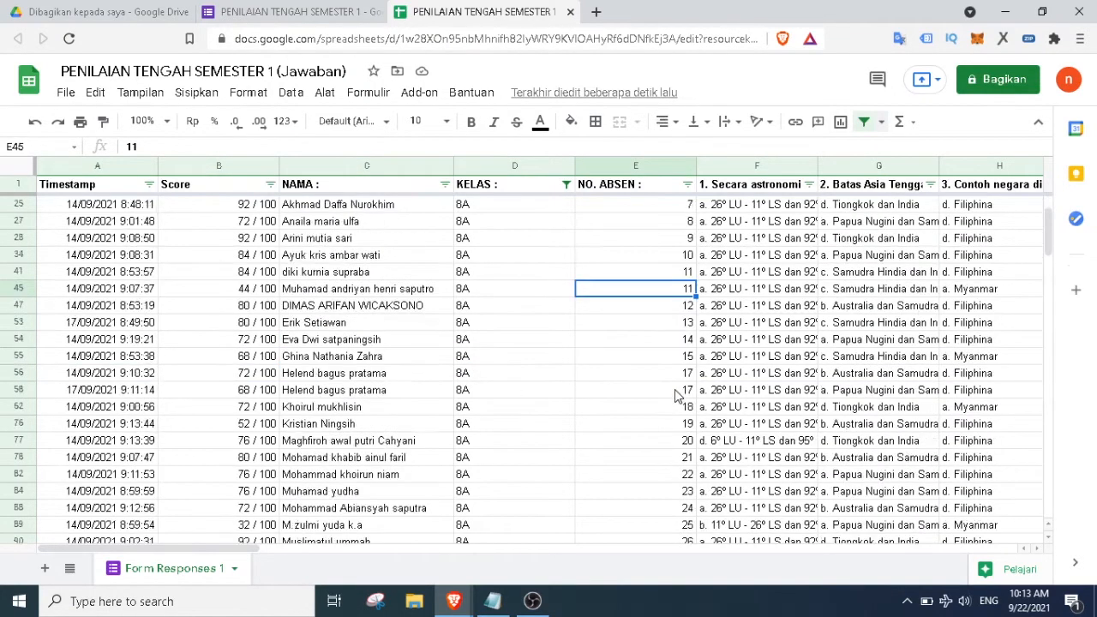
scroll(651, 409, "down", 2)
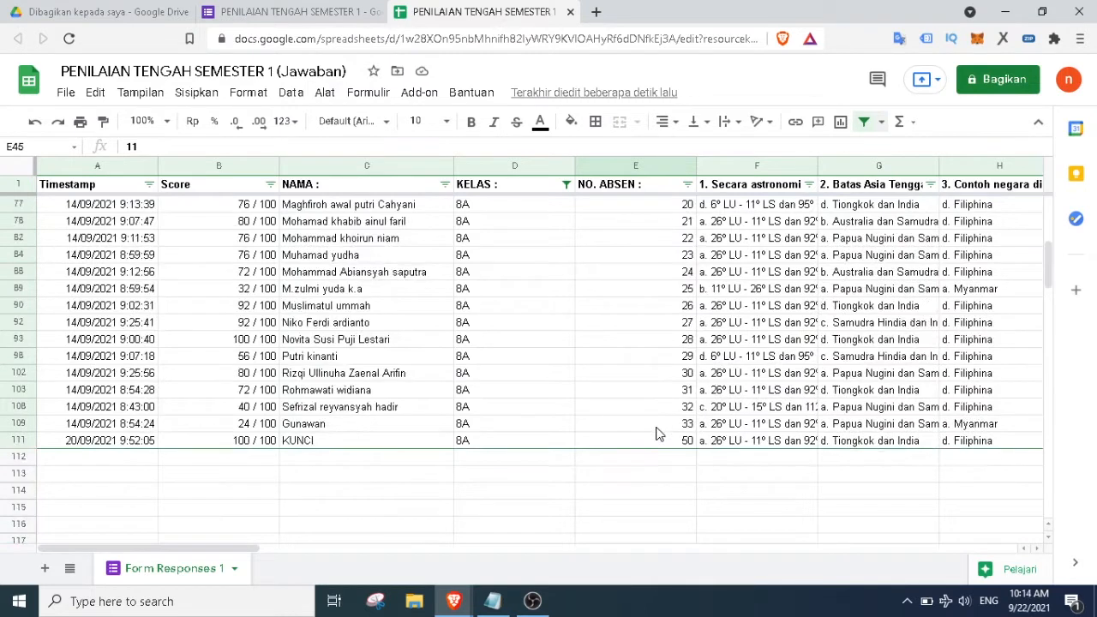
left_click(655, 430)
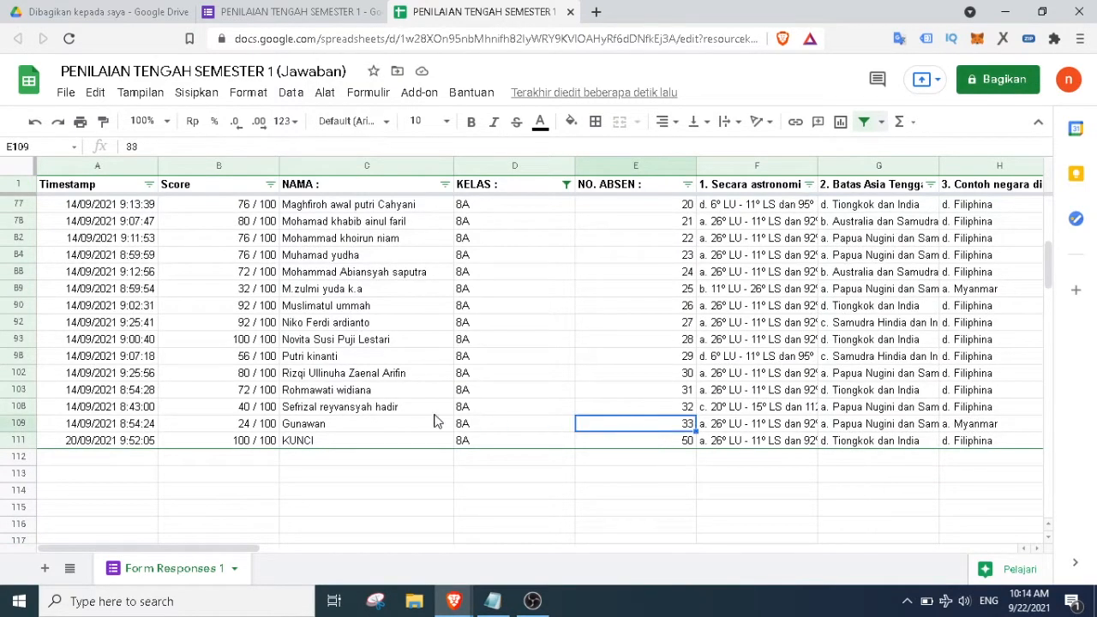
left_click(300, 430)
left_click(249, 429)
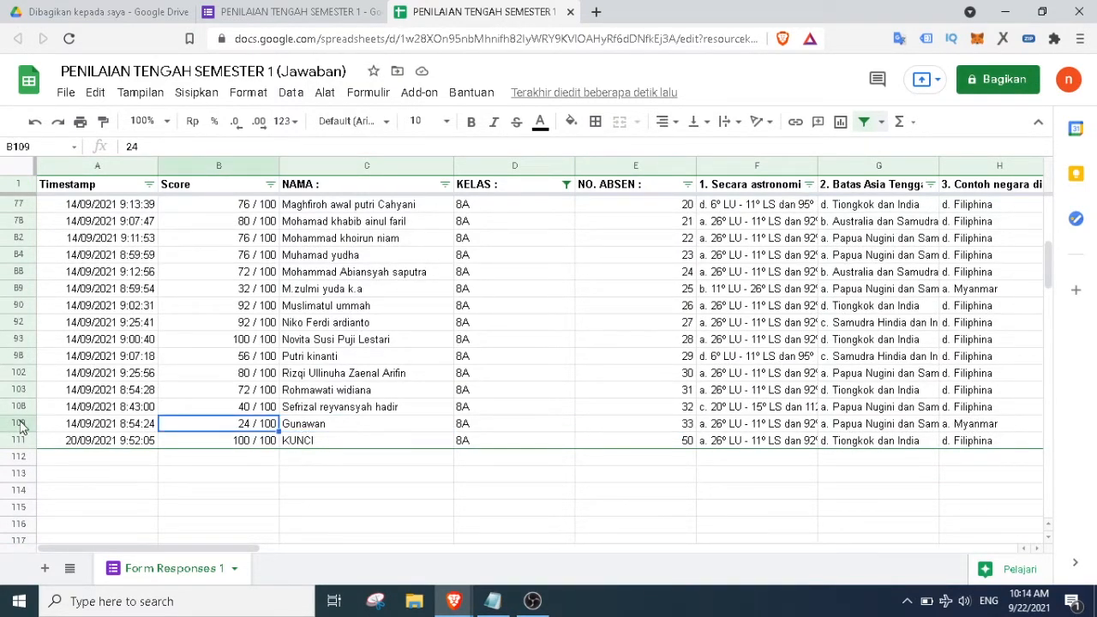
left_click(305, 443)
left_click(561, 444)
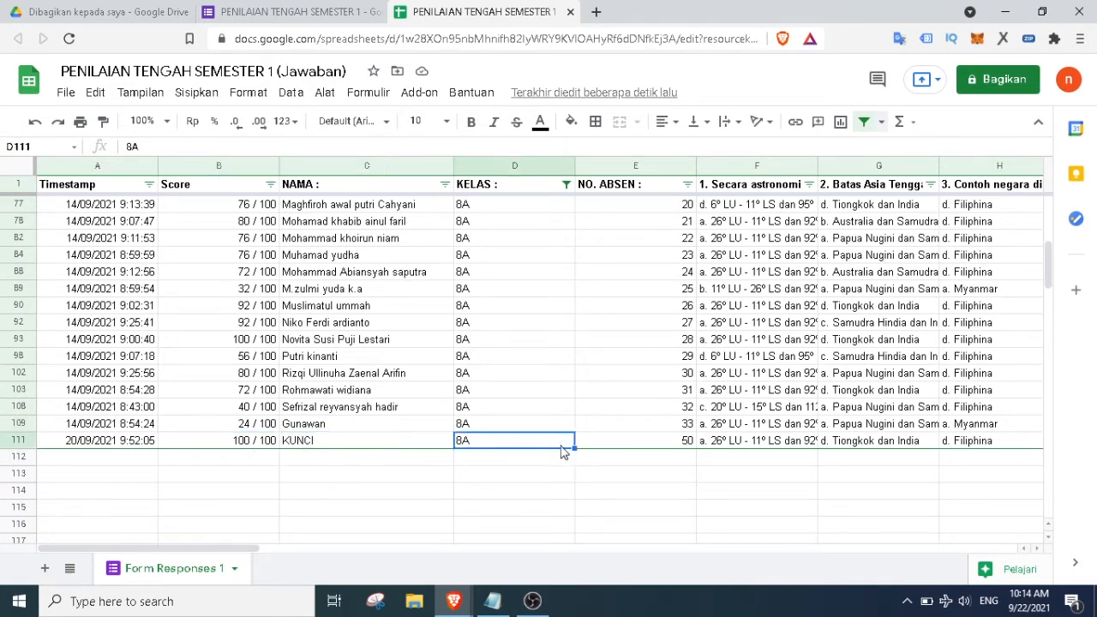
left_click(634, 450)
scroll(548, 452, "up", 7)
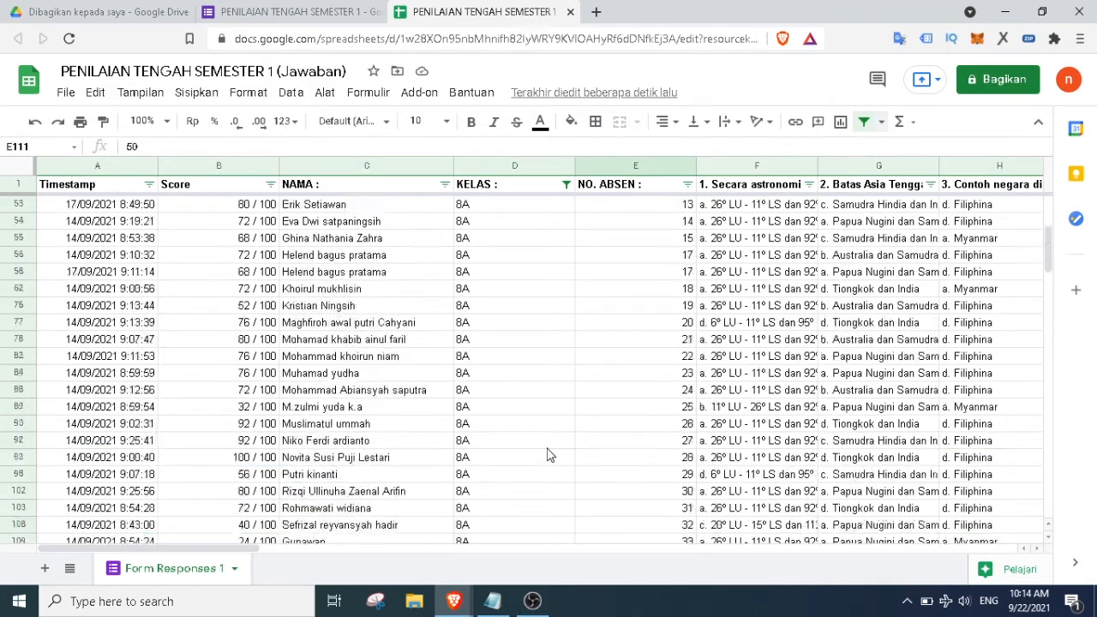
Include classes 8B, 8C and 8D again in the KELAS filter and turn the filter off for the whole sheet
left_click(565, 184)
left_click(376, 480)
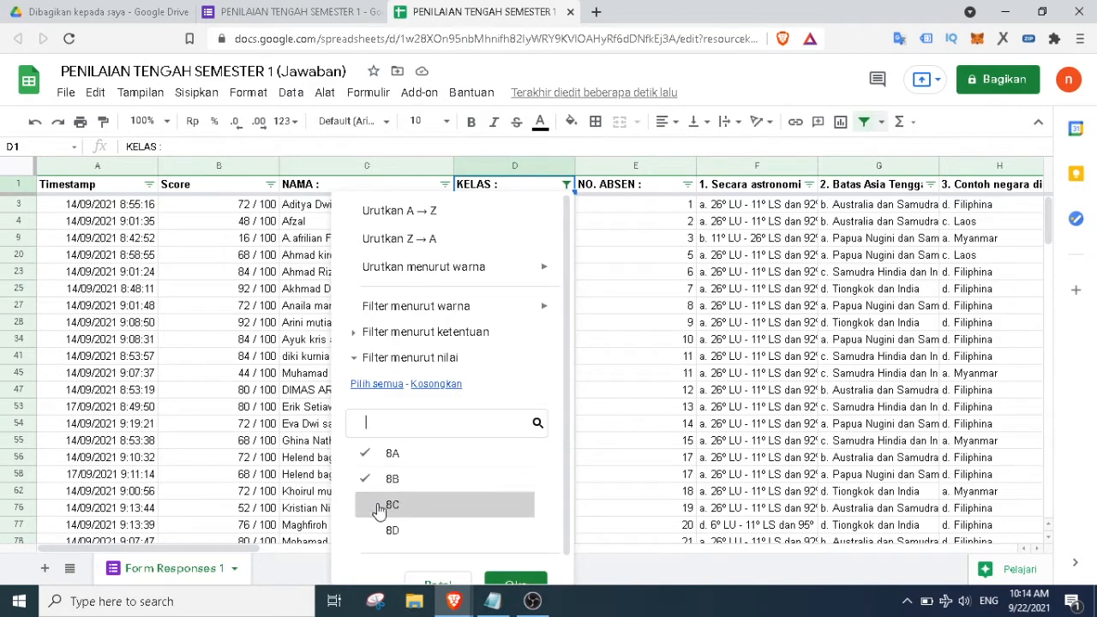
left_click(378, 505)
left_click(379, 529)
scroll(386, 480, "down", 1)
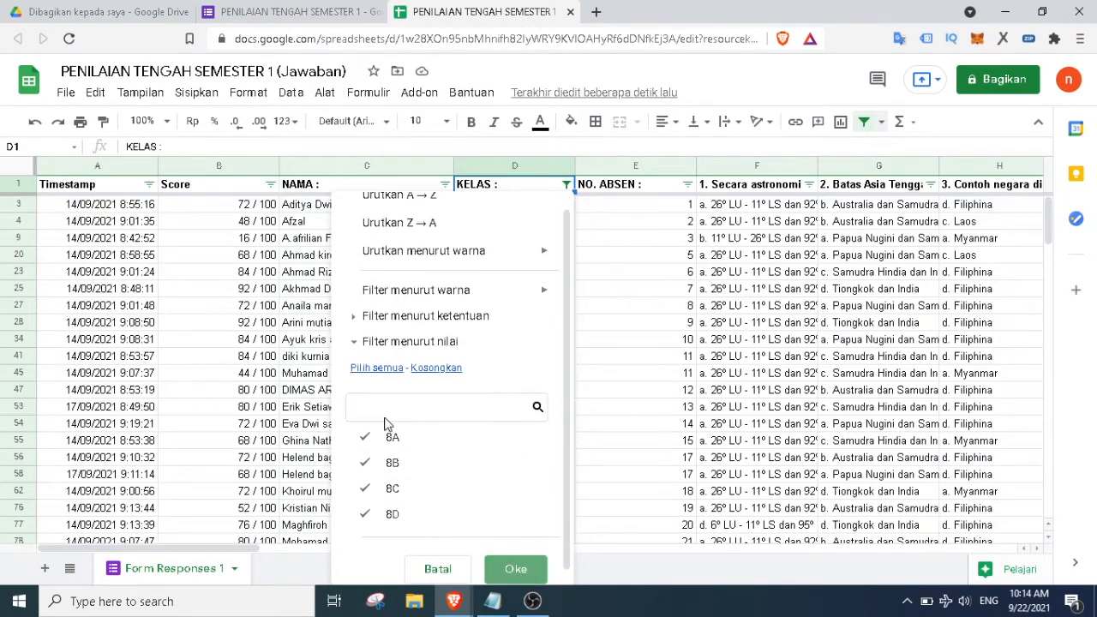
left_click(516, 568)
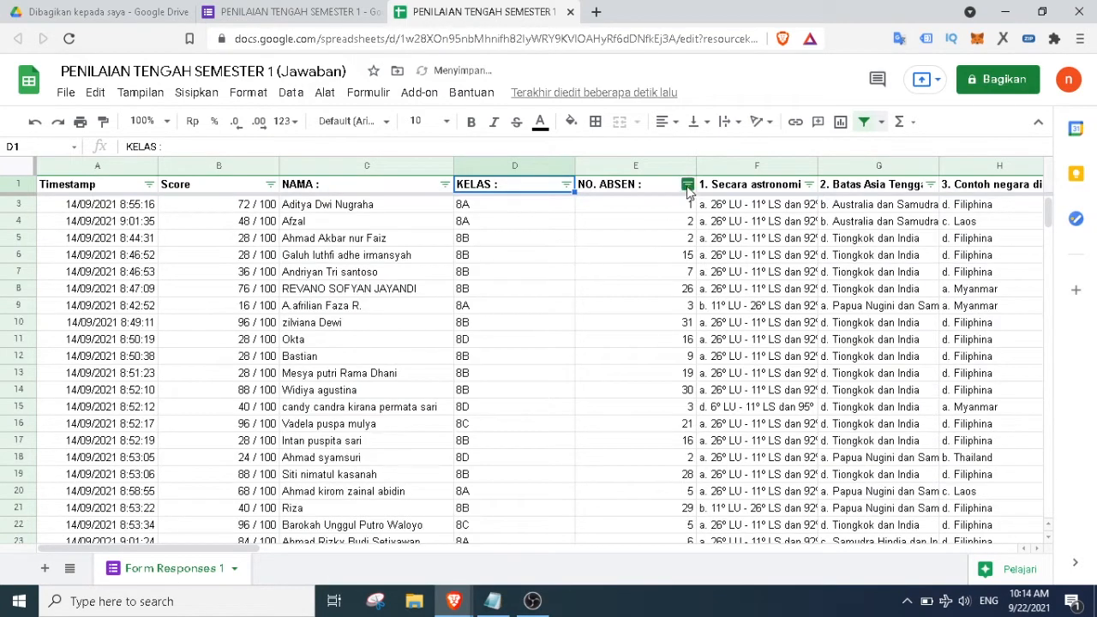
left_click(660, 238)
left_click(864, 126)
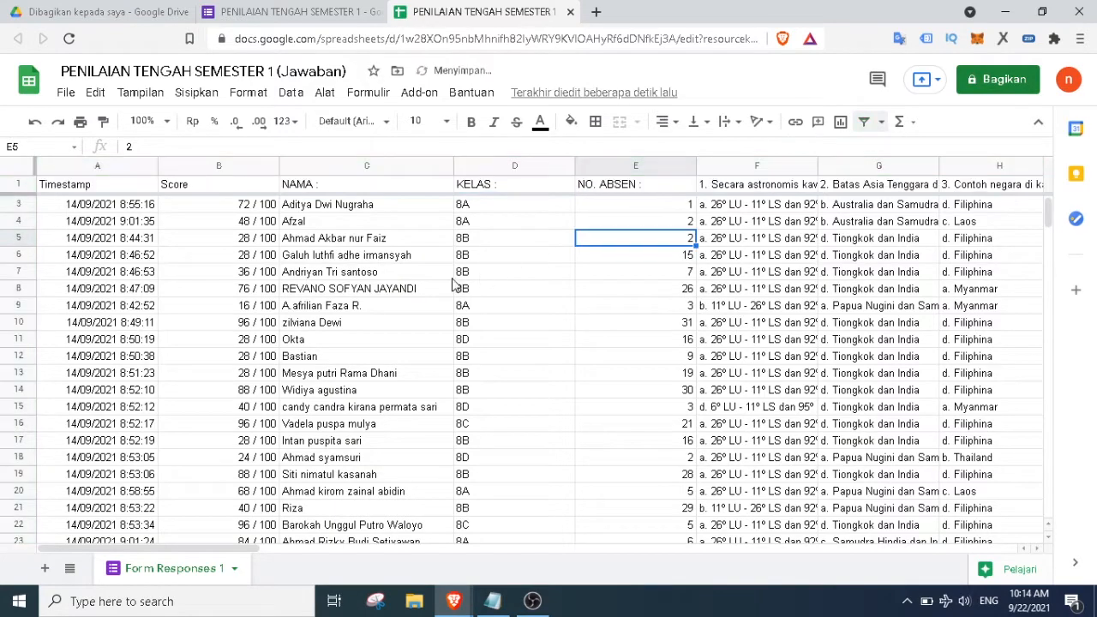
Look through the unfiltered responses of all classes down to the last row, and examine the name and timestamp in row 2
left_click(444, 288)
scroll(508, 317, "down", 7)
scroll(508, 317, "down", 20)
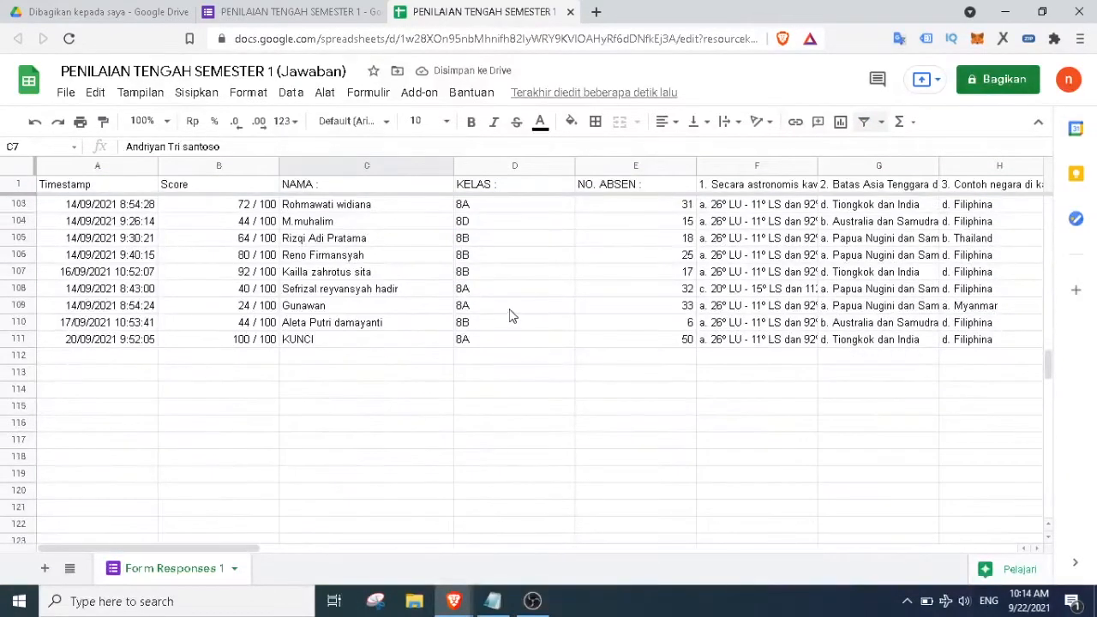
scroll(508, 316, "up", 20)
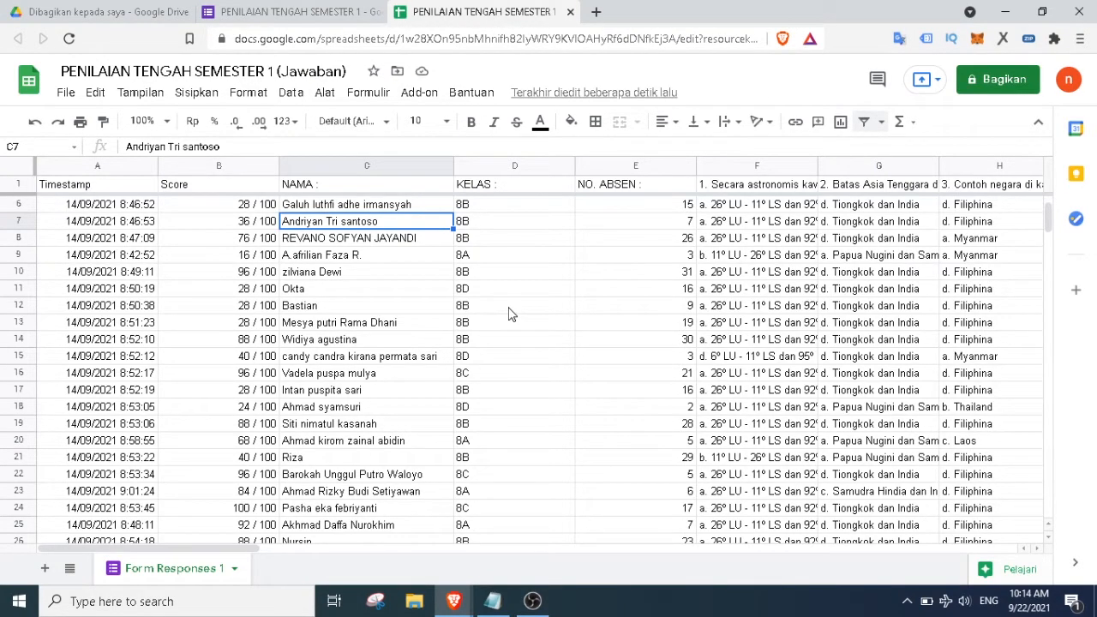
scroll(509, 315, "up", 2)
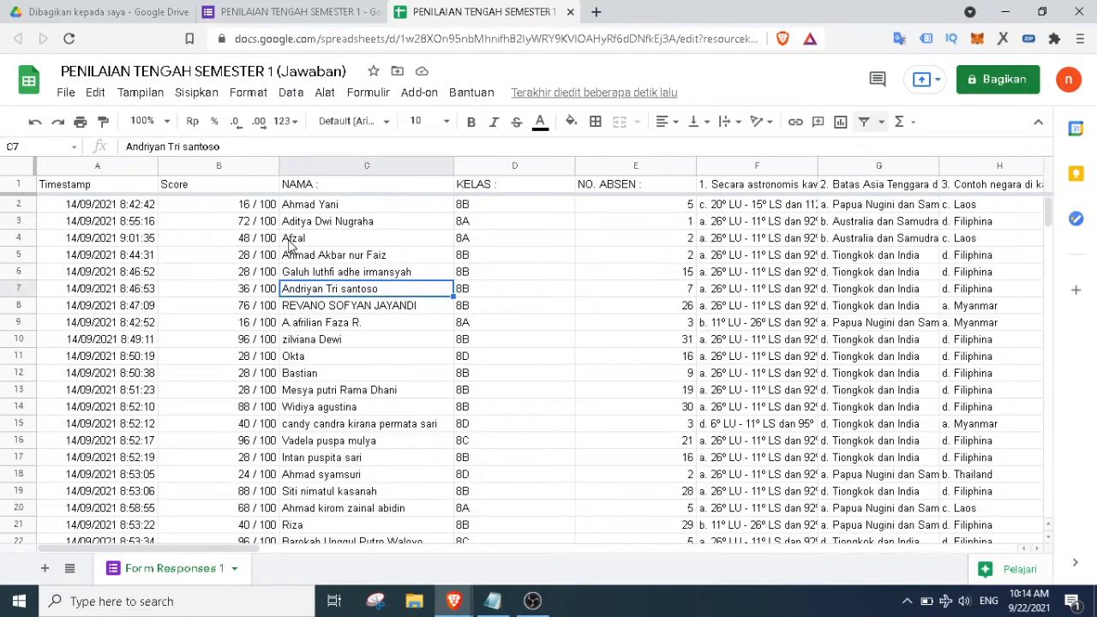
left_click(308, 209)
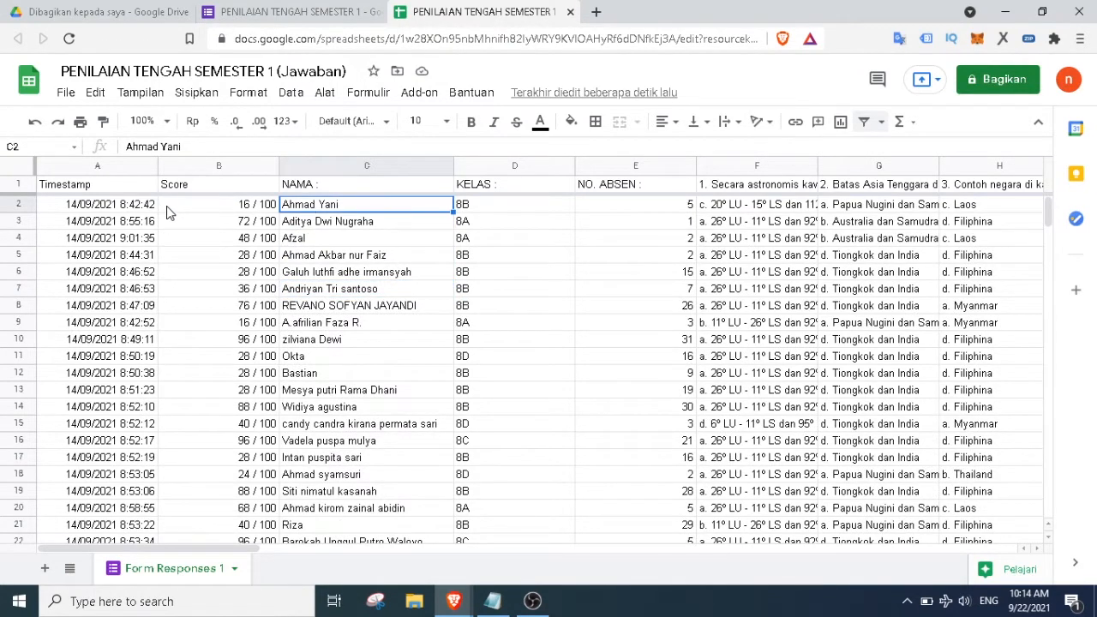
left_click(139, 211)
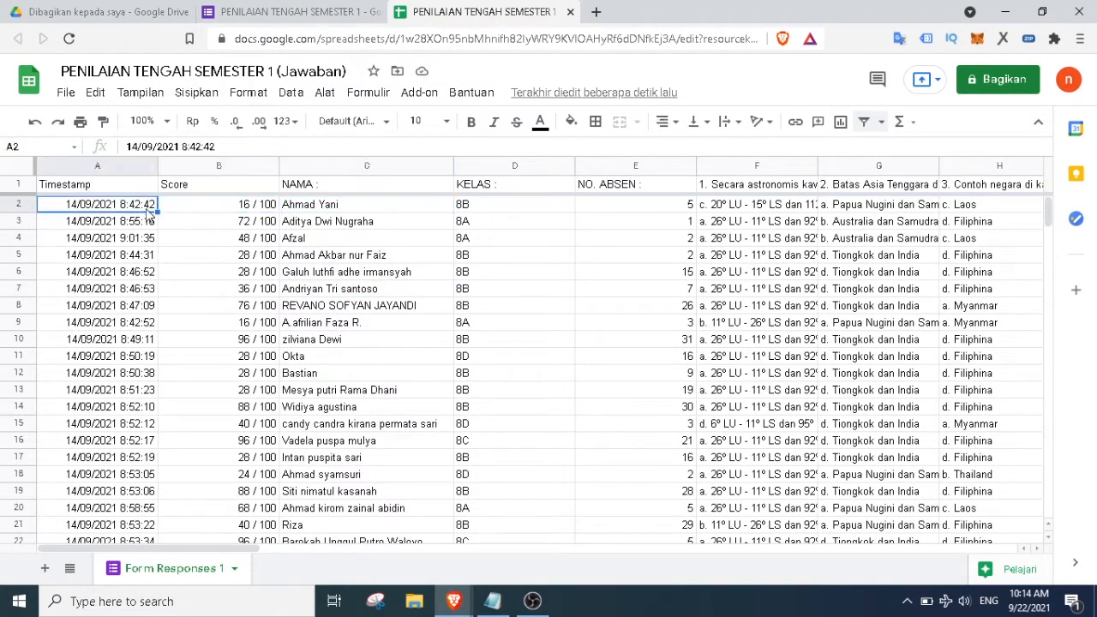
Switch to Google Drive, look at Drive Saya and display the files under Dibagikan kepada saya
left_click(137, 11)
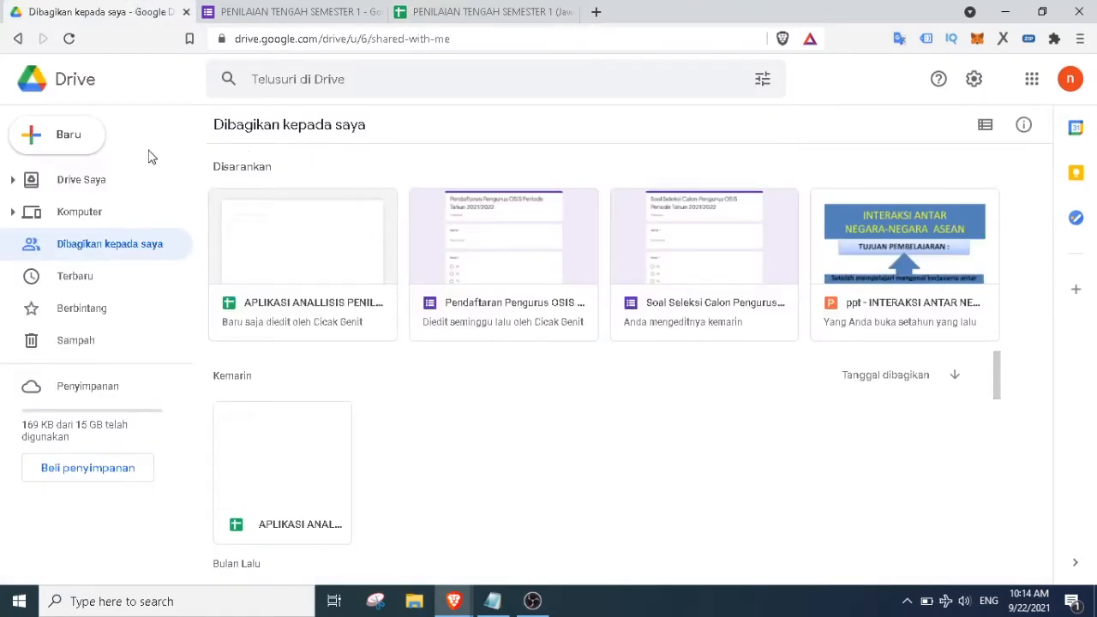
left_click(109, 177)
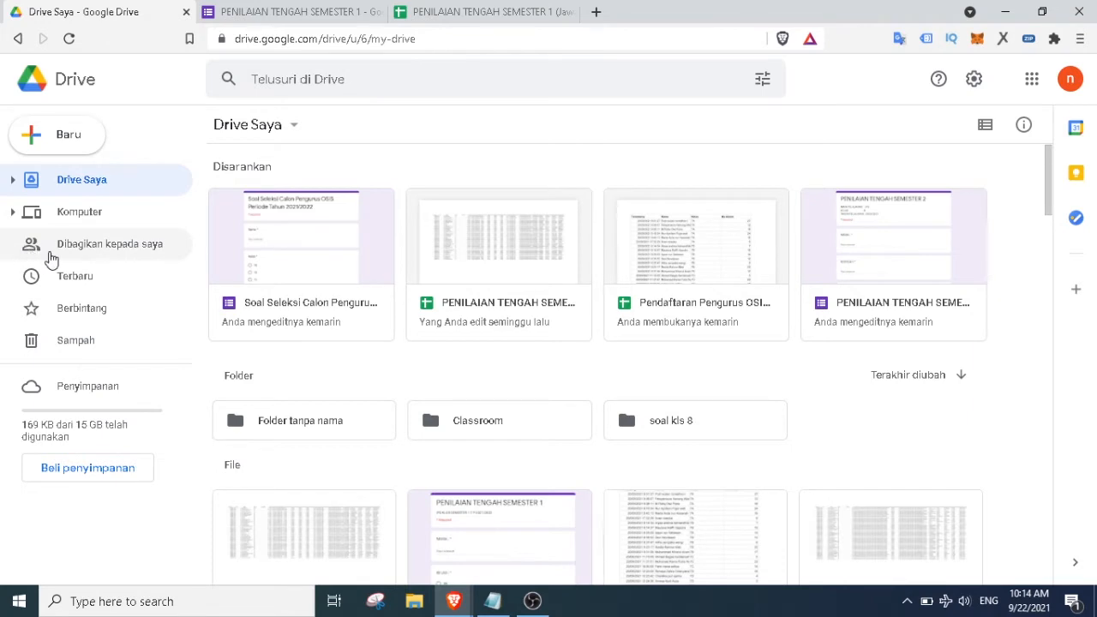
left_click(95, 254)
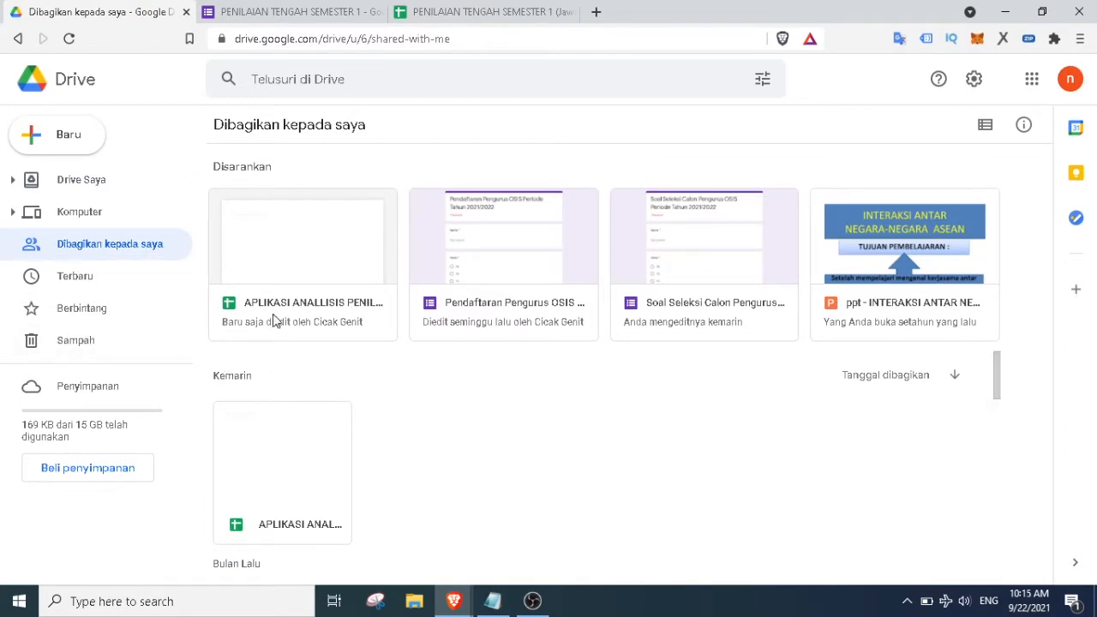
scroll(266, 445, "down", 1)
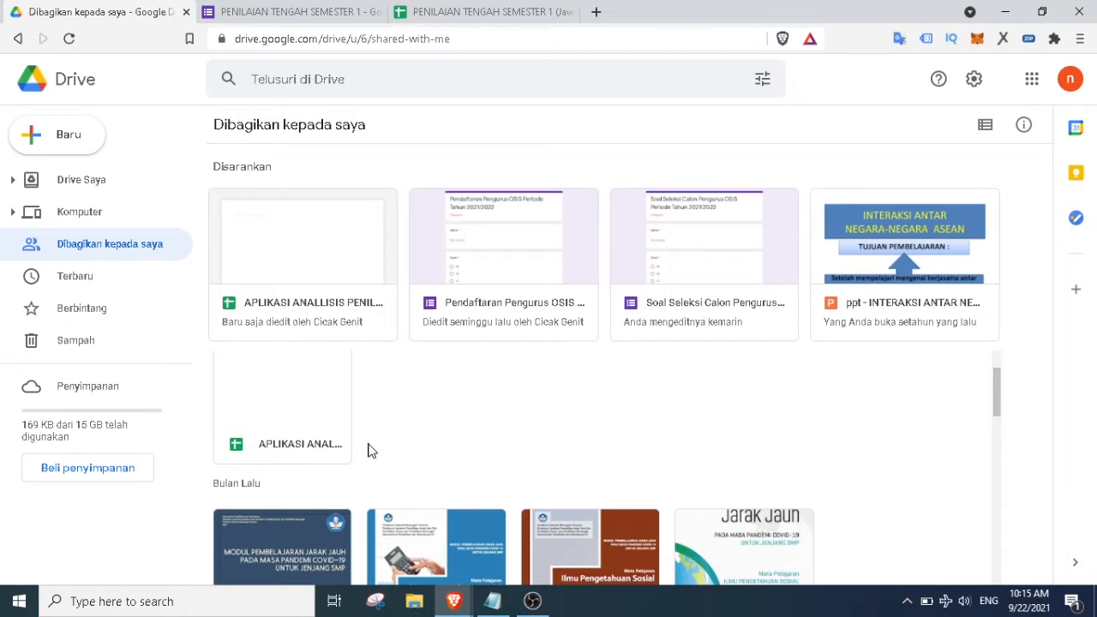
scroll(370, 450, "up", 1)
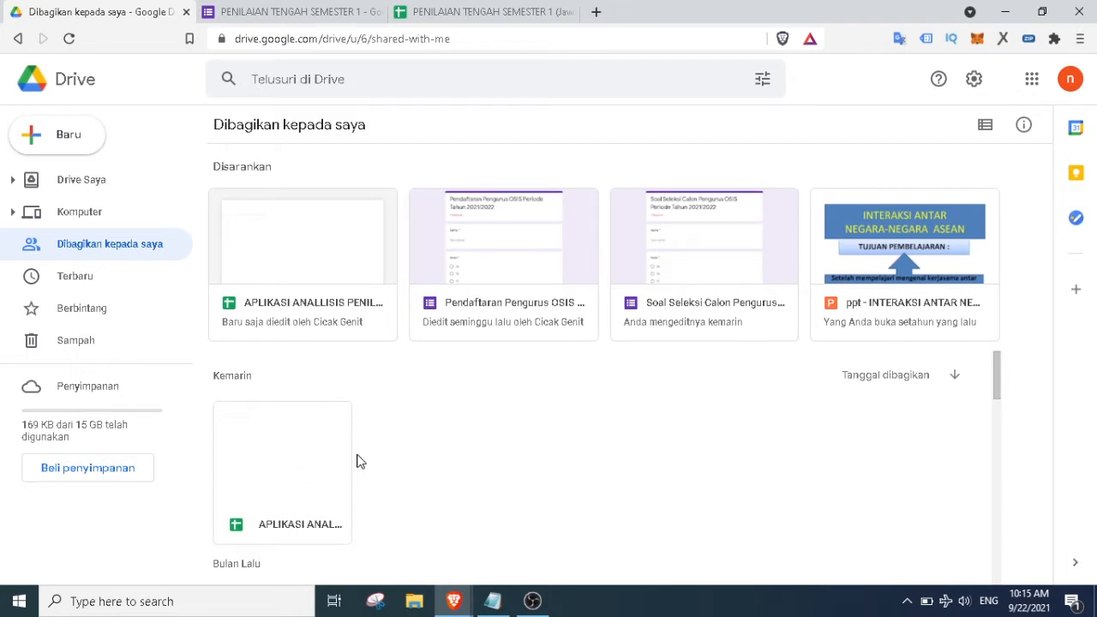
Open the shared spreadsheet APLIKASI ANALLISIS PENILAIAN to view it, and close it again
left_click(289, 465)
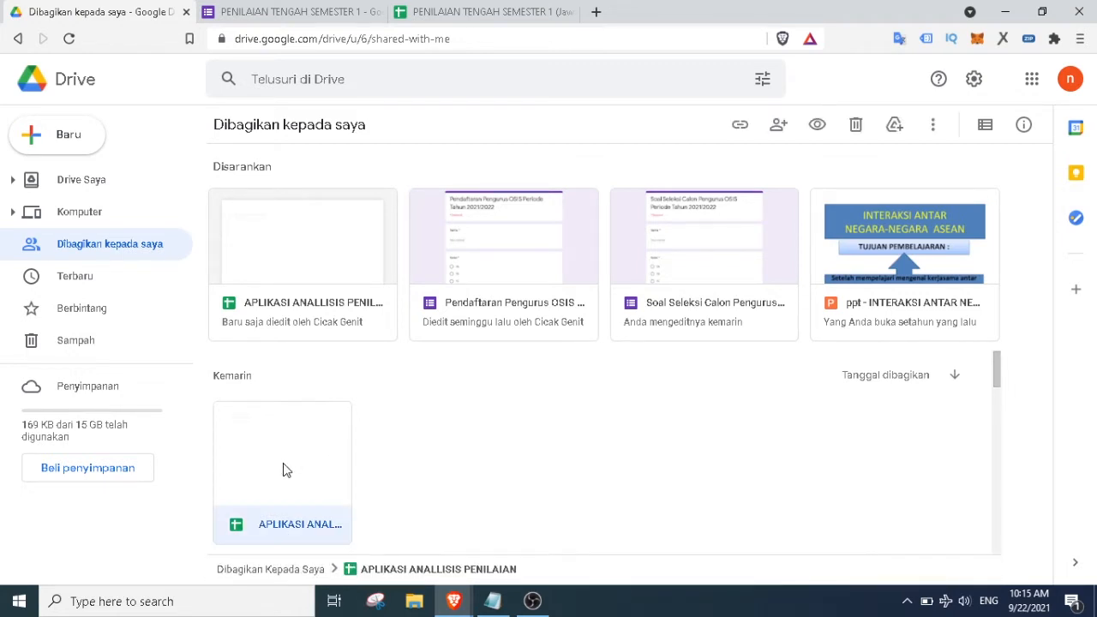
double_click(292, 486)
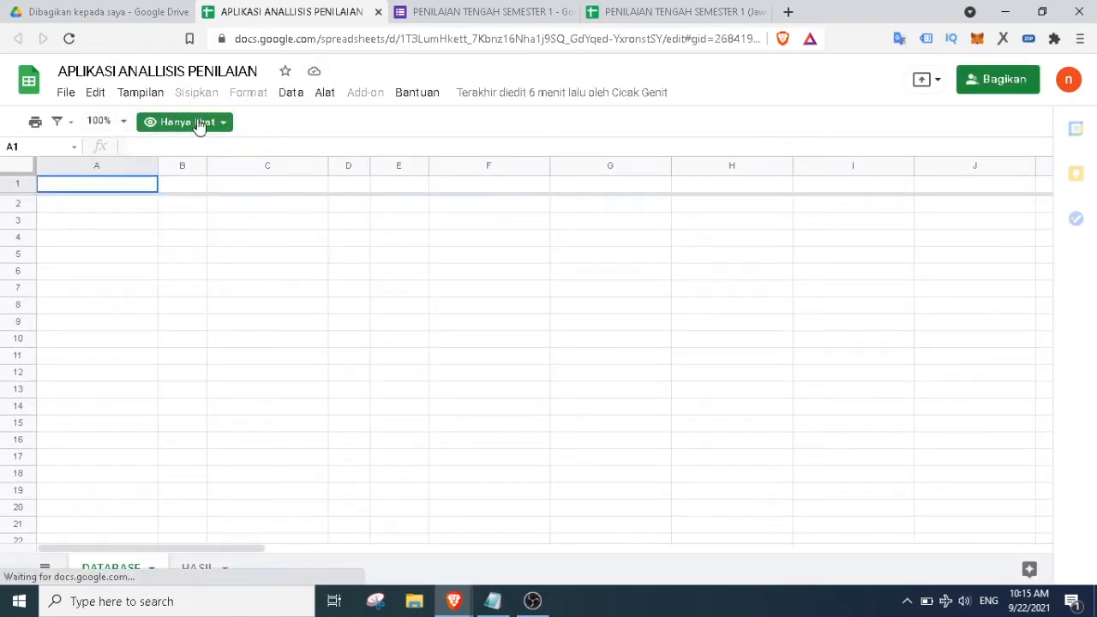
left_click(377, 12)
Make a copy of the shared APLIKASI ANALLISIS PENILAIAN spreadsheet and locate the copy in Drive Saya
scroll(383, 522, "down", 1)
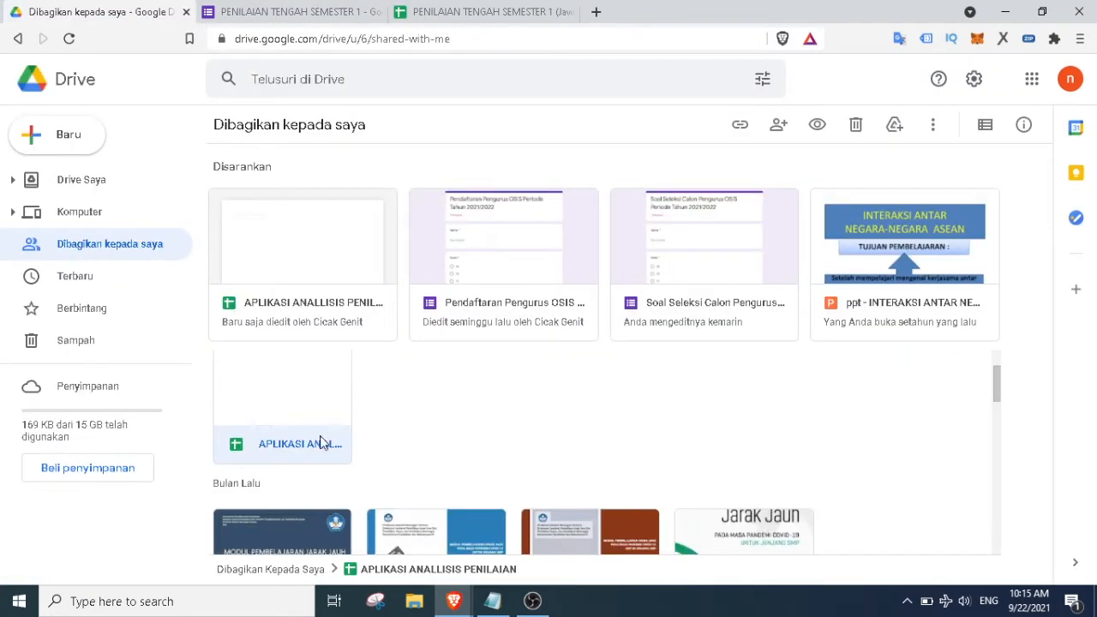
right_click(296, 411)
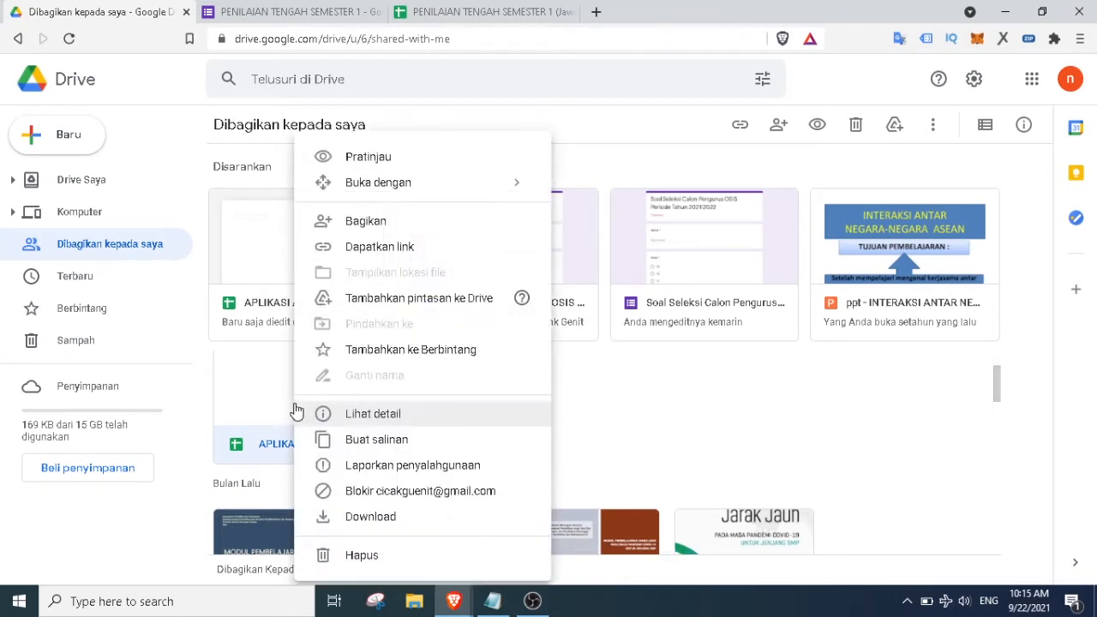
left_click(381, 450)
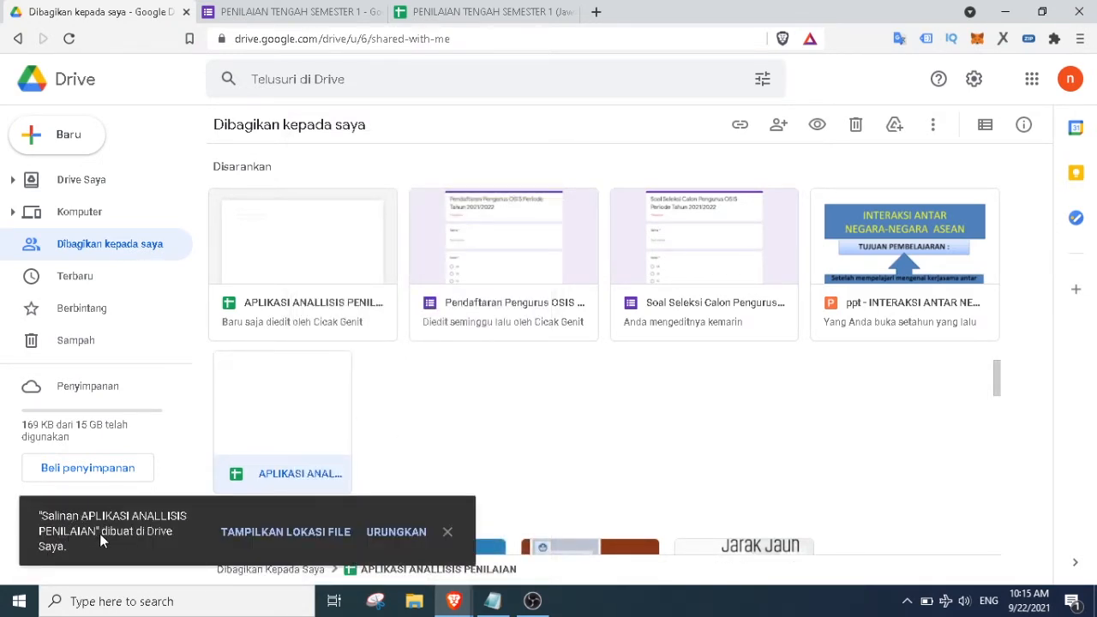
left_click(436, 436)
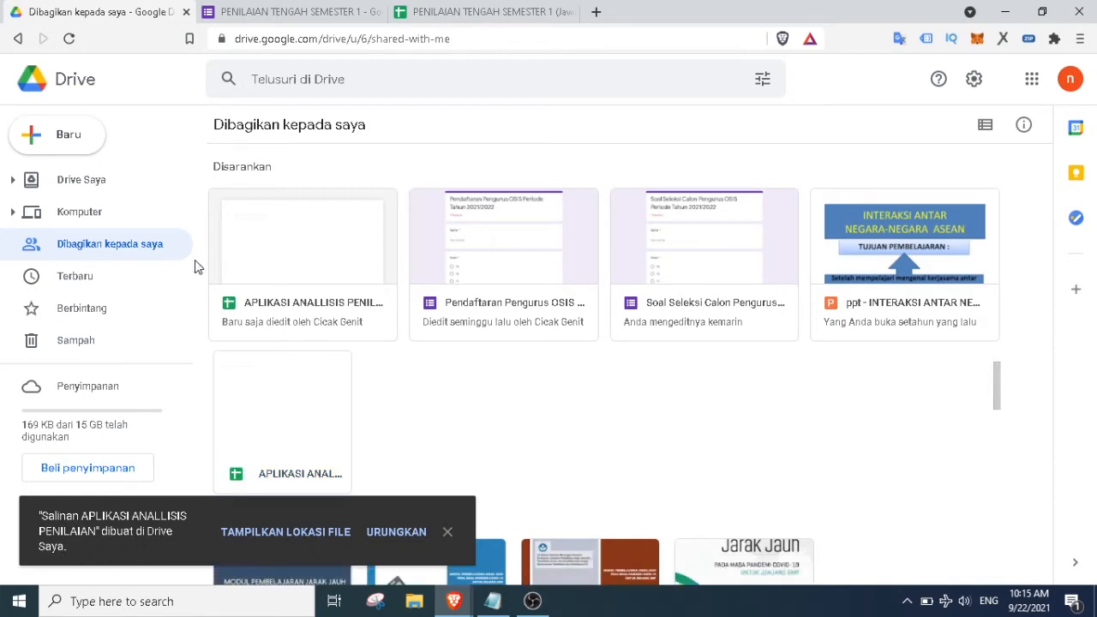
left_click(105, 183)
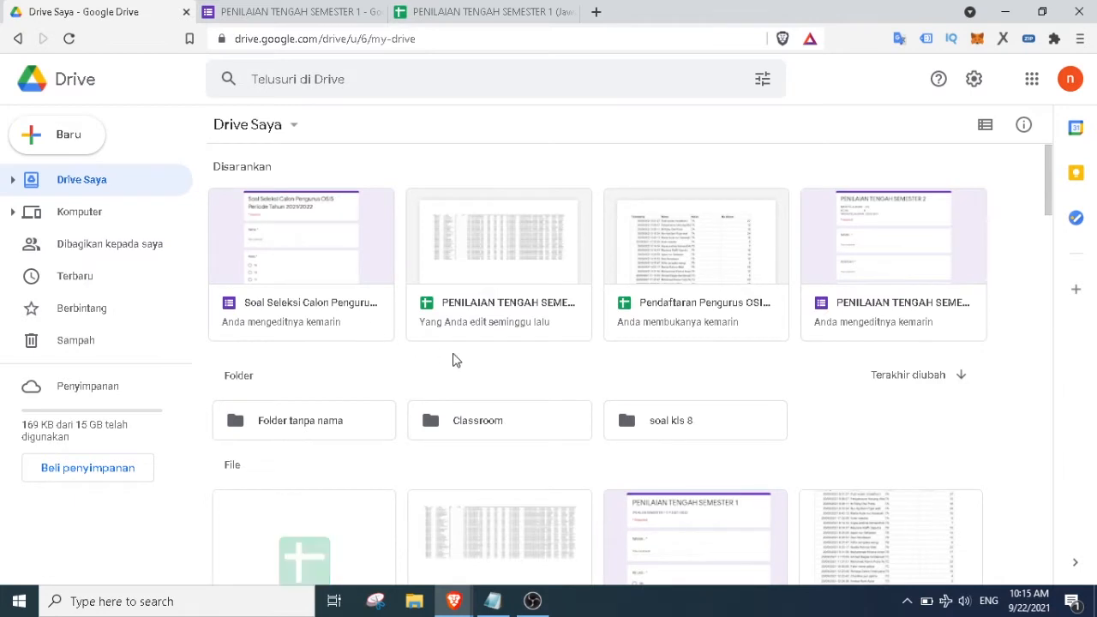
scroll(455, 361, "down", 2)
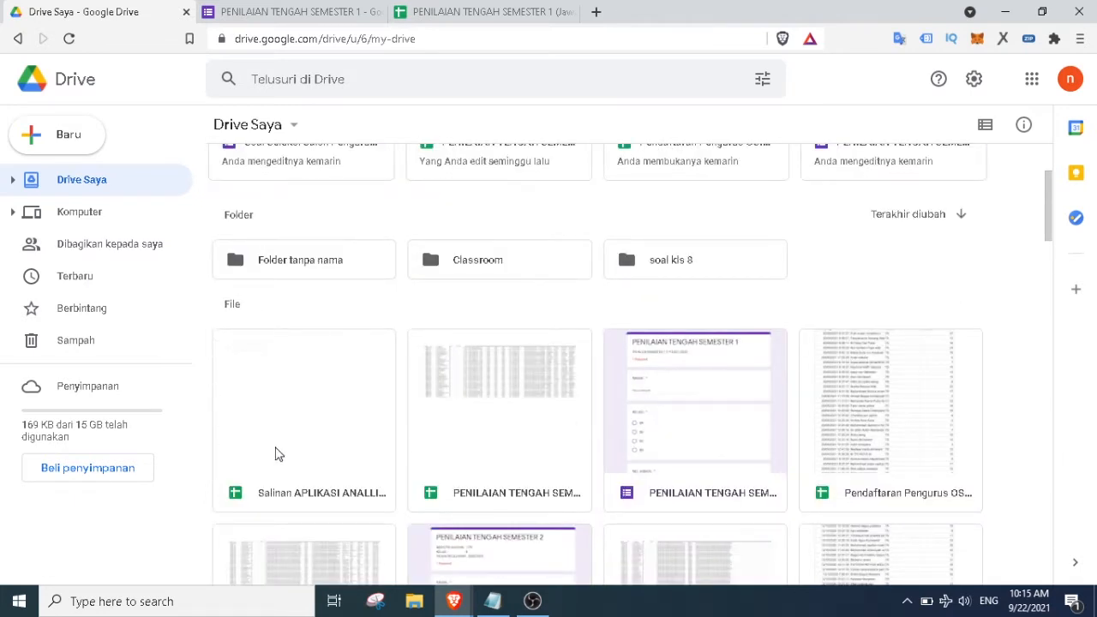
scroll(317, 404, "up", 1)
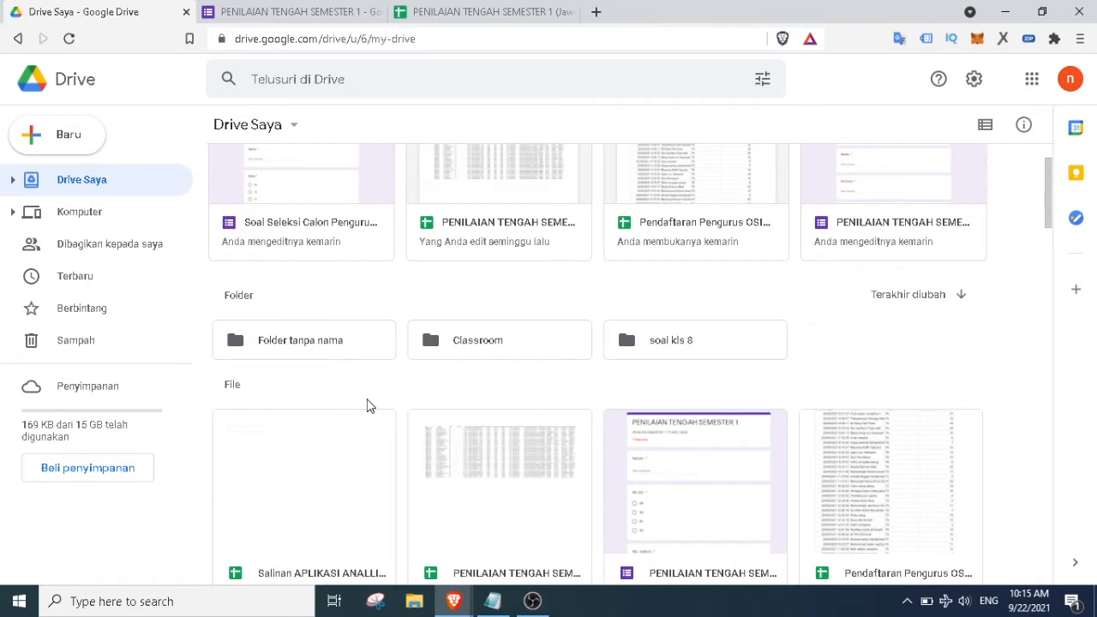
Sort the Drive Saya files by Nama to browse them, and return the order to Terakhir diubah
left_click(920, 305)
left_click(779, 337)
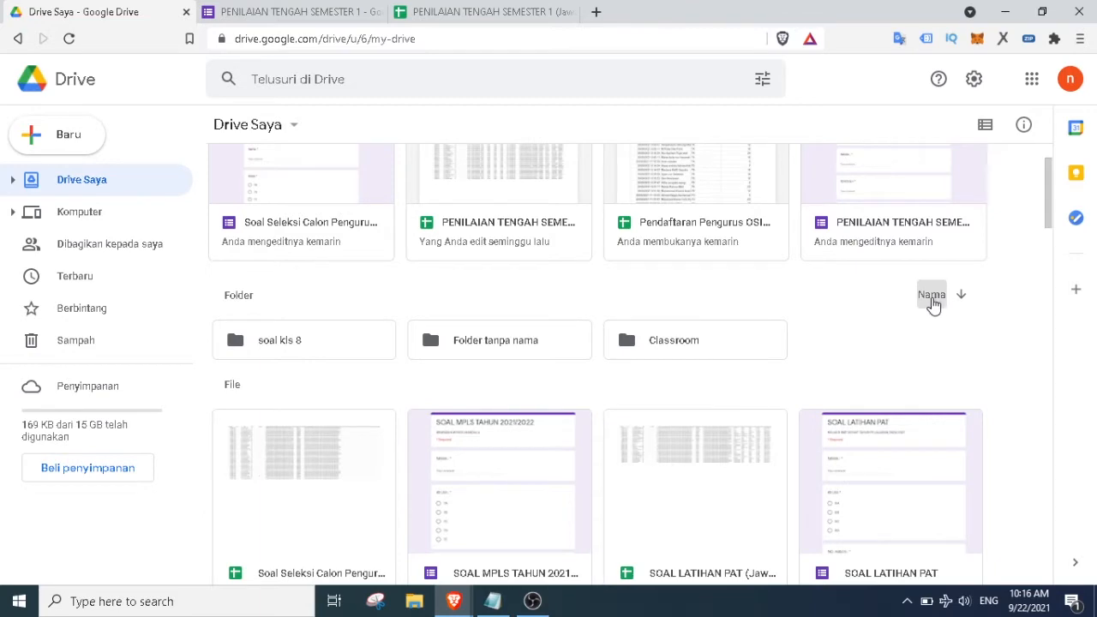
scroll(854, 366, "down", 2)
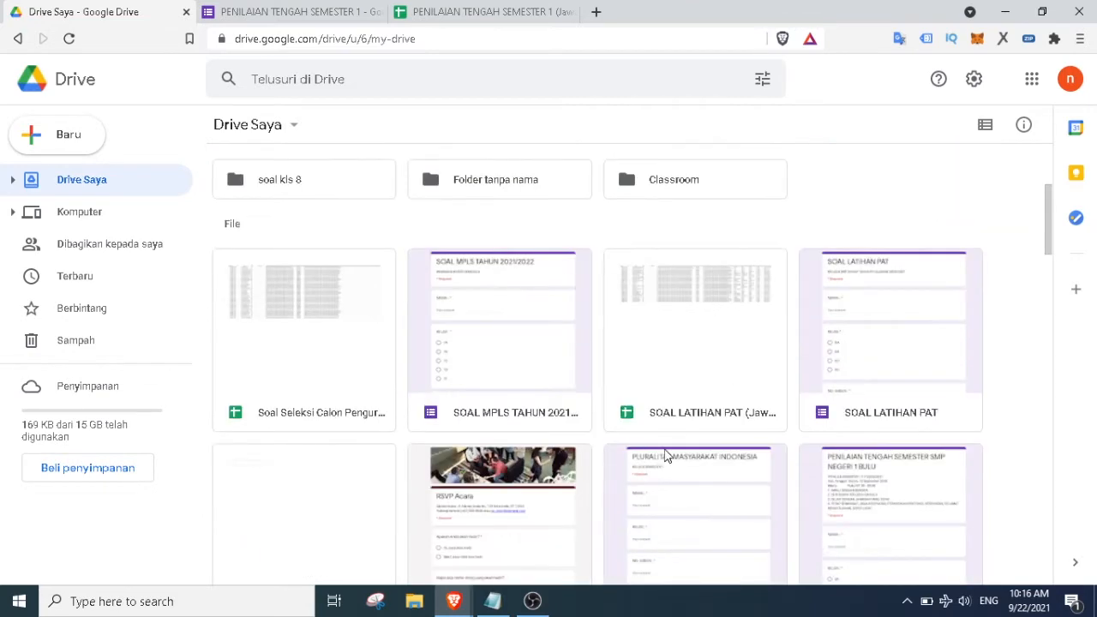
scroll(668, 458, "down", 7)
scroll(670, 439, "down", 7)
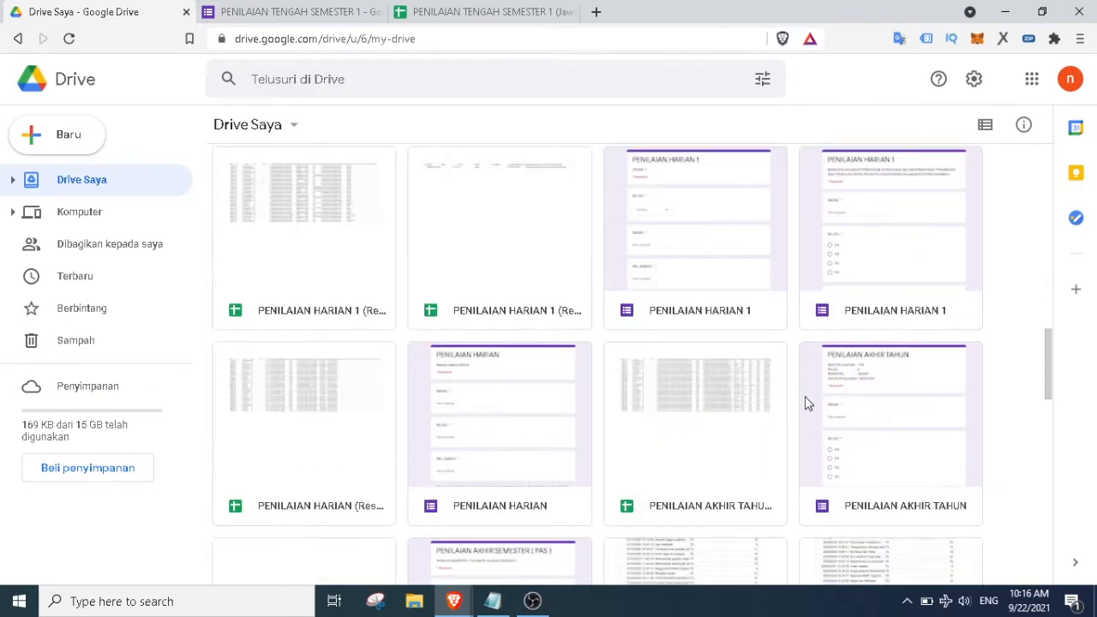
scroll(646, 389, "down", 2)
scroll(697, 366, "up", 15)
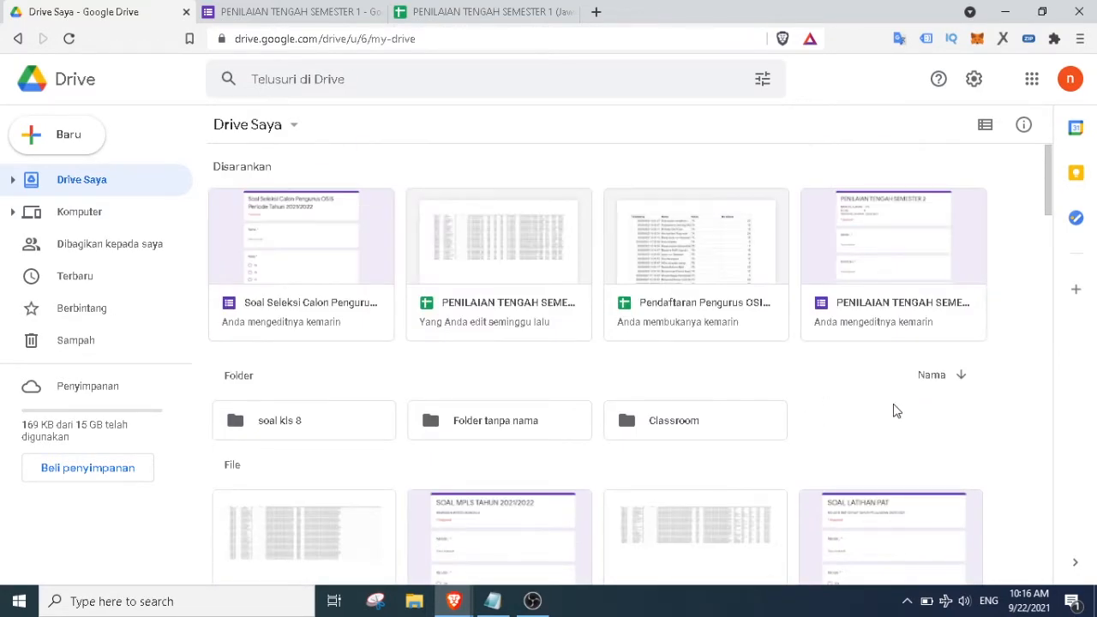
left_click(932, 374)
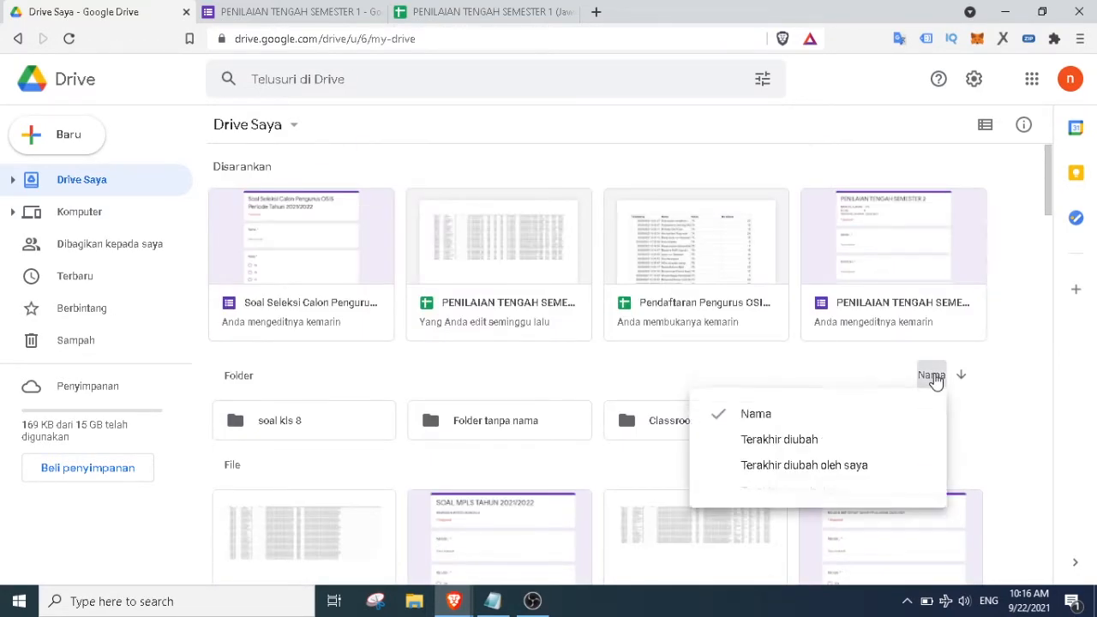
left_click(820, 444)
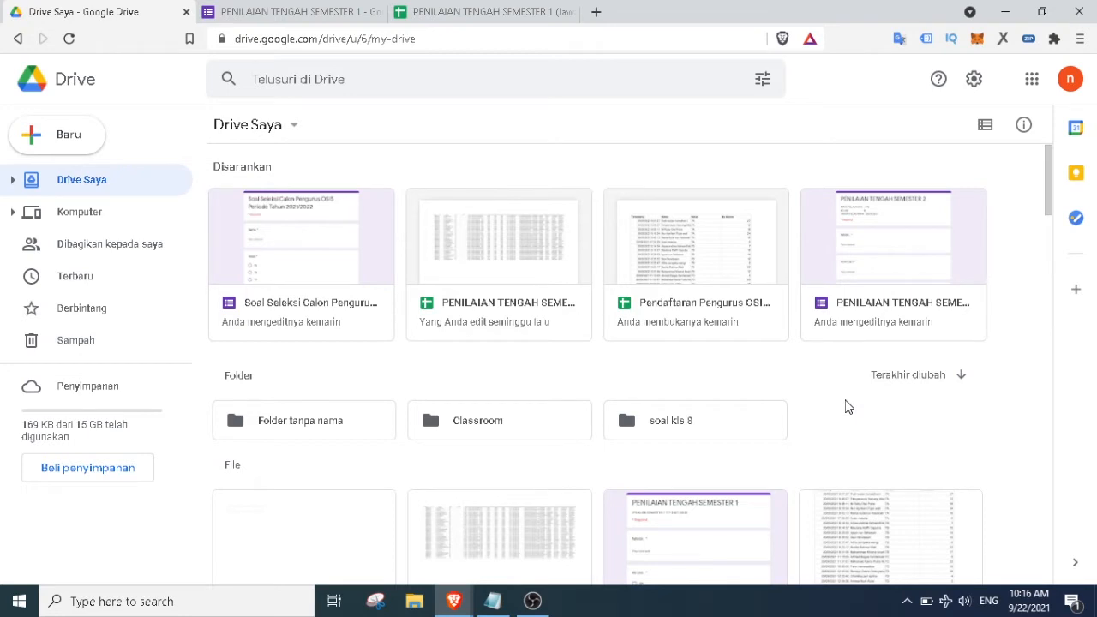
Rename the copied spreadsheet in Drive Saya as ANALISIS PENILAIAN PTS 1 KLS 8
scroll(847, 407, "down", 1)
scroll(841, 408, "down", 1)
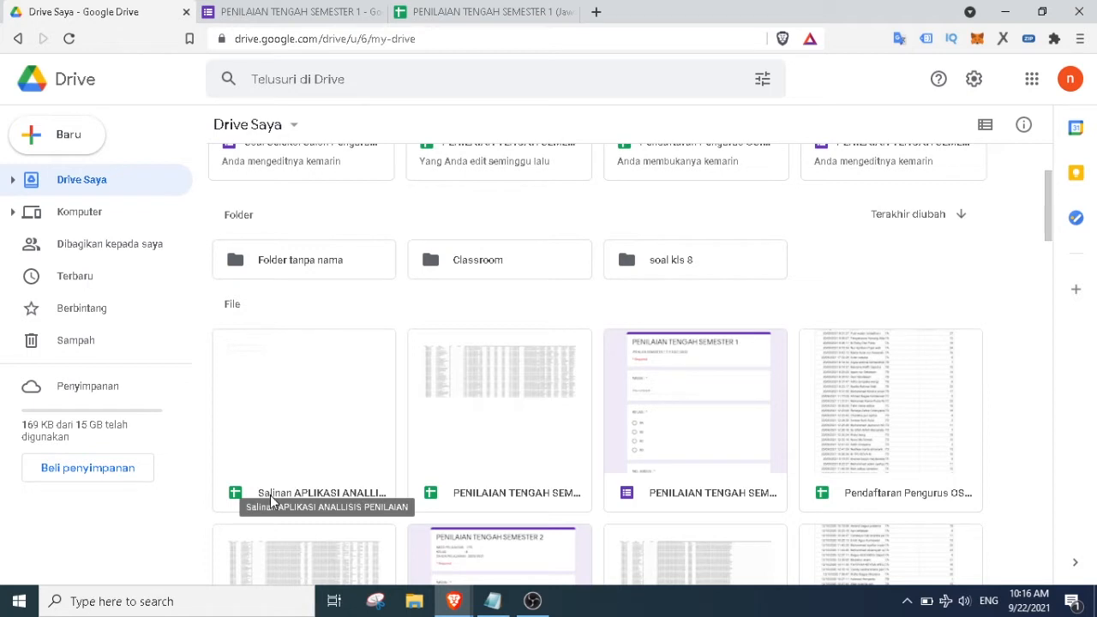
left_click(296, 449)
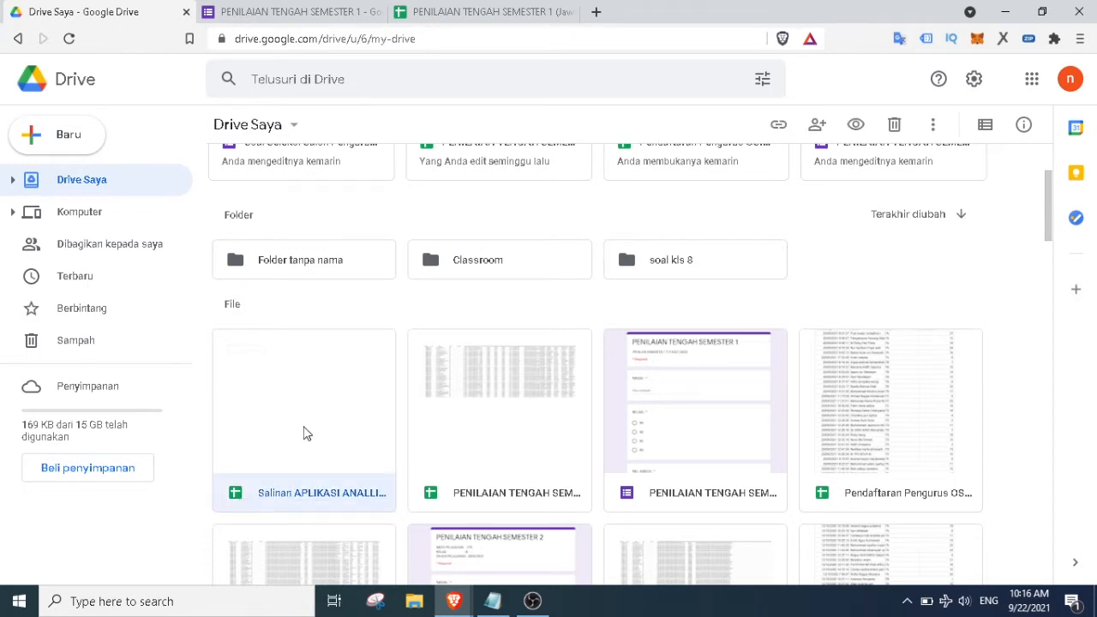
right_click(306, 433)
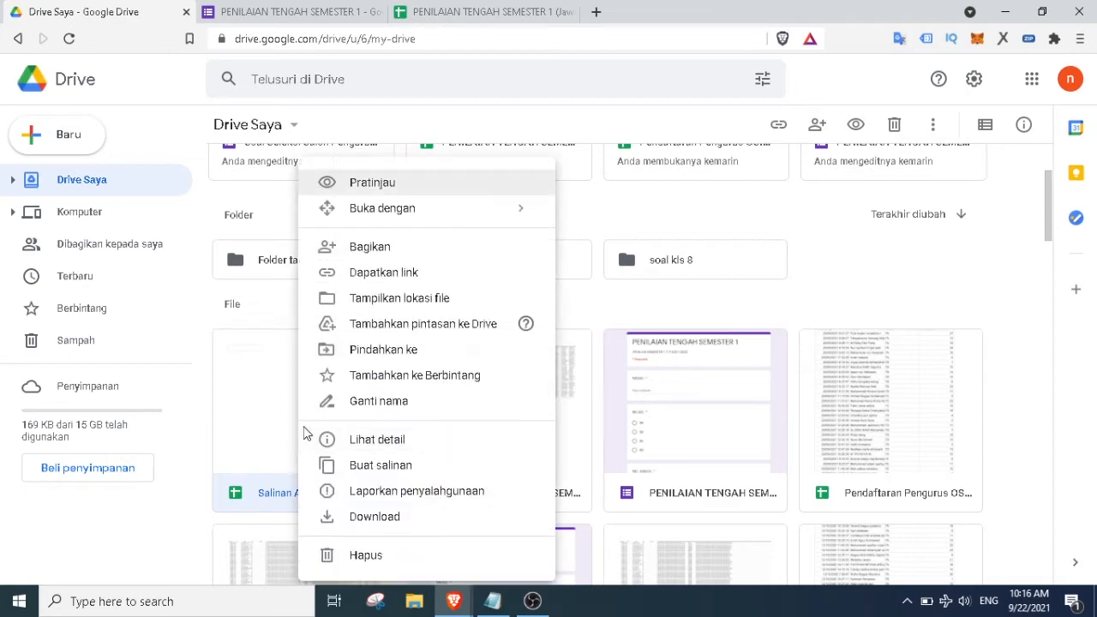
left_click(386, 408)
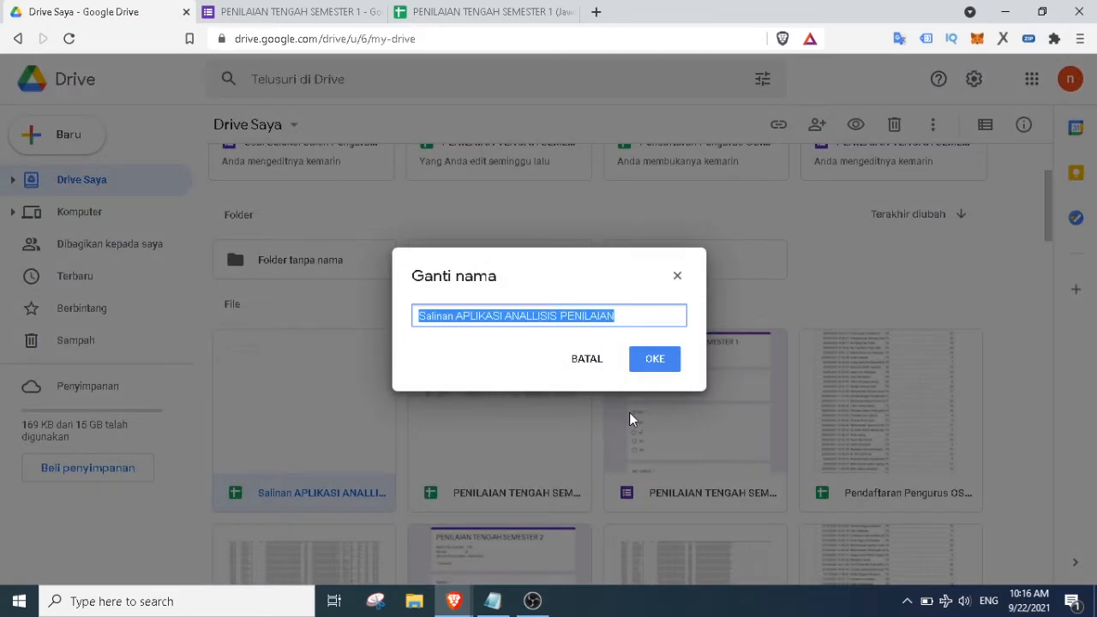
type("AN")
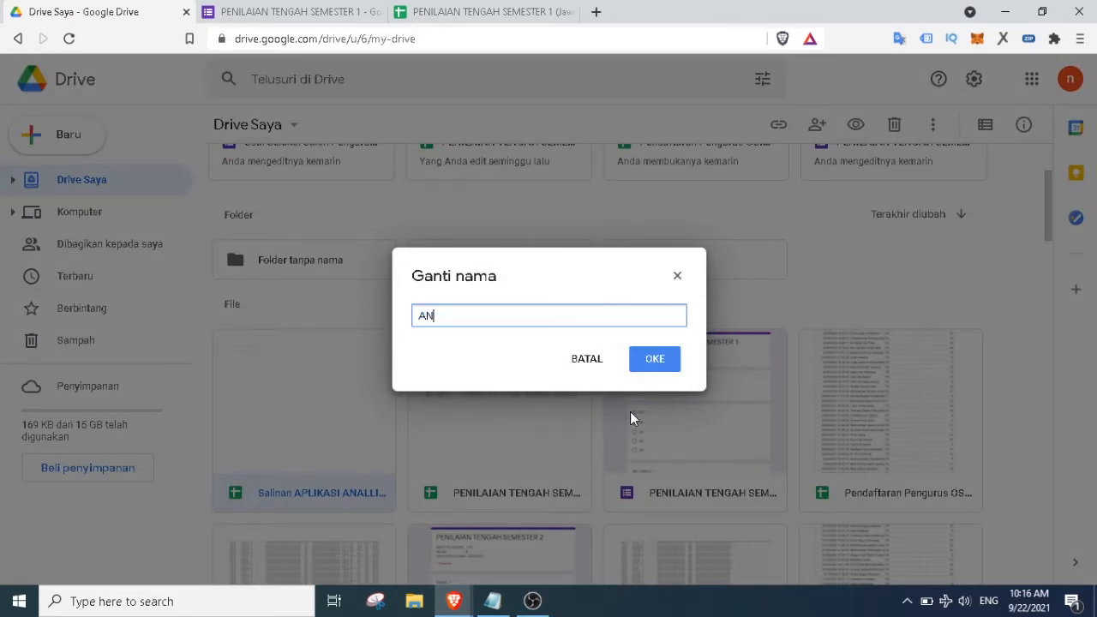
type("ALISIS PENILAIAN ")
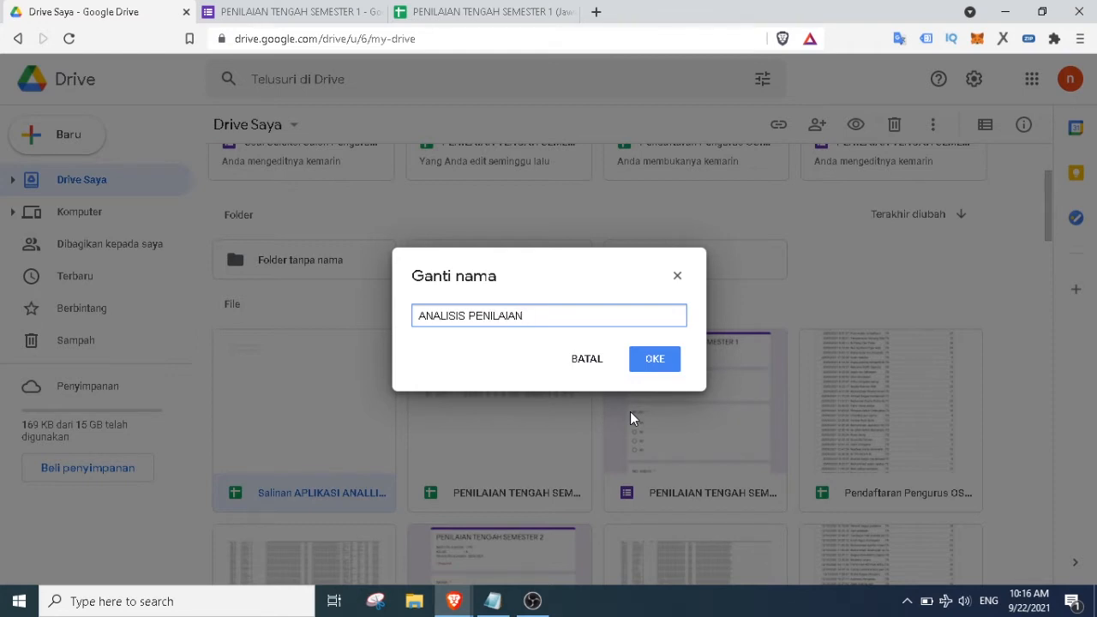
type("PTS 1 KLS 8")
left_click(655, 359)
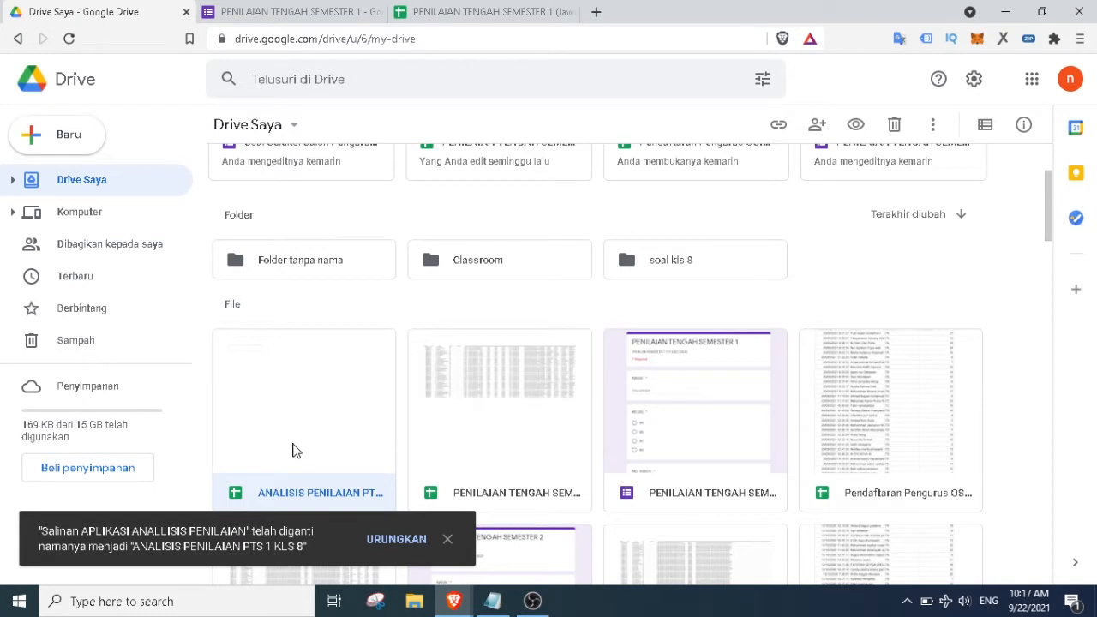
Open ANALISIS PENILAIAN PTS 1 KLS 8 next to the PENILAIAN TENGAH SEMESTER 1 responses spreadsheet and return to the responses
double_click(292, 450)
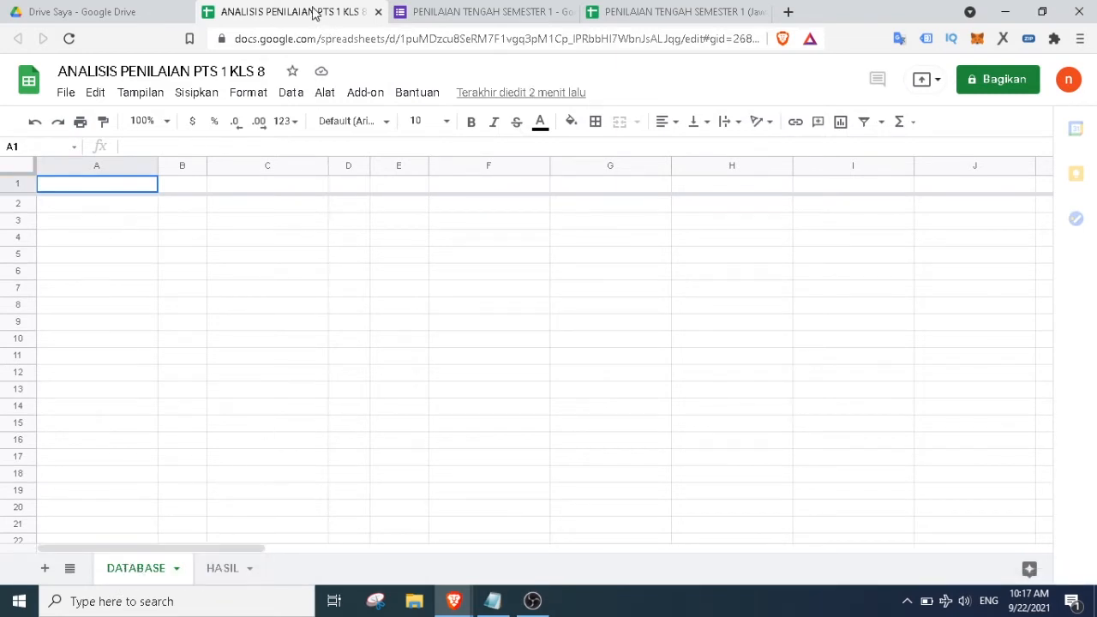
left_click_drag(314, 12, 481, 12)
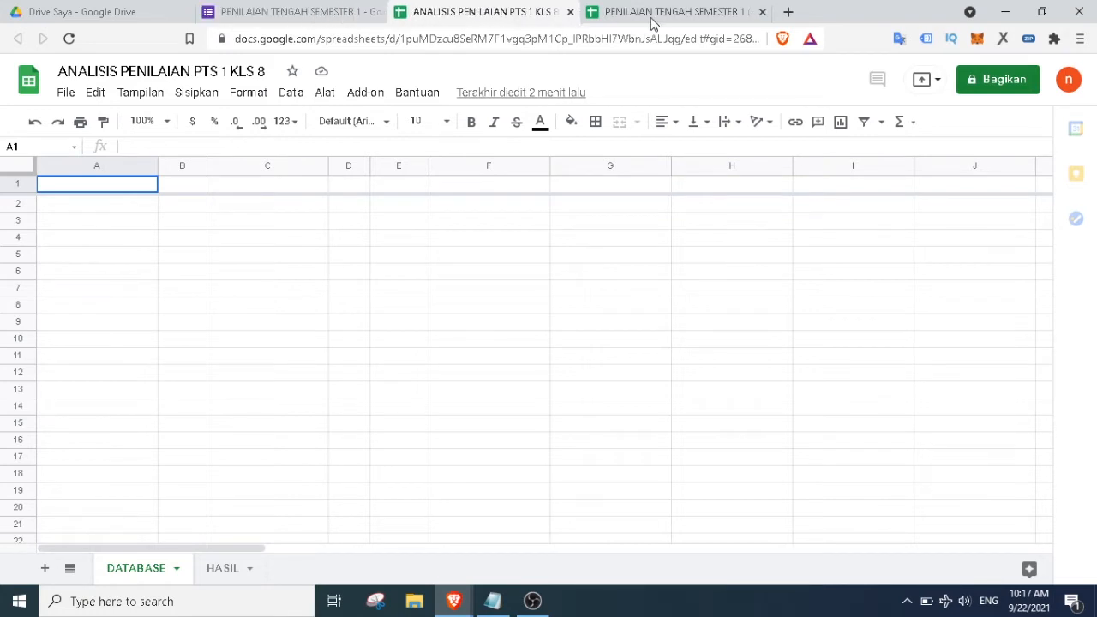
left_click(651, 21)
left_click(502, 9)
left_click(628, 7)
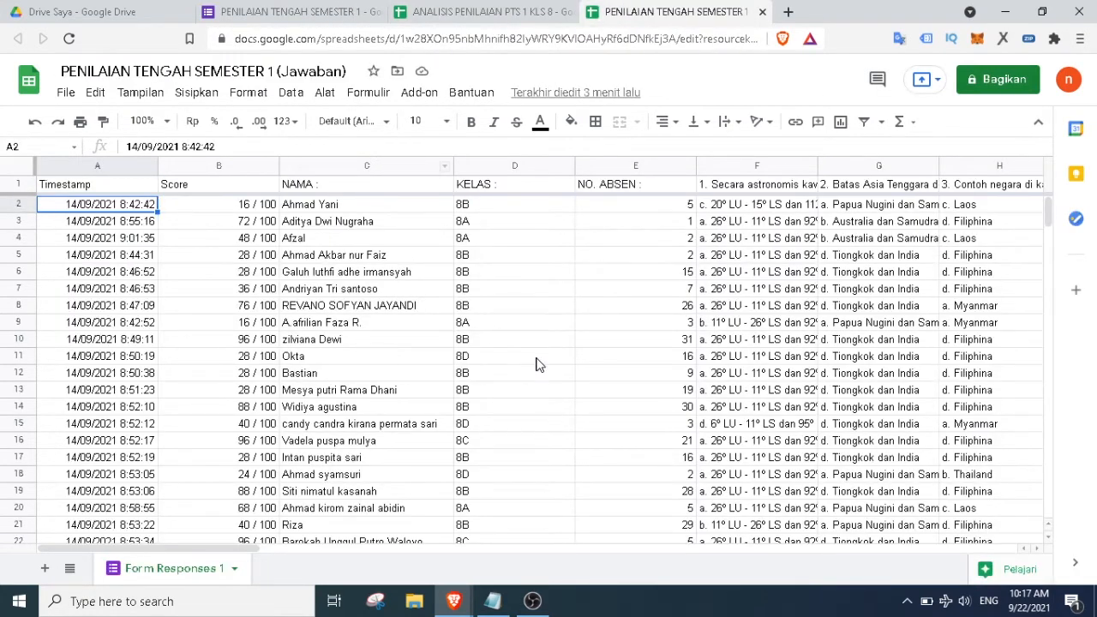
Copy the entire Form Responses 1 sheet and paste it at cell A1 of the DATABASE sheet in ANALISIS PENILAIAN PTS 1 KLS 8
left_click(497, 9)
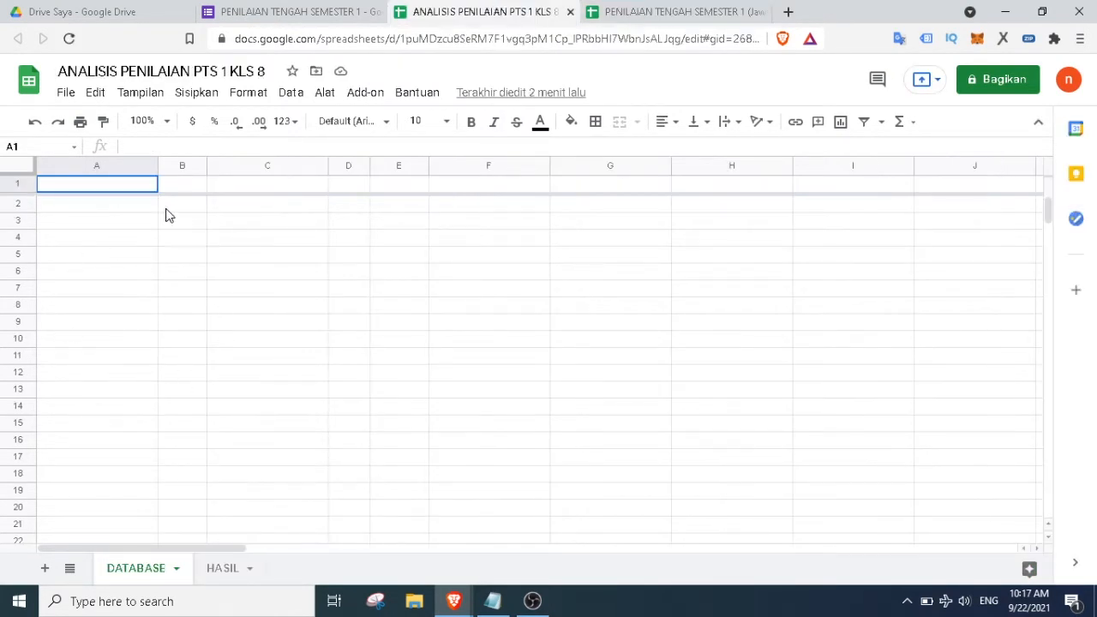
left_click(701, 10)
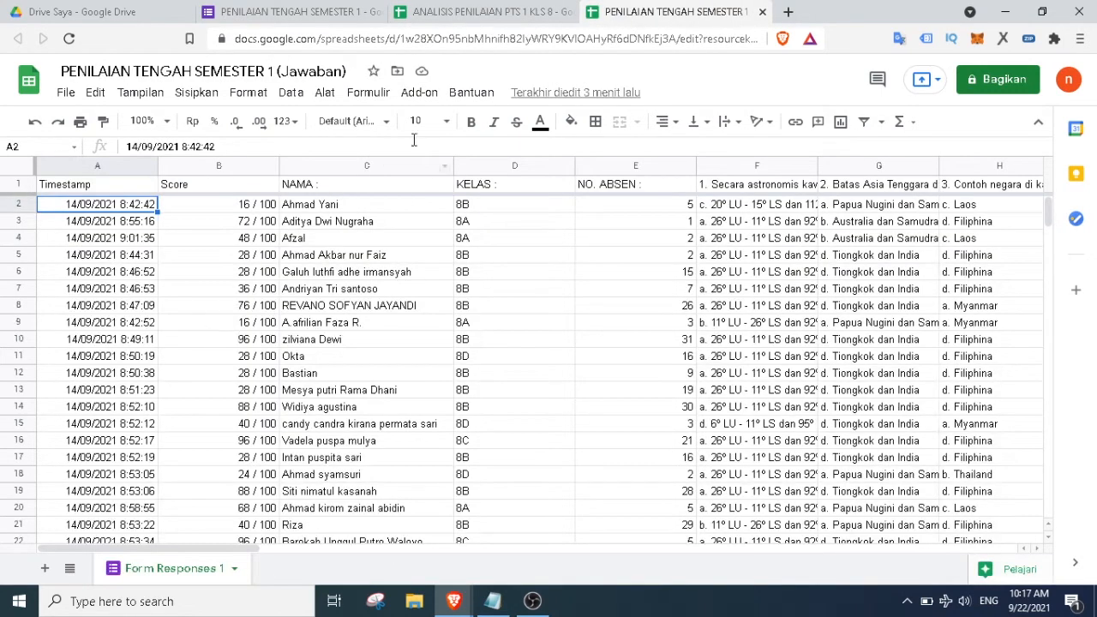
left_click(446, 14)
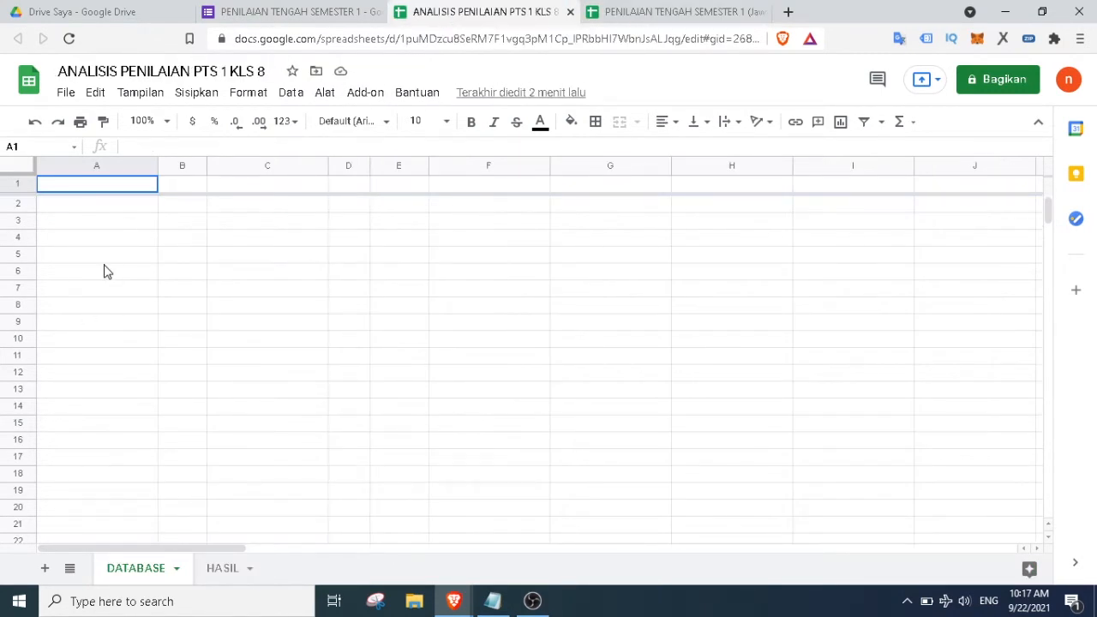
left_click(657, 8)
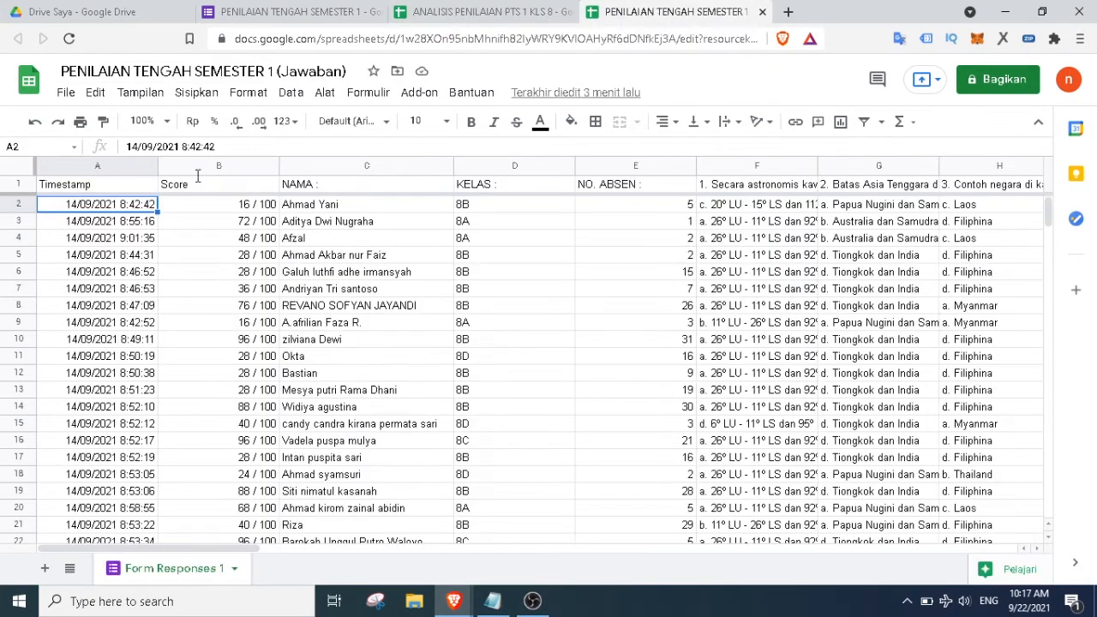
left_click(19, 169)
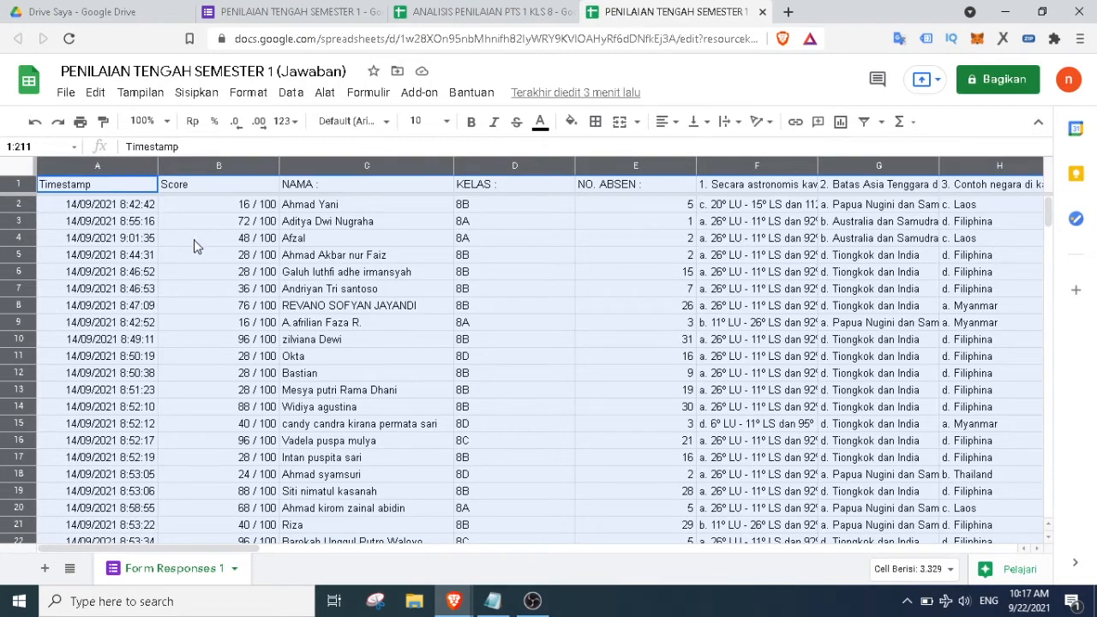
left_click(465, 18)
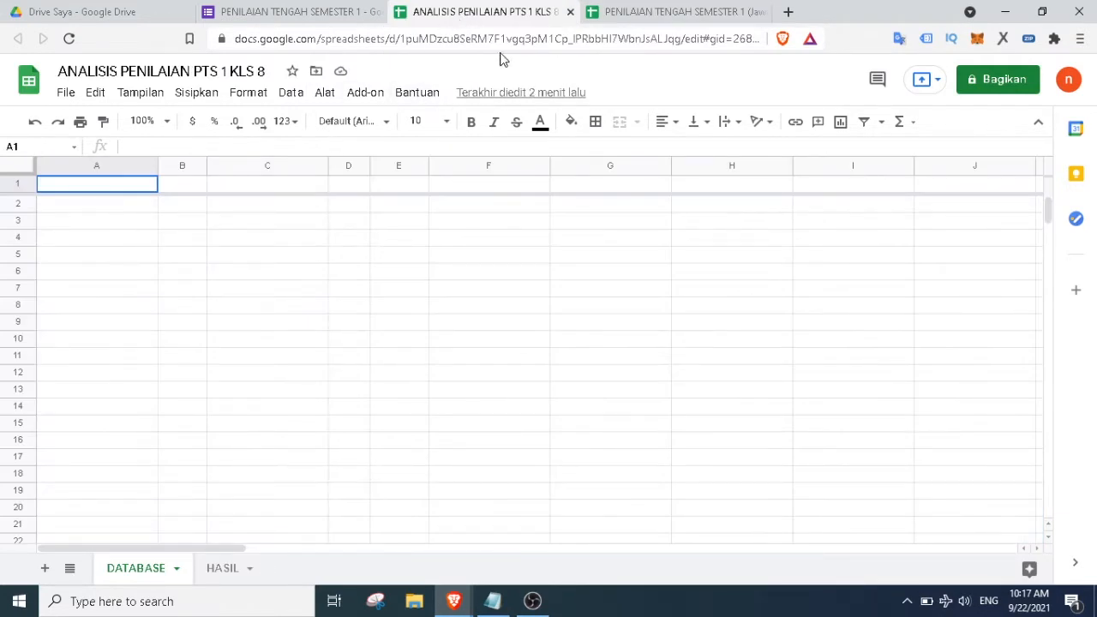
left_click(181, 240)
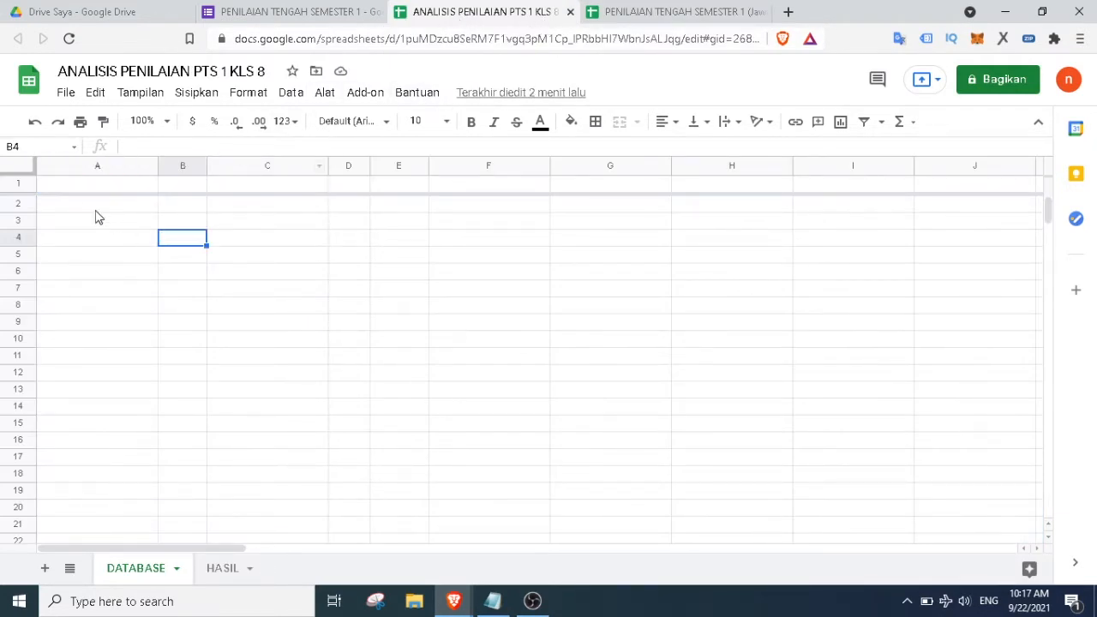
left_click(66, 182)
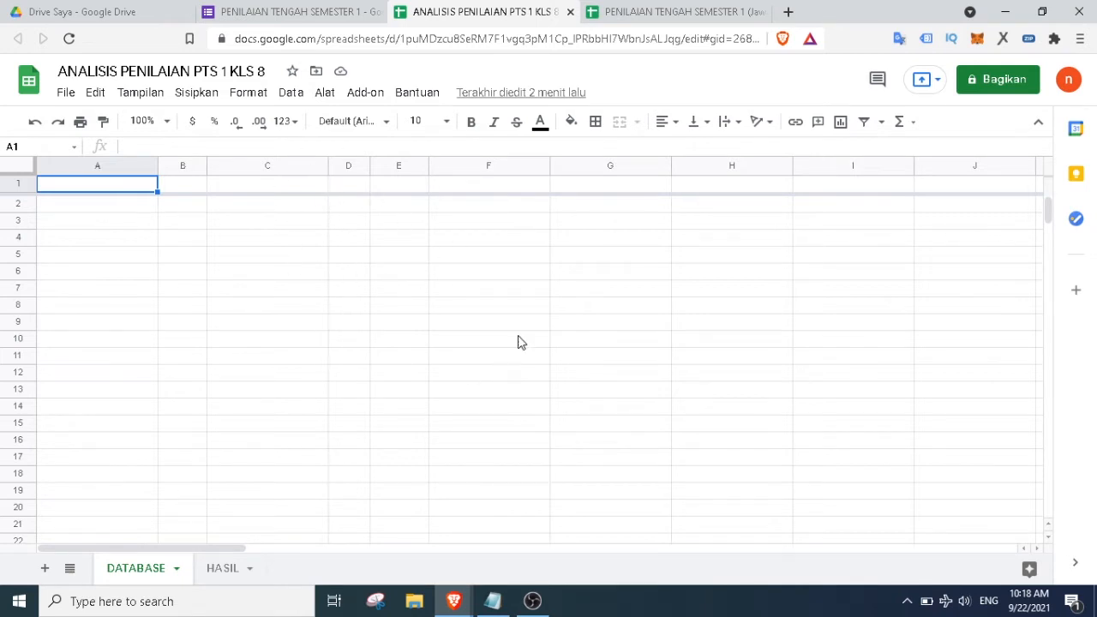
key("ctrl+v")
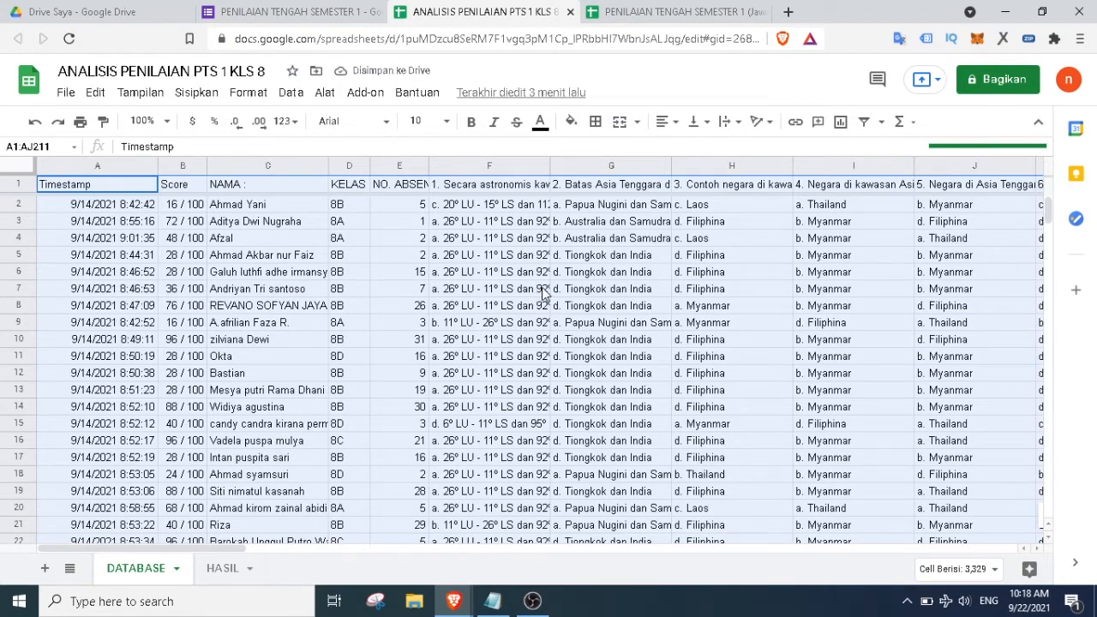
Check the pasted responses in the DATABASE sheet down to the KUNCI row and its NO. ABSEN value
scroll(351, 332, "down", 2)
left_click(349, 323)
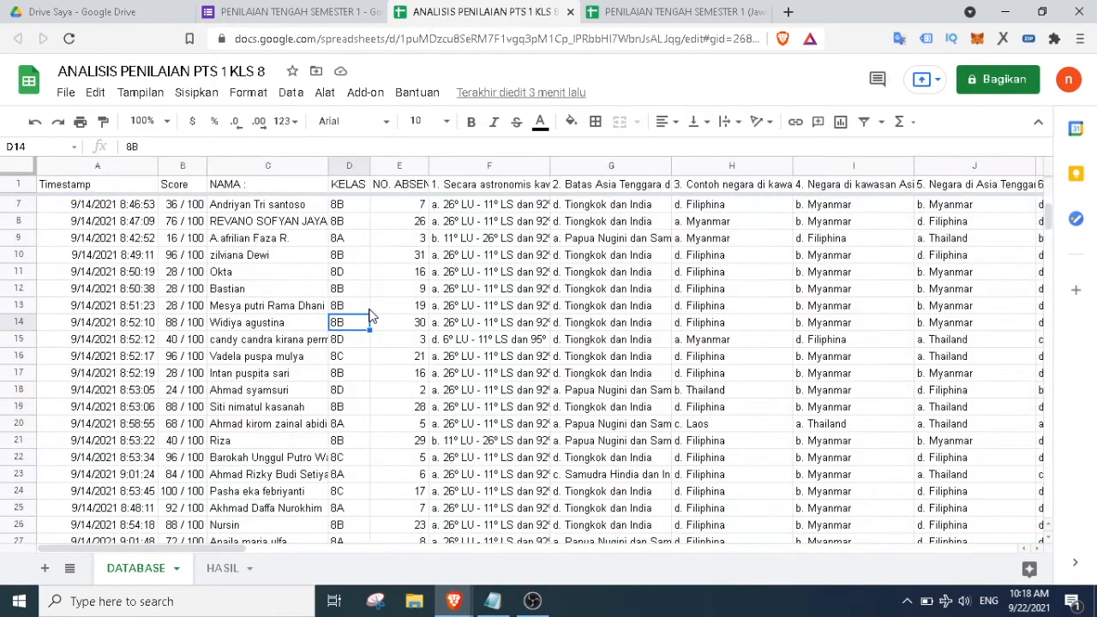
scroll(360, 319, "down", 17)
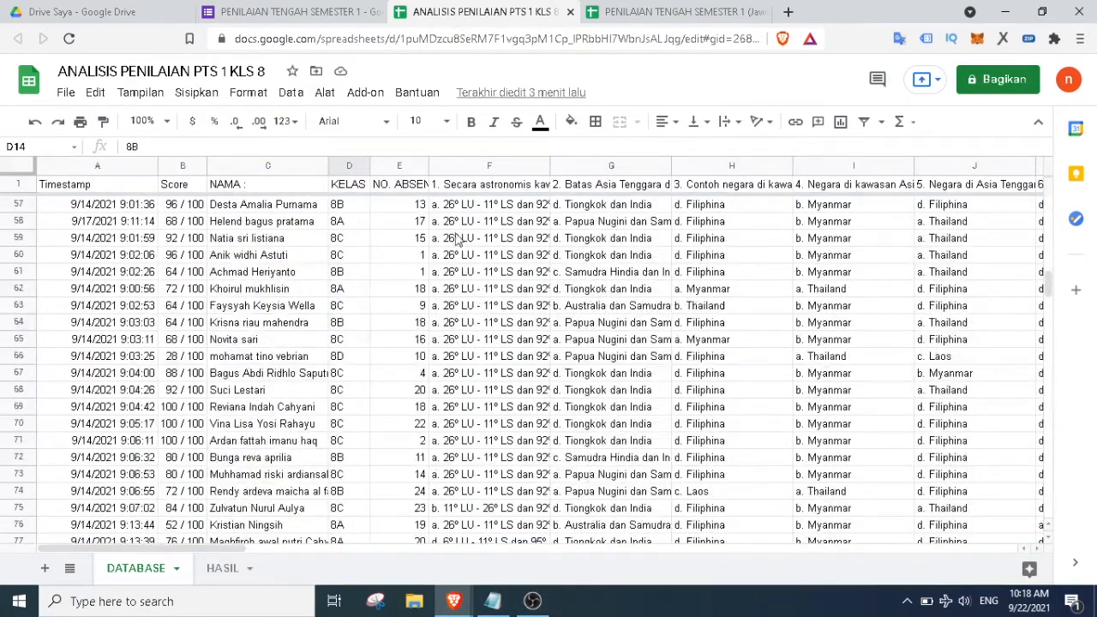
left_click(634, 11)
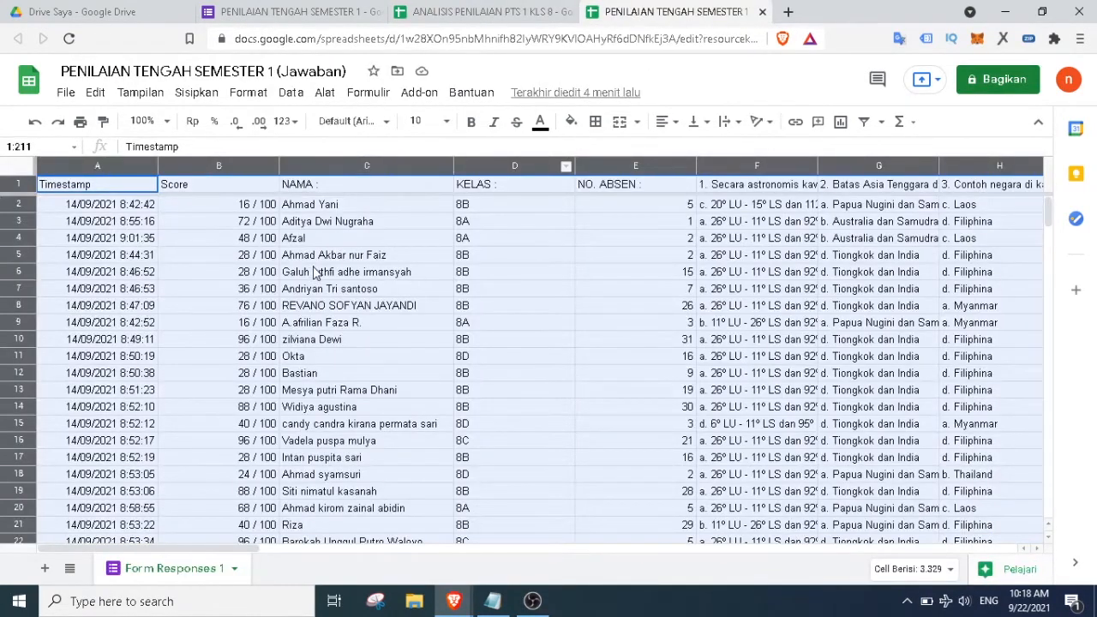
left_click(315, 273)
left_click(479, 12)
scroll(315, 398, "down", 17)
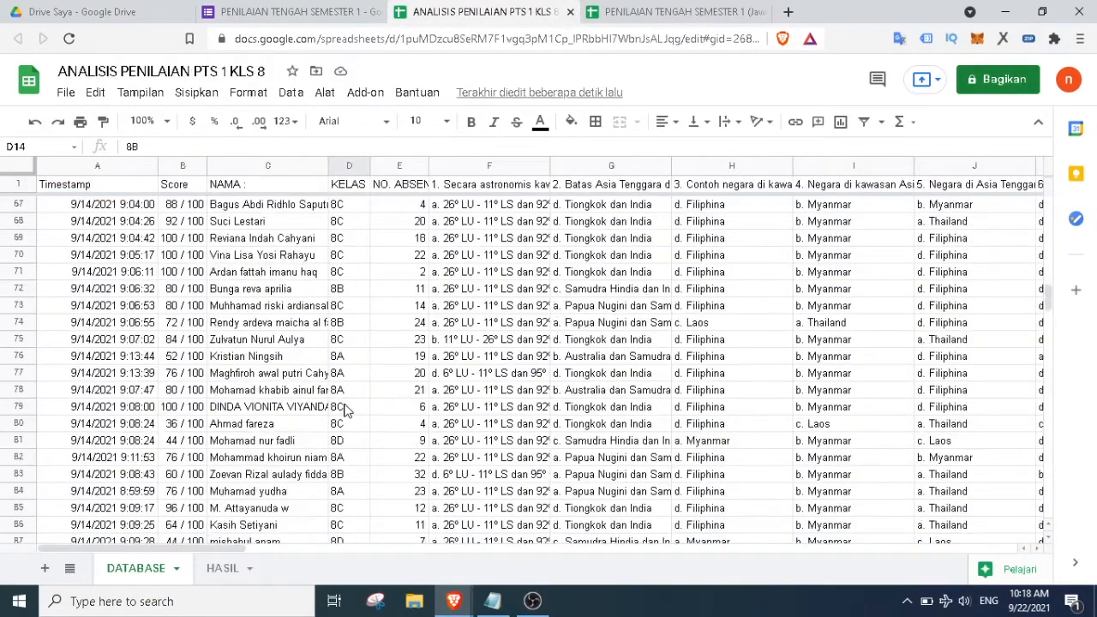
scroll(357, 403, "up", 3)
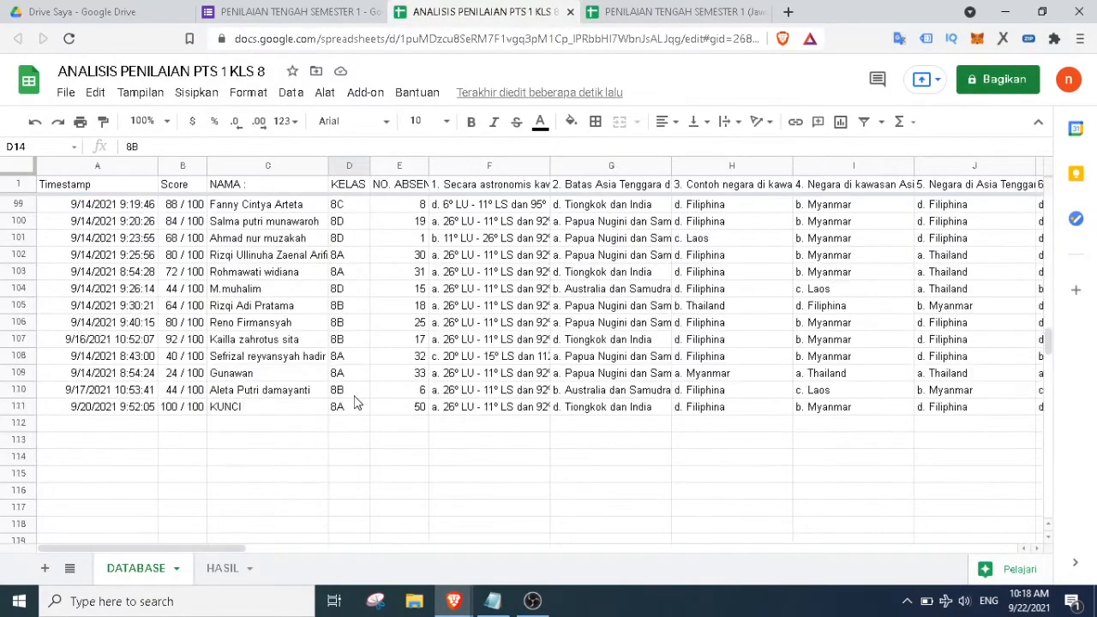
left_click(249, 409)
left_click(396, 409)
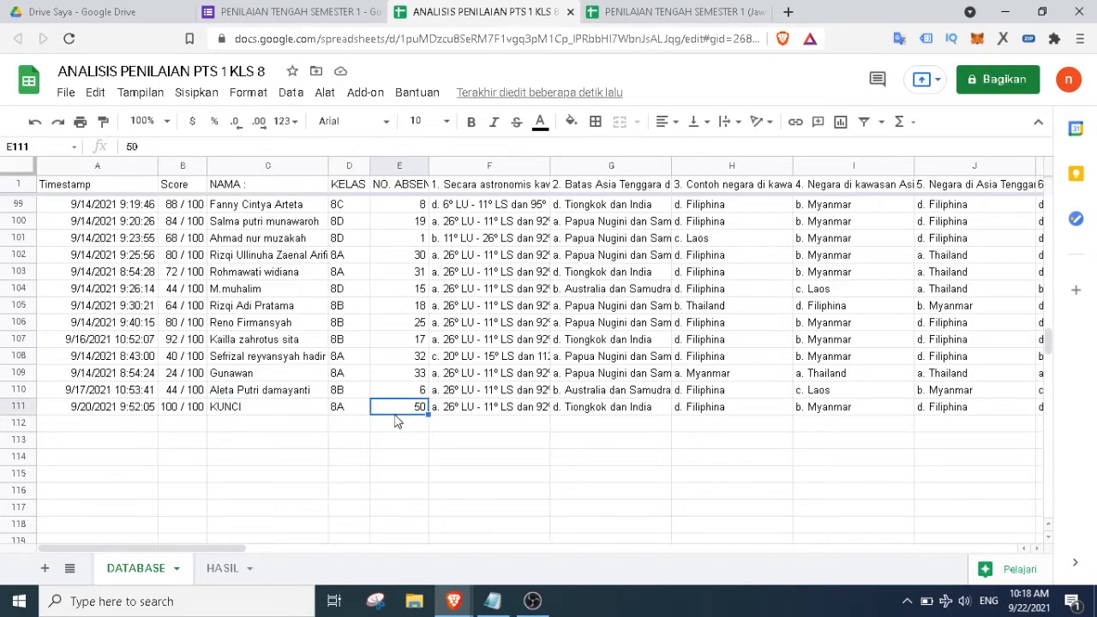
Examine the KELAS and NO. ABSEN entries from the first students to the last row of the DATABASE sheet
scroll(475, 440, "up", 10)
scroll(473, 441, "up", 12)
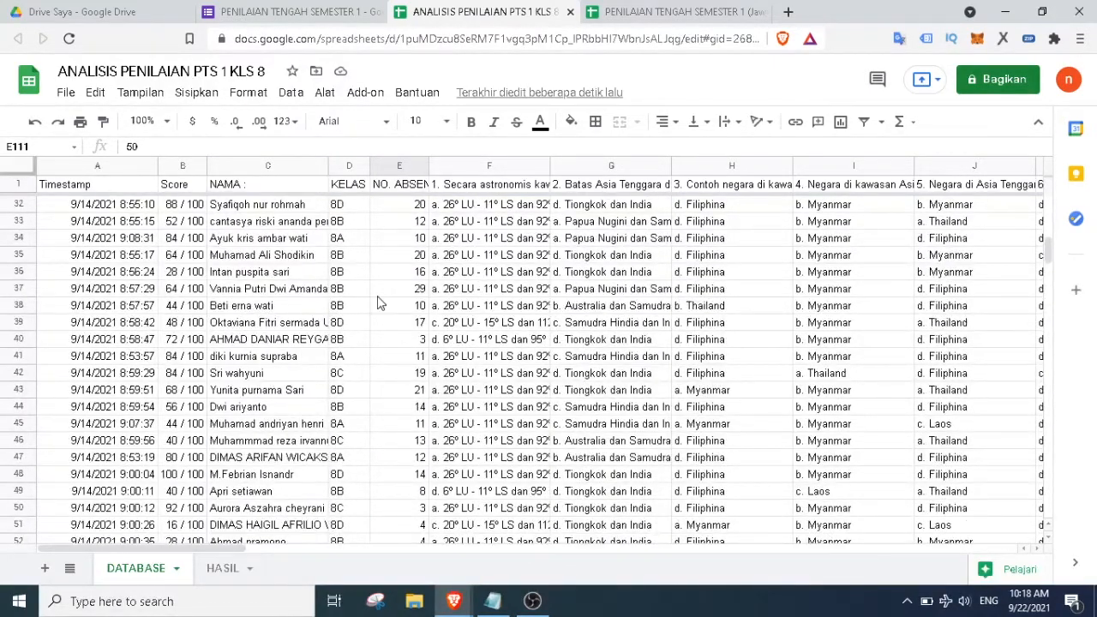
scroll(381, 301, "up", 6)
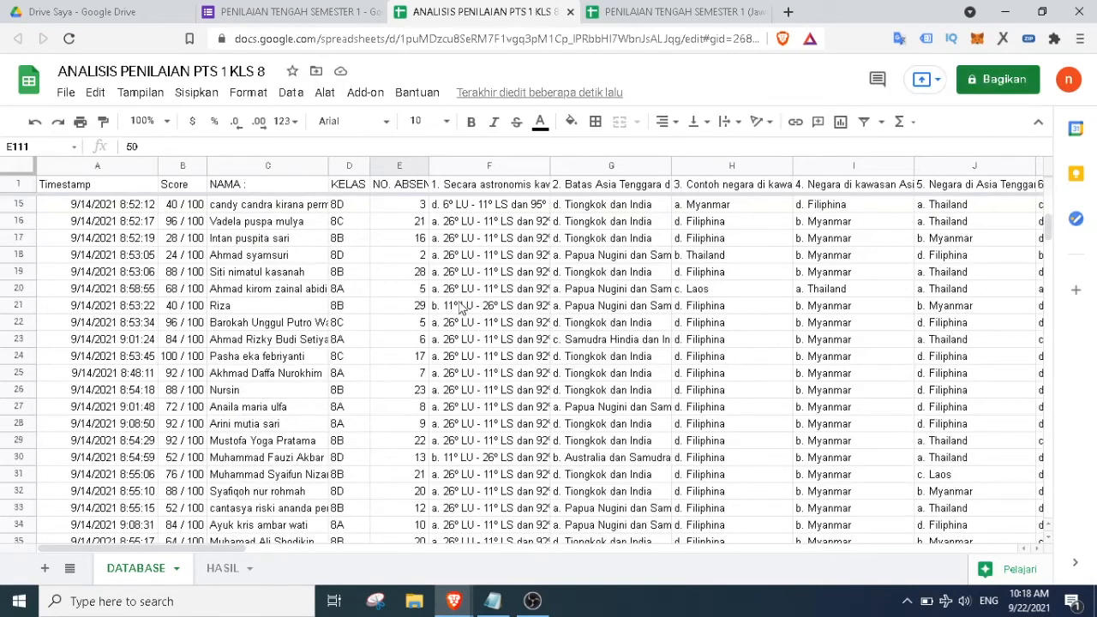
scroll(373, 283, "up", 2)
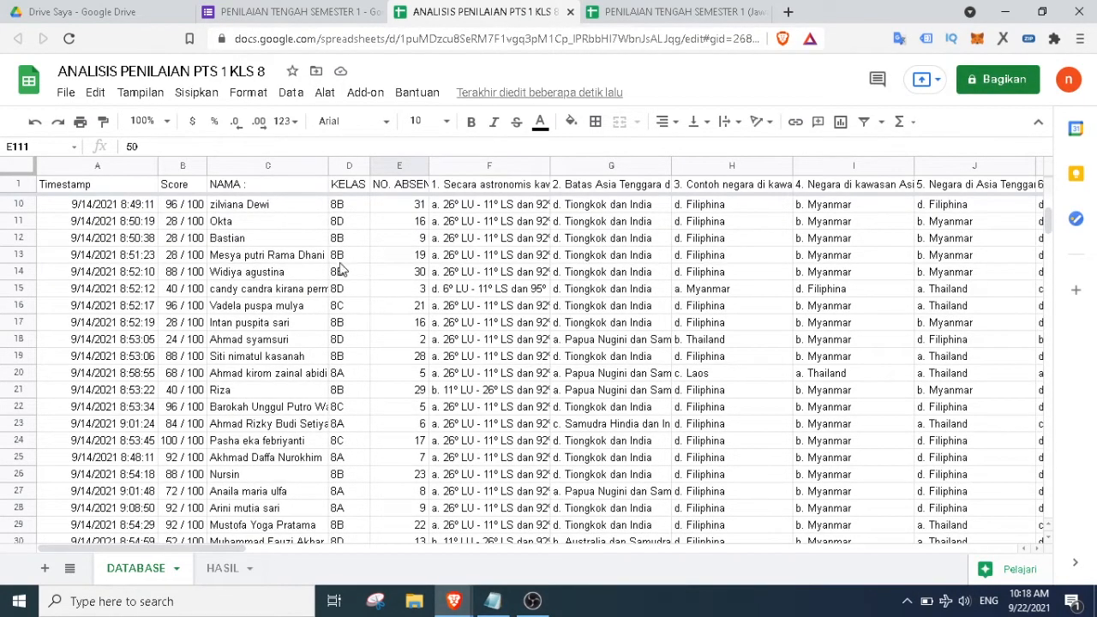
scroll(418, 273, "up", 3)
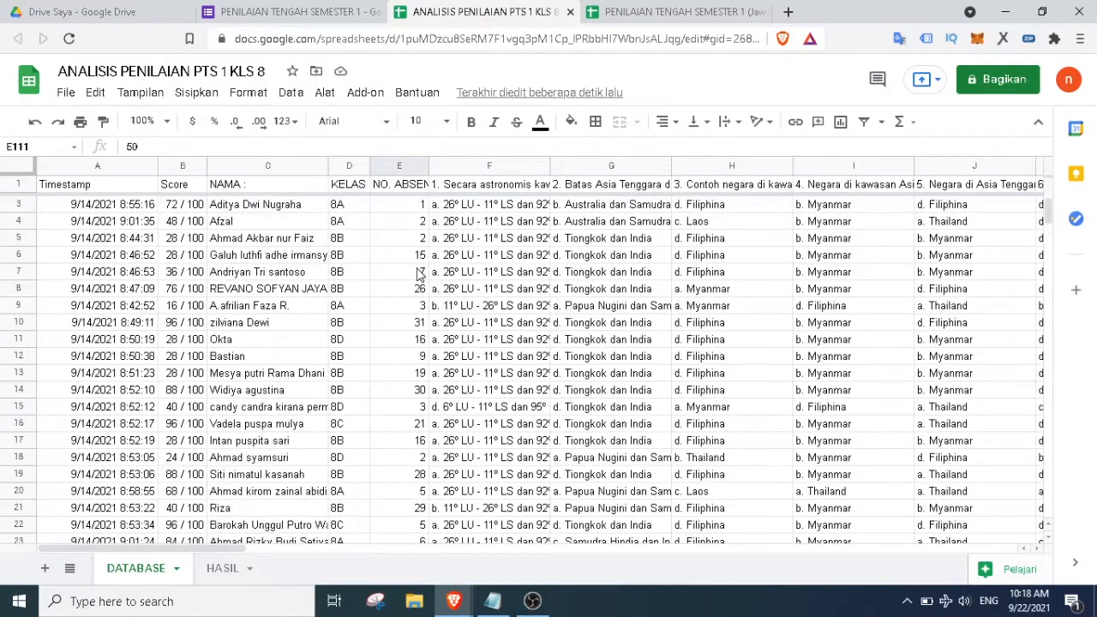
left_click(416, 225)
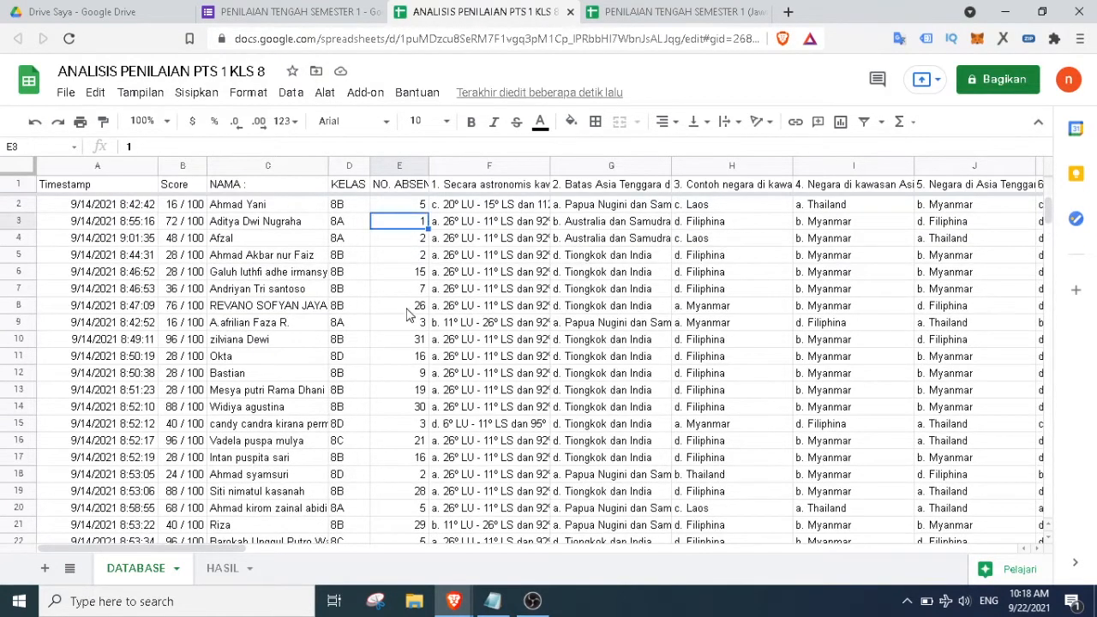
scroll(409, 311, "down", 1)
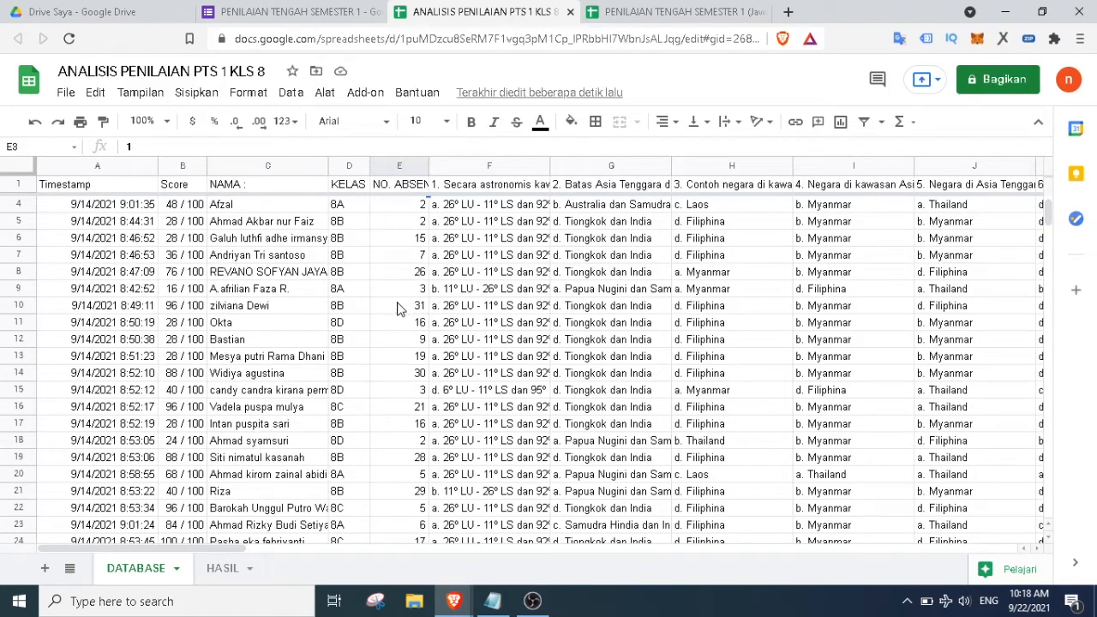
left_click(398, 306)
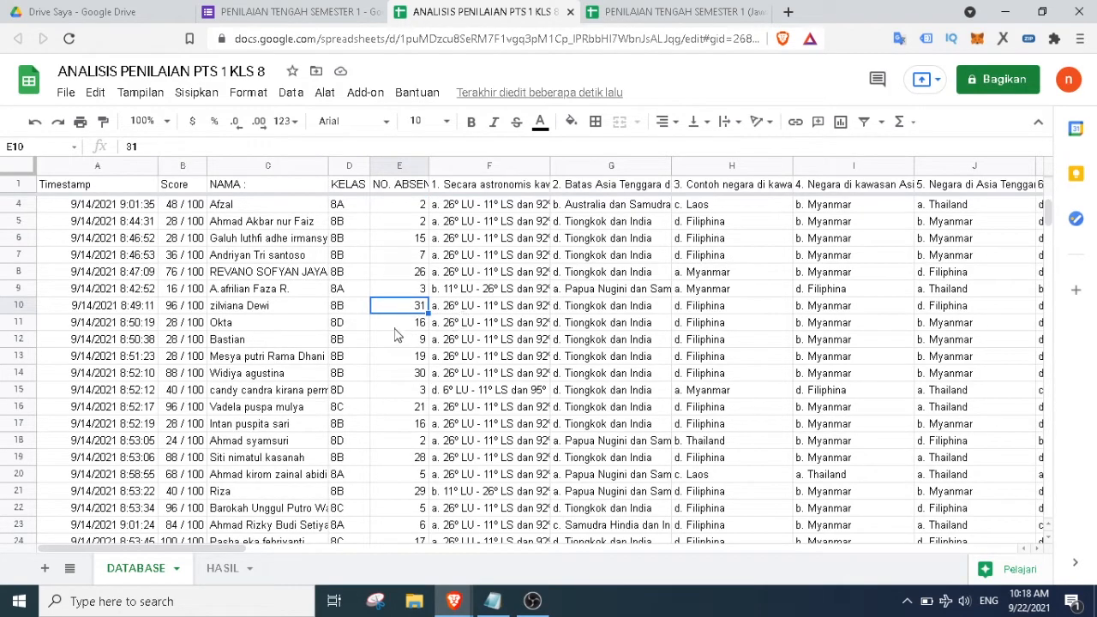
left_click(396, 327)
left_click(394, 341)
scroll(422, 345, "down", 8)
scroll(421, 346, "down", 10)
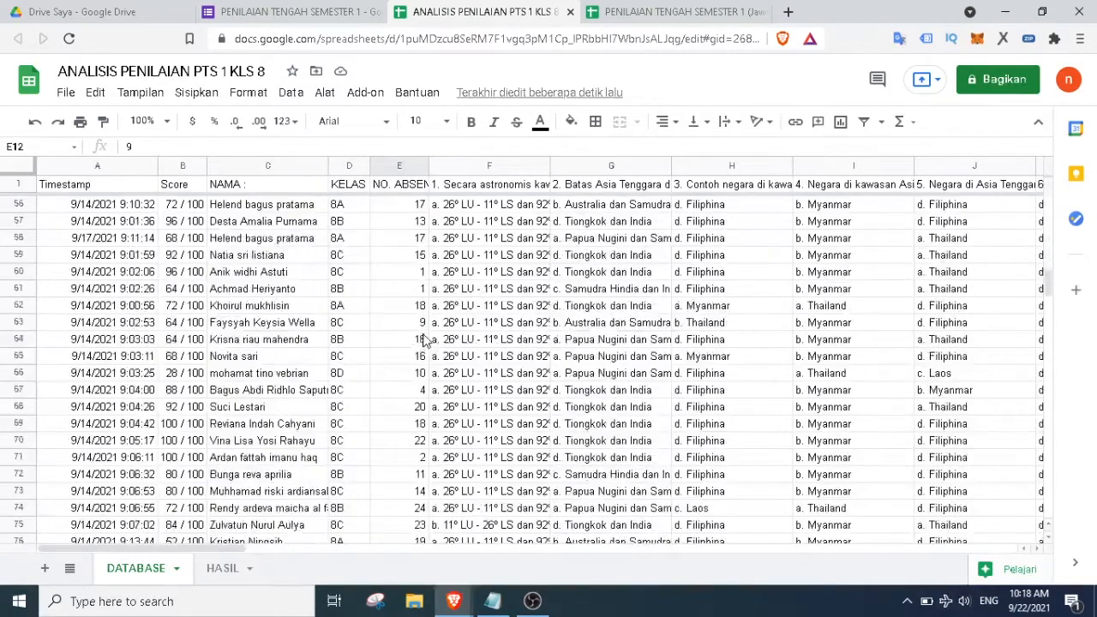
scroll(368, 346, "down", 1)
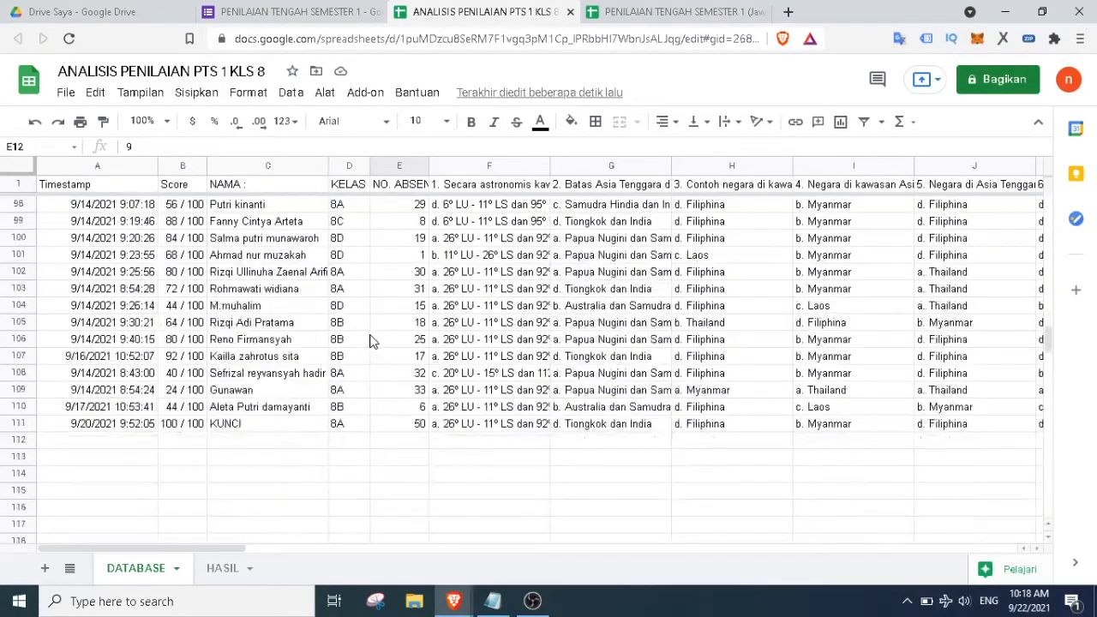
Open the HASIL sheet and review its three title lines and the Satuan Pendidikan, Mata Pelajaran and Kelas fields
left_click(211, 573)
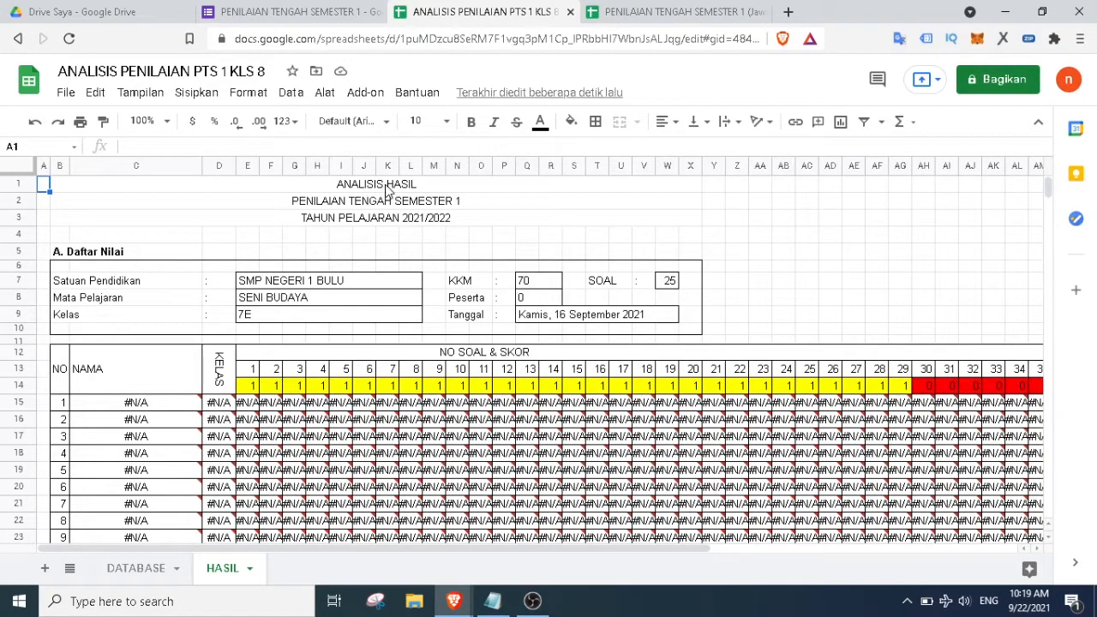
left_click(385, 188)
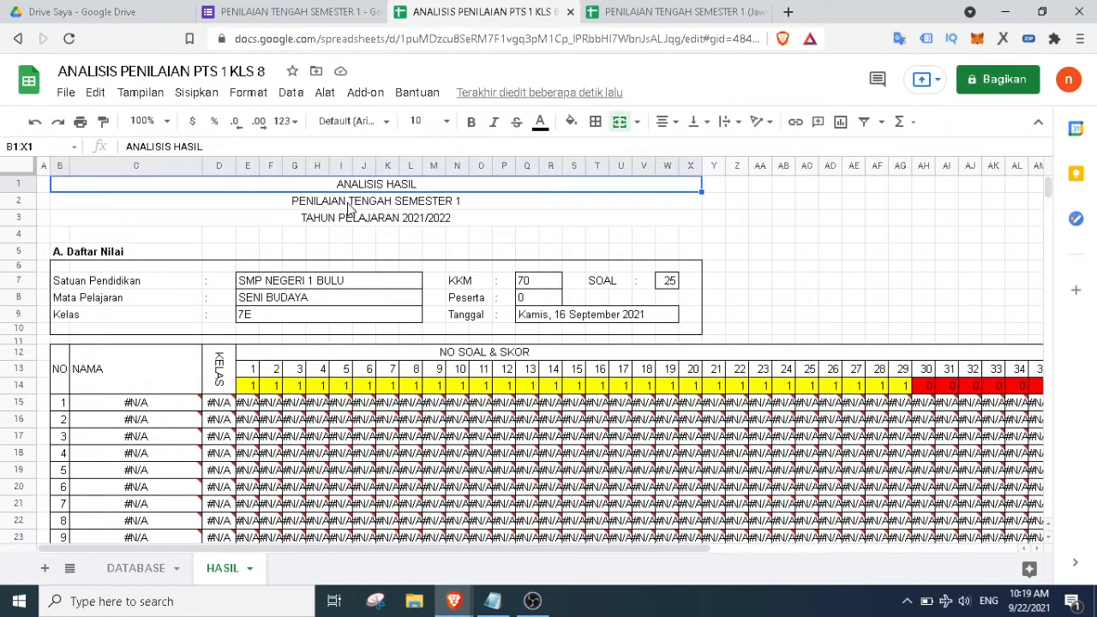
left_click(348, 206)
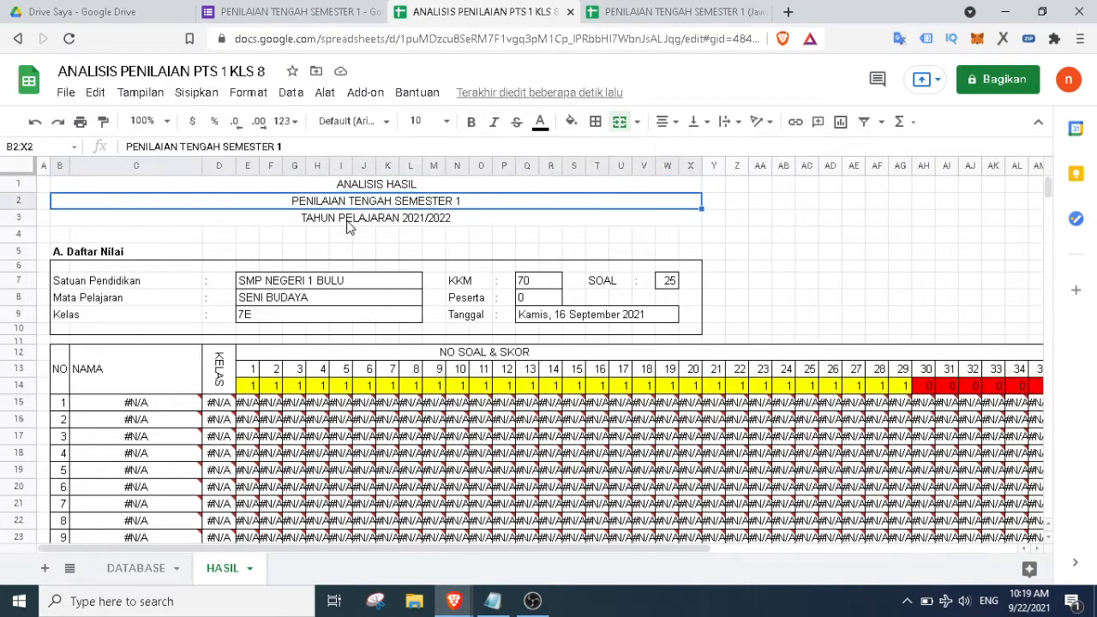
left_click(357, 224)
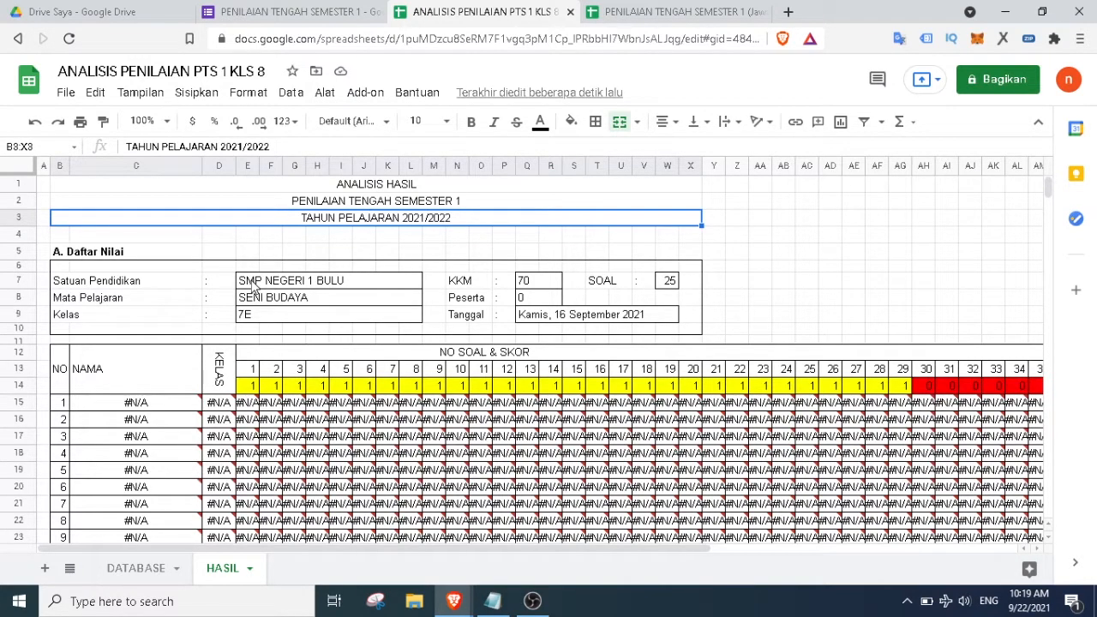
left_click(254, 287)
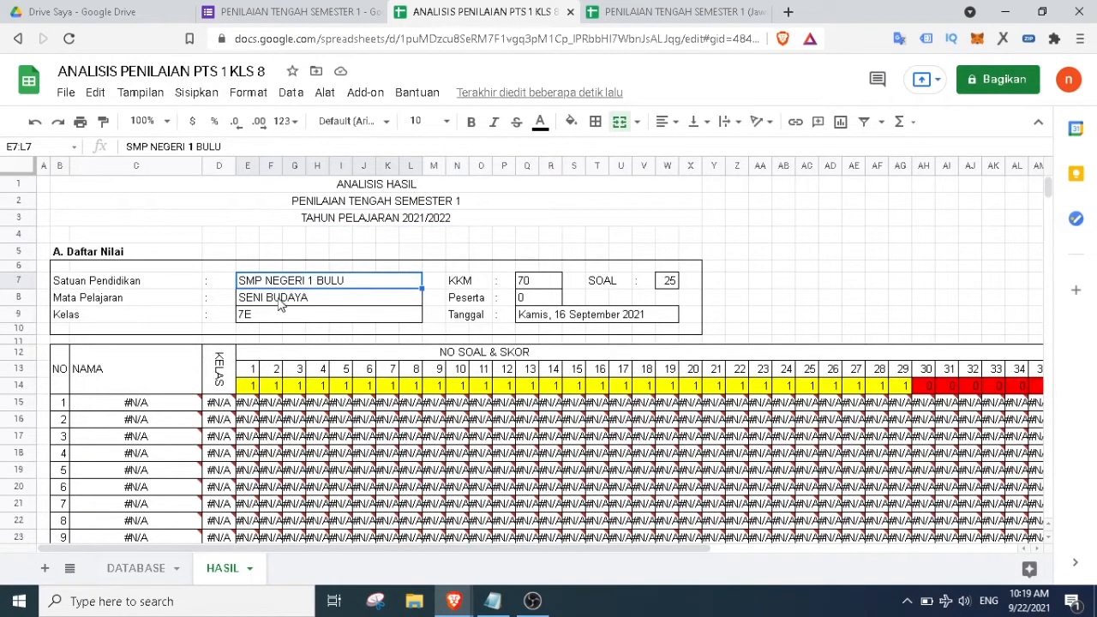
left_click(278, 302)
left_click(302, 320)
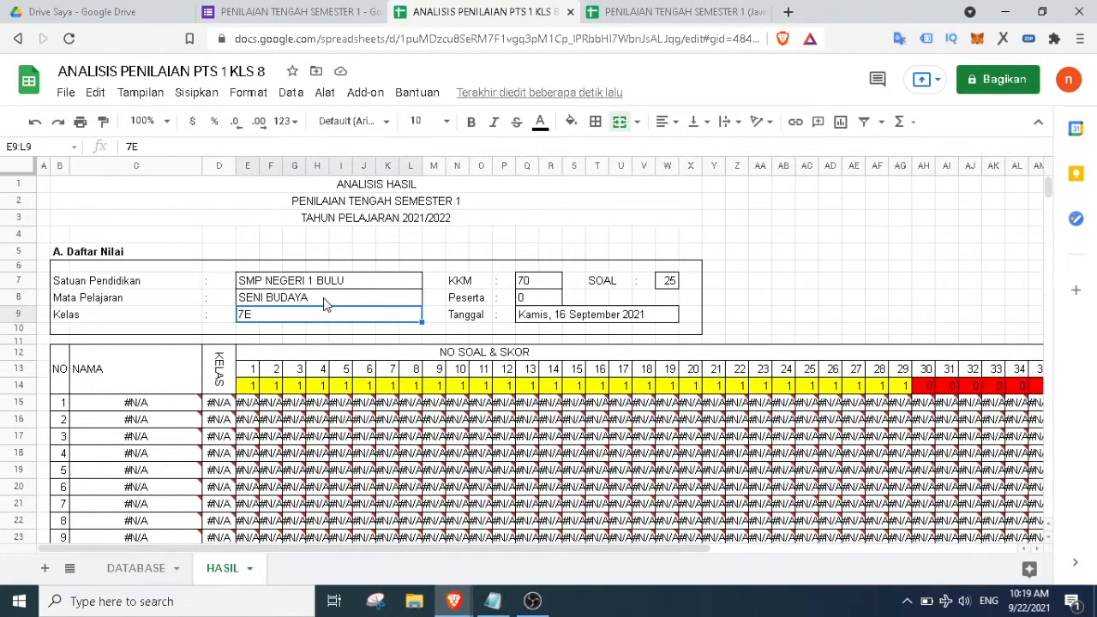
Set Mata Pelajaran in the HASIL sheet to ILMU PENGETAHUAN SOSIAL
left_click(339, 301)
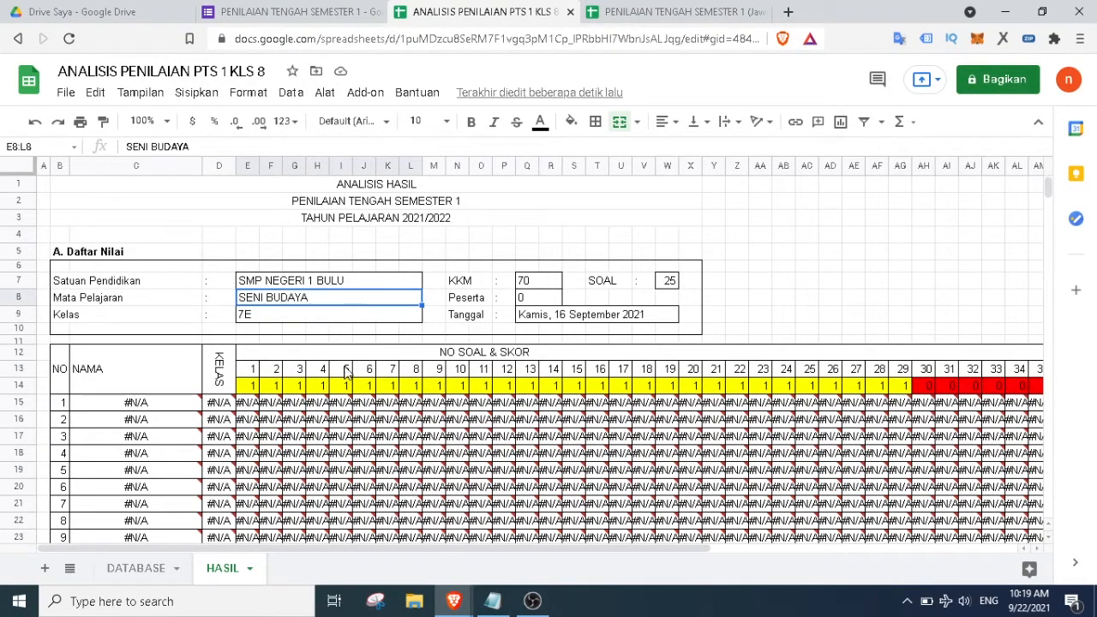
type("IL")
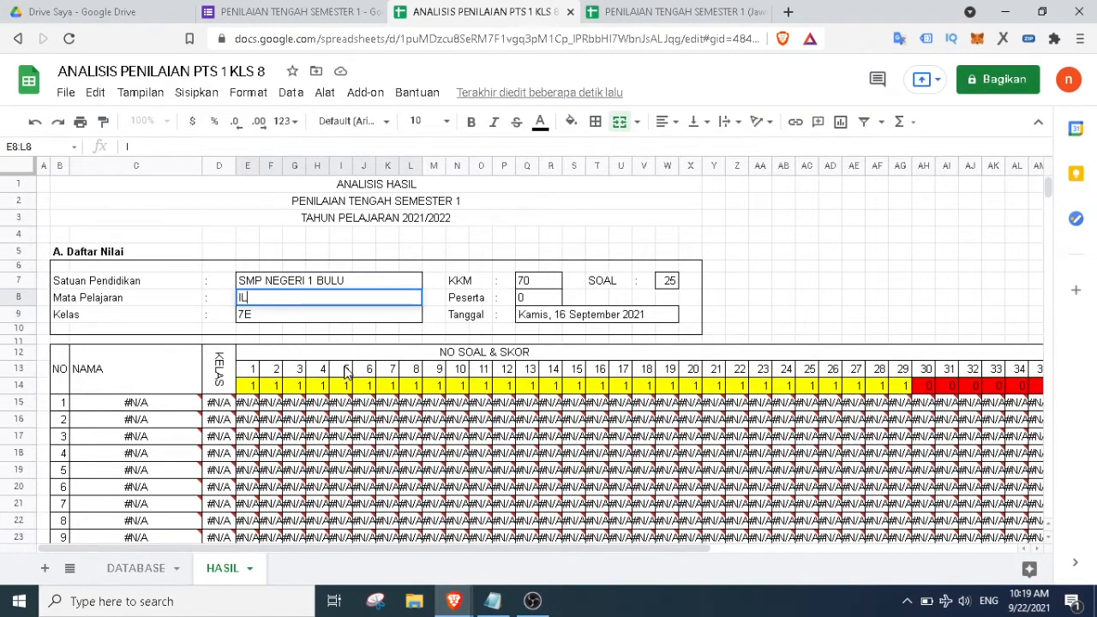
type("MU PENGETAHUAN ")
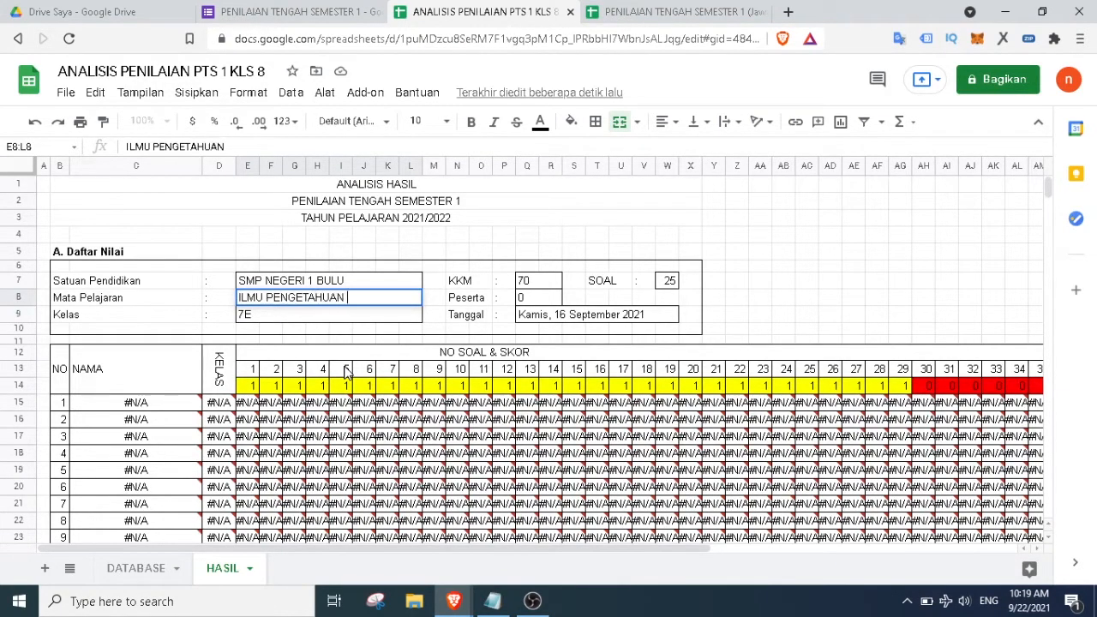
type("ALAM")
key("BackSpace")
key("BackSpace")
key("BackSpace")
type("SOSIA")
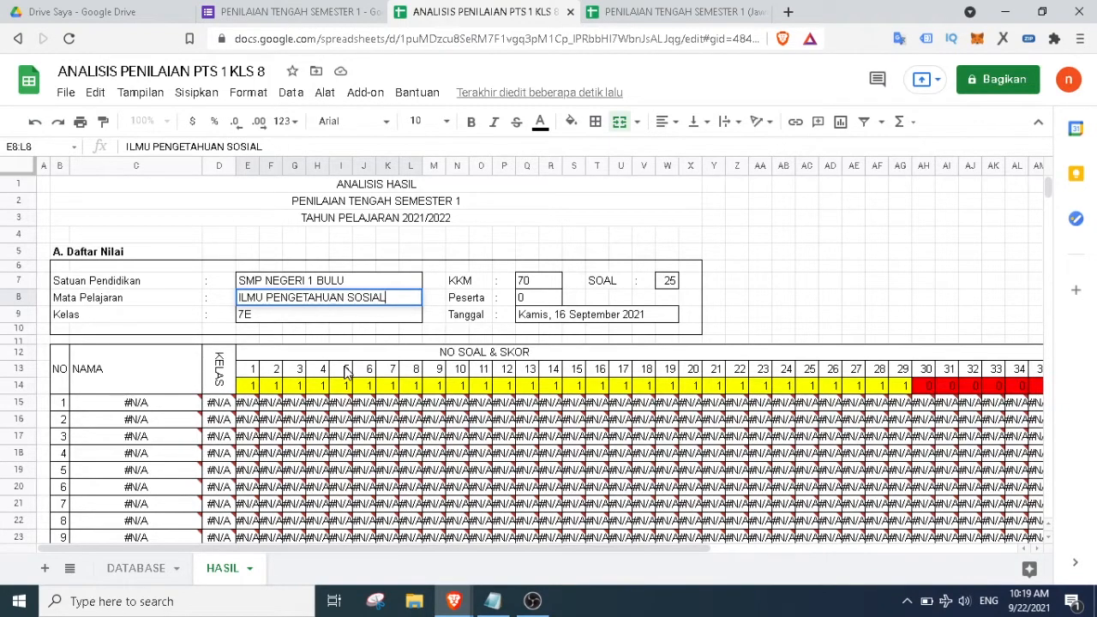
type("L")
key("Return")
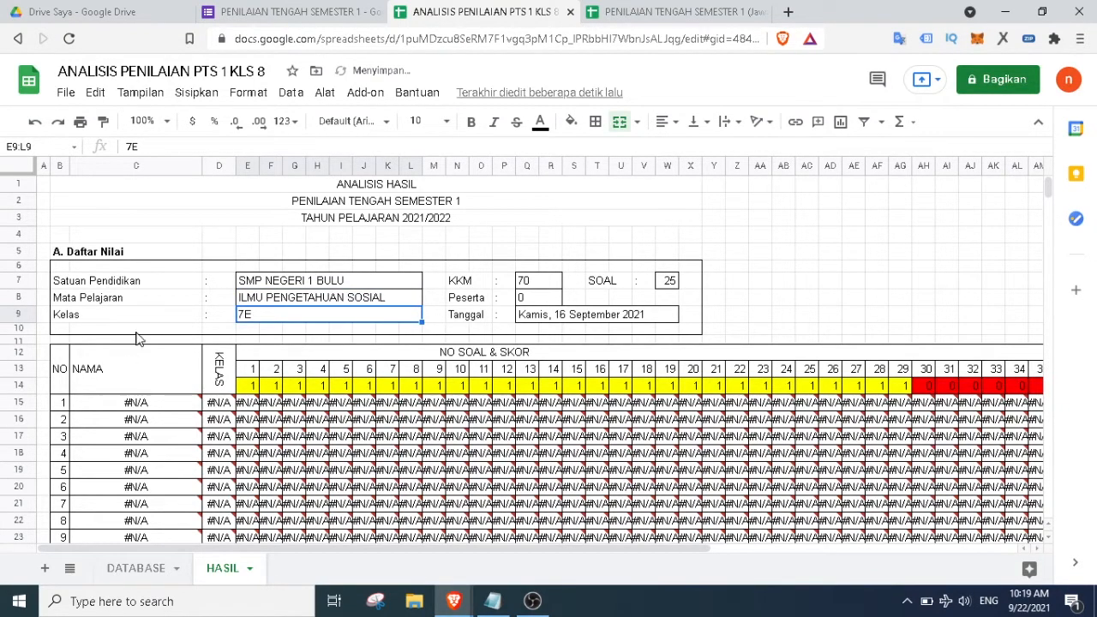
Compare the Kelas field of the HASIL sheet with the KELAS entries in the DATABASE sheet, down to the KUNCI row
left_click(137, 568)
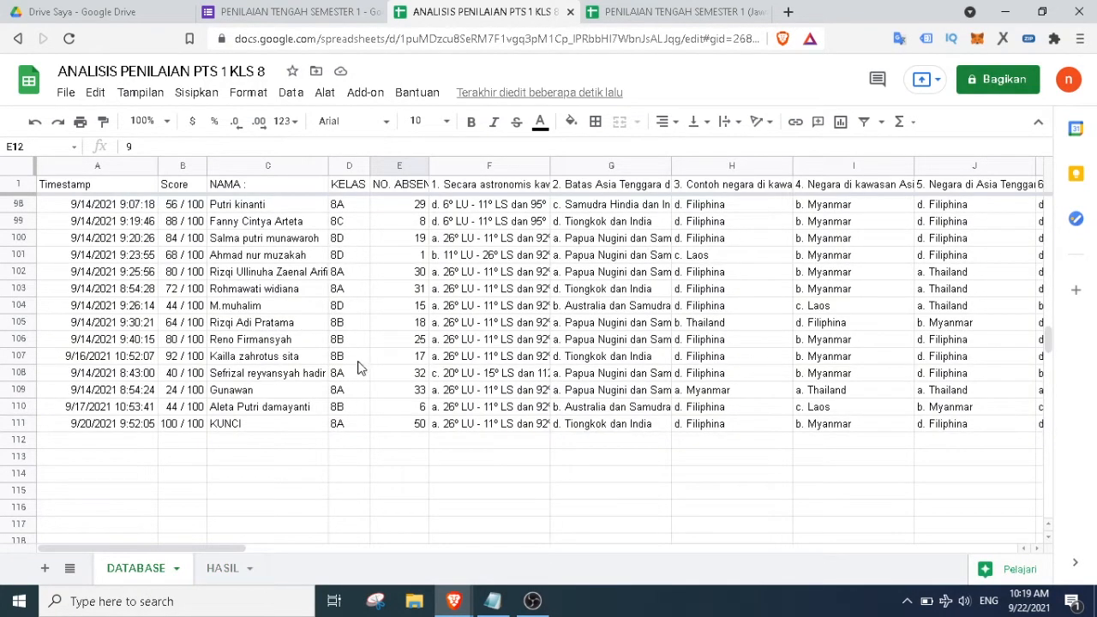
left_click(218, 568)
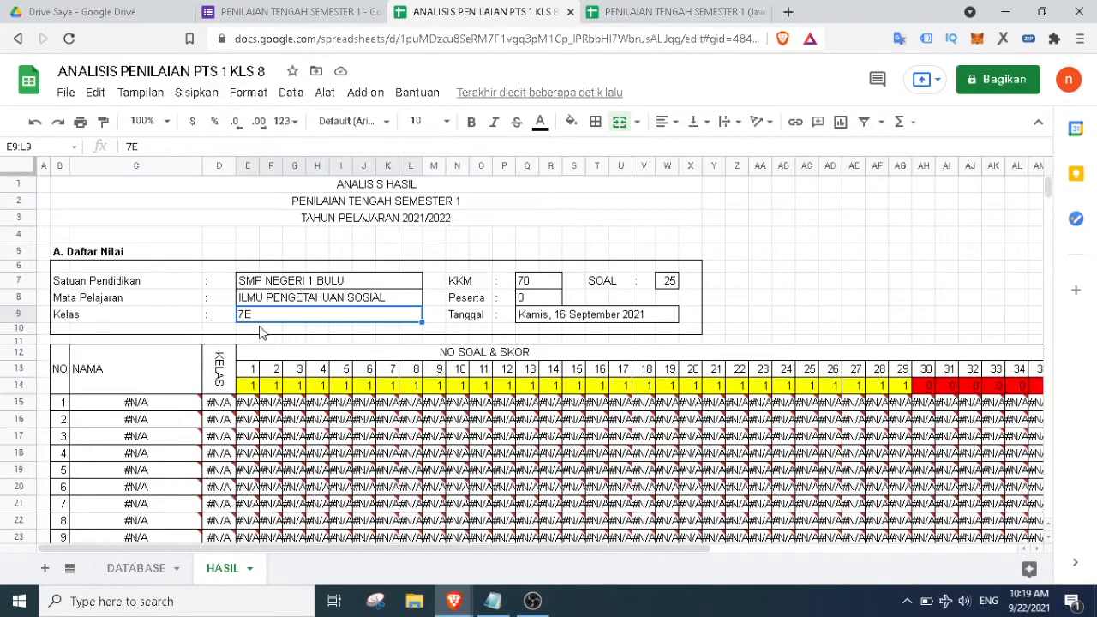
left_click(124, 568)
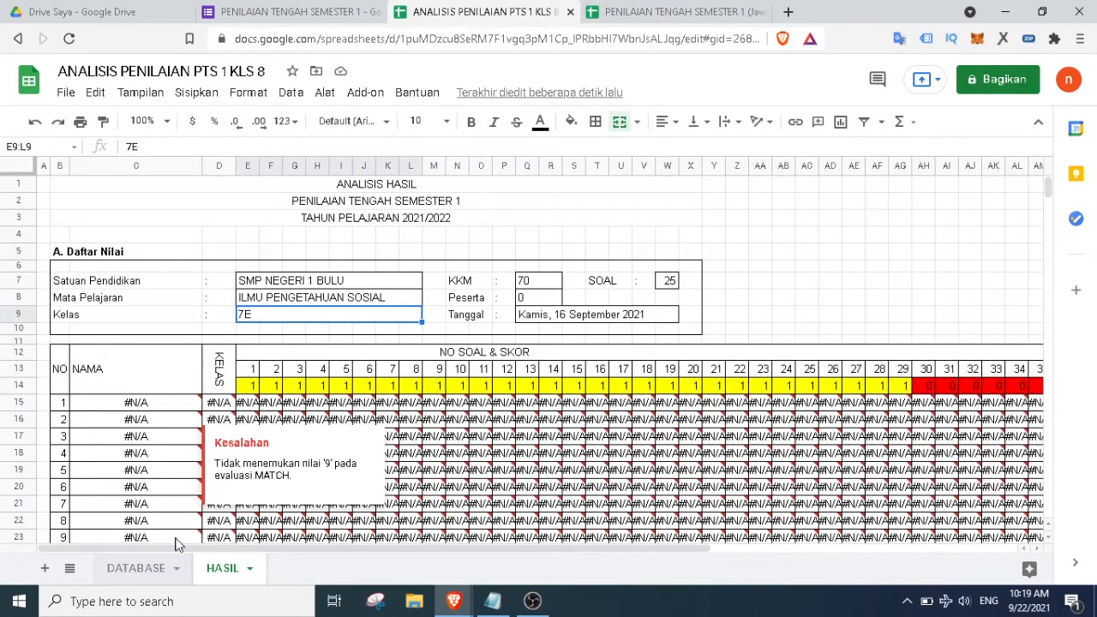
left_click(348, 425)
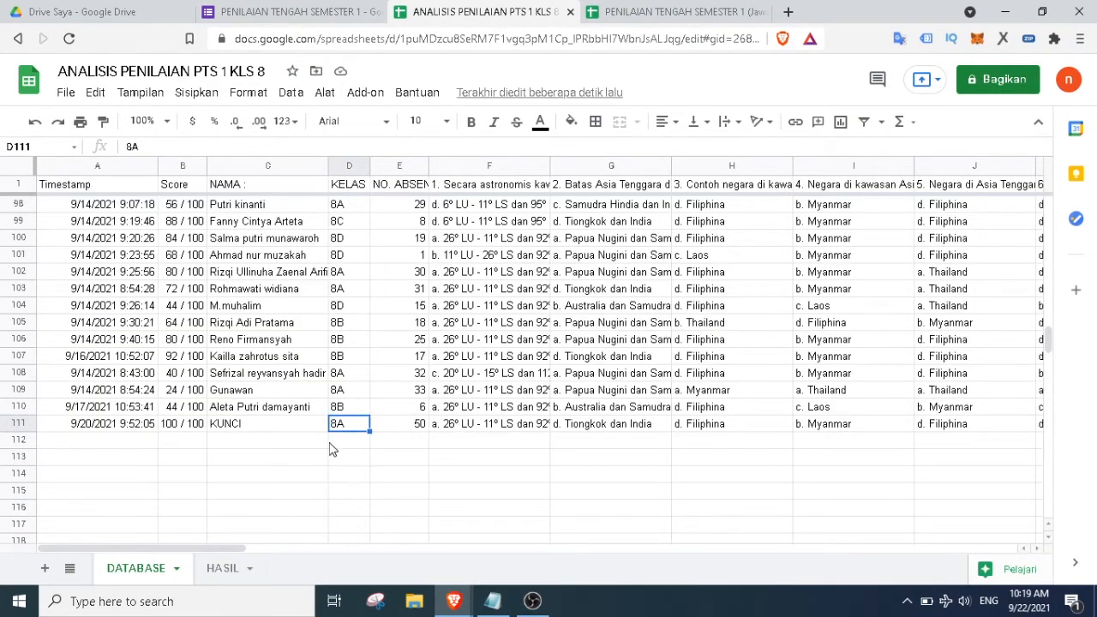
Try the alternative class spellings "8 A" and "KELAS A" in cell D113 below the DATABASE entries, and clear the cell
left_click(336, 463)
type("8 A")
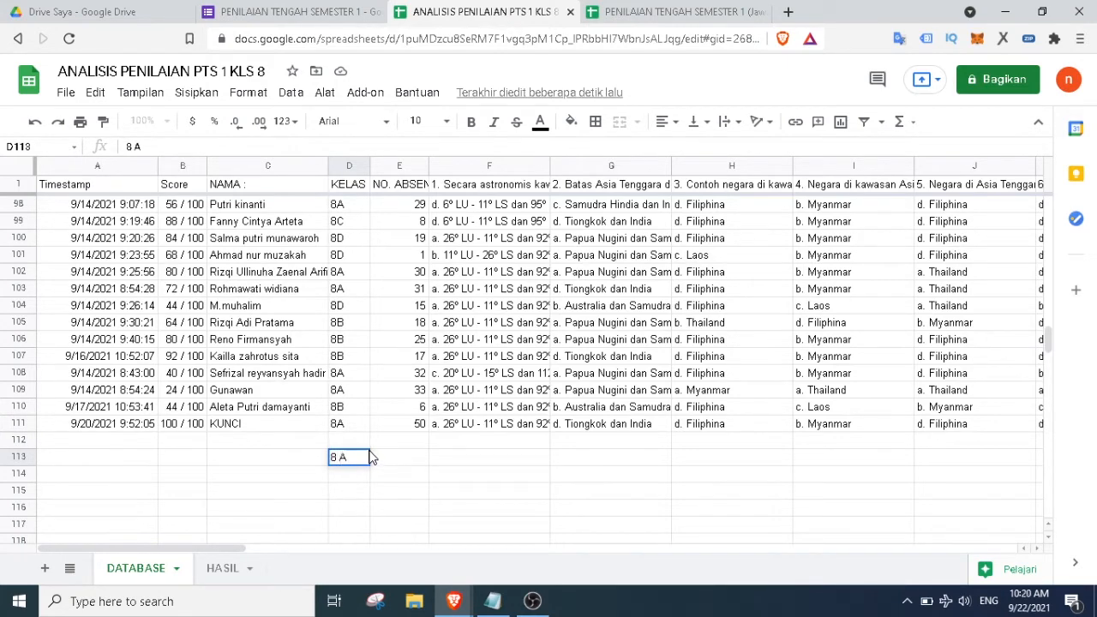
key("BackSpace")
key("BackSpace")
key("BackSpace")
type("KELAS")
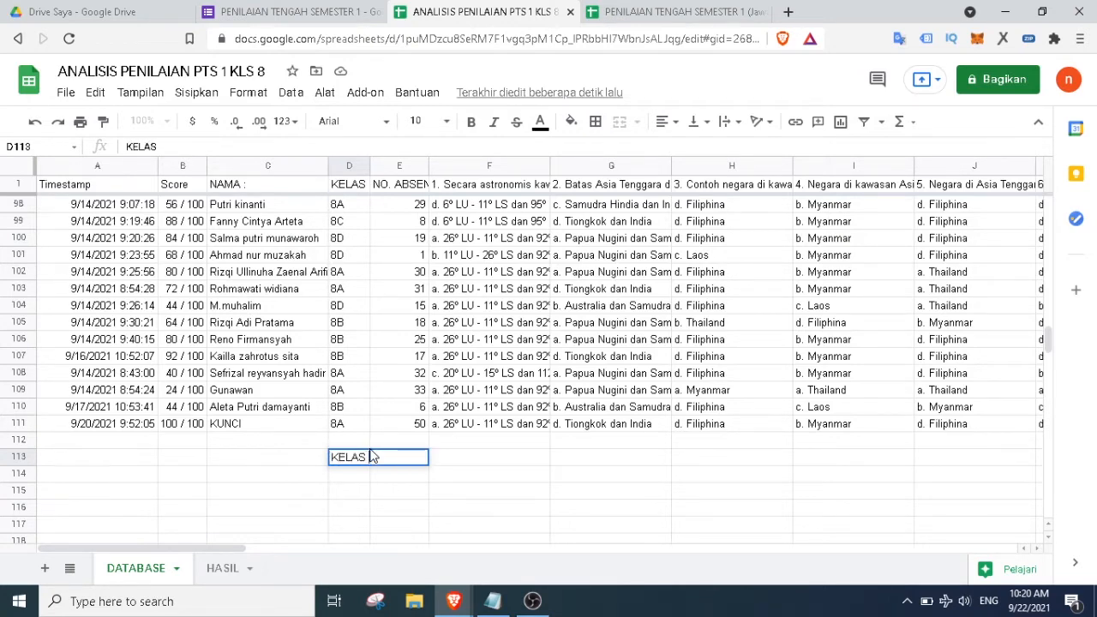
key("Return")
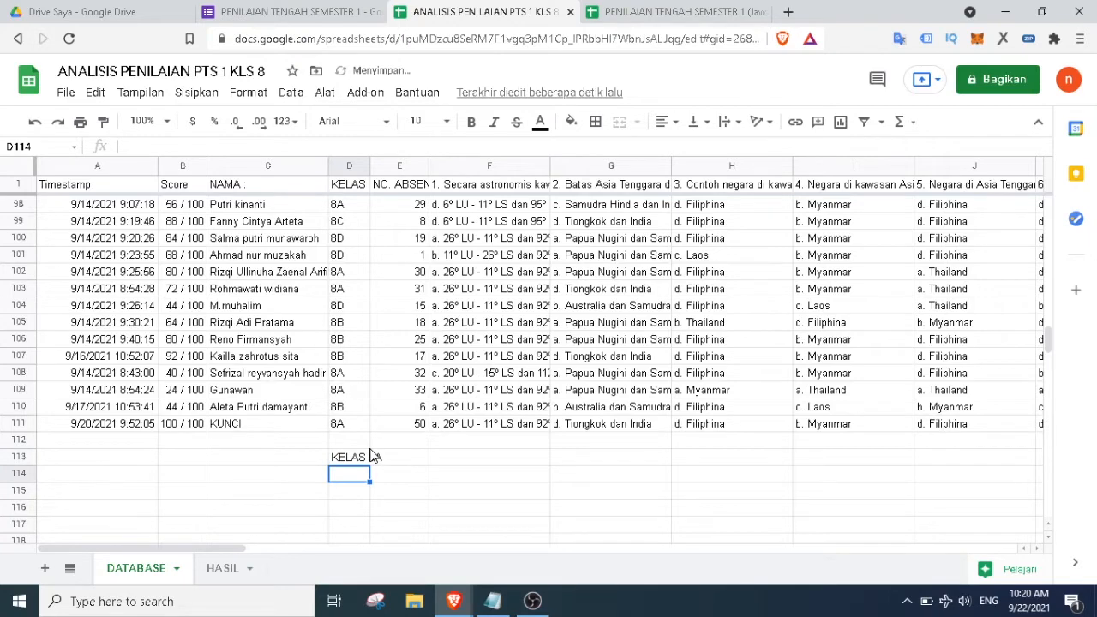
left_click(368, 452)
key("Delete")
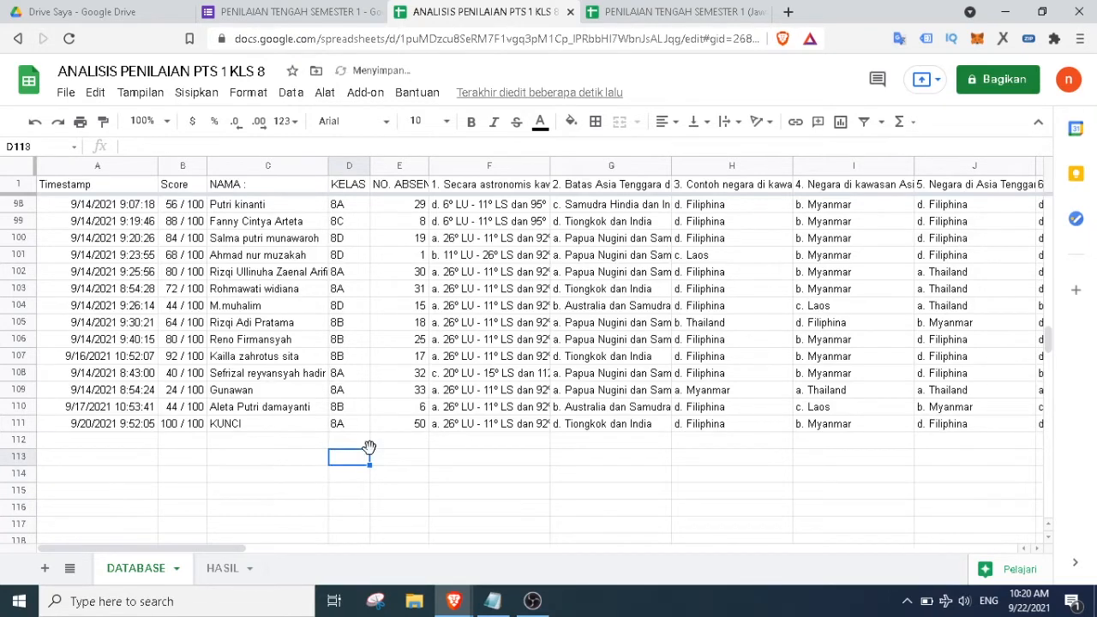
left_click(319, 447)
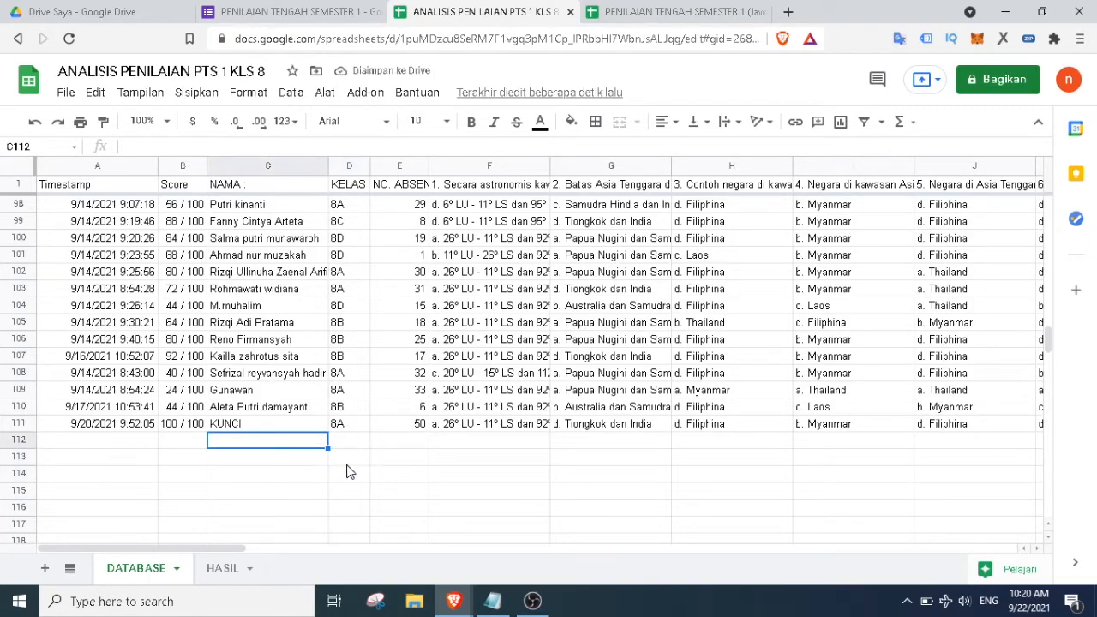
Move the NO. ABSEN column in front of the KELAS column in the DATABASE sheet
scroll(326, 471, "up", 2)
scroll(340, 423, "up", 8)
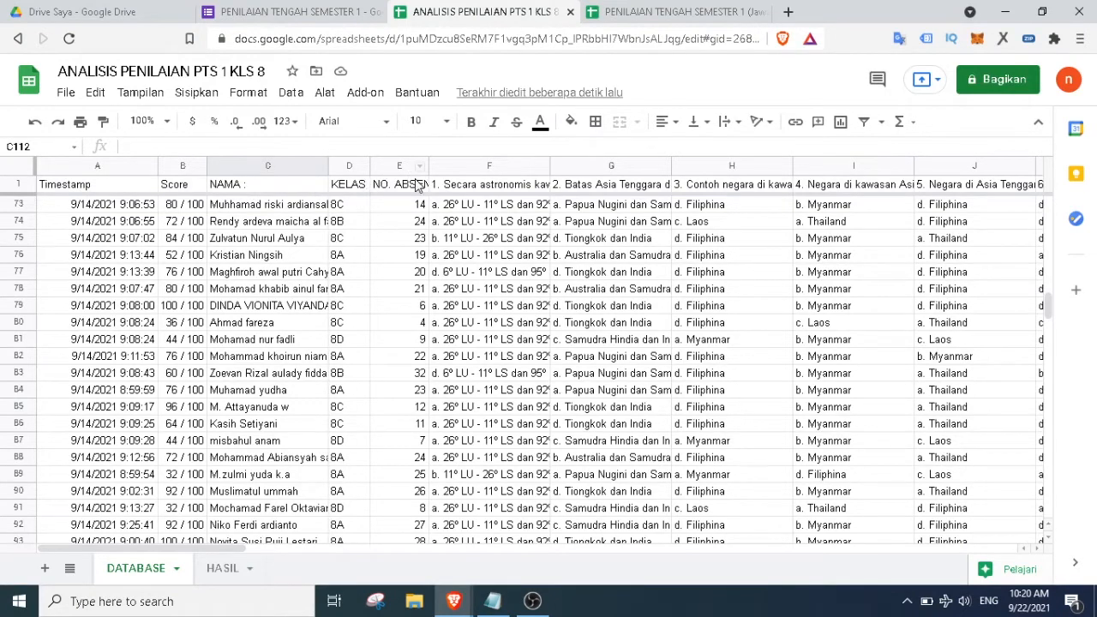
left_click(396, 221)
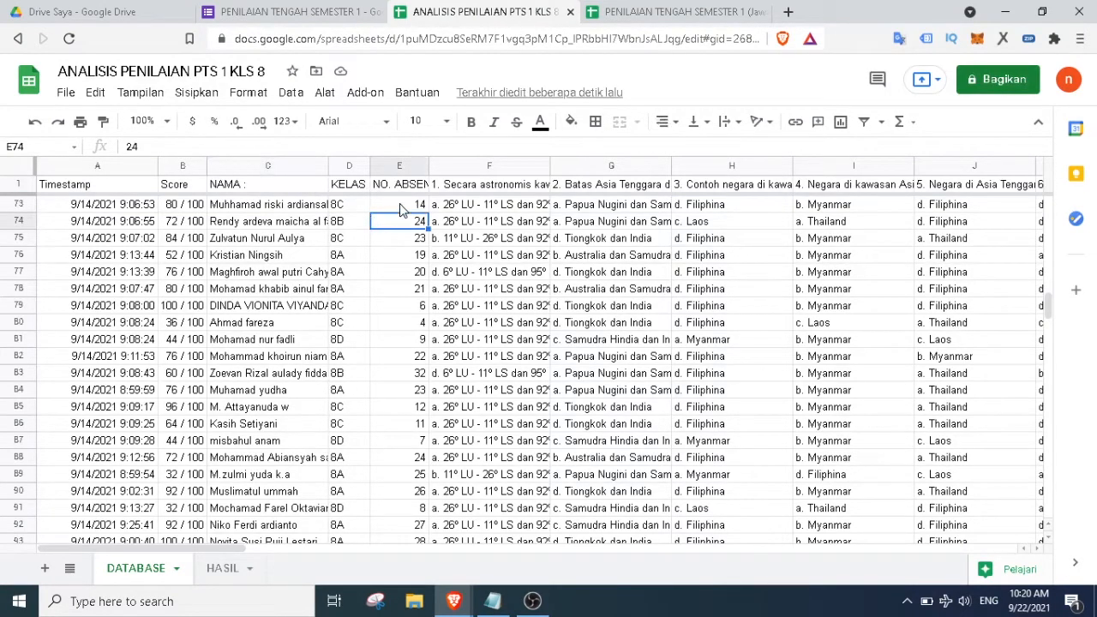
left_click(403, 206)
left_click(399, 168)
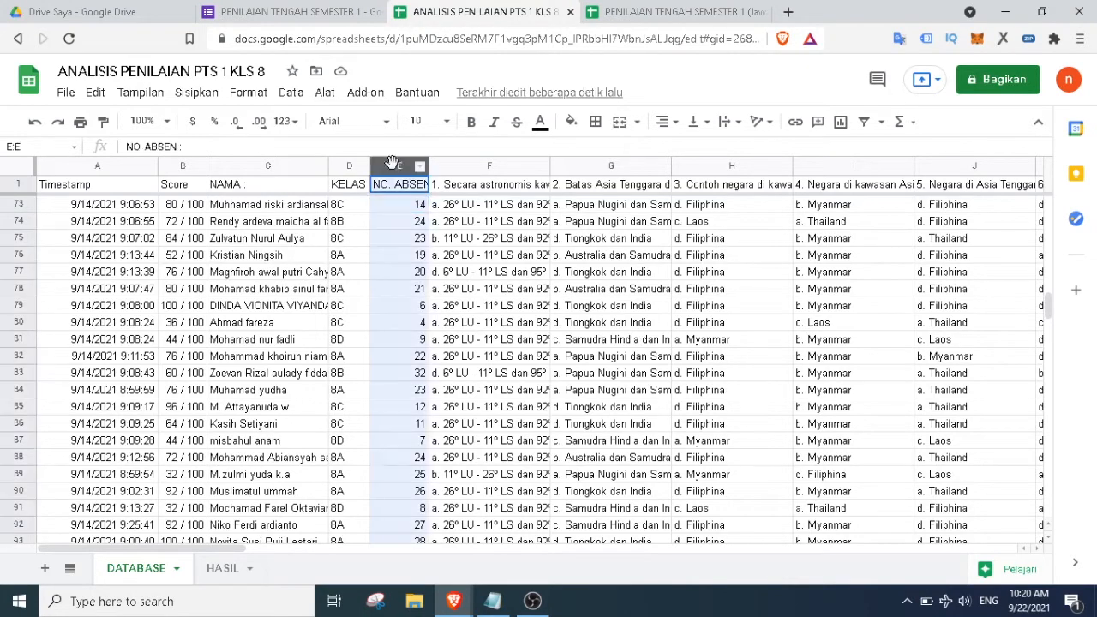
left_click_drag(379, 168, 281, 243)
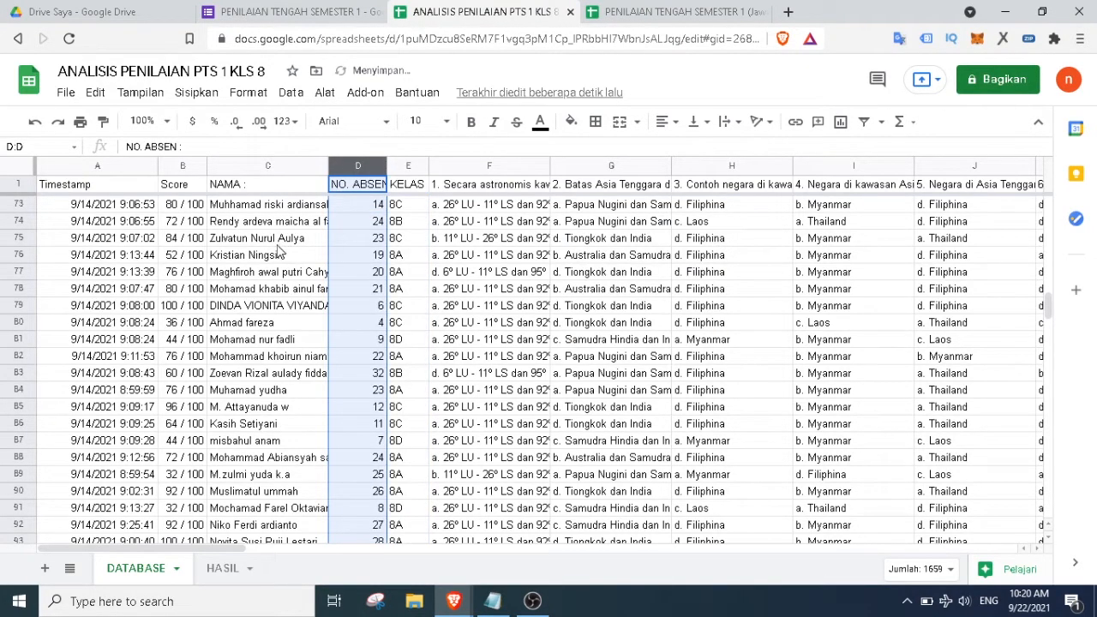
left_click(277, 245)
left_click(403, 222)
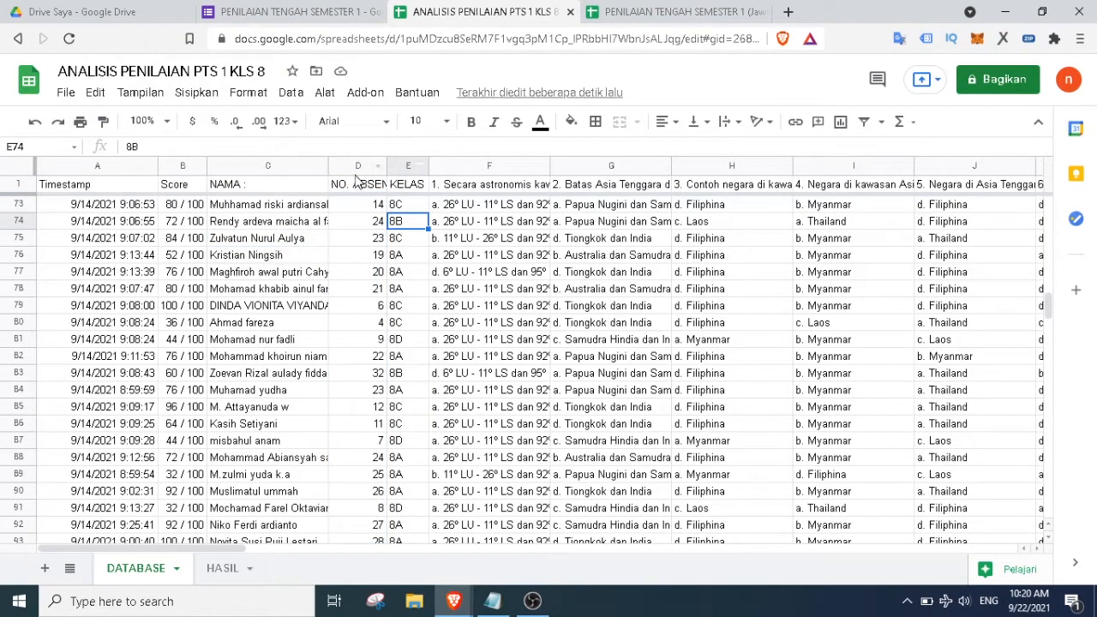
Return the NO. ABSEN column to its place after the KELAS column
left_click(349, 161)
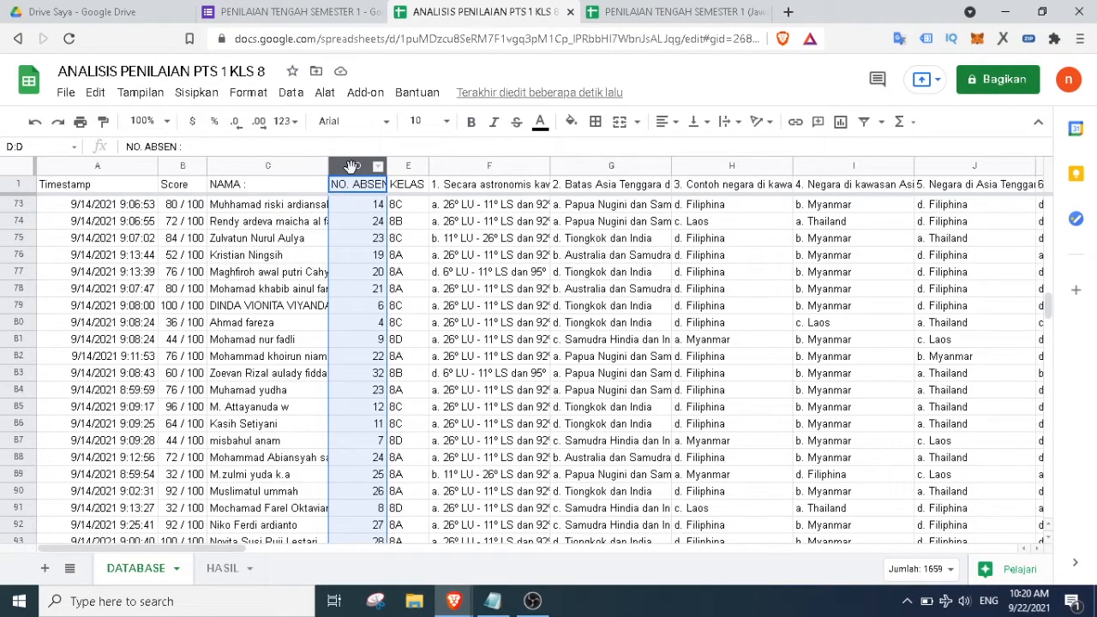
left_click_drag(352, 165, 413, 167)
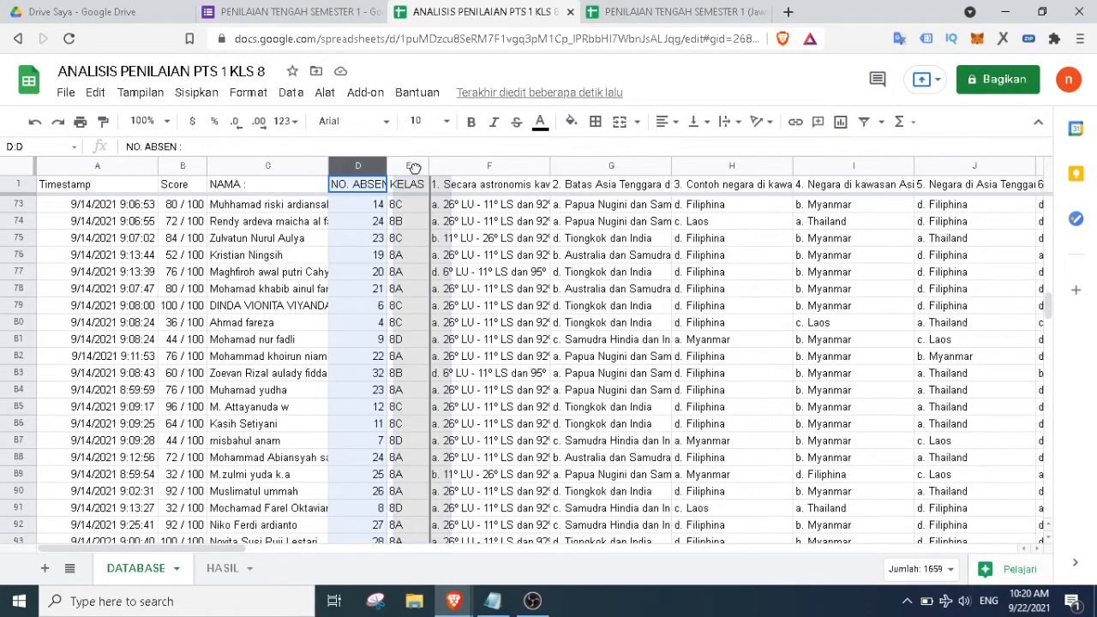
left_click_drag(414, 167, 496, 274)
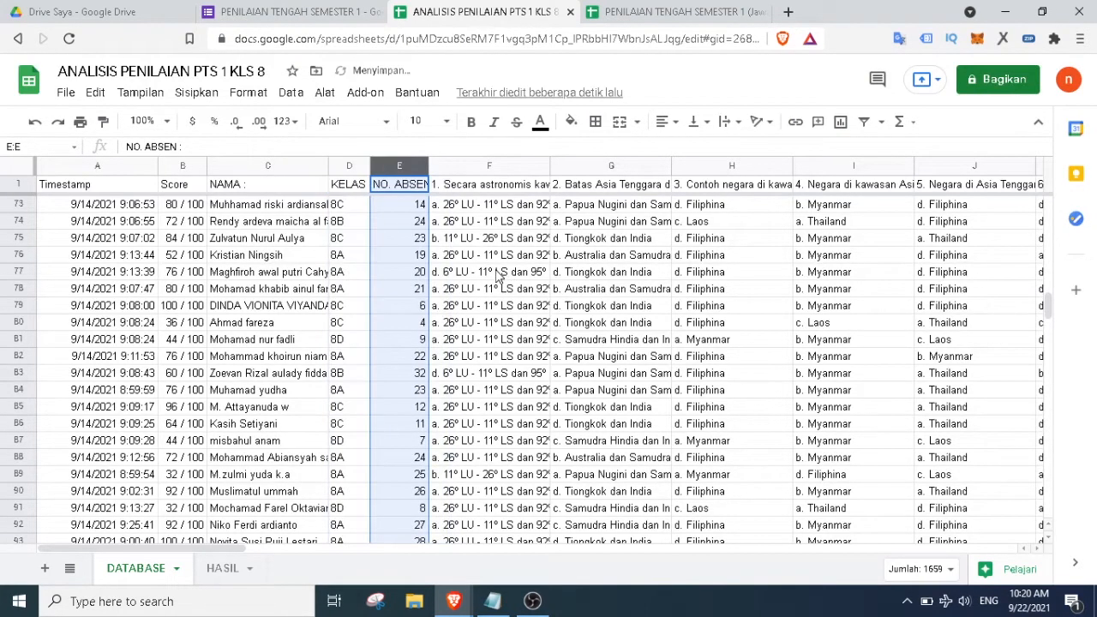
left_click(358, 274)
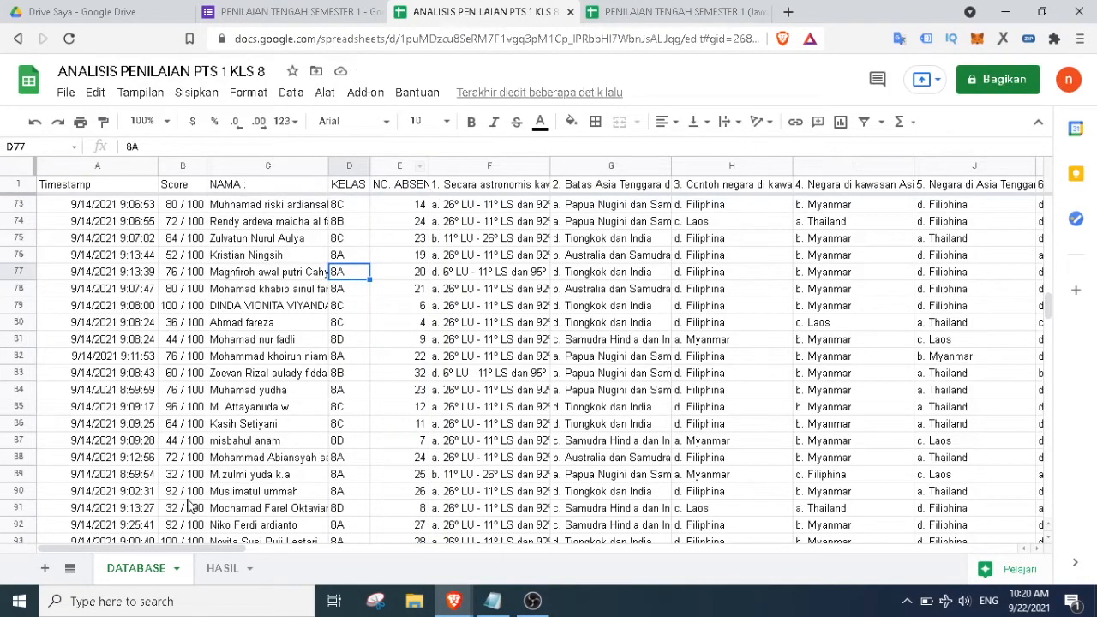
Set Kelas in the HASIL sheet to 8A
left_click(220, 568)
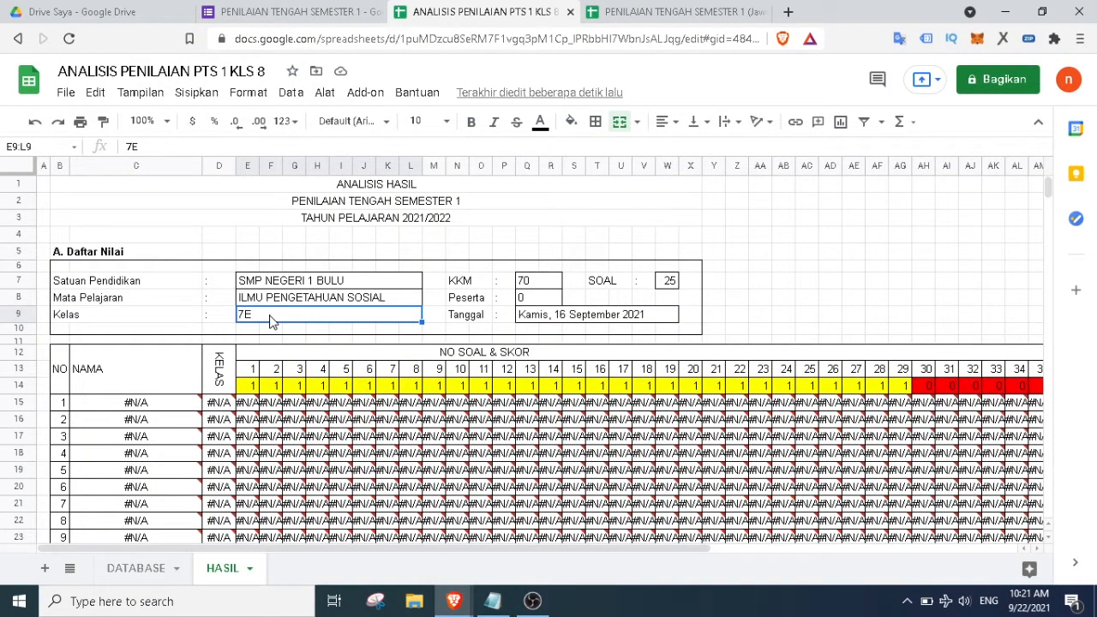
type("8A")
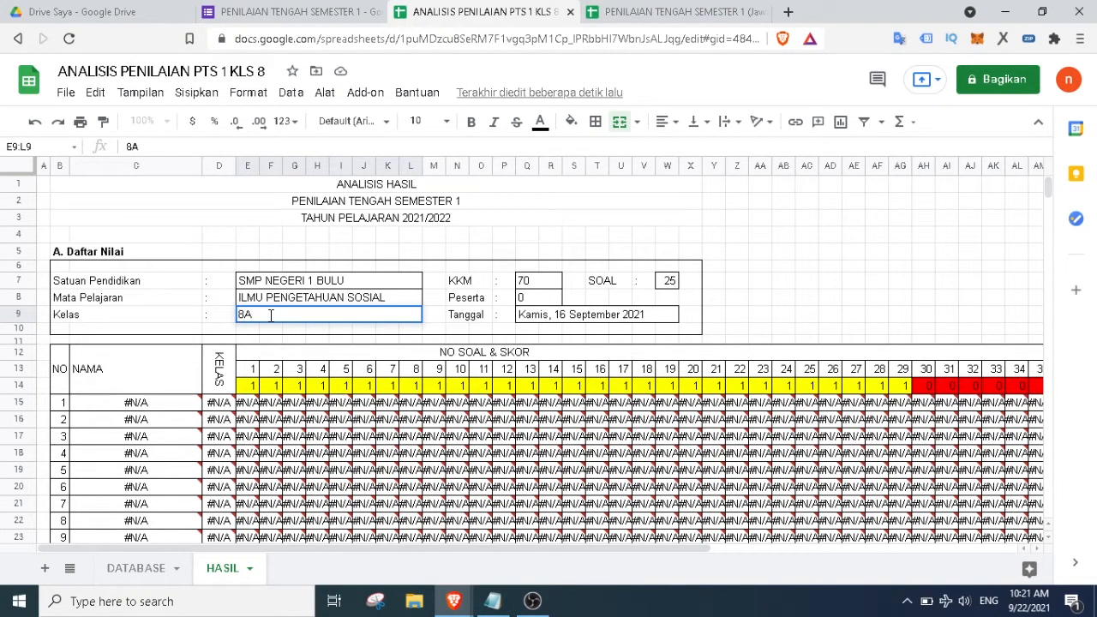
key("Return")
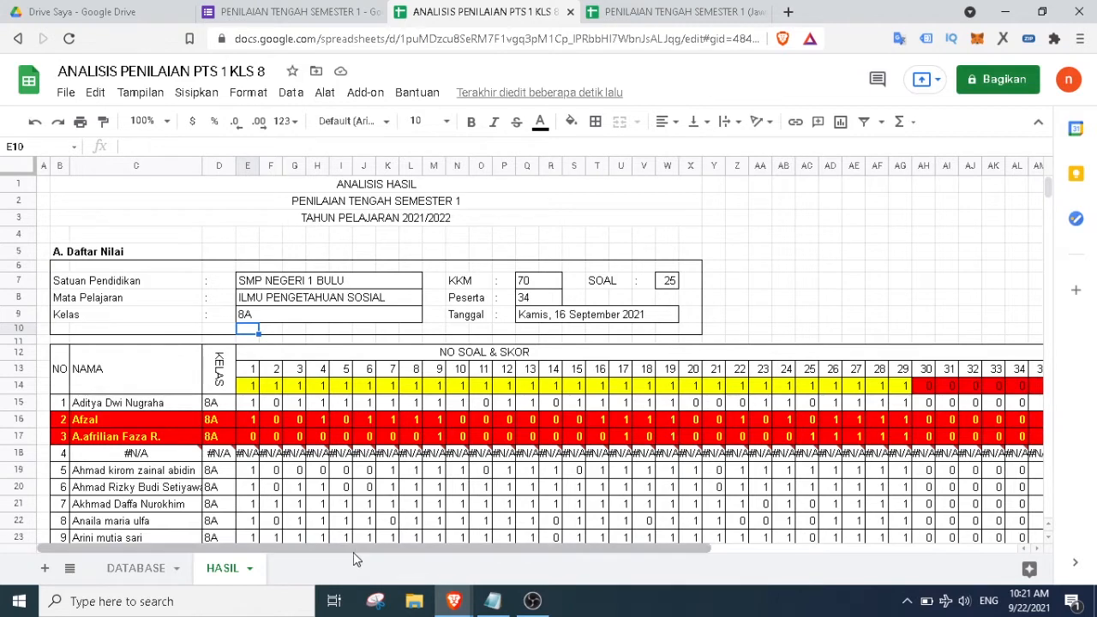
Review the students' item scores in the HASIL sheet through to the JML SKOR, NILAI and KET columns
left_click_drag(354, 554, 726, 523)
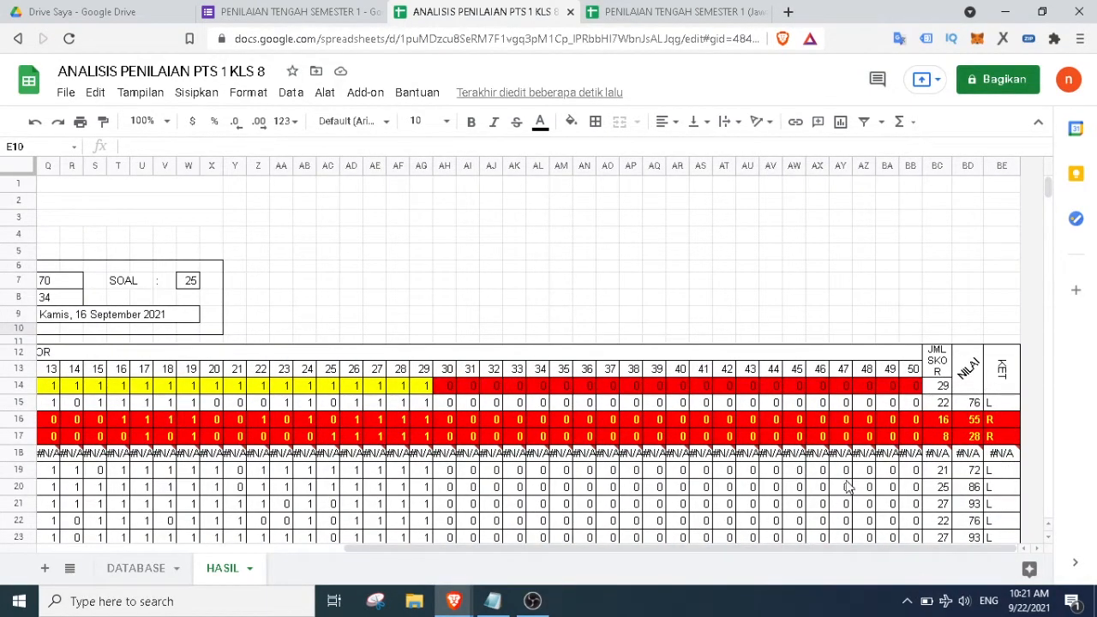
scroll(886, 418, "down", 1)
scroll(885, 419, "down", 7)
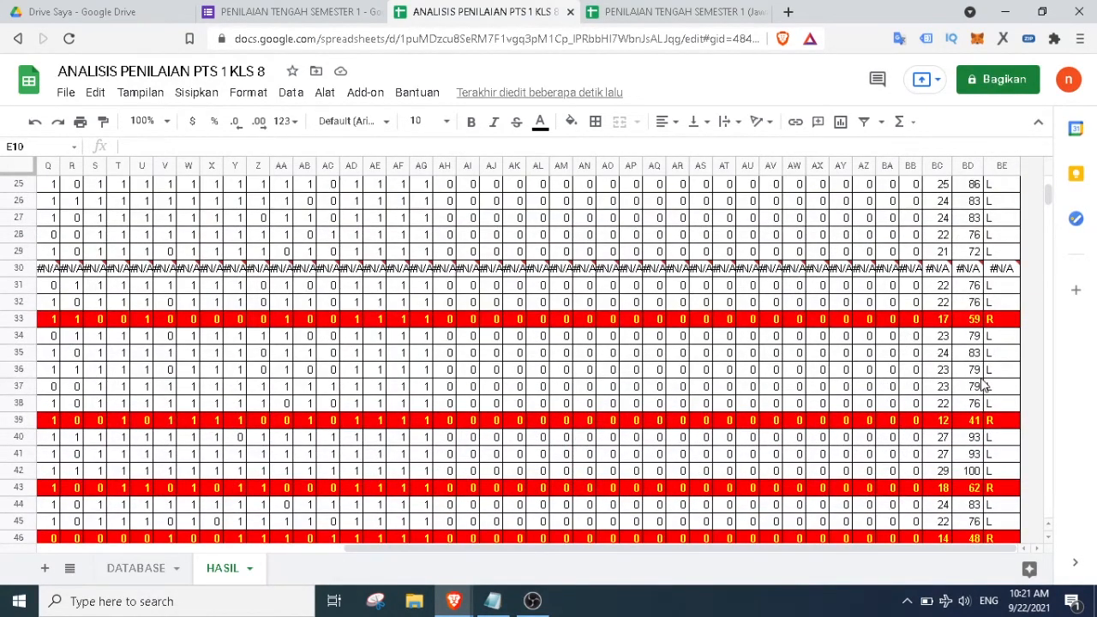
scroll(982, 386, "up", 8)
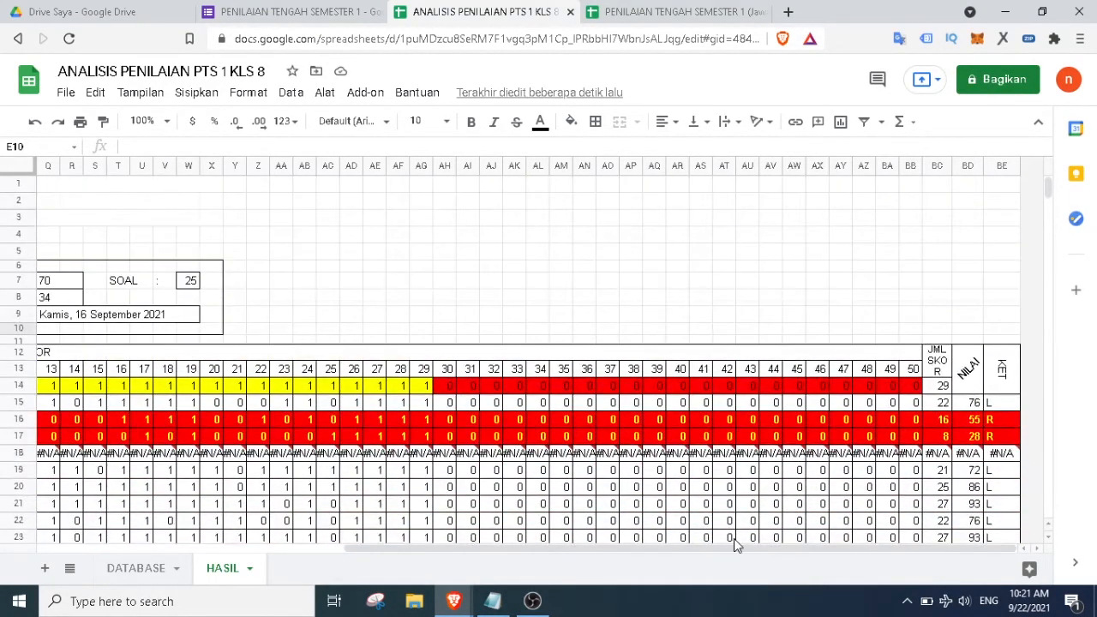
left_click_drag(726, 549, 424, 581)
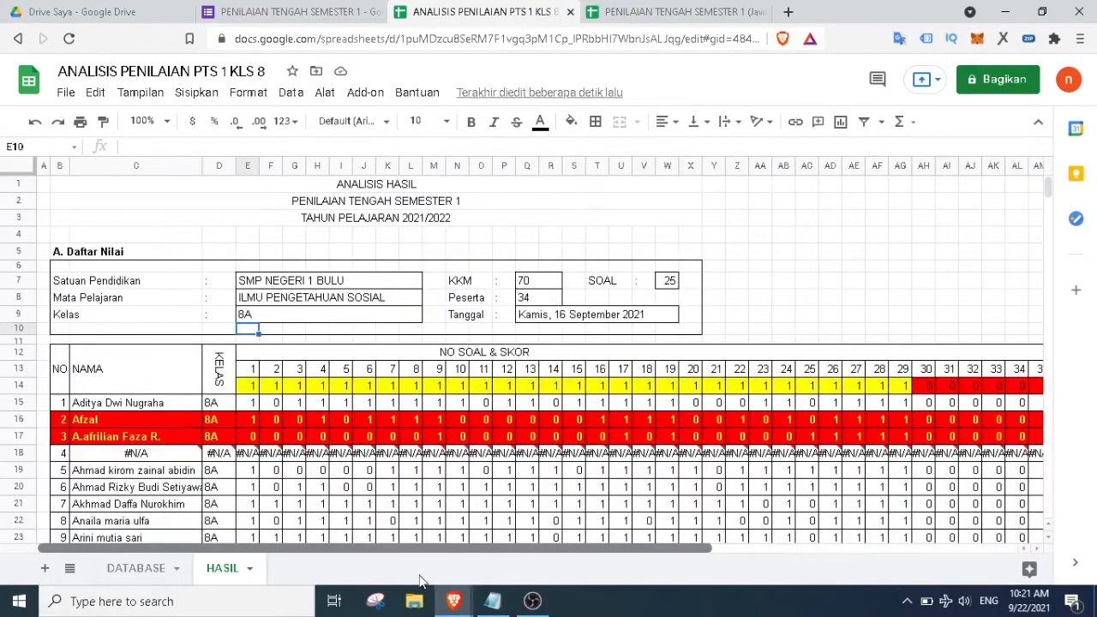
Set the KKM in the HASIL sheet to 60
left_click(435, 300)
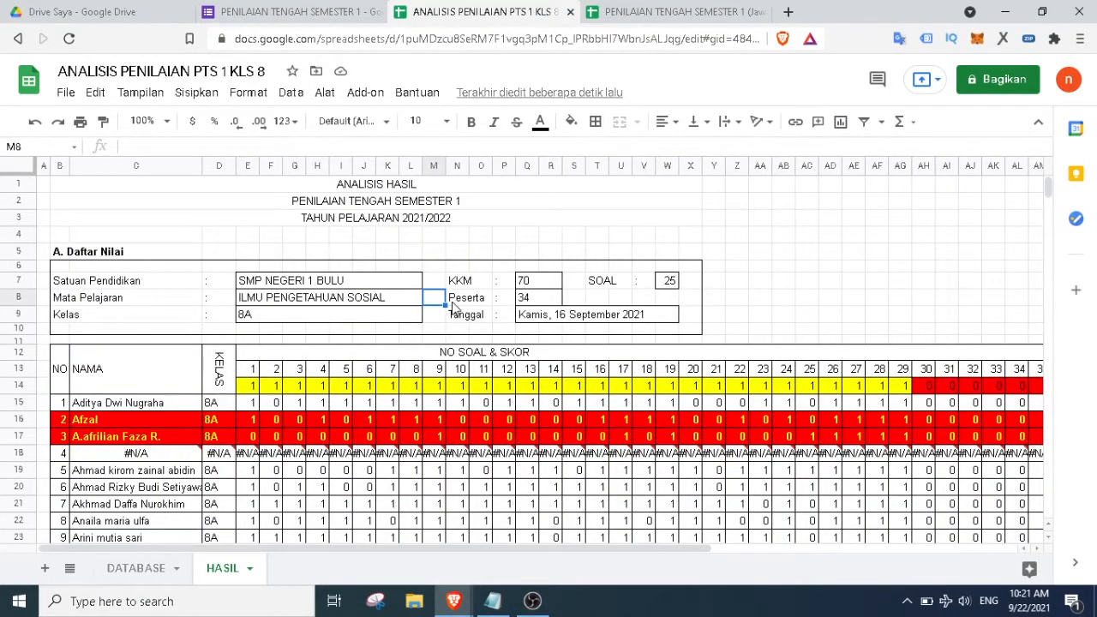
left_click(529, 285)
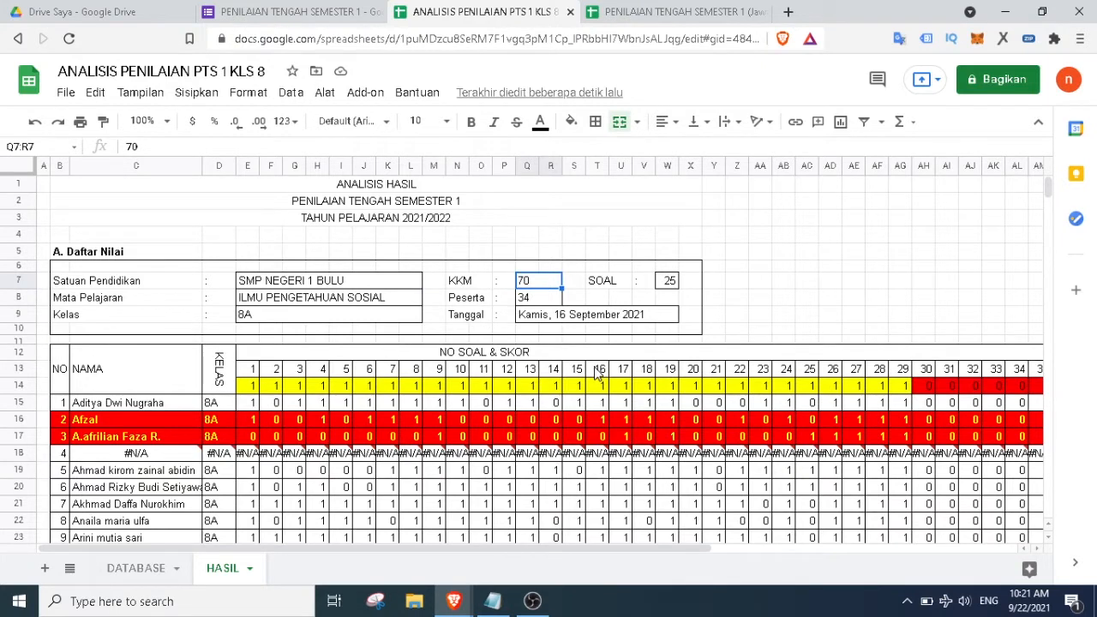
type("60")
key("Return")
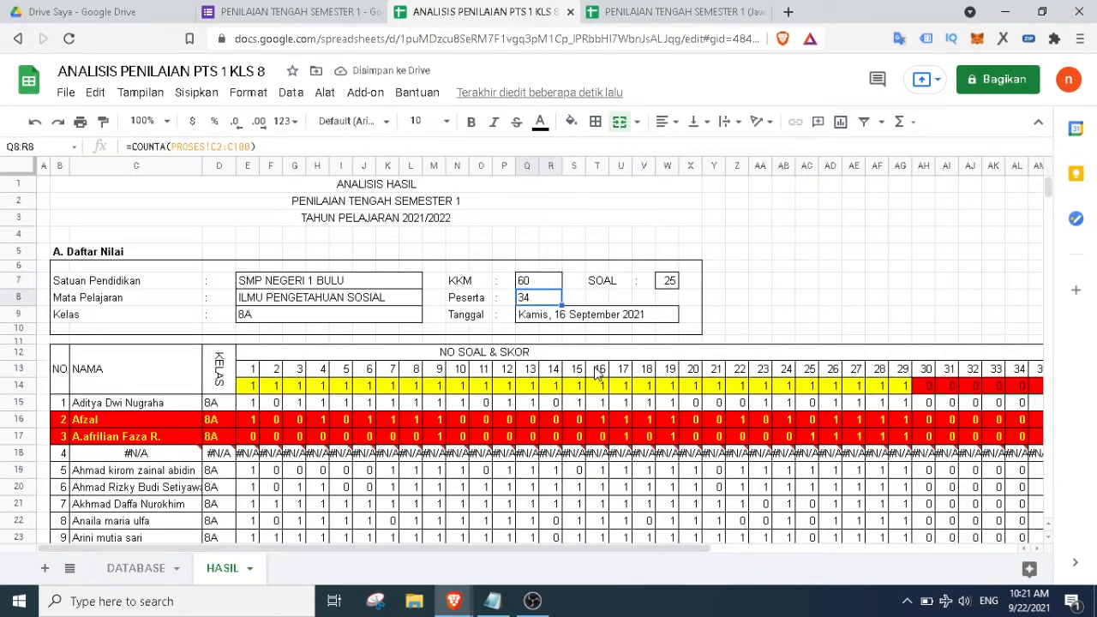
Examine the Peserta, Tanggal and SOAL fields in the HASIL header, including the formulas behind Peserta and SOAL
left_click(460, 315)
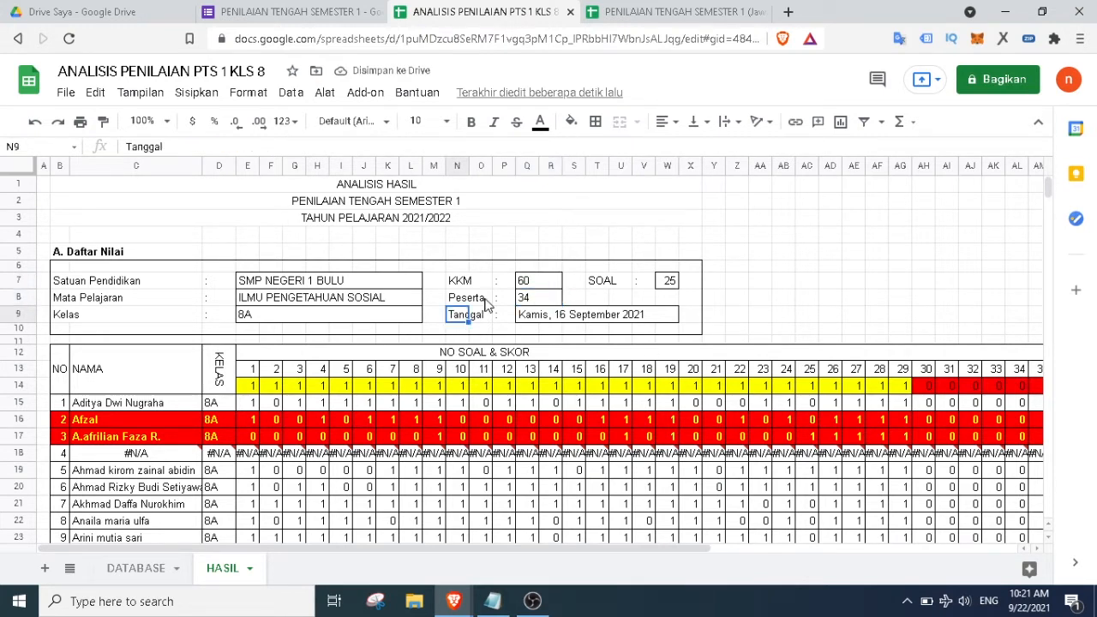
left_click(537, 302)
left_click(733, 299)
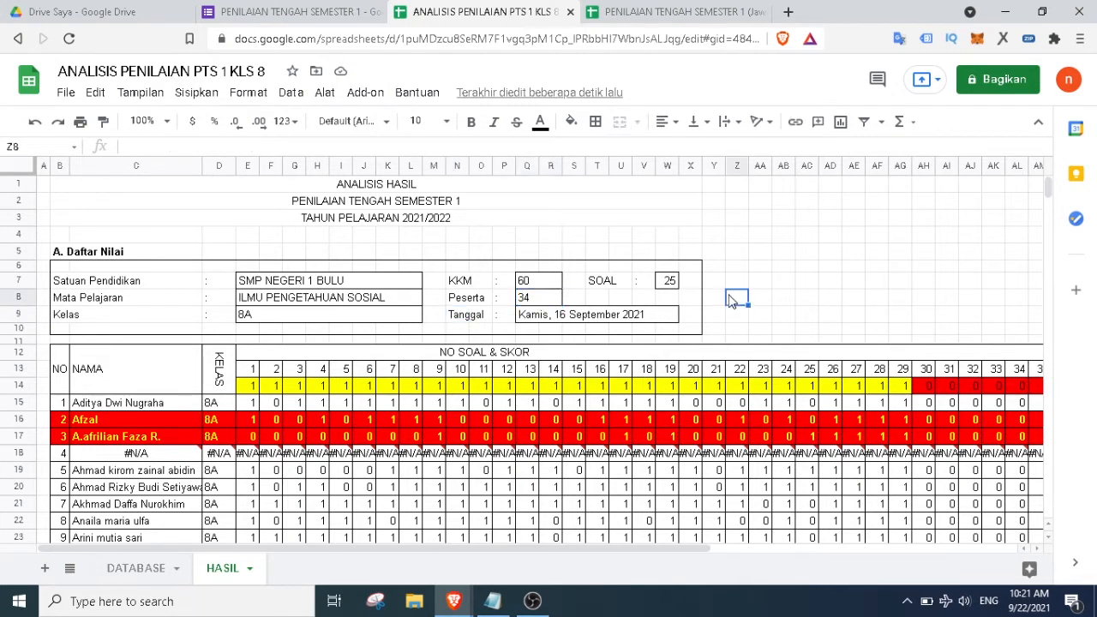
left_click(525, 305)
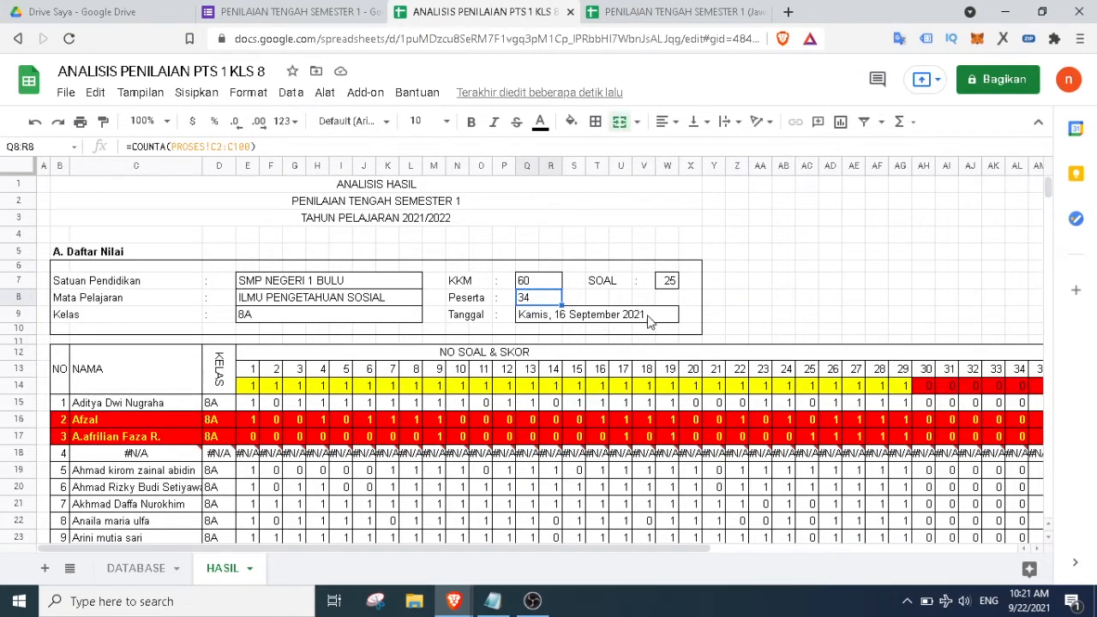
left_click(716, 315)
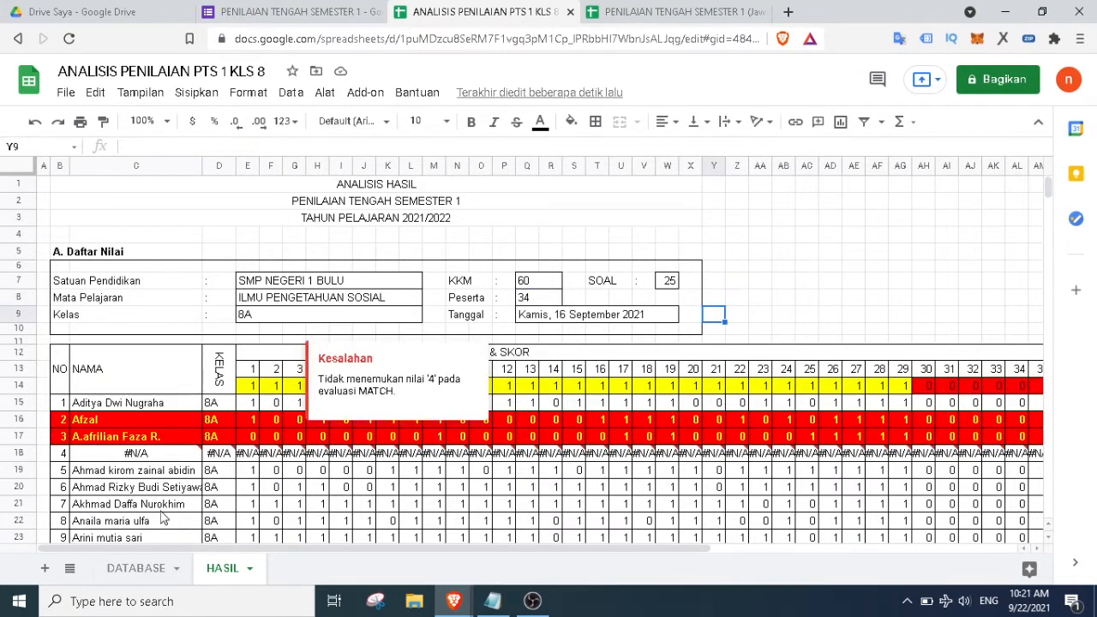
left_click(758, 297)
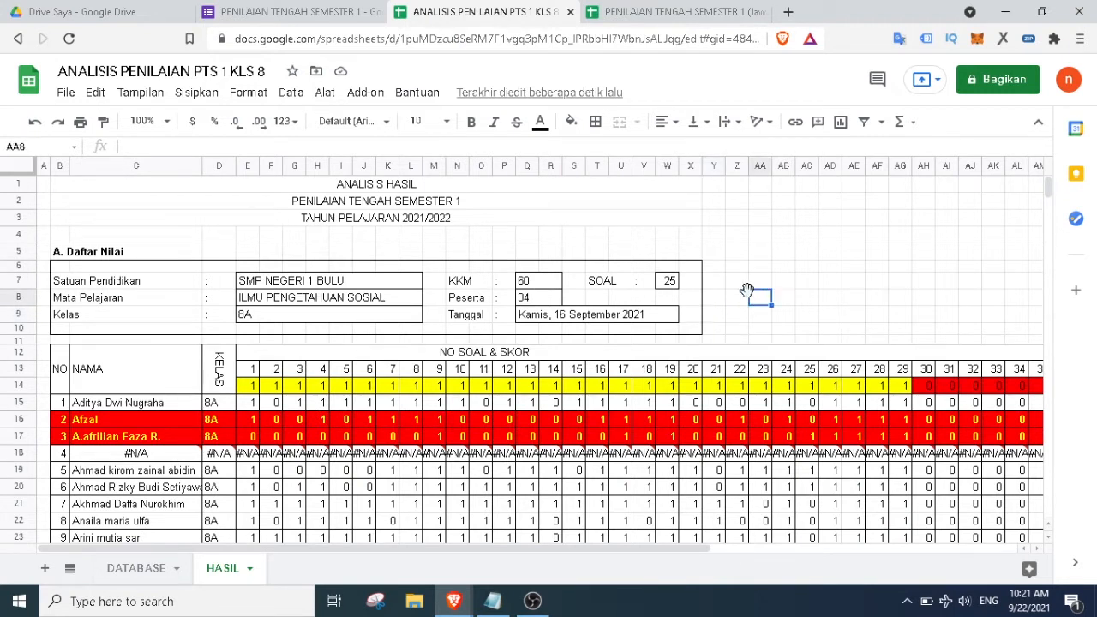
left_click(600, 283)
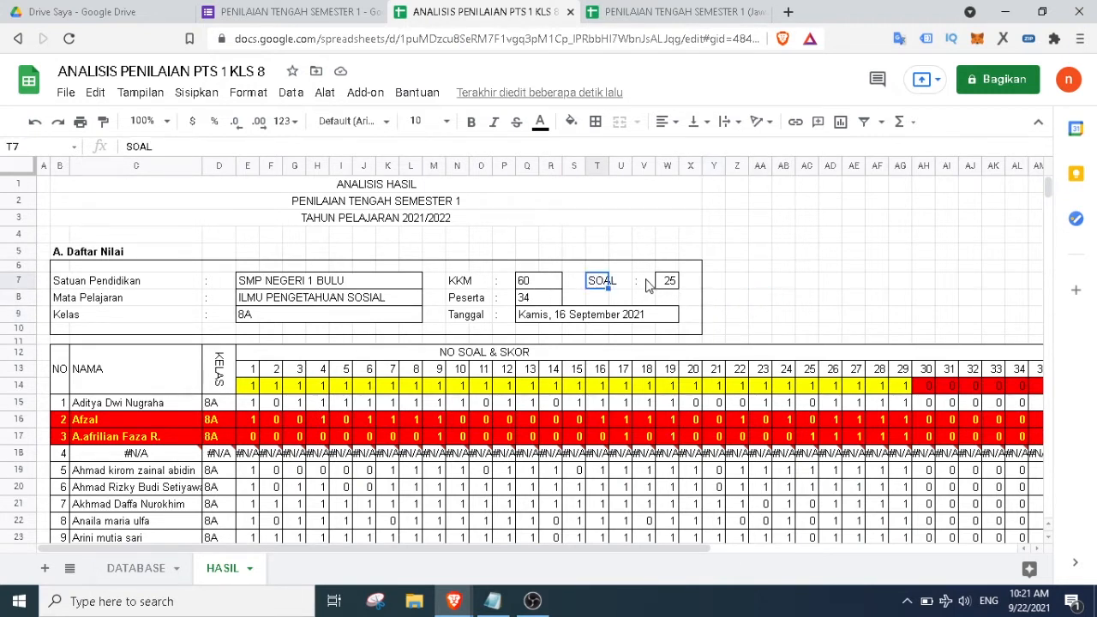
left_click(668, 282)
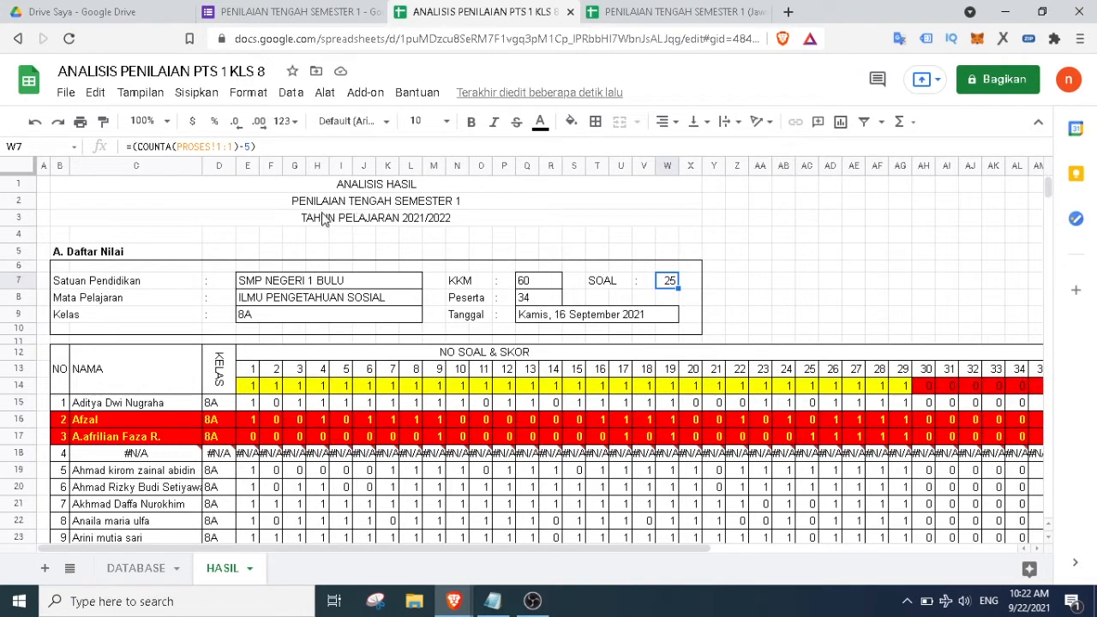
Check the SOAL, KKM, Peserta and Tanggal fields in the HASIL header once more
left_click(761, 315)
left_click(666, 283)
left_click(531, 283)
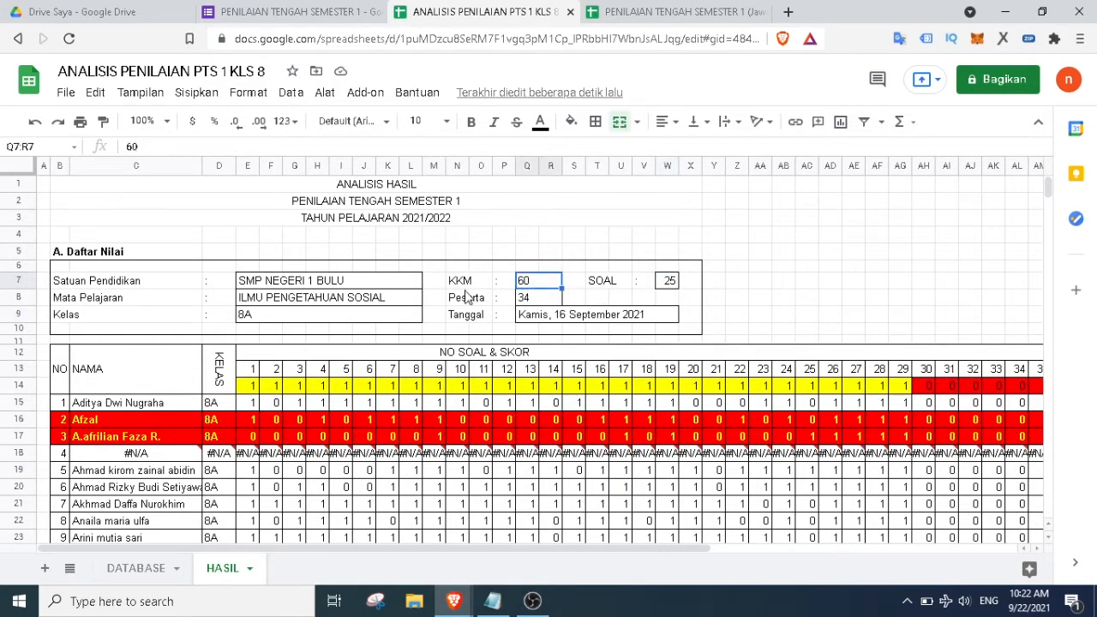
left_click(529, 300)
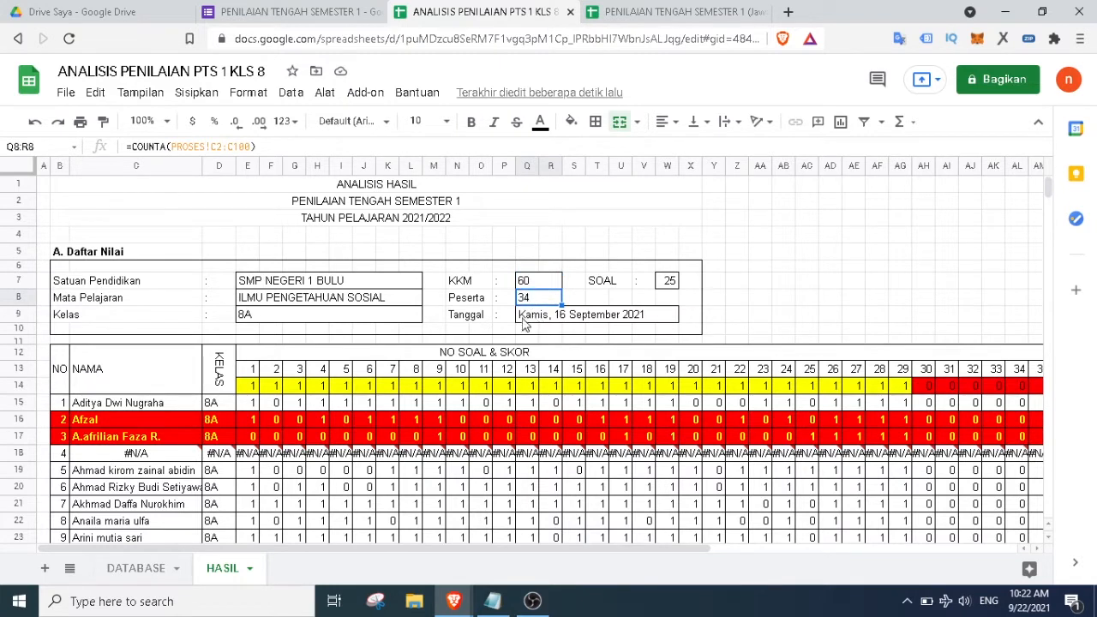
left_click(526, 318)
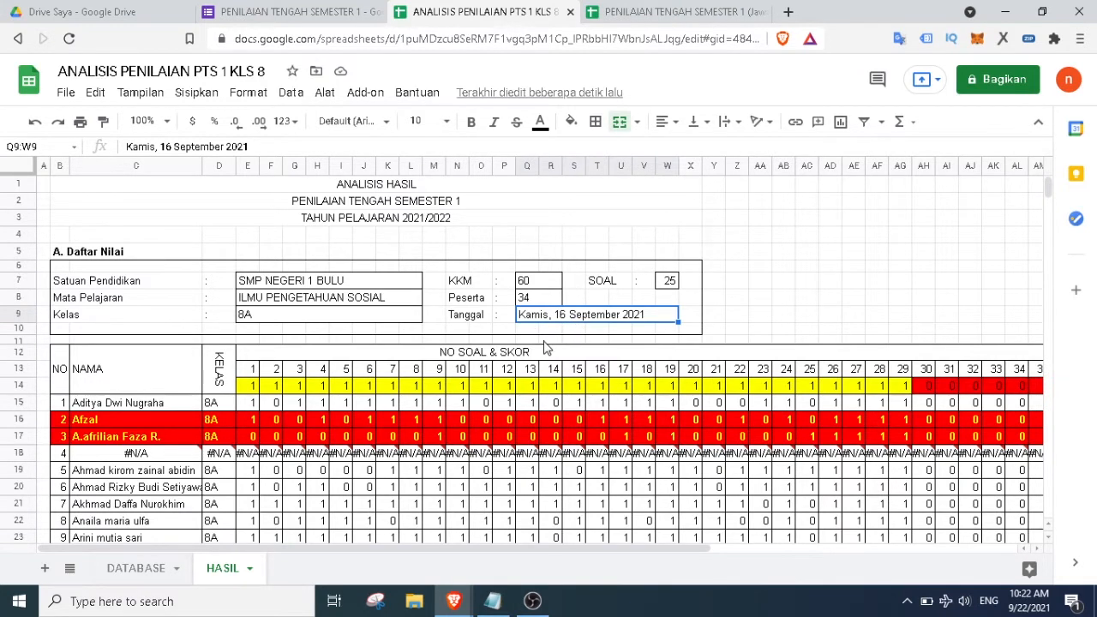
left_click(545, 341)
scroll(597, 355, "down", 1)
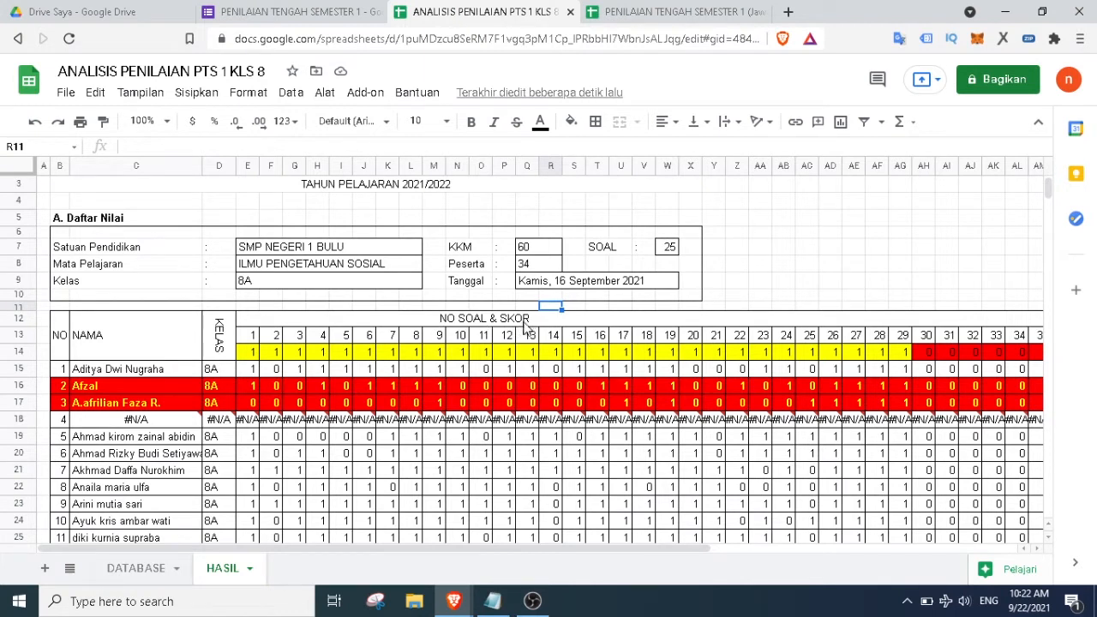
Examine the question numbers and the score assigned to each question in the NO SOAL & SKOR header rows
left_click_drag(251, 339, 971, 343)
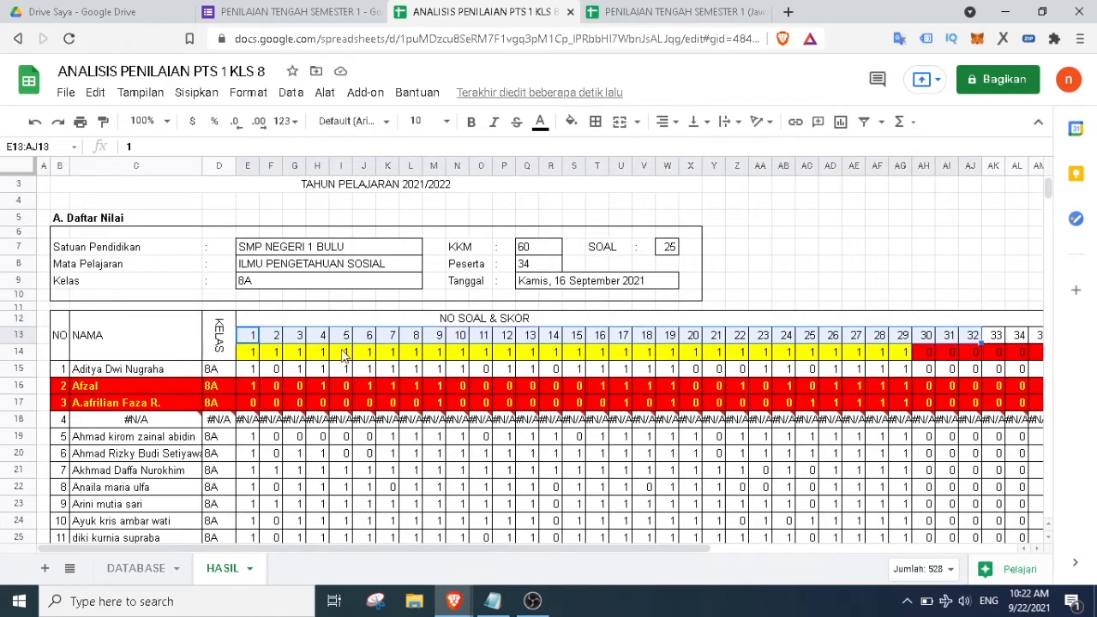
left_click_drag(244, 358, 693, 371)
left_click(551, 351)
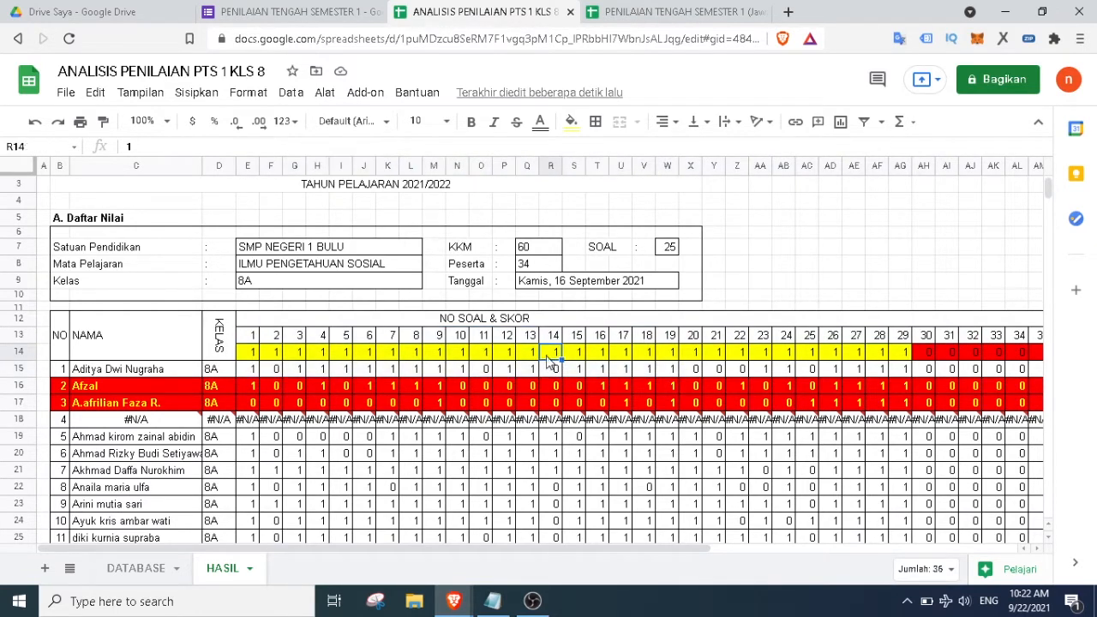
left_click_drag(251, 351, 576, 351)
left_click(576, 352)
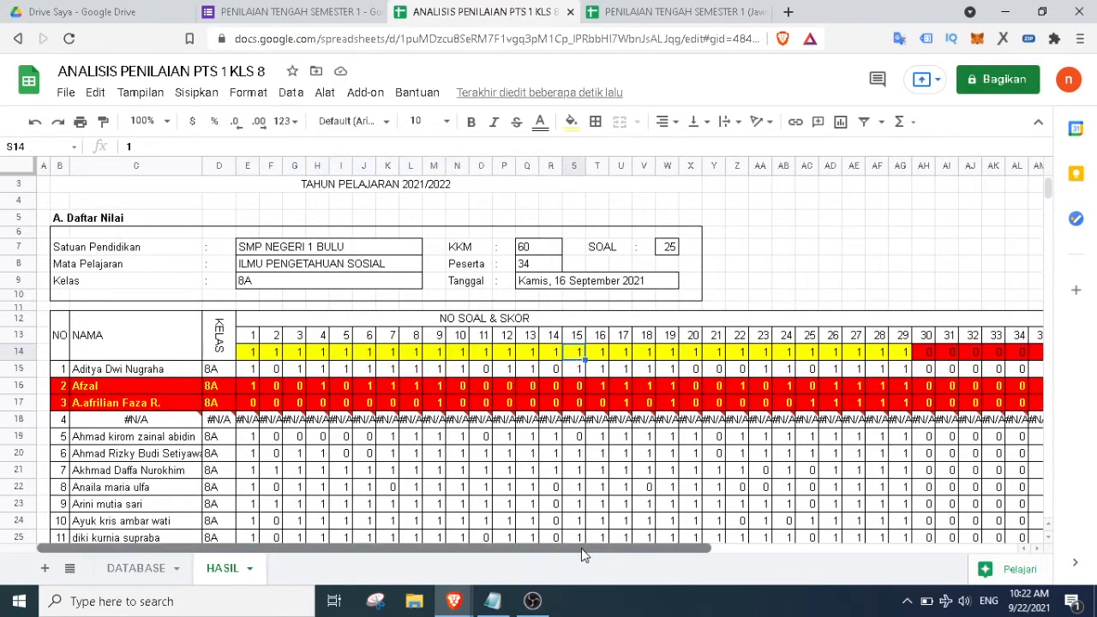
Set the scores for questions 26 to 29 in the NO SOAL & SKOR header to 0
left_click_drag(581, 549, 695, 558)
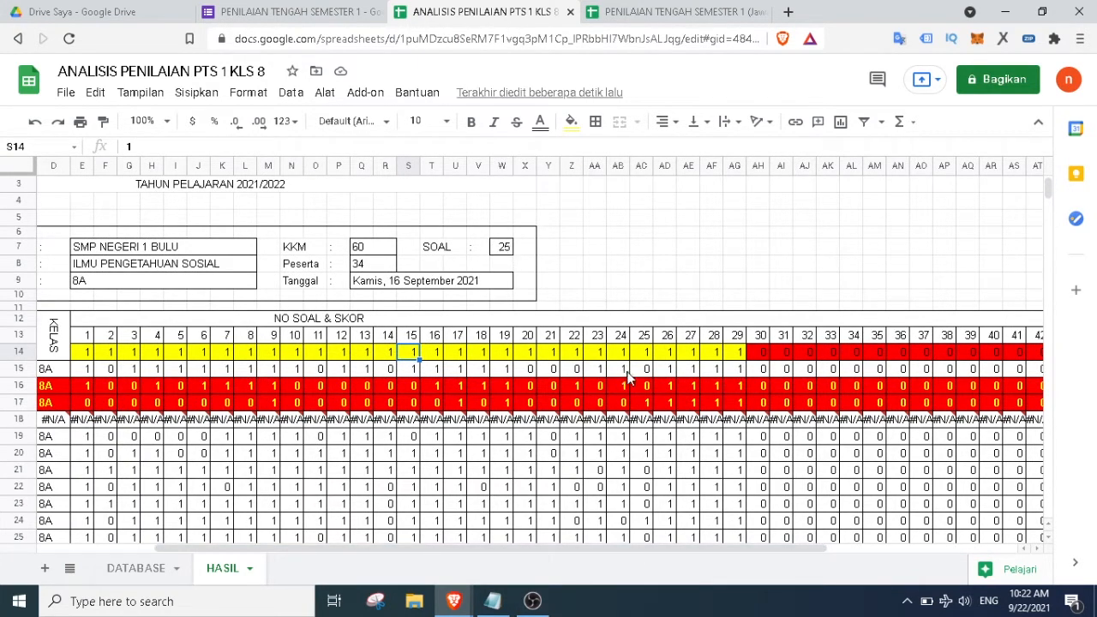
left_click(666, 358)
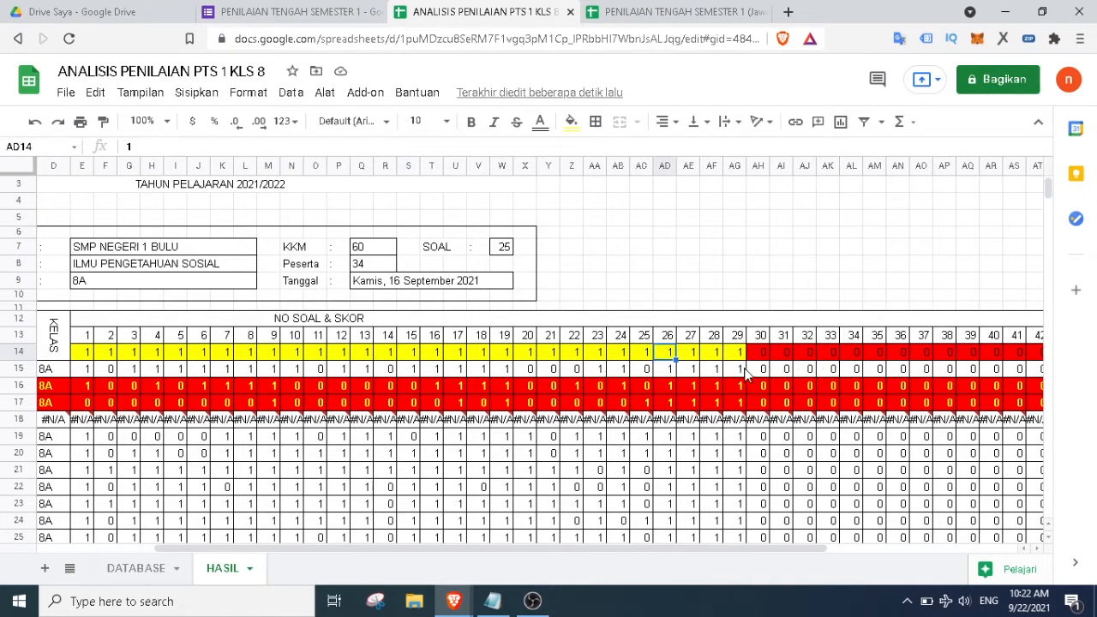
type("0")
left_click(694, 358)
type("0")
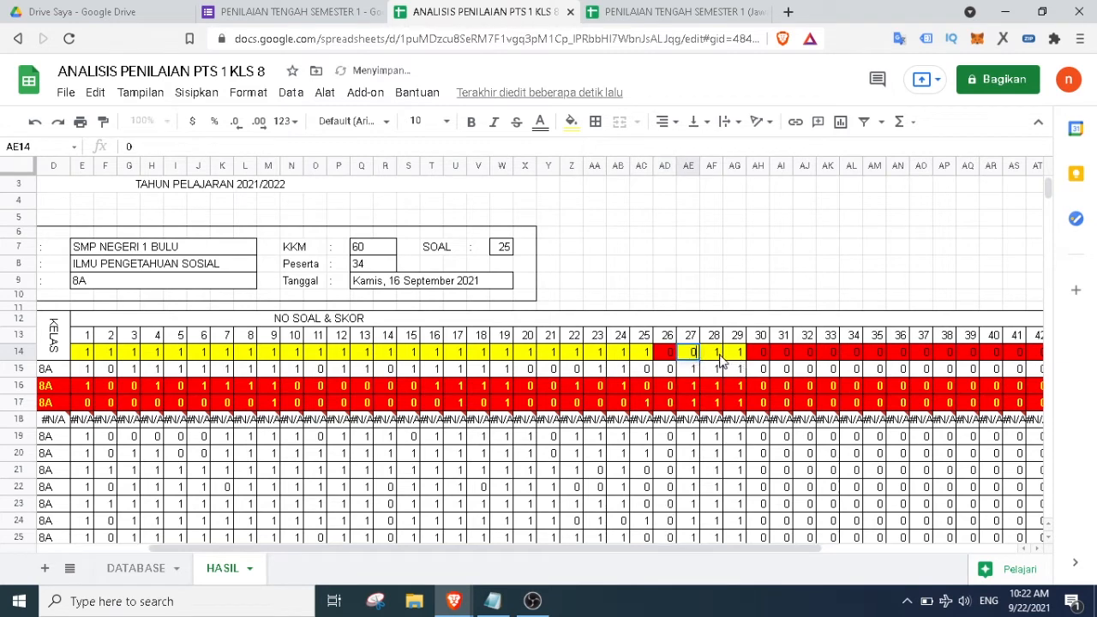
left_click(716, 358)
type("0")
left_click(737, 355)
type("0")
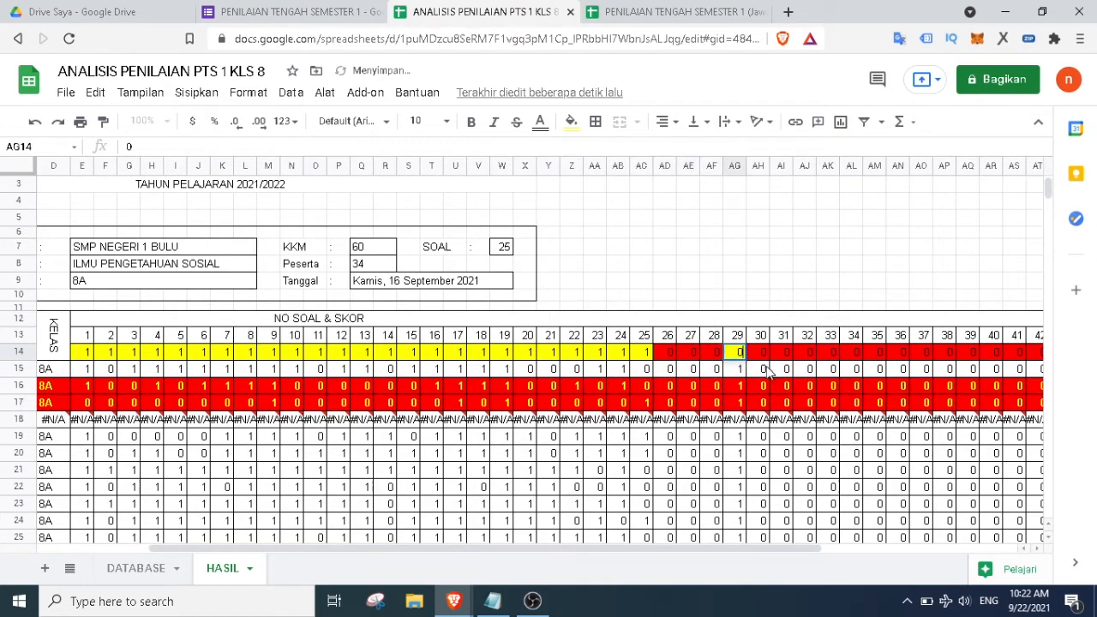
left_click(767, 374)
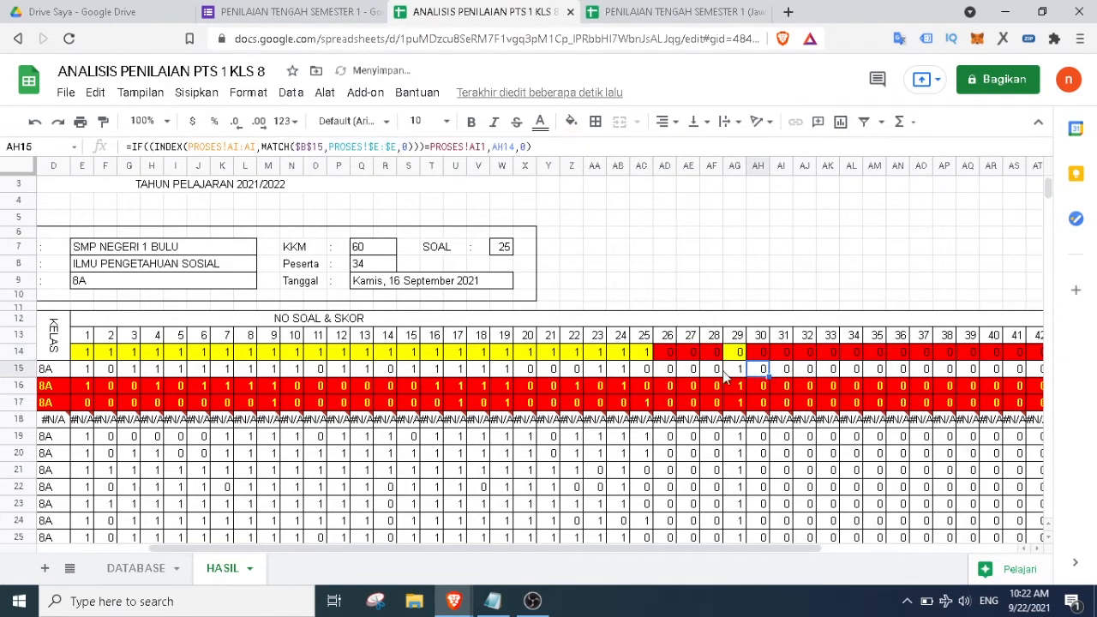
left_click(673, 352)
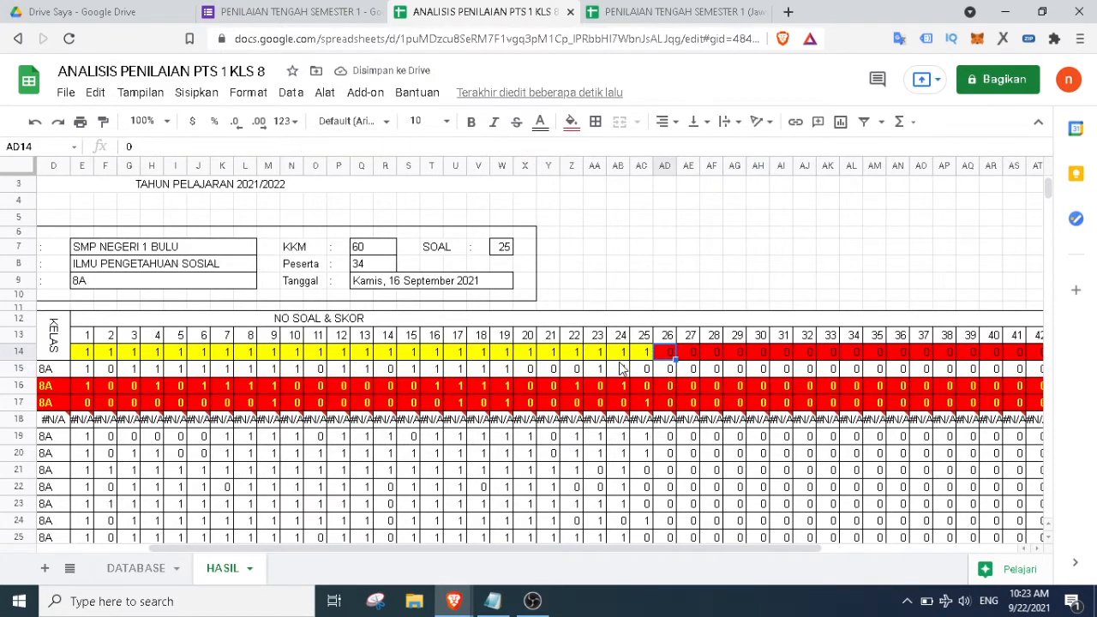
Try a score of 2 for questions 17 and 20 in the NO SOAL & SKOR header
left_click(462, 353)
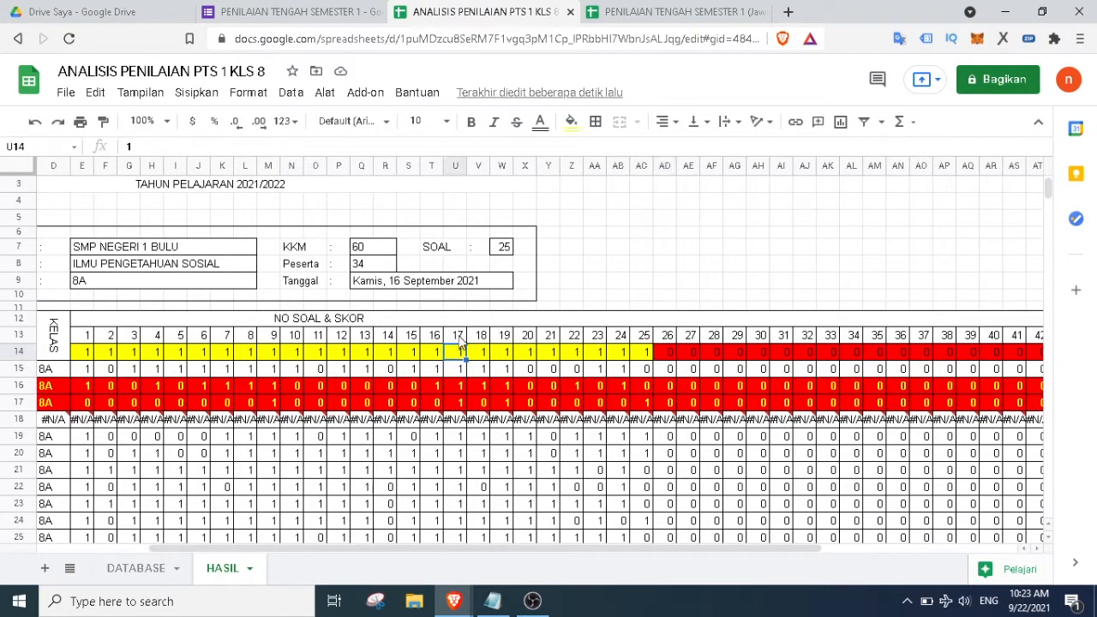
type("2")
key("Return")
left_click(526, 343)
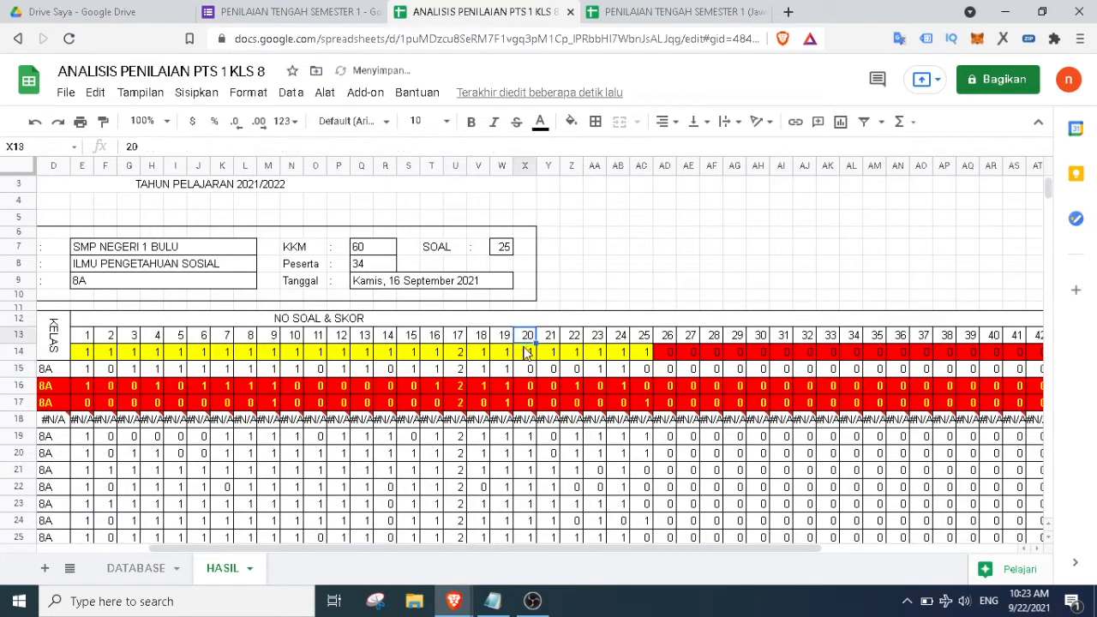
left_click(526, 353)
type("2")
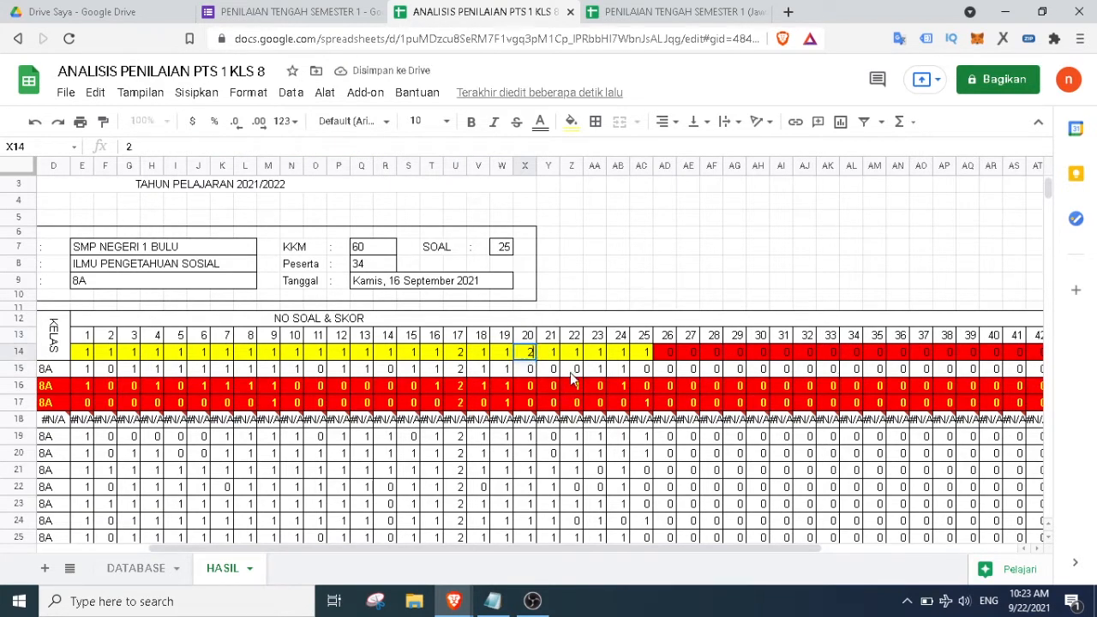
left_click(572, 352)
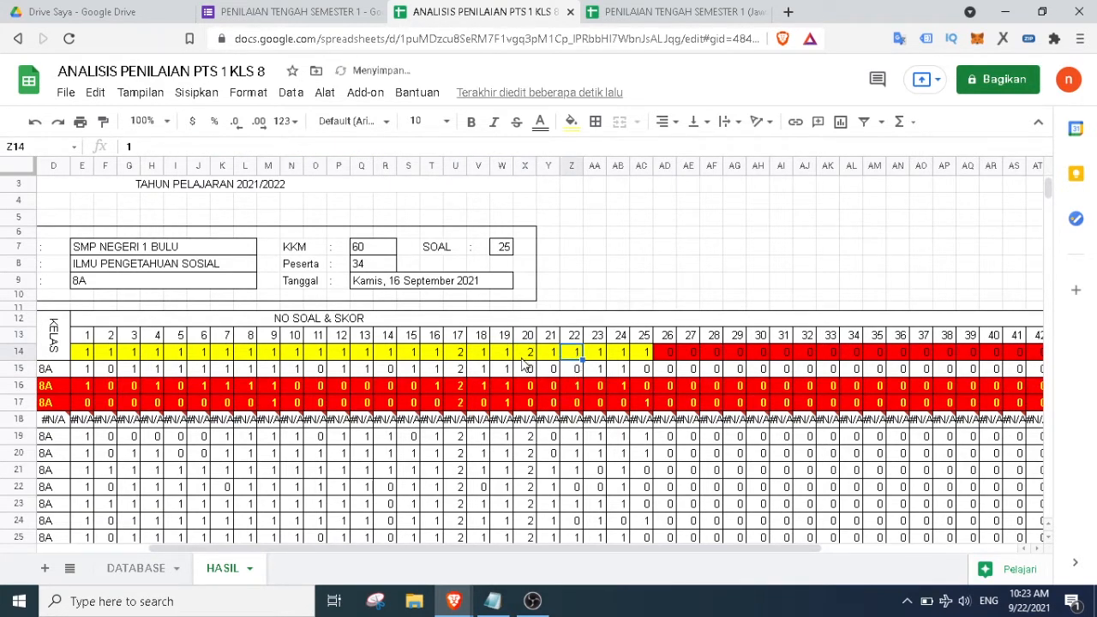
Return the scores for questions 17 and 20 to 1
left_click(459, 352)
left_click(529, 353)
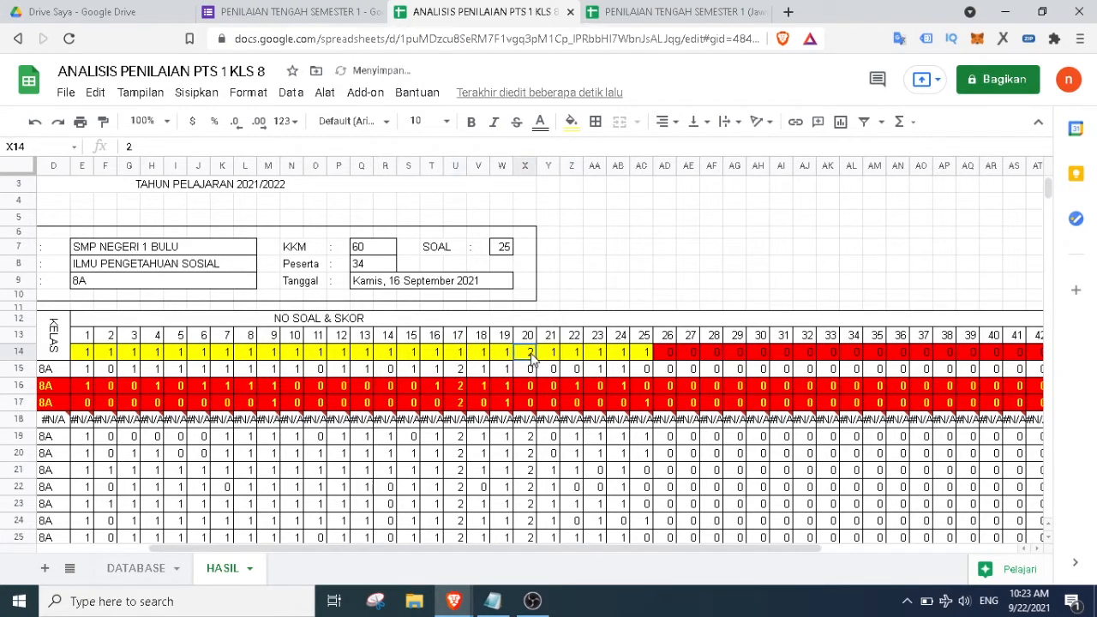
type("1")
left_click(573, 353)
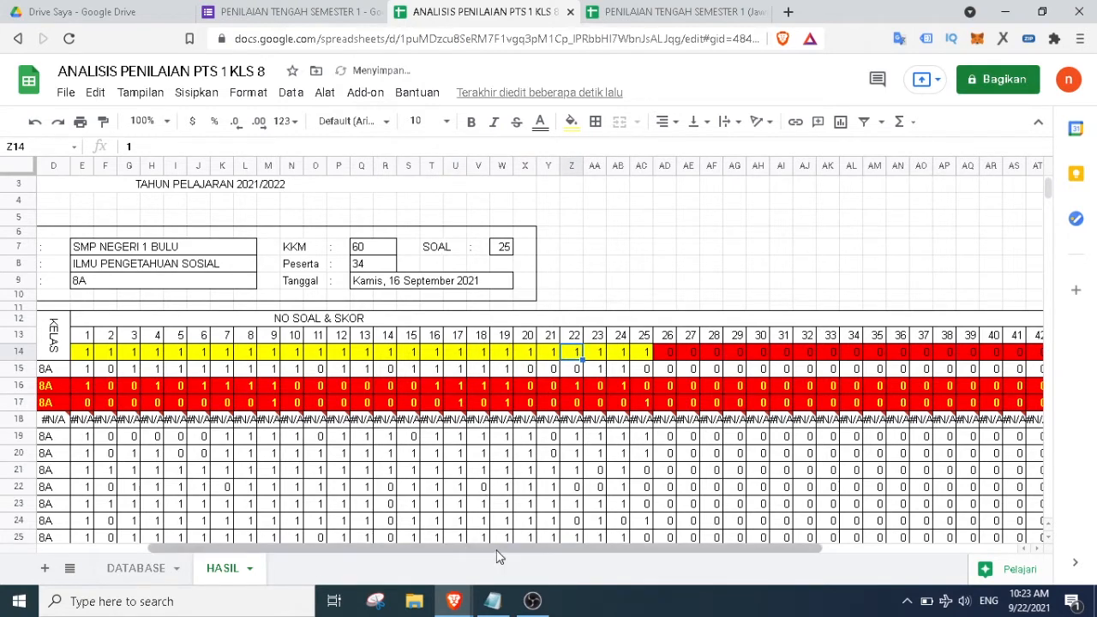
Glance at the DATABASE sheet, and review the HASIL sheet's JML SKOR, NILAI and KET columns down to the last student
left_click_drag(497, 552, 552, 570)
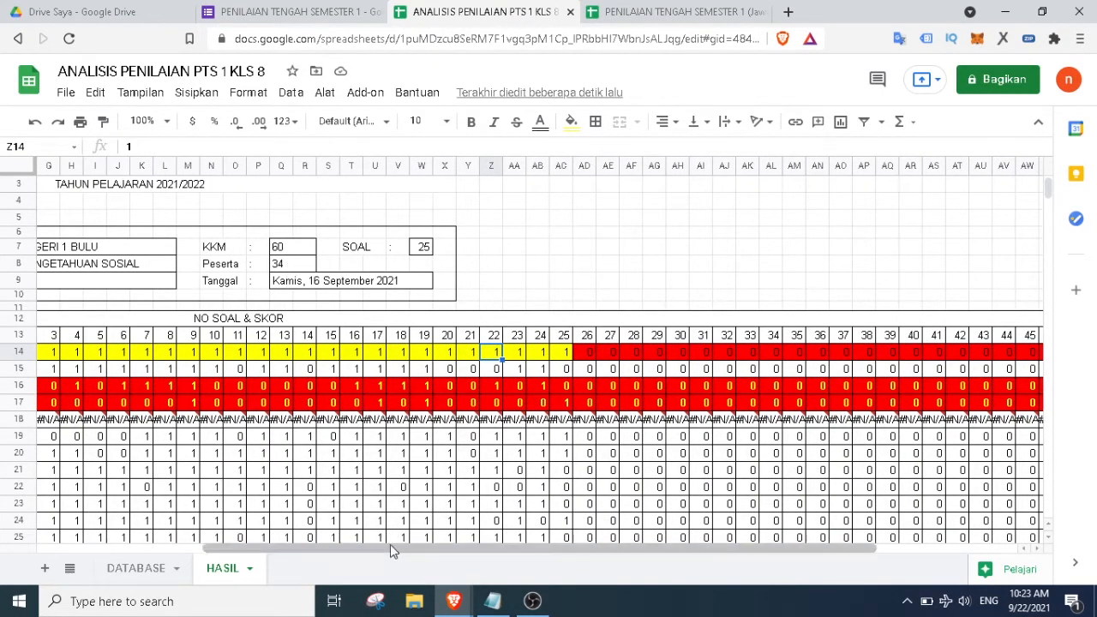
left_click(141, 569)
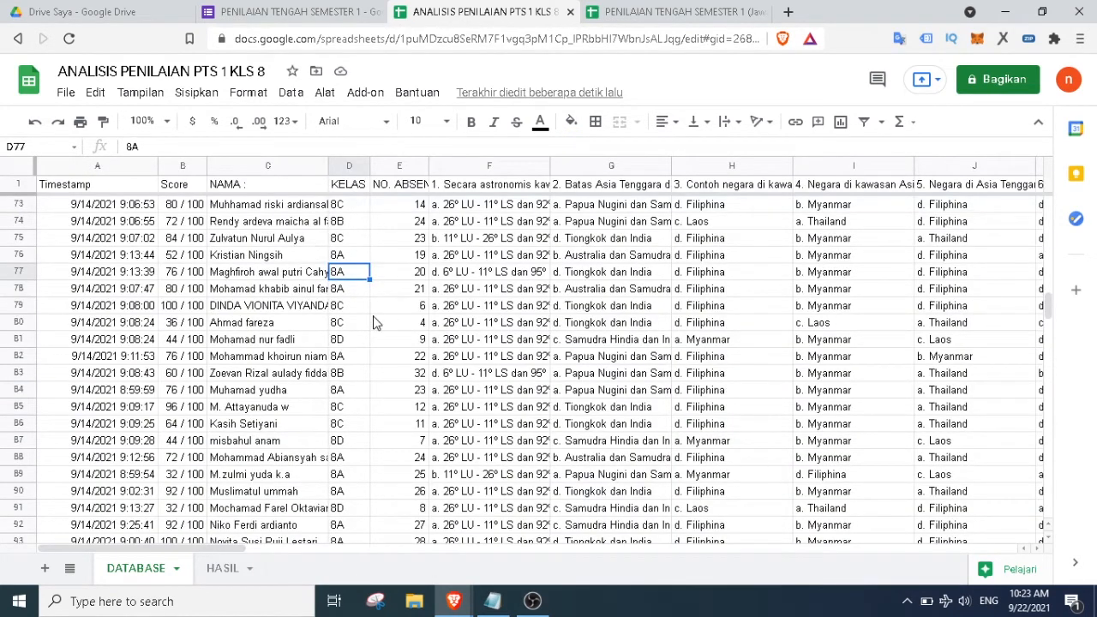
left_click(216, 569)
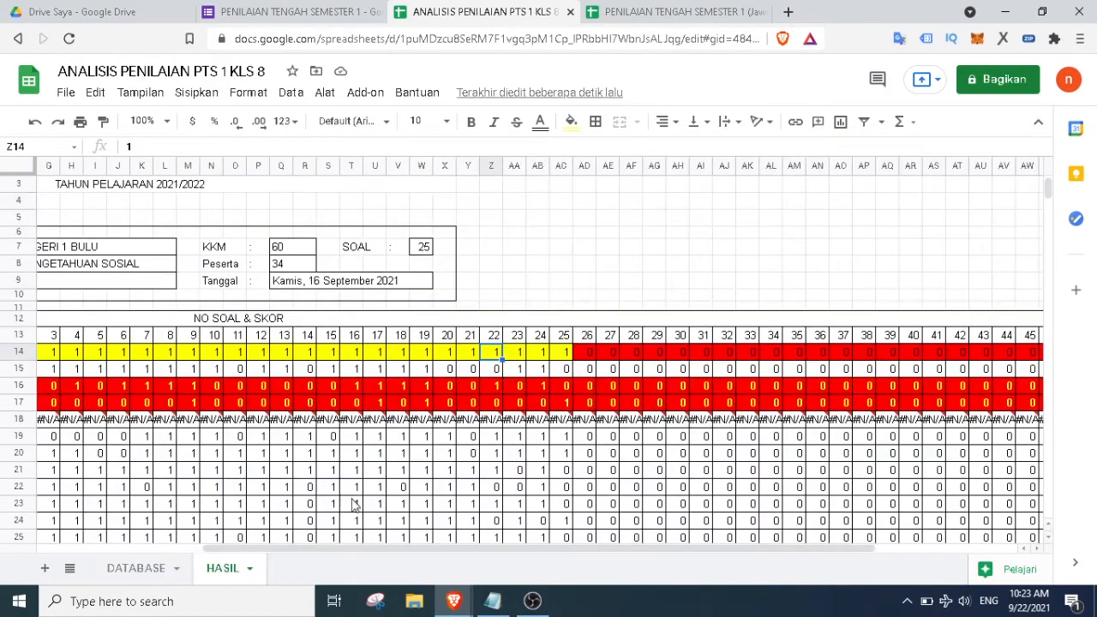
left_click(516, 374)
left_click_drag(379, 556, 529, 558)
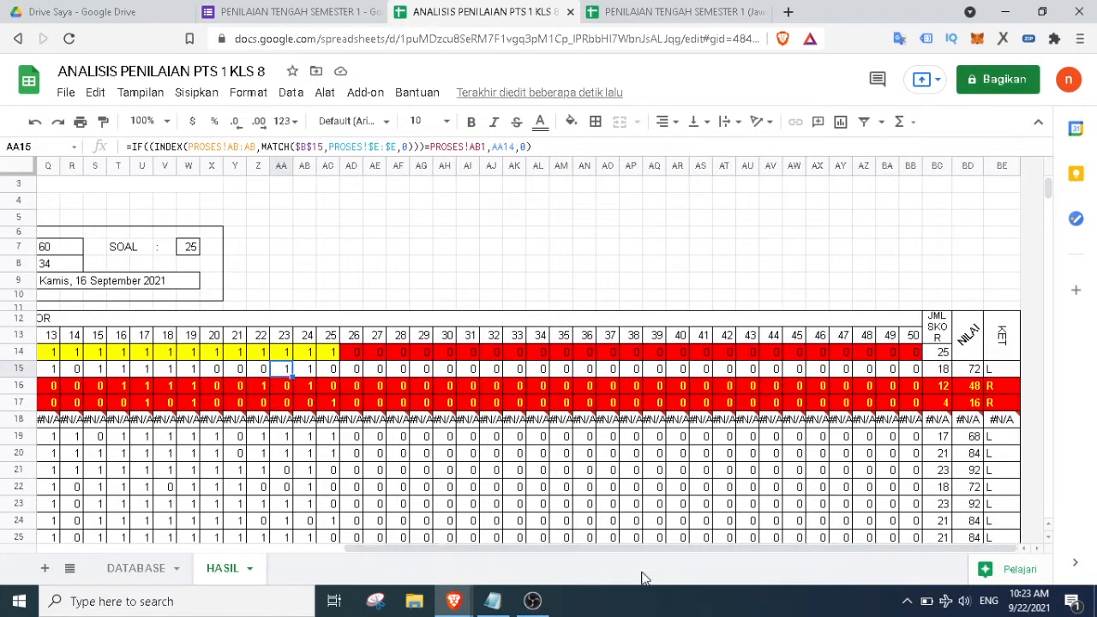
left_click(978, 387)
key("Down")
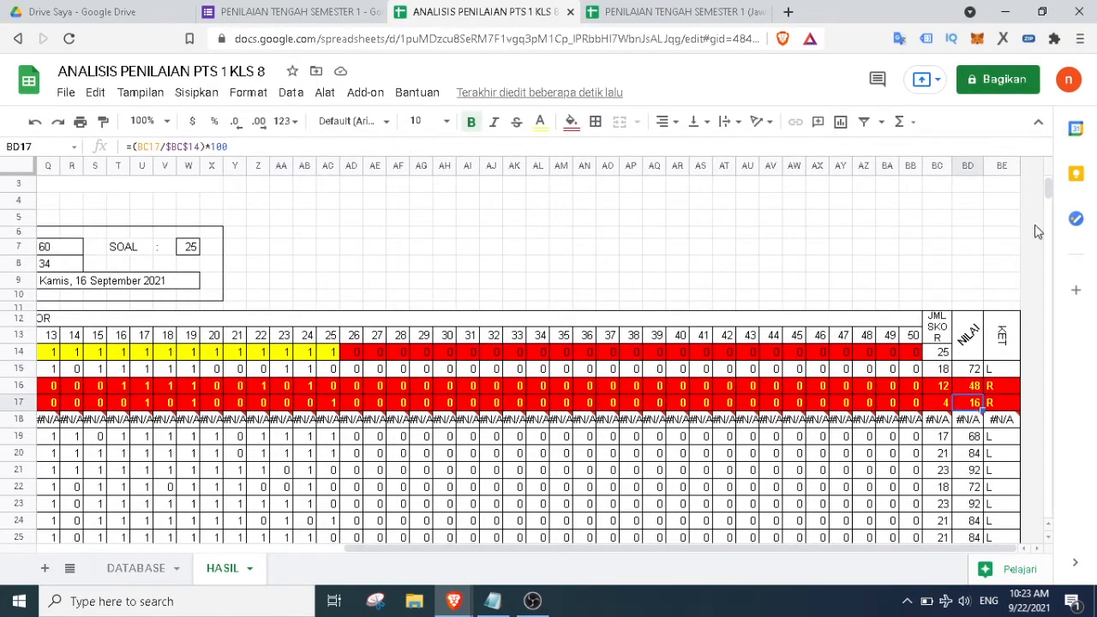
scroll(1004, 393, "down", 1)
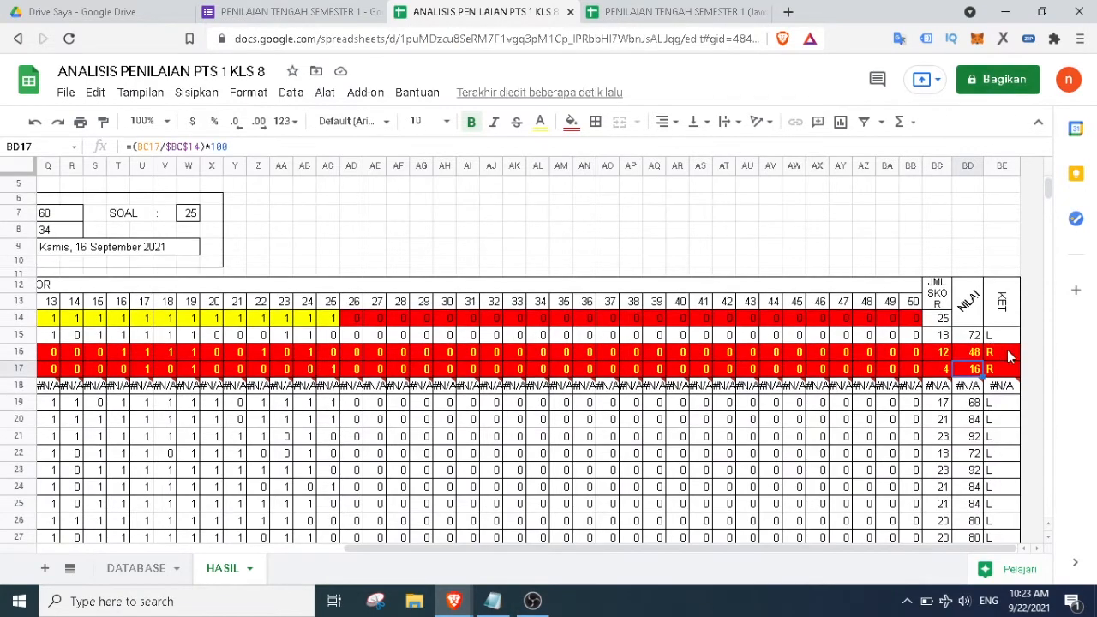
scroll(987, 431, "down", 3)
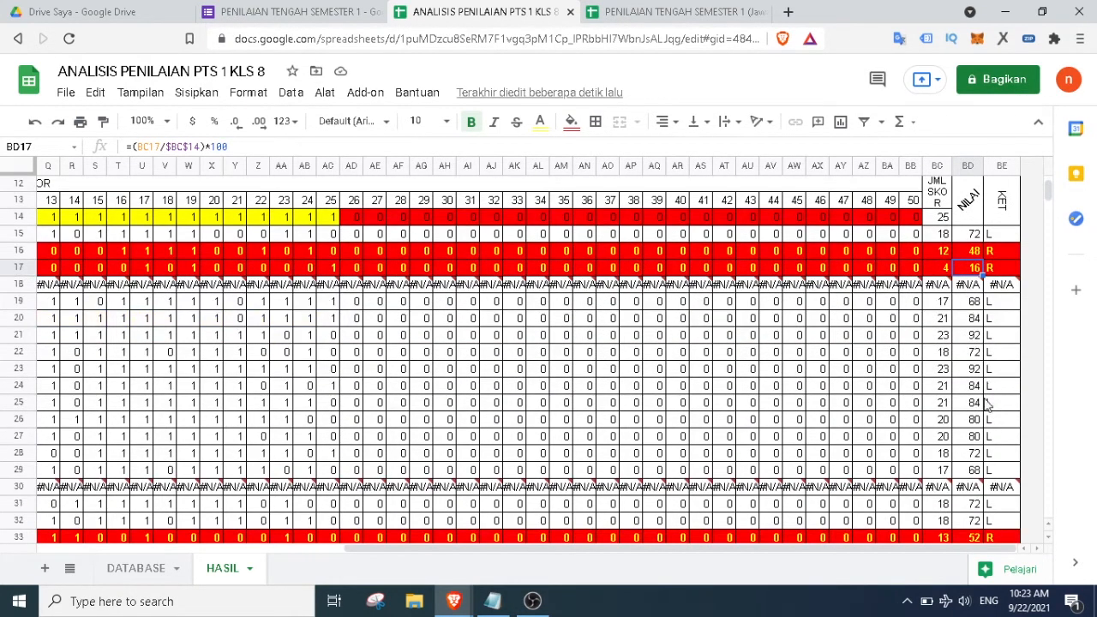
scroll(984, 411, "down", 4)
scroll(980, 416, "down", 5)
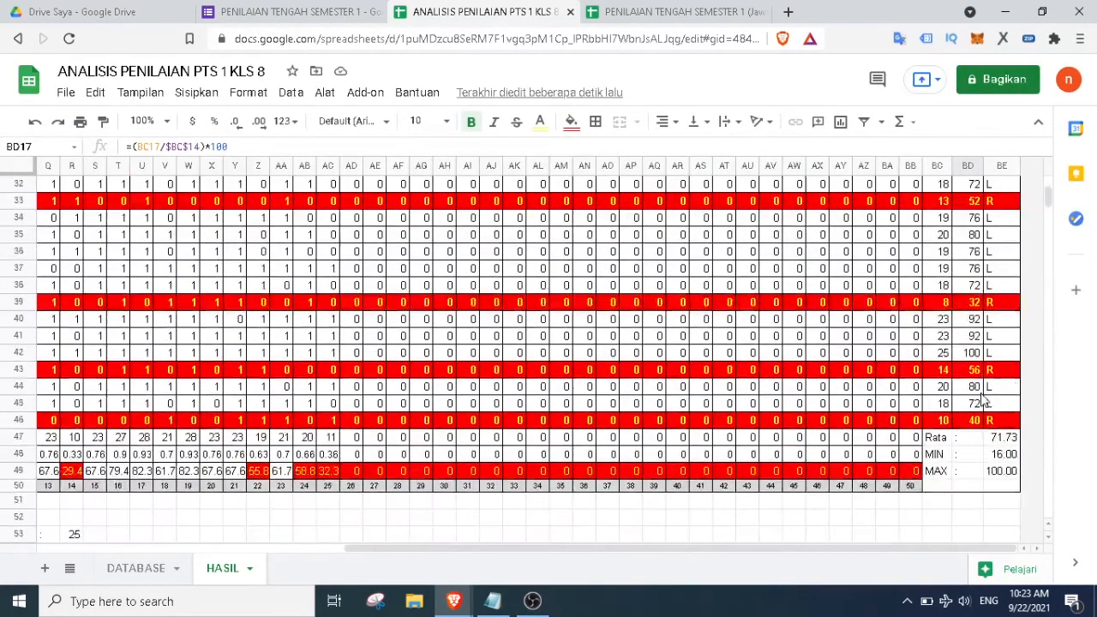
Examine the Rata, MIN and MAX summary values below the NILAI and KET columns
left_click(940, 389)
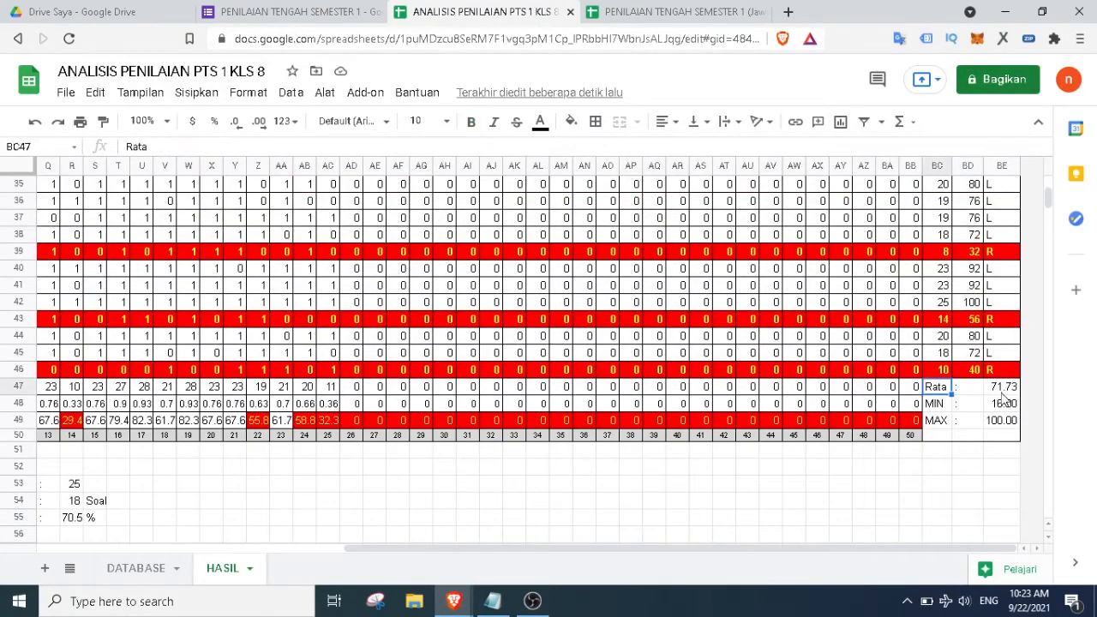
left_click(993, 393)
left_click(936, 405)
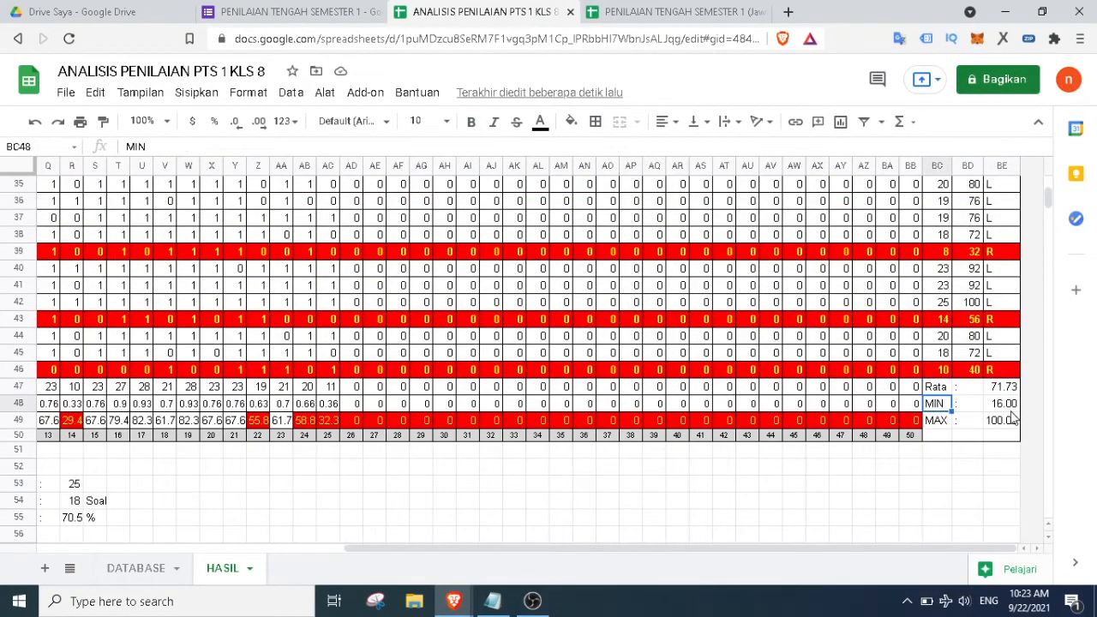
left_click(1013, 408)
left_click(935, 421)
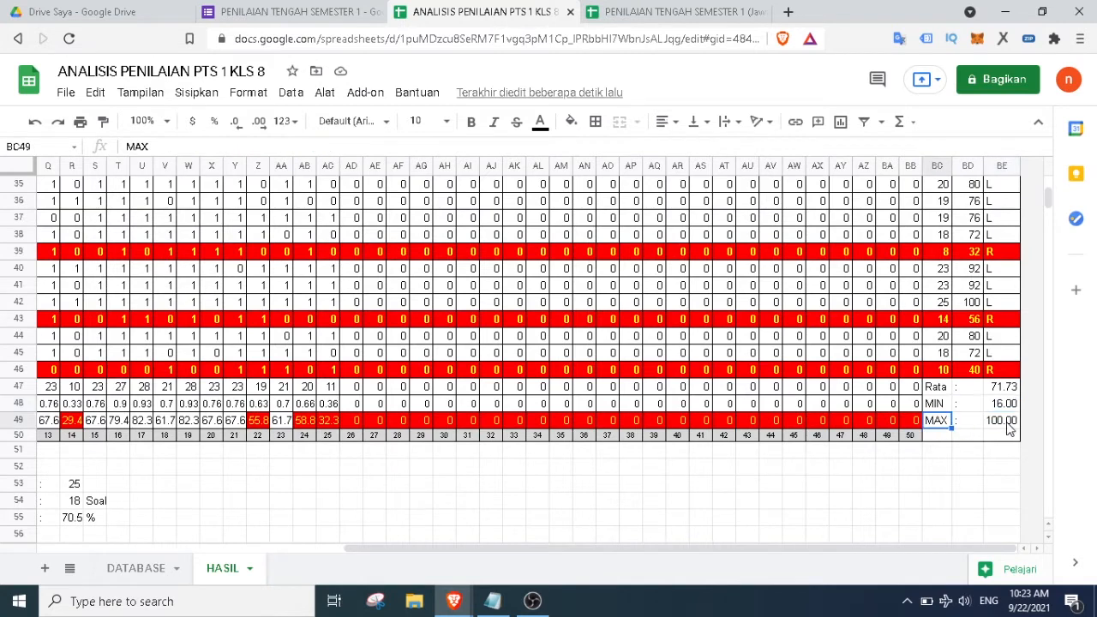
left_click(1009, 418)
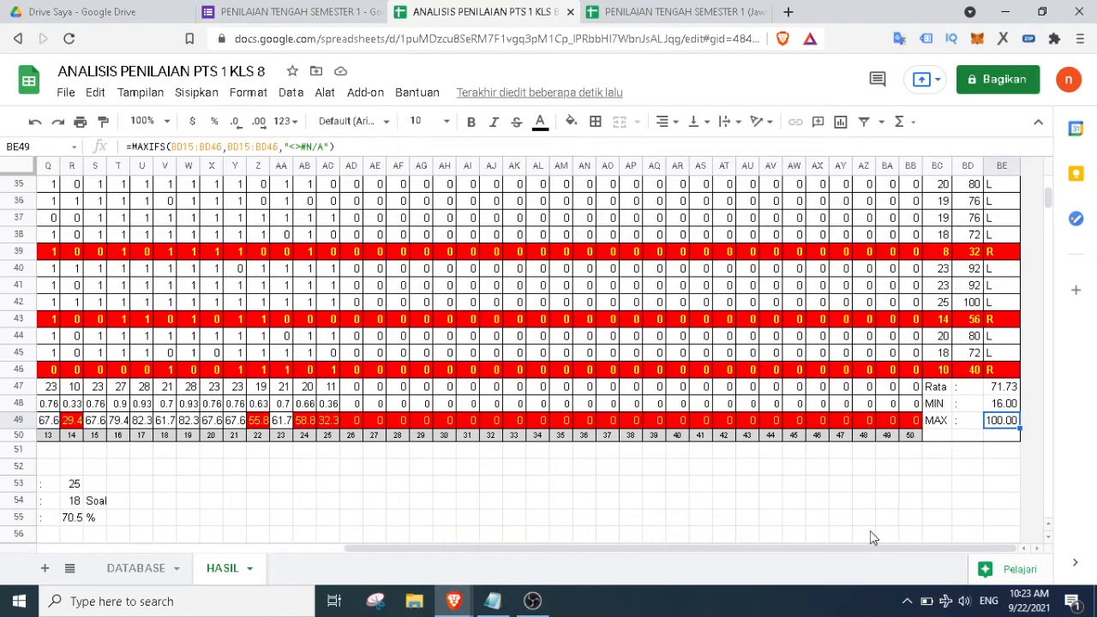
Compare the Jumlah Skor per Soal totals for questions 1 and 2 with the students' scores in the columns above
left_click_drag(815, 551, 538, 555)
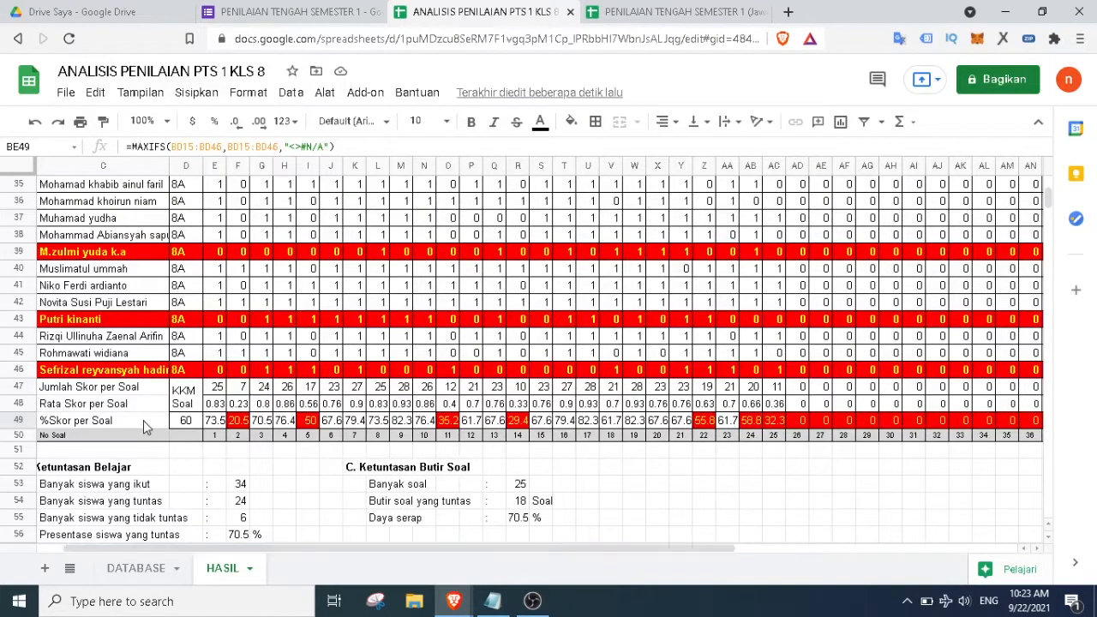
left_click(94, 390)
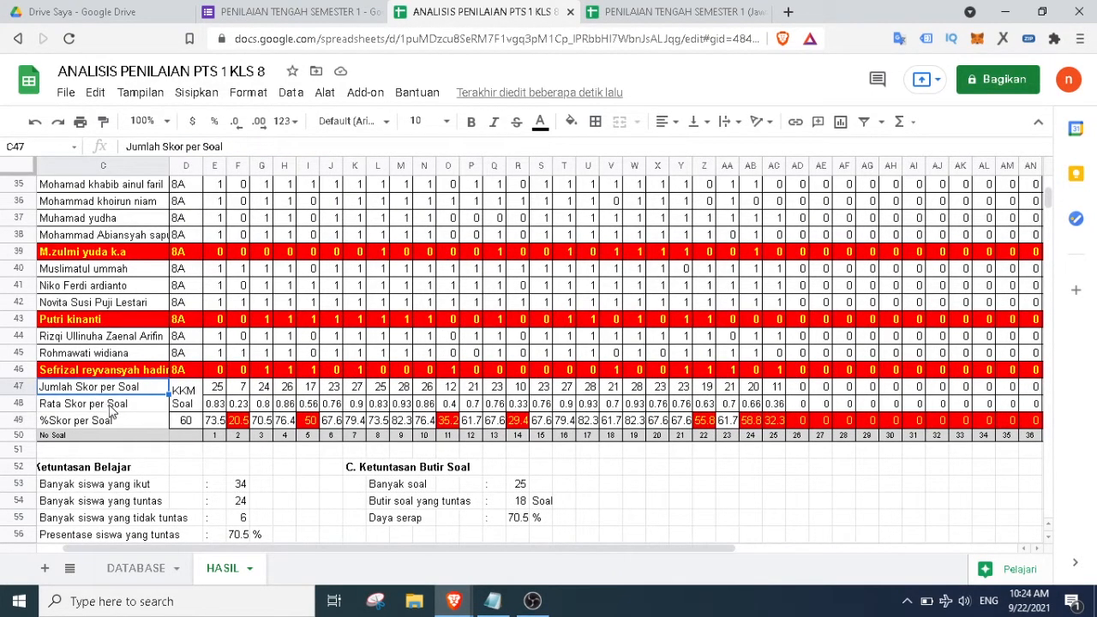
left_click(110, 405)
left_click(141, 389)
left_click(214, 390)
left_click(243, 390)
scroll(253, 390, "up", 5)
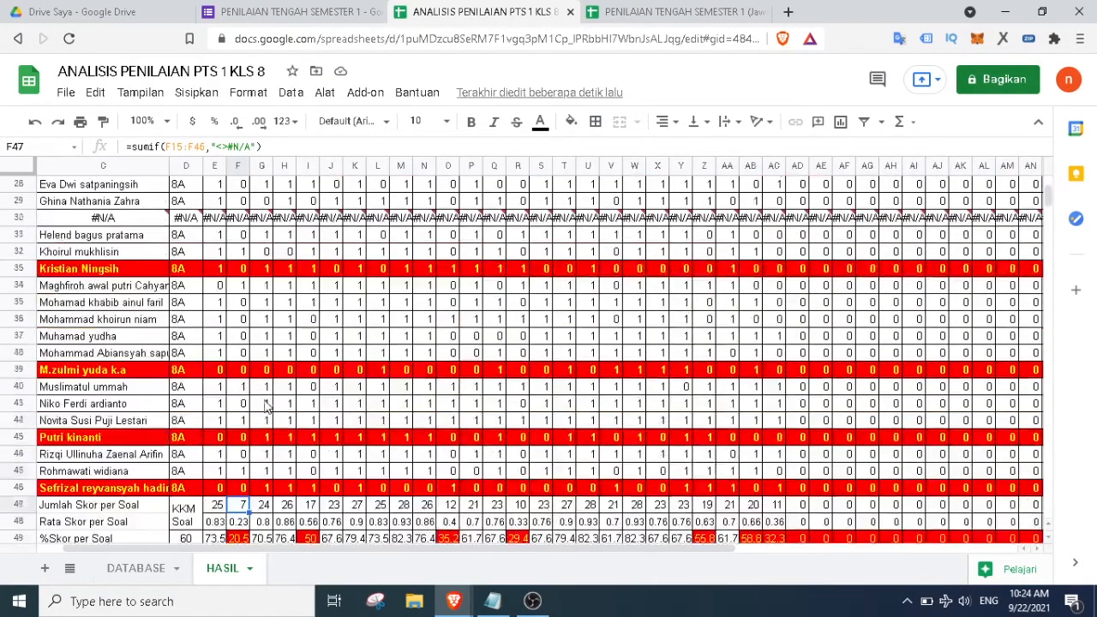
scroll(255, 383, "up", 3)
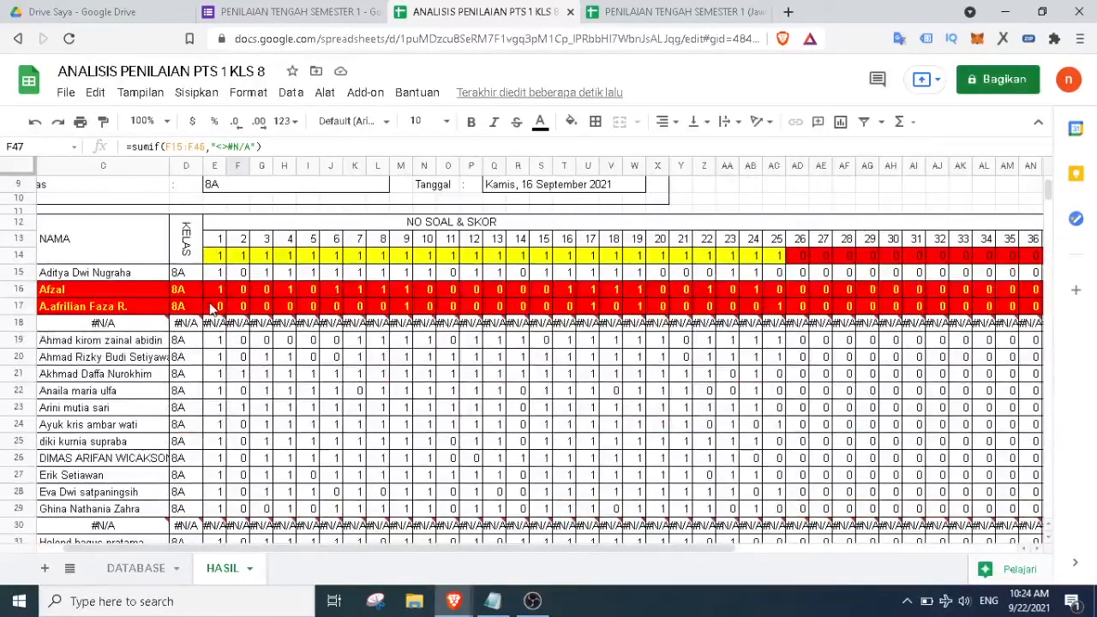
scroll(221, 439, "down", 7)
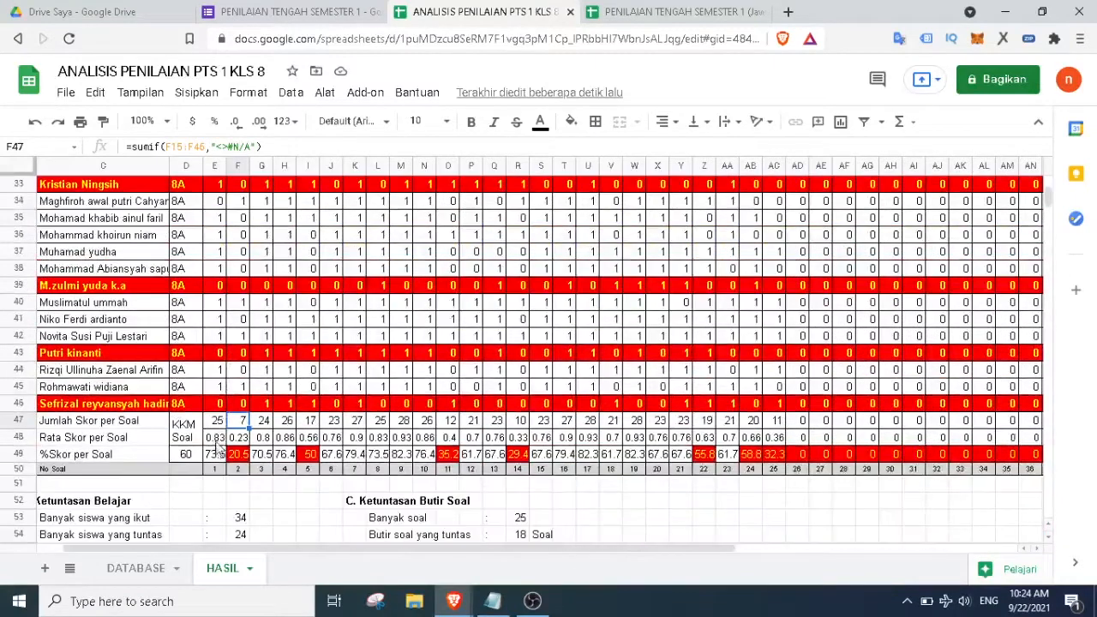
Examine the Jumlah Skor per Soal formulas one by one for questions 1 to 9
left_click(214, 421)
left_click(241, 421)
left_click(267, 425)
left_click(291, 426)
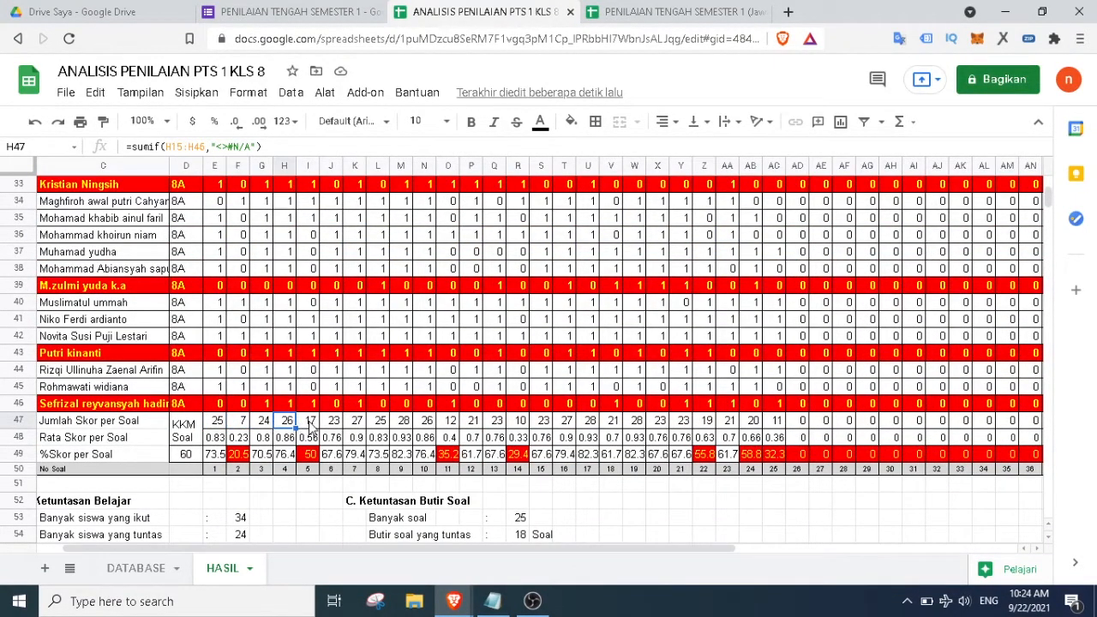
left_click(312, 426)
left_click(331, 426)
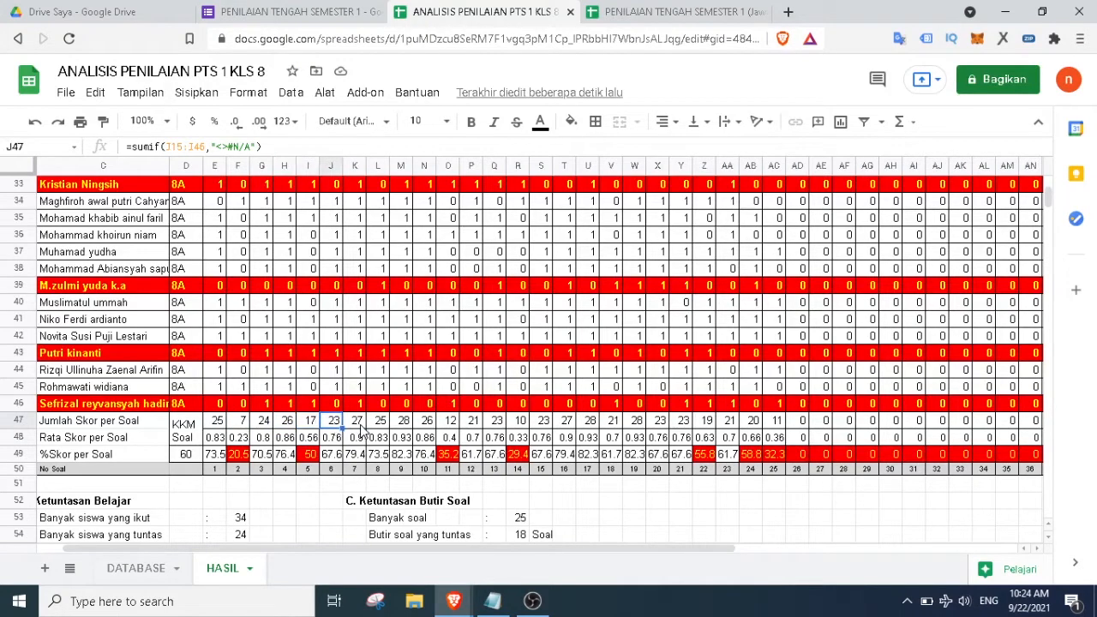
left_click(361, 425)
left_click(382, 422)
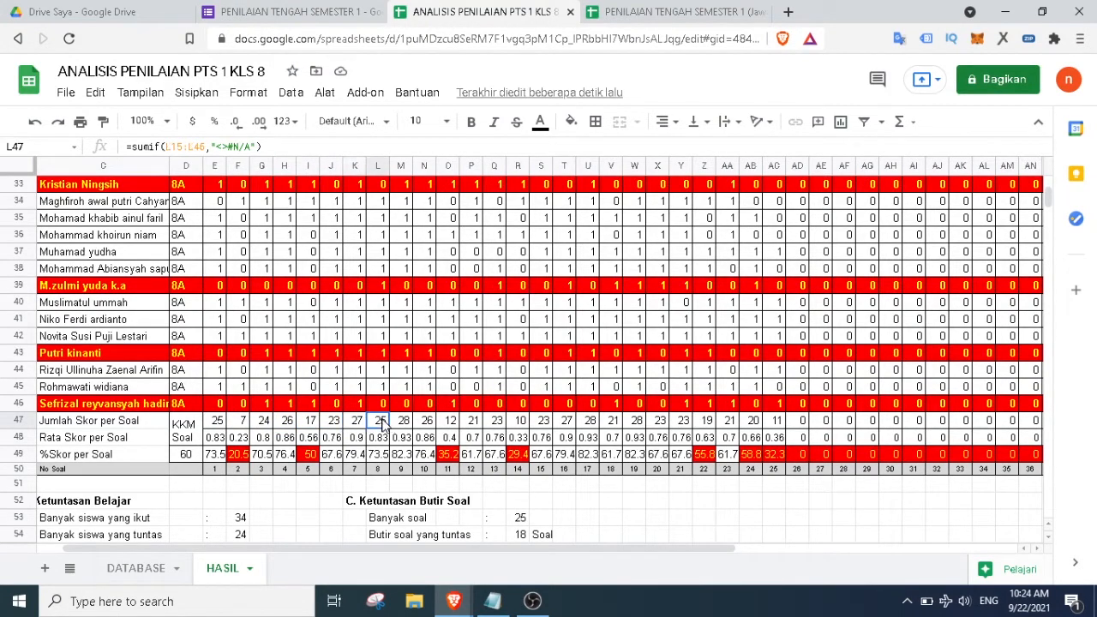
left_click(403, 424)
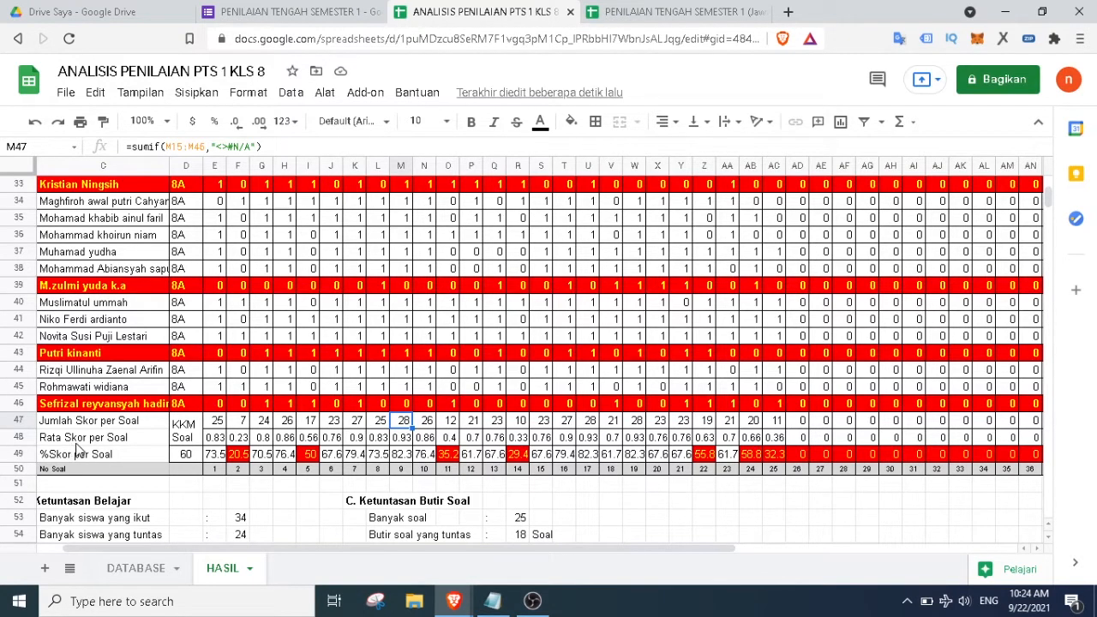
Examine question 1's Rata Skor per Soal and question 2's %Skor per Soal, tracing question 2 through the student scores
left_click(215, 438)
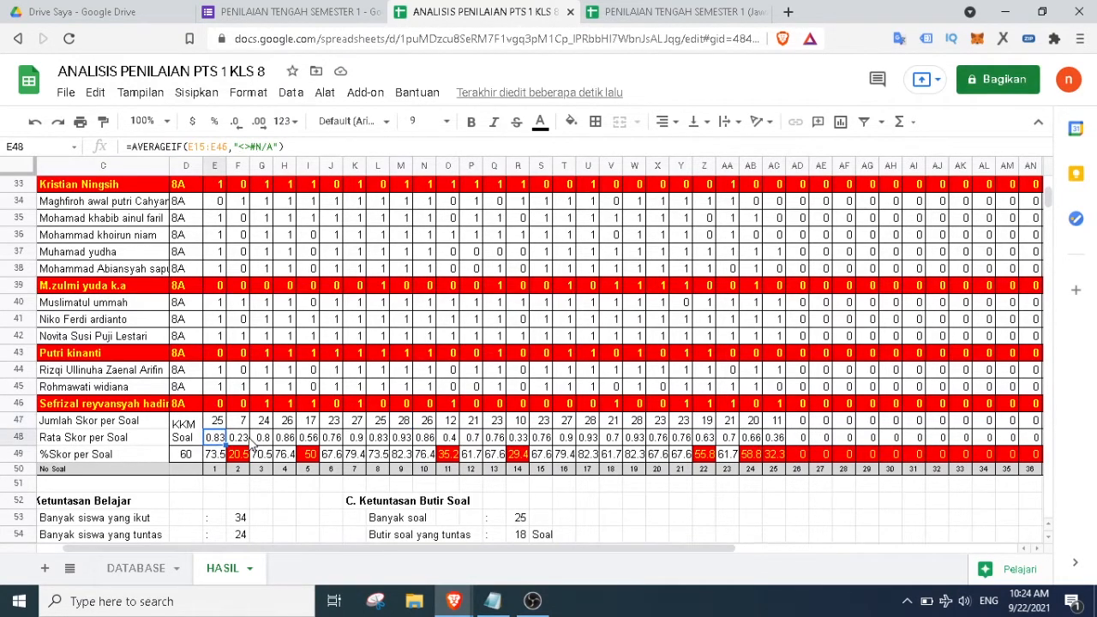
left_click(99, 457)
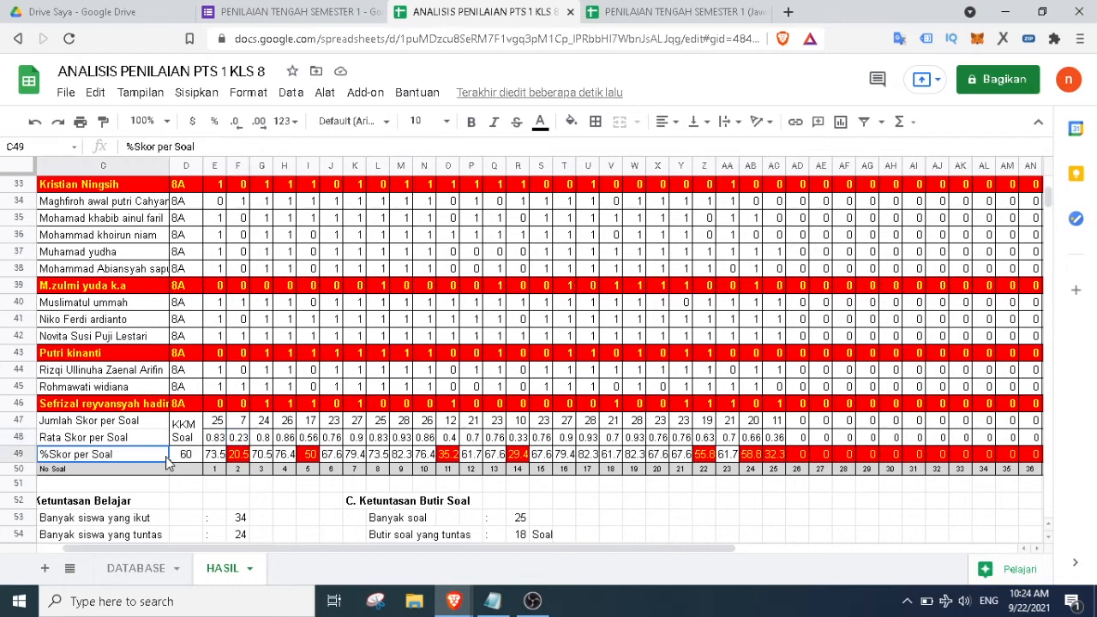
left_click(240, 458)
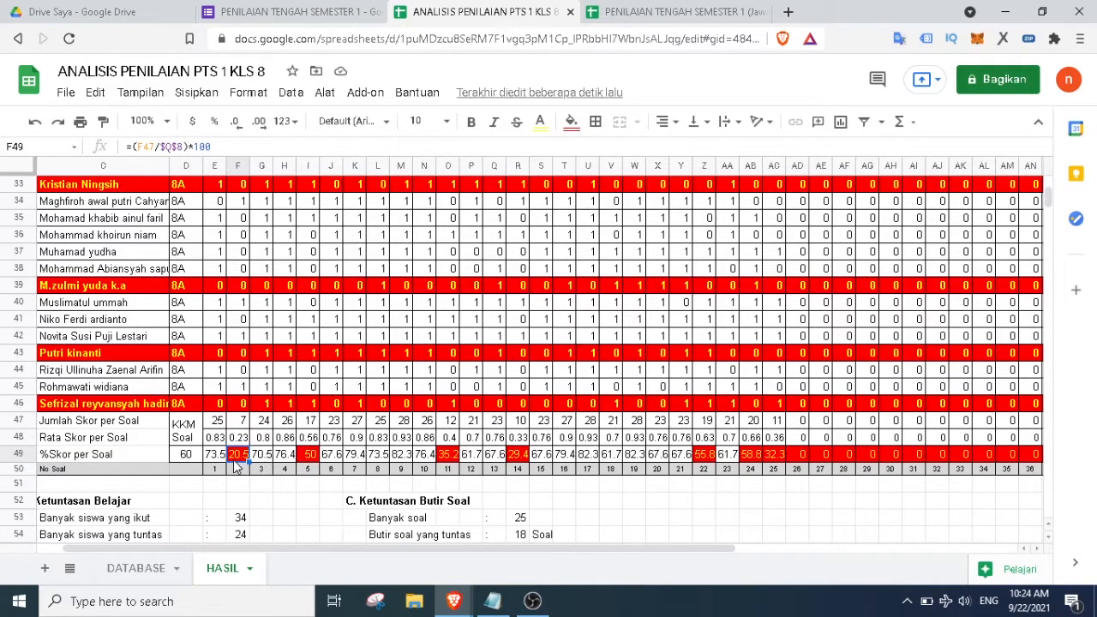
left_click(90, 472)
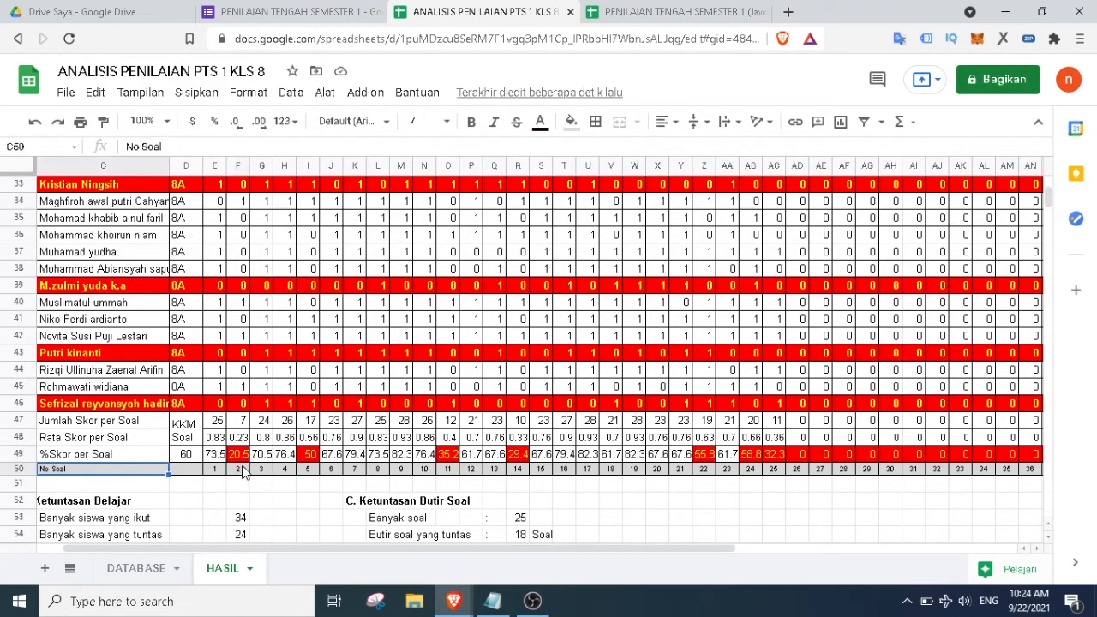
left_click(244, 470)
scroll(251, 455, "up", 3)
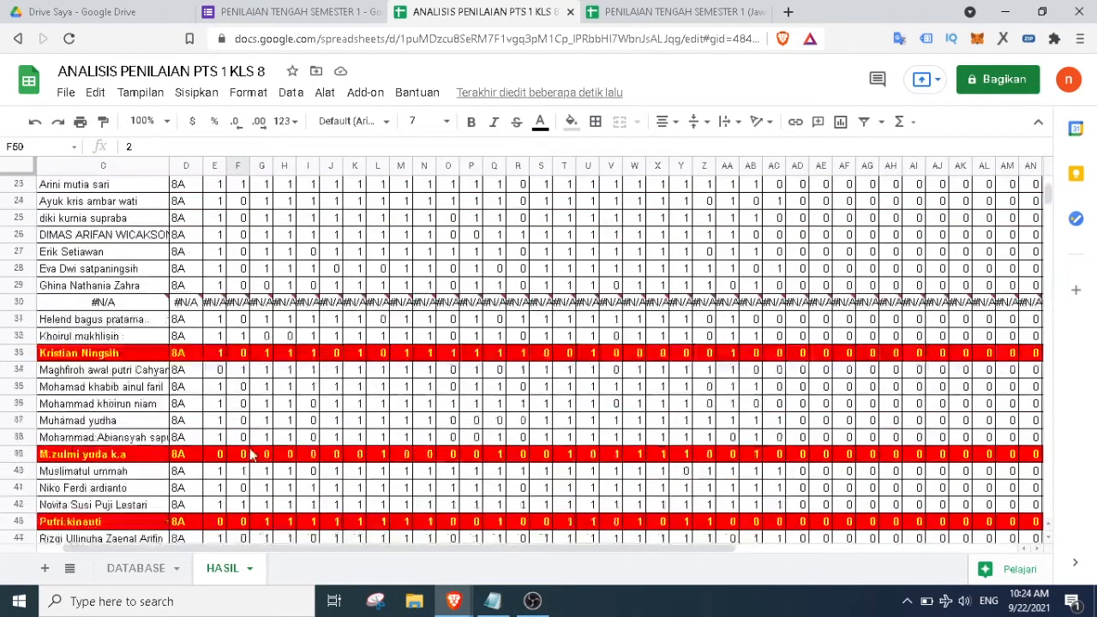
scroll(251, 456, "up", 7)
scroll(249, 456, "down", 9)
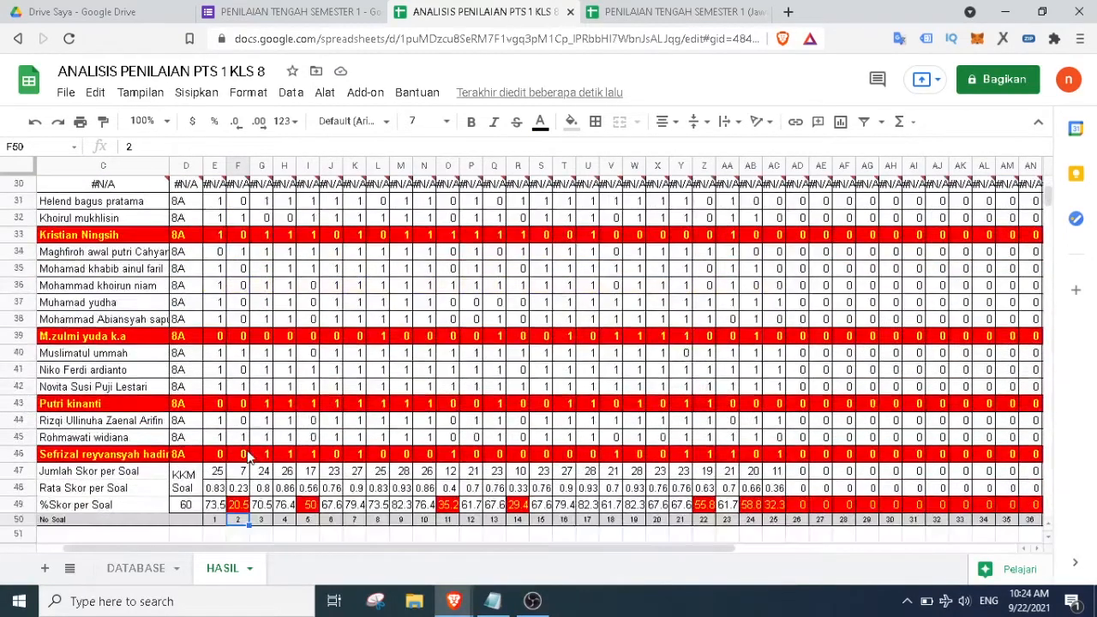
scroll(249, 455, "down", 2)
left_click(238, 466)
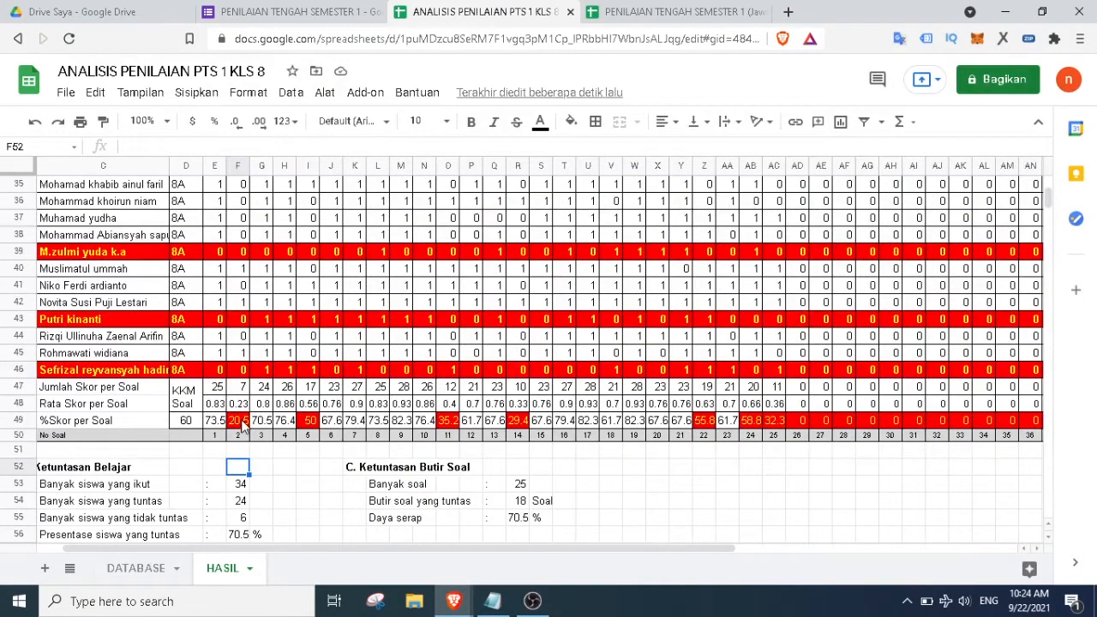
left_click(242, 431)
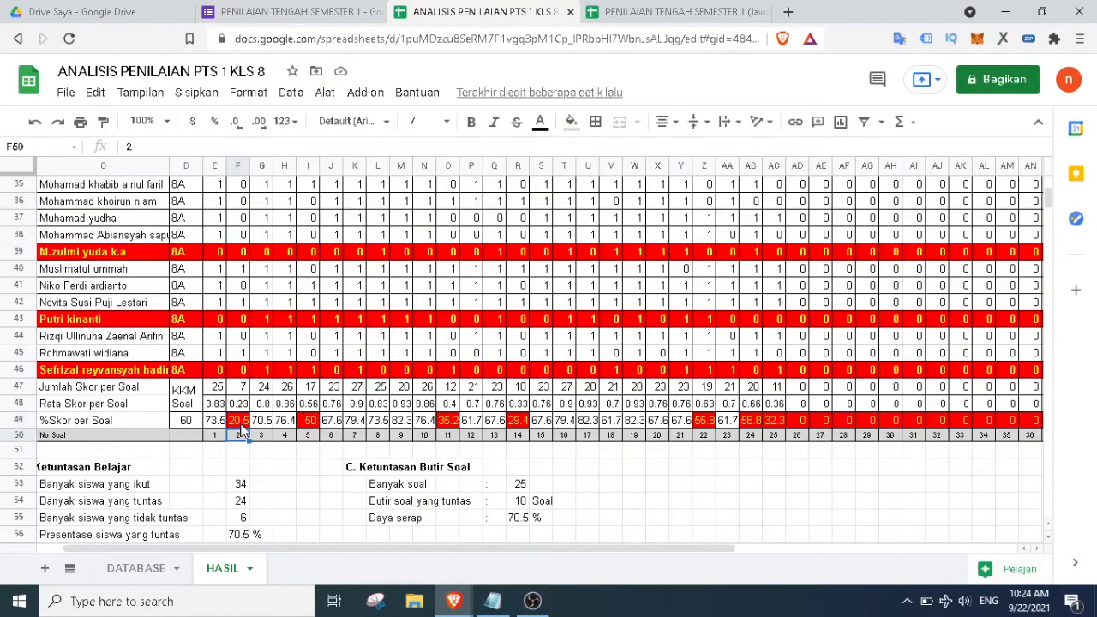
left_click(240, 421)
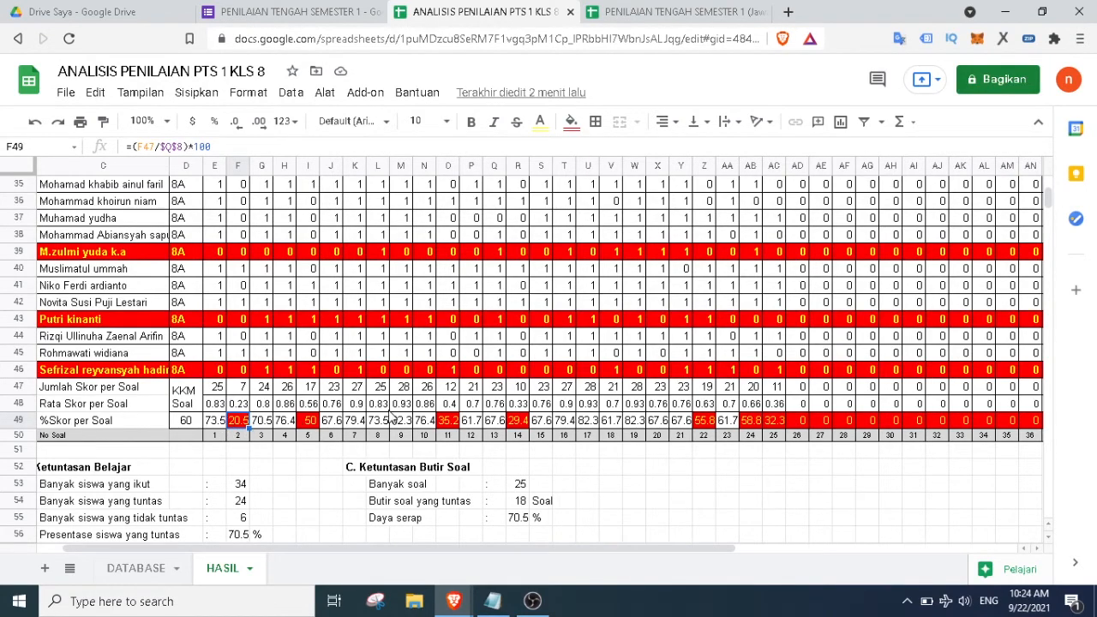
Check the KKM and Peserta values in the header, and examine the red %Skor per Soal cells for questions 5, 11 and 14
scroll(409, 407, "up", 10)
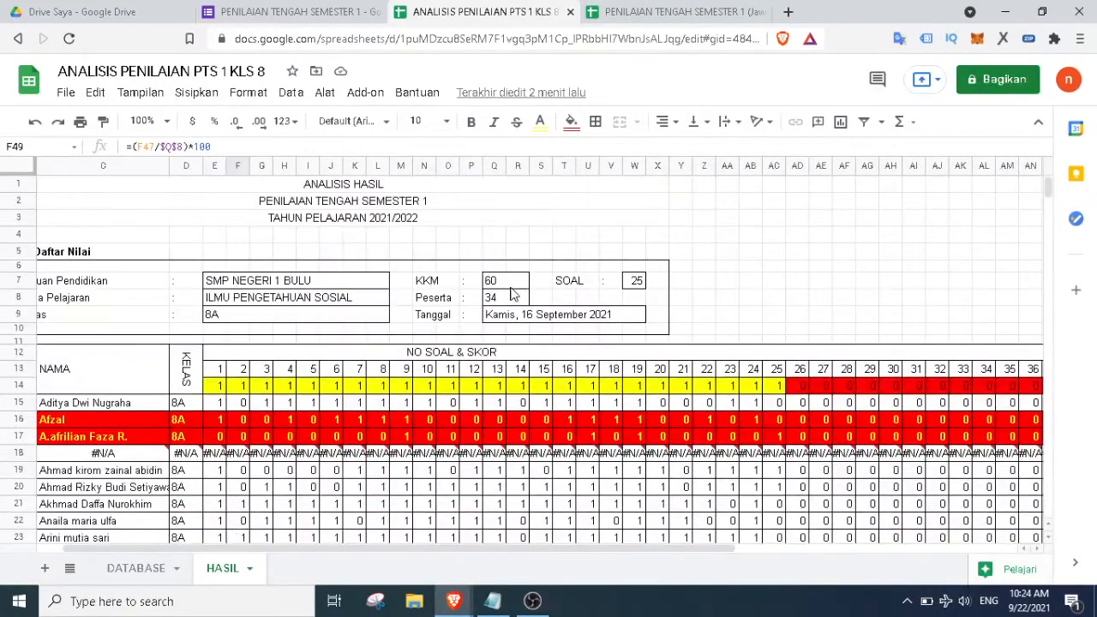
scroll(426, 381, "down", 13)
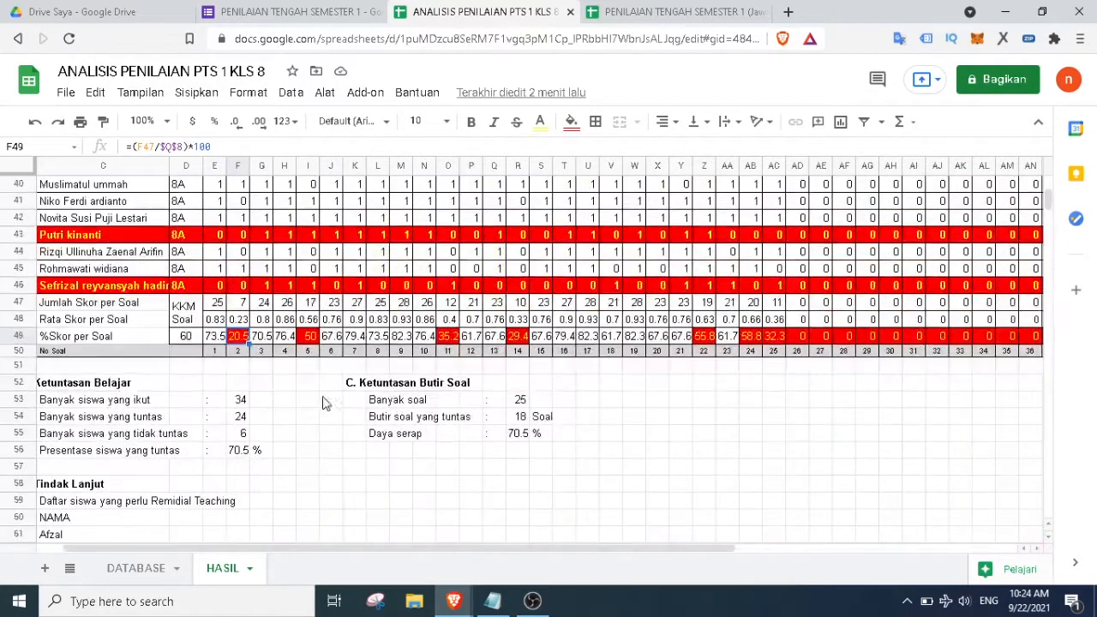
scroll(200, 364, "up", 2)
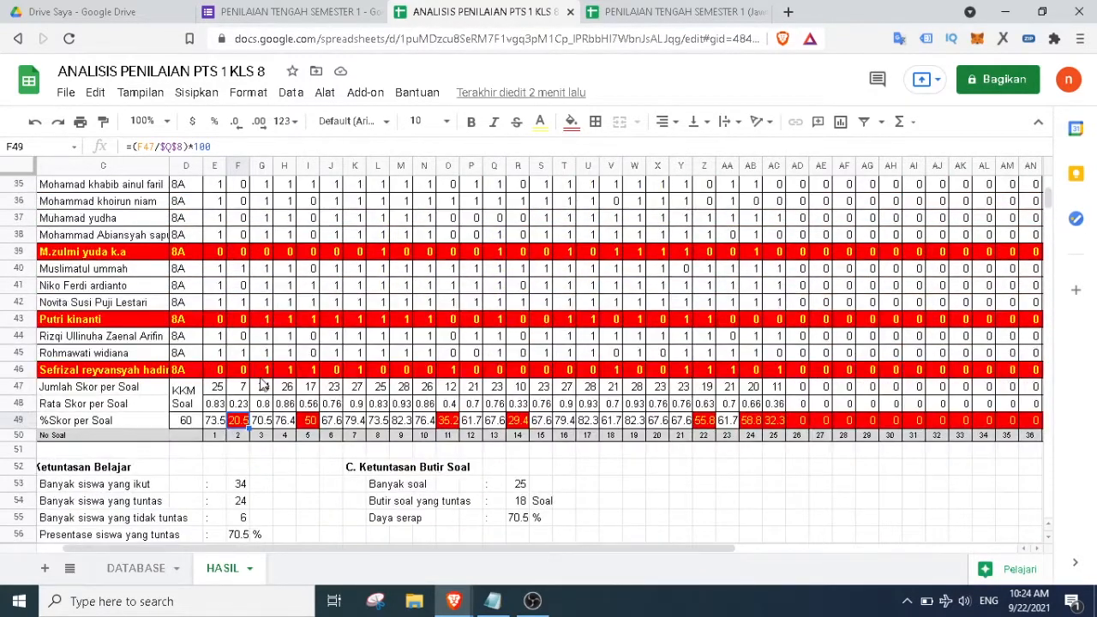
scroll(262, 385, "up", 1)
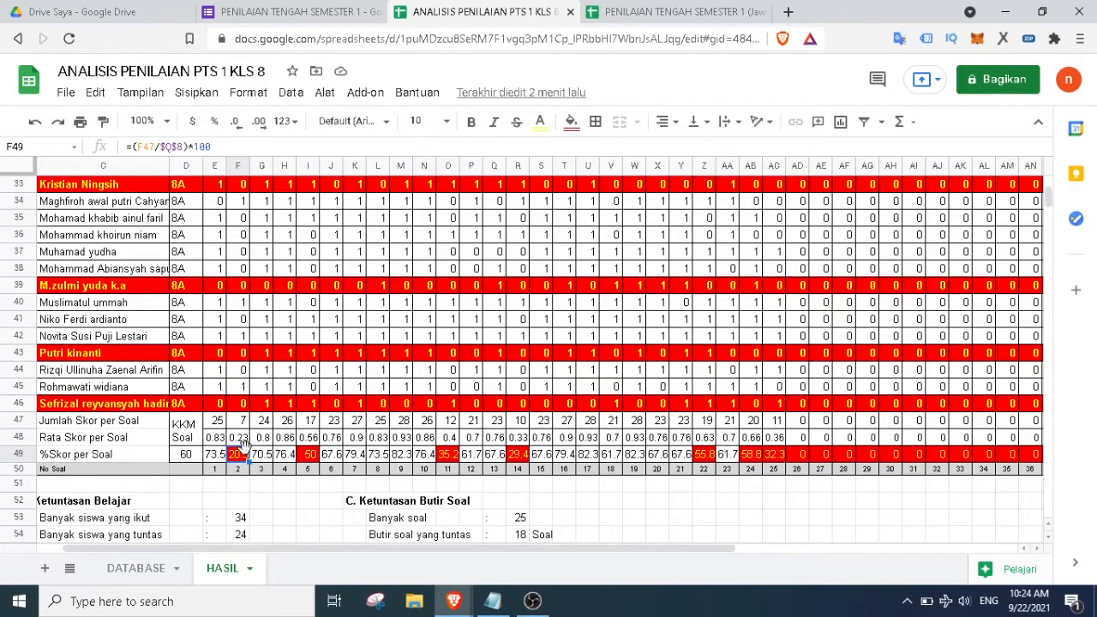
left_click(310, 455)
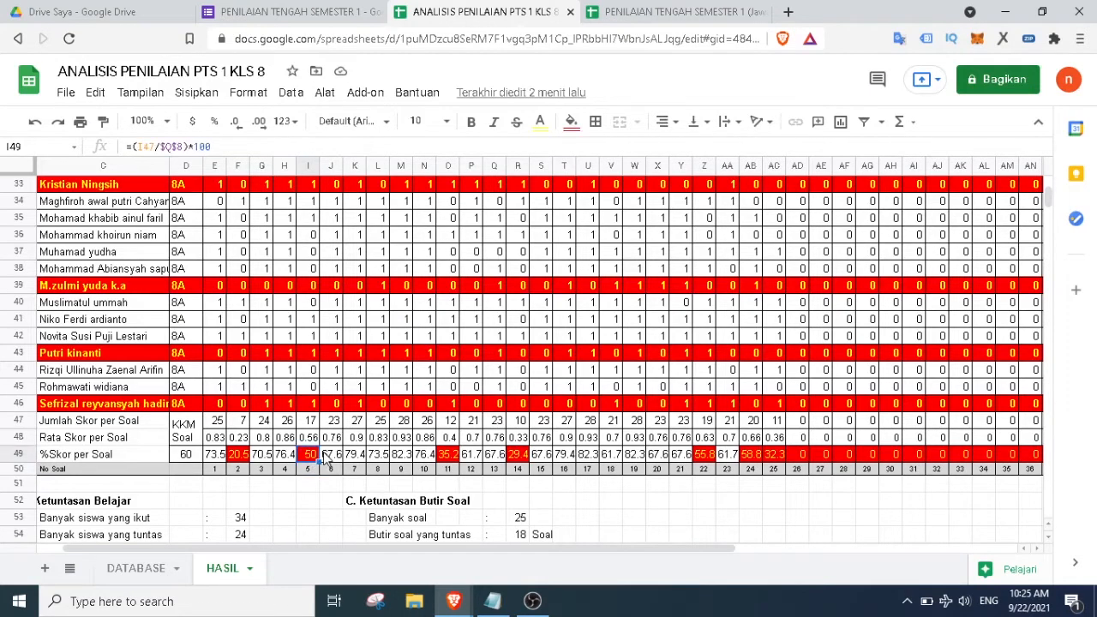
left_click(449, 456)
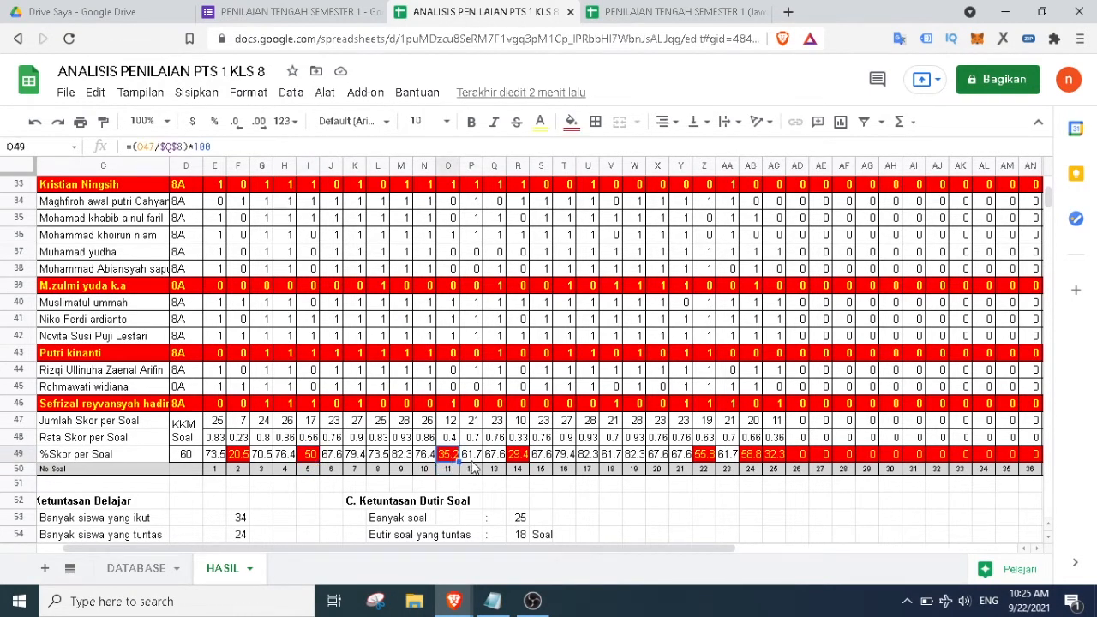
left_click(519, 468)
left_click(524, 457)
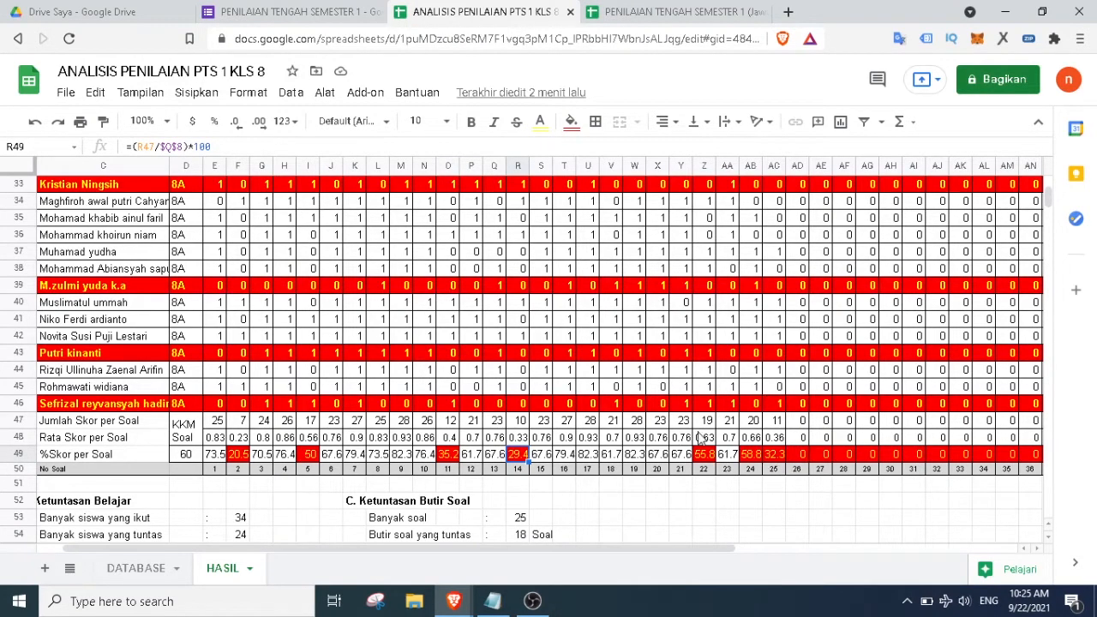
Examine the Ketuntasan Belajar formulas for students taking part, students who passed and students who did not pass
scroll(679, 438, "down", 2)
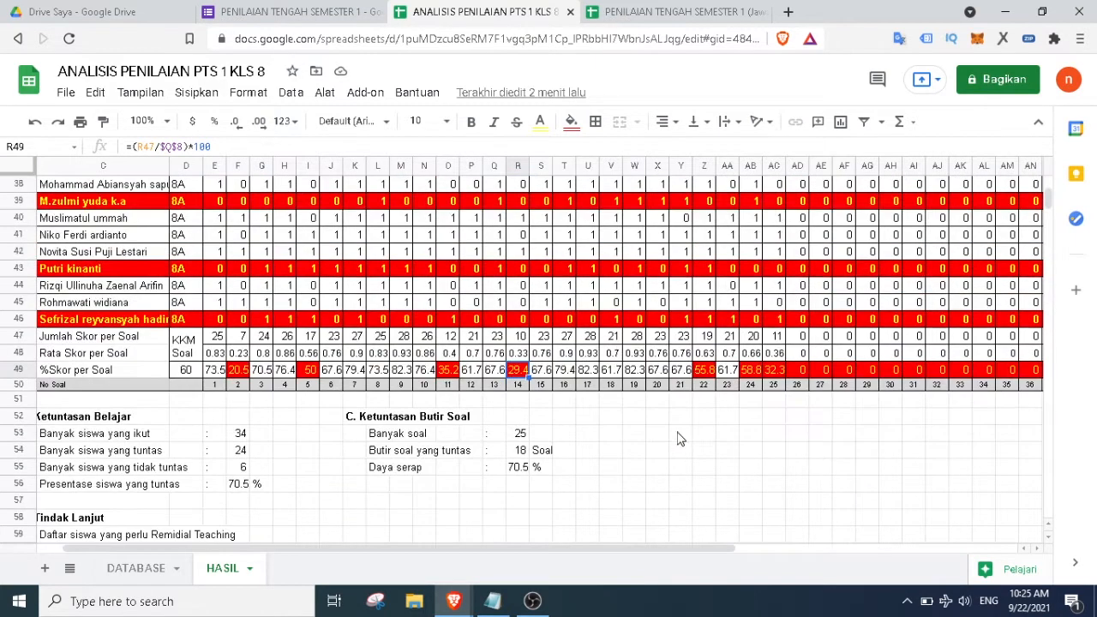
scroll(679, 438, "down", 1)
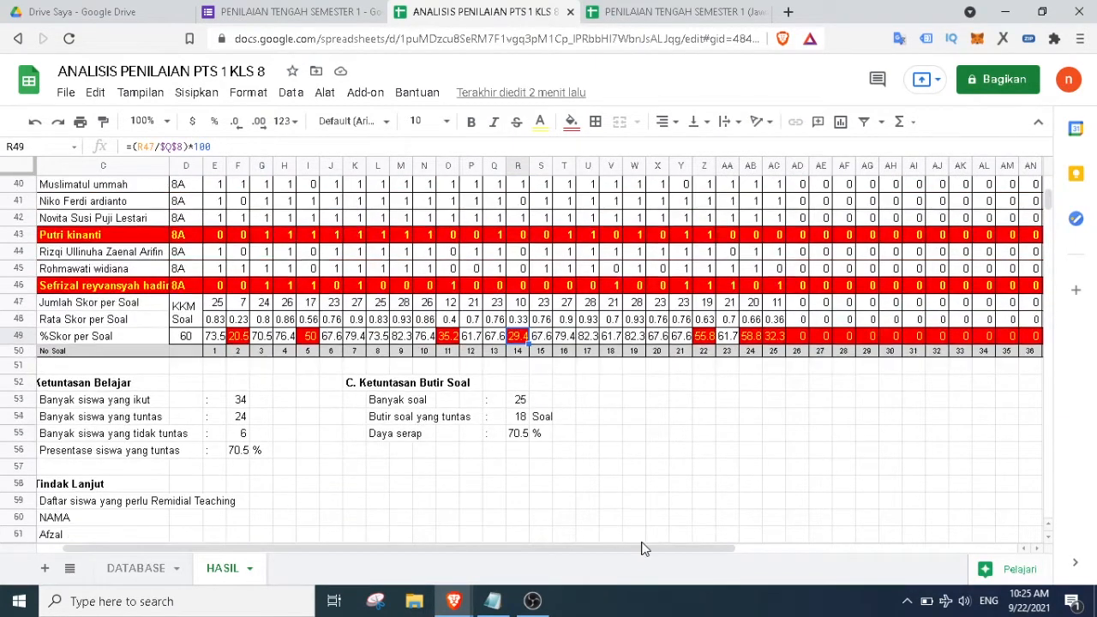
left_click_drag(642, 543, 577, 502)
scroll(577, 502, "down", 1)
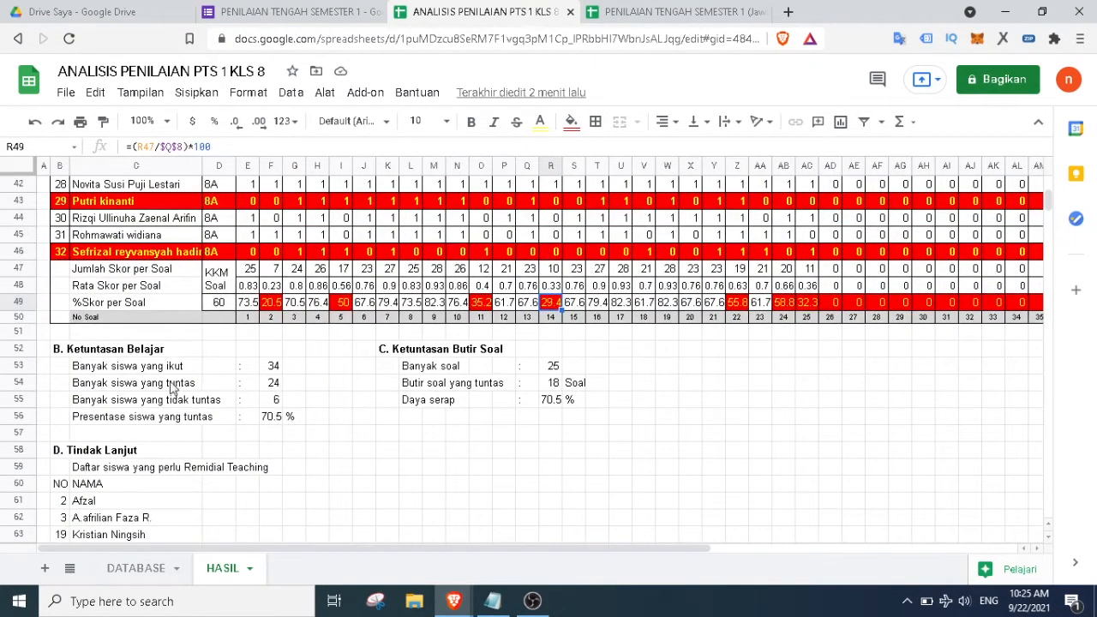
left_click(149, 369)
left_click(279, 370)
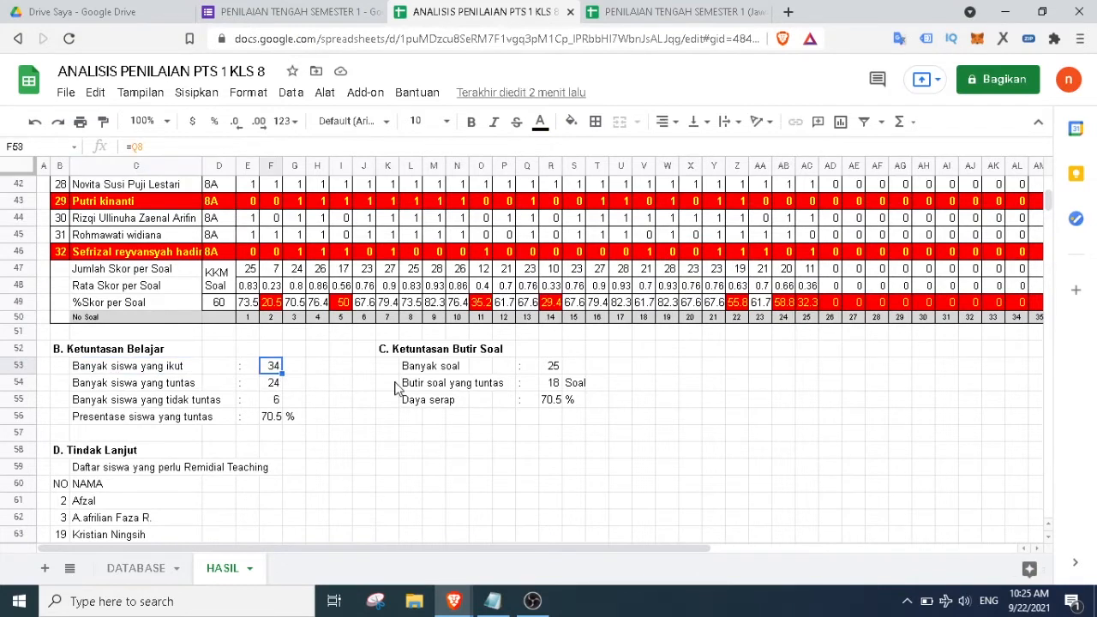
left_click(112, 387)
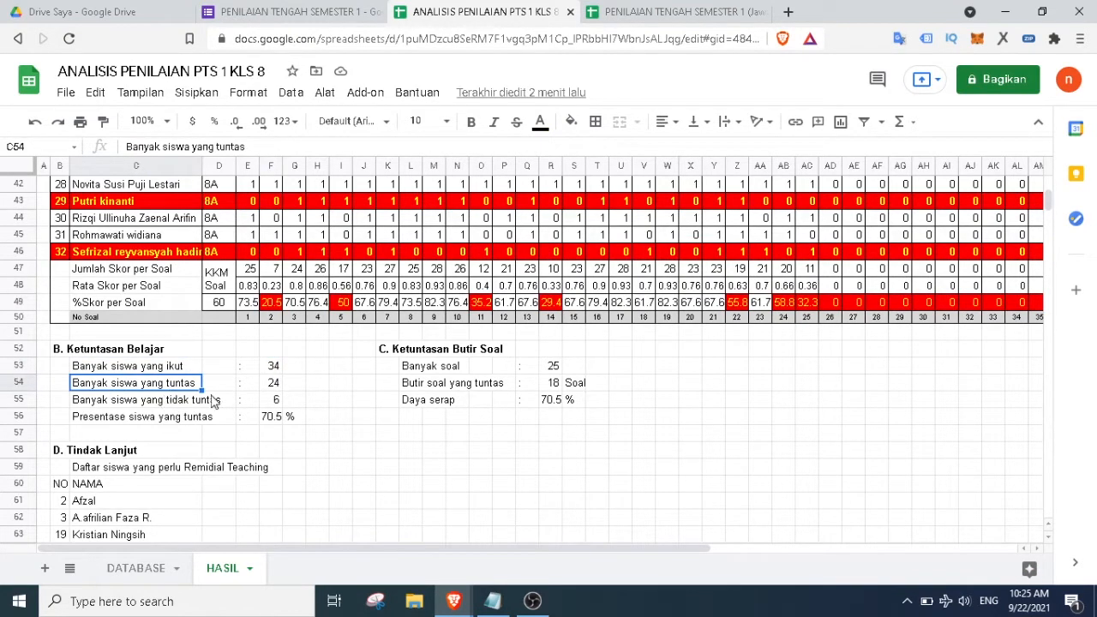
left_click(280, 386)
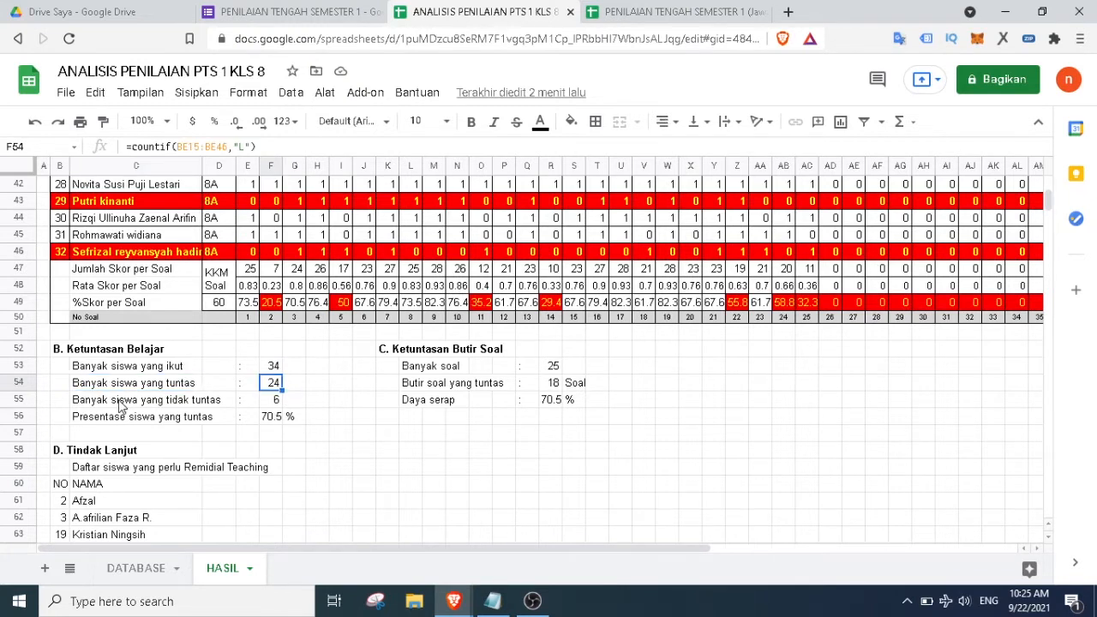
left_click(108, 404)
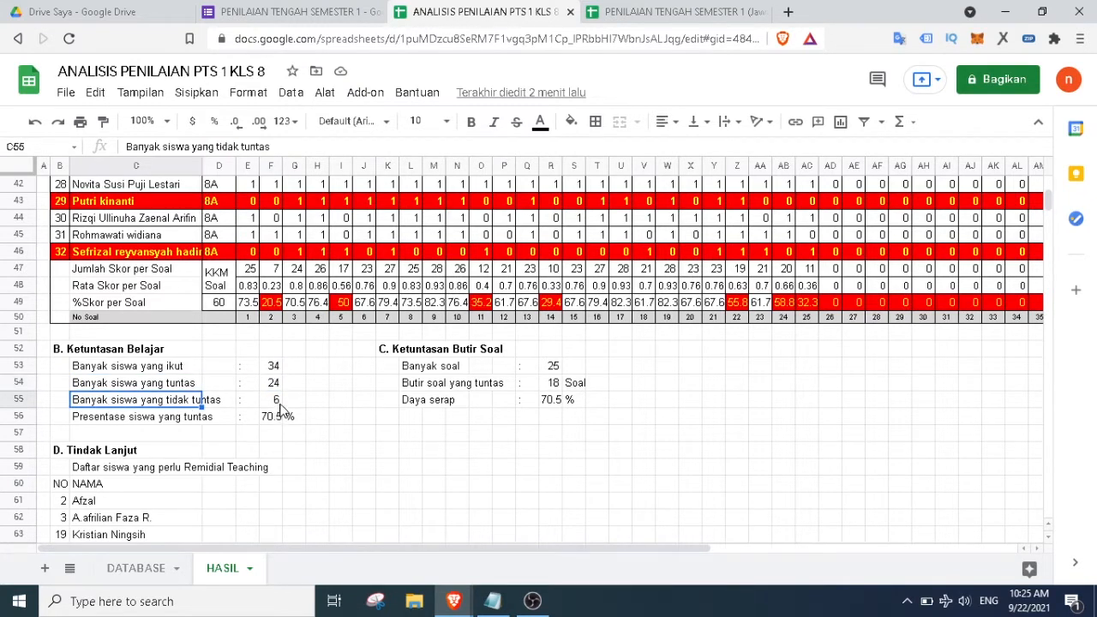
left_click(277, 402)
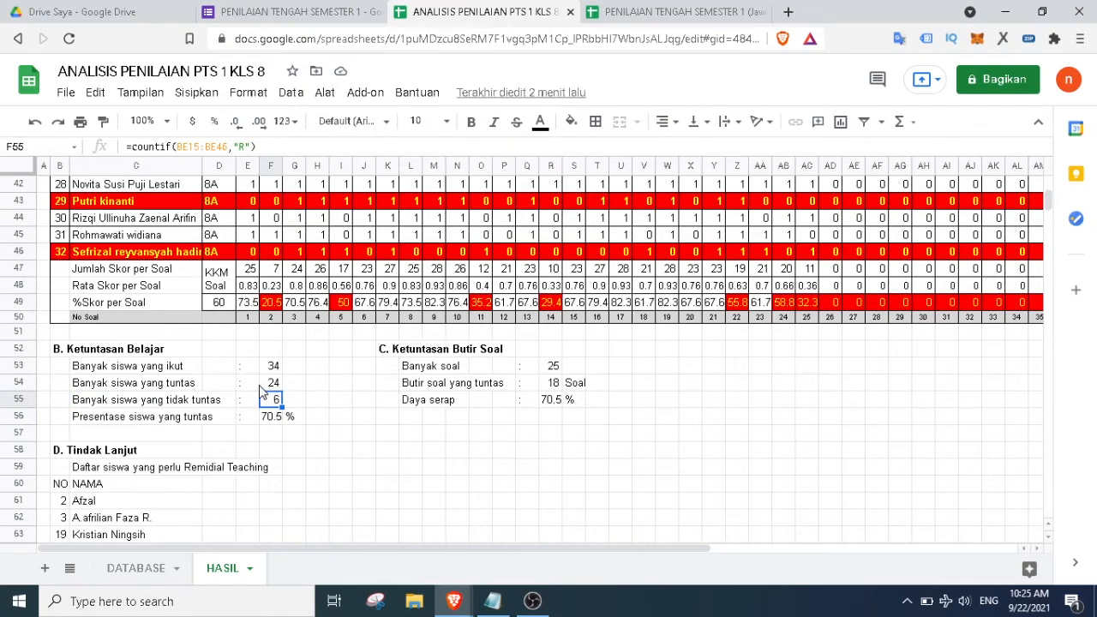
Check the #N/A rows for student numbers 4 and 16 in the Daftar Nilai table
scroll(302, 385, "up", 6)
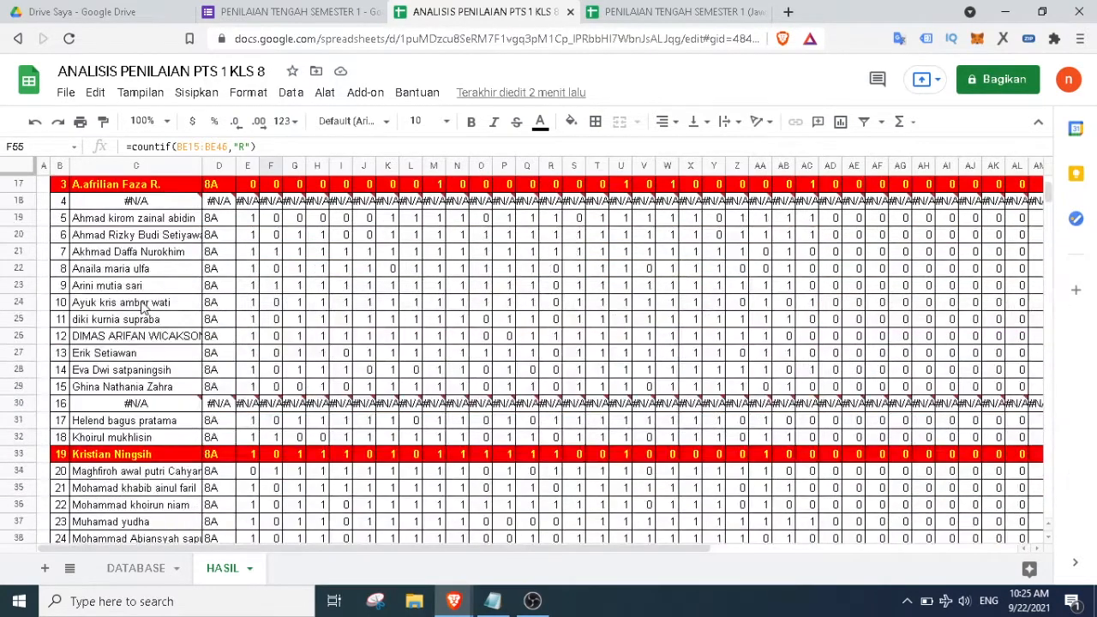
scroll(223, 221, "up", 1)
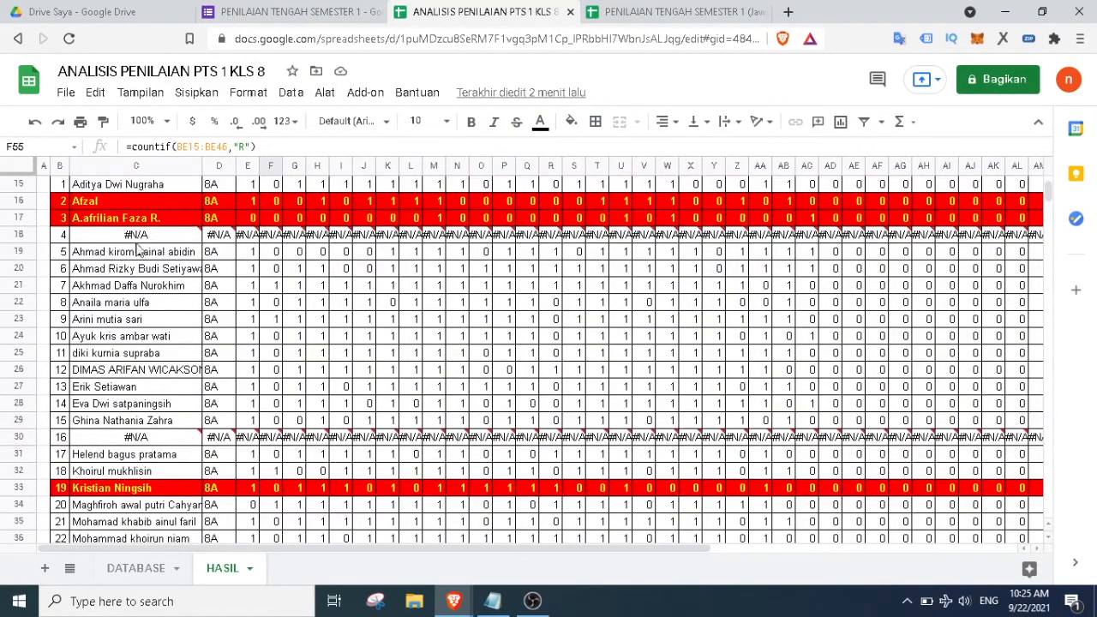
left_click(63, 241)
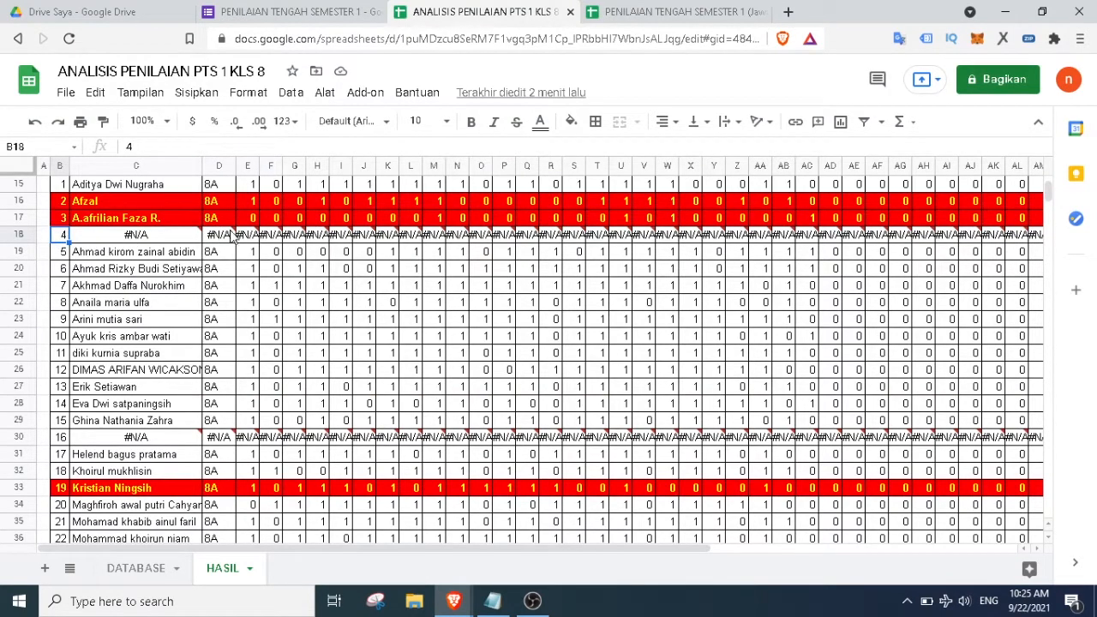
left_click(67, 441)
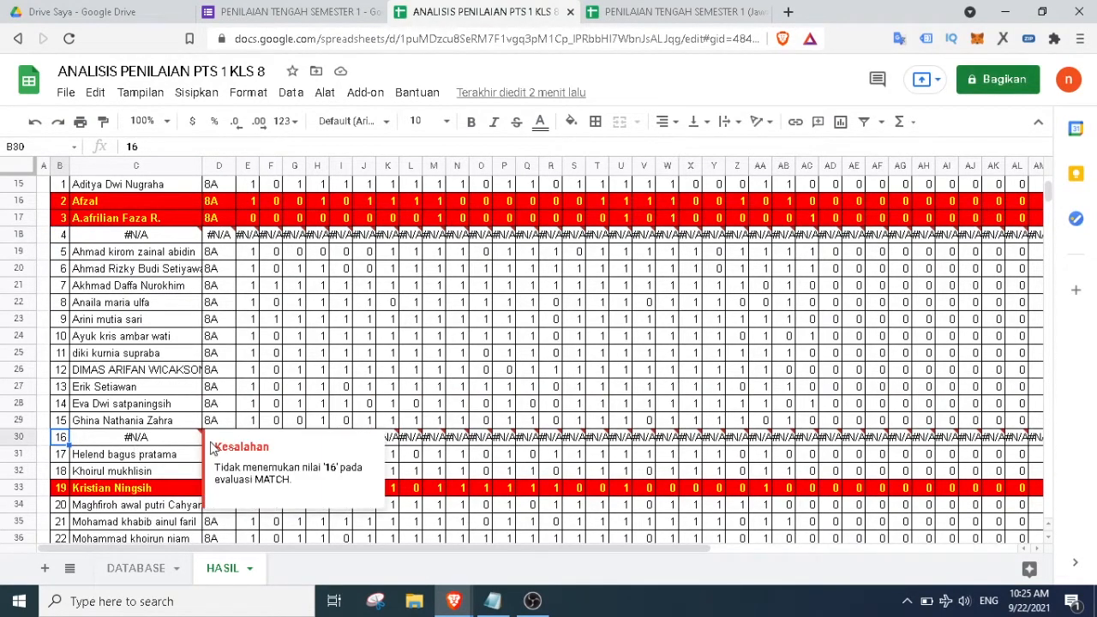
Recheck the passed and not-passed counts in Ketuntasan Belajar, and examine the Presentase siswa yang tuntas formula
scroll(193, 411, "down", 5)
scroll(192, 411, "up", 2)
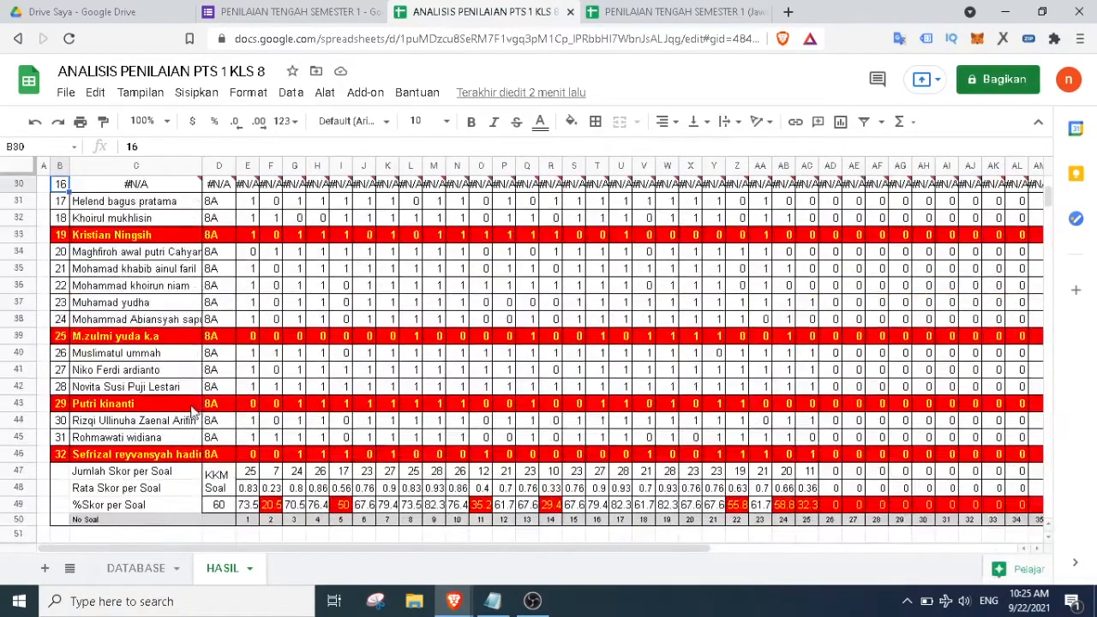
scroll(192, 411, "down", 3)
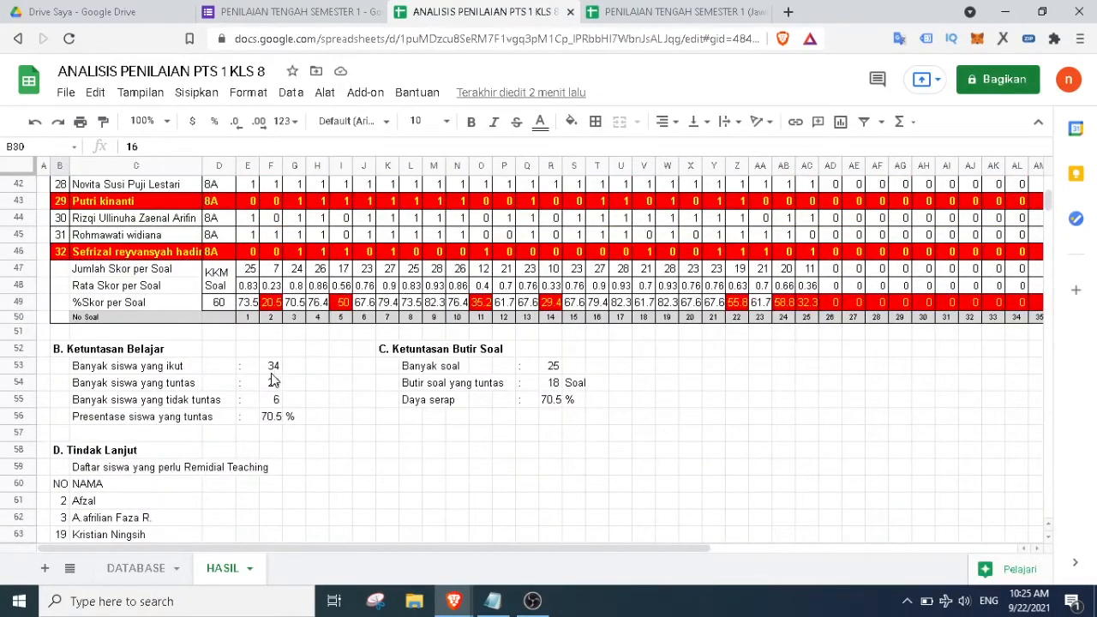
left_click(274, 385)
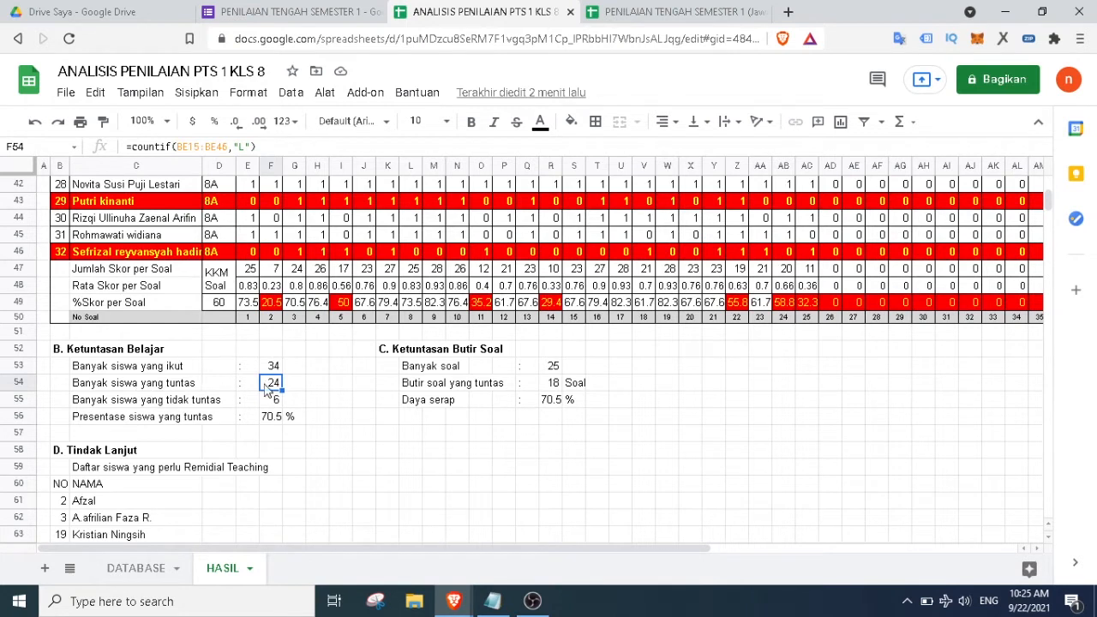
key("Down")
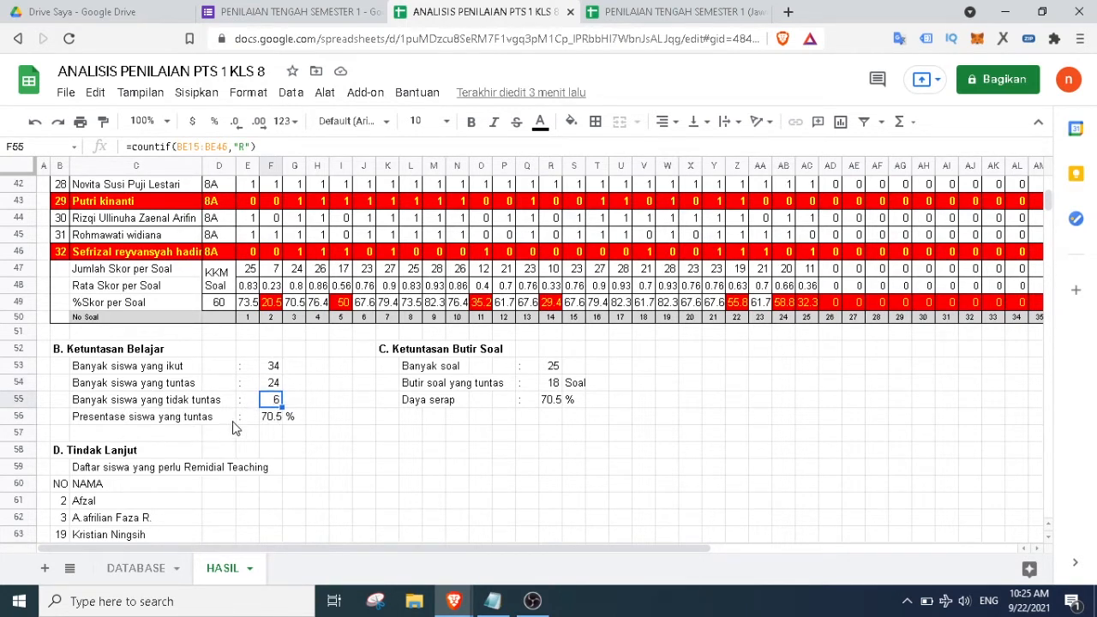
left_click(267, 419)
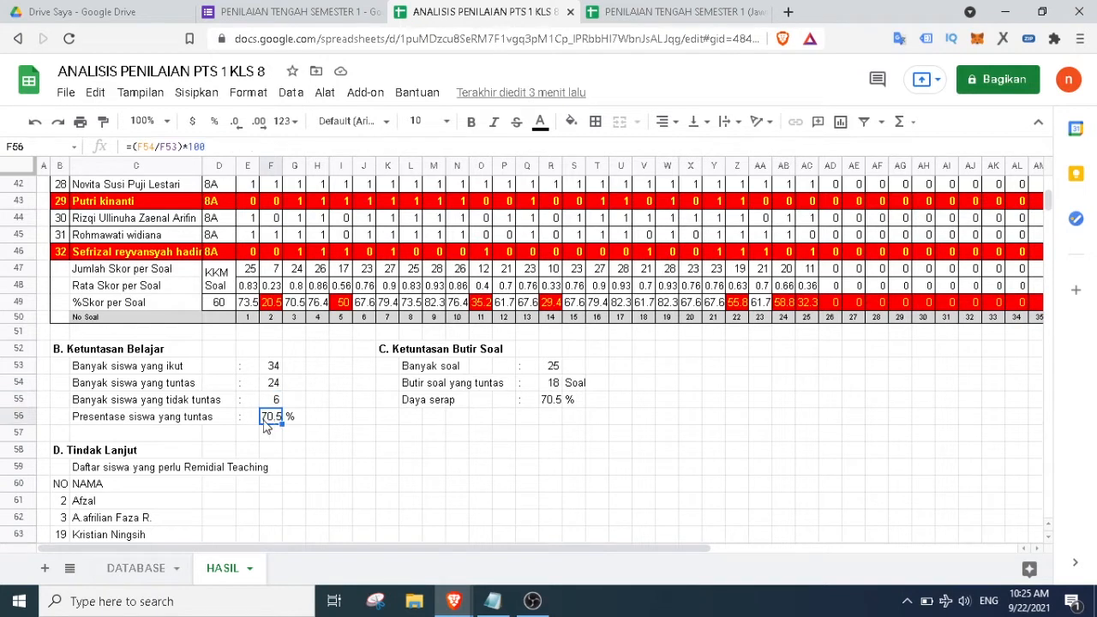
Examine Banyak soal and Butir soal yang tuntas under Ketuntasan Butir Soal, comparing the latter with the %Skor per Soal row
left_click(445, 371)
left_click(554, 368)
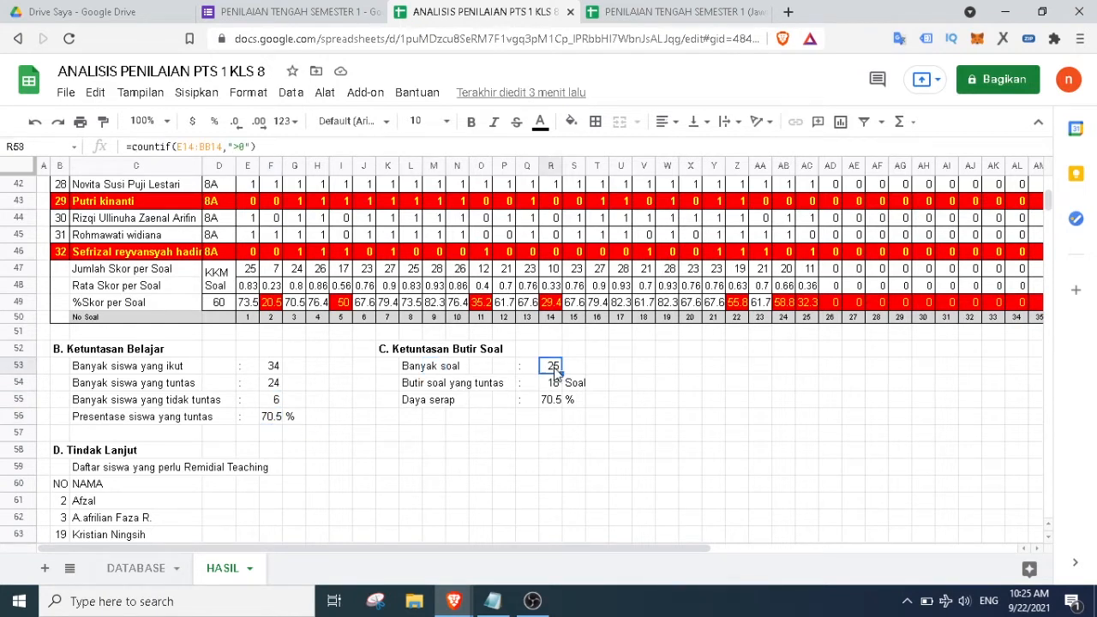
left_click(410, 384)
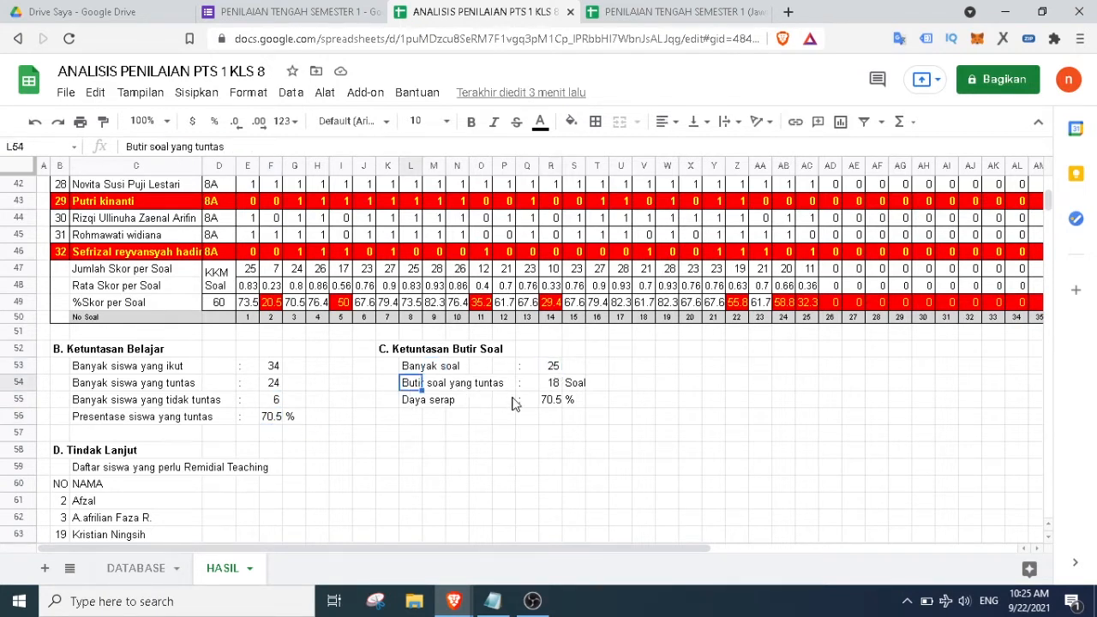
left_click(554, 387)
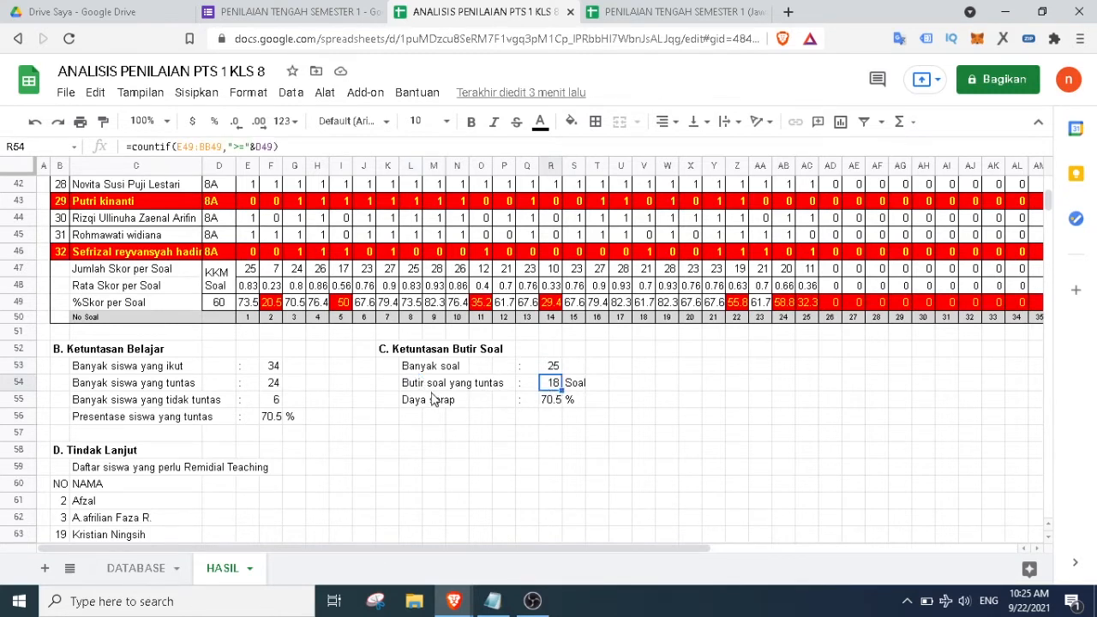
left_click_drag(247, 309, 761, 309)
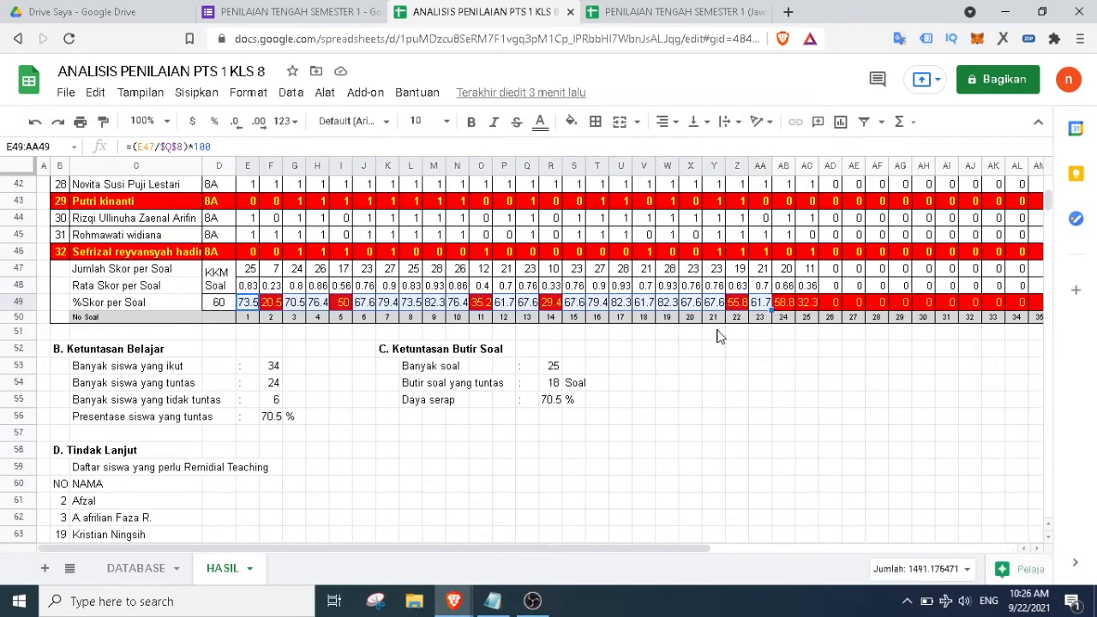
left_click(649, 390)
left_click(550, 386)
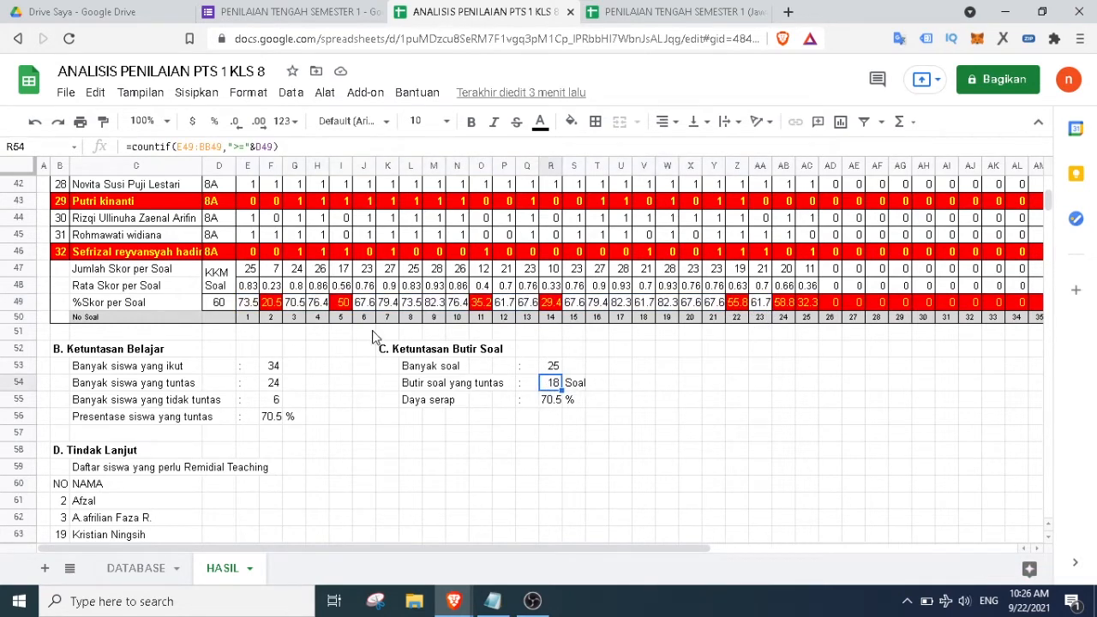
Examine the Daya serap formula and trace it to the student counts in Ketuntasan Belajar
scroll(600, 381, "down", 1)
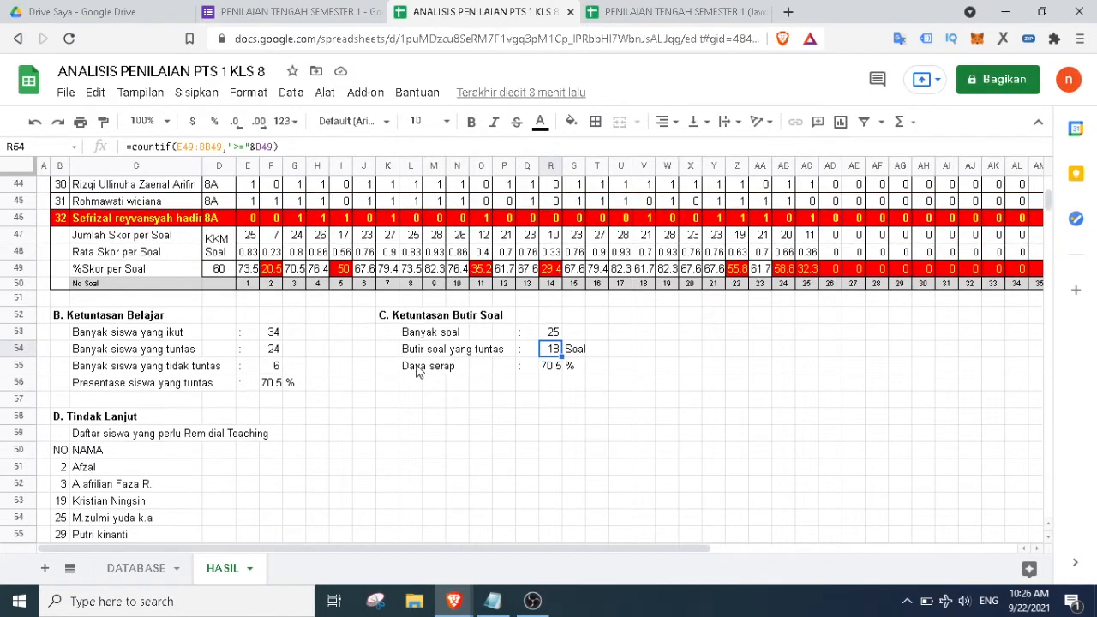
left_click(418, 370)
left_click(549, 368)
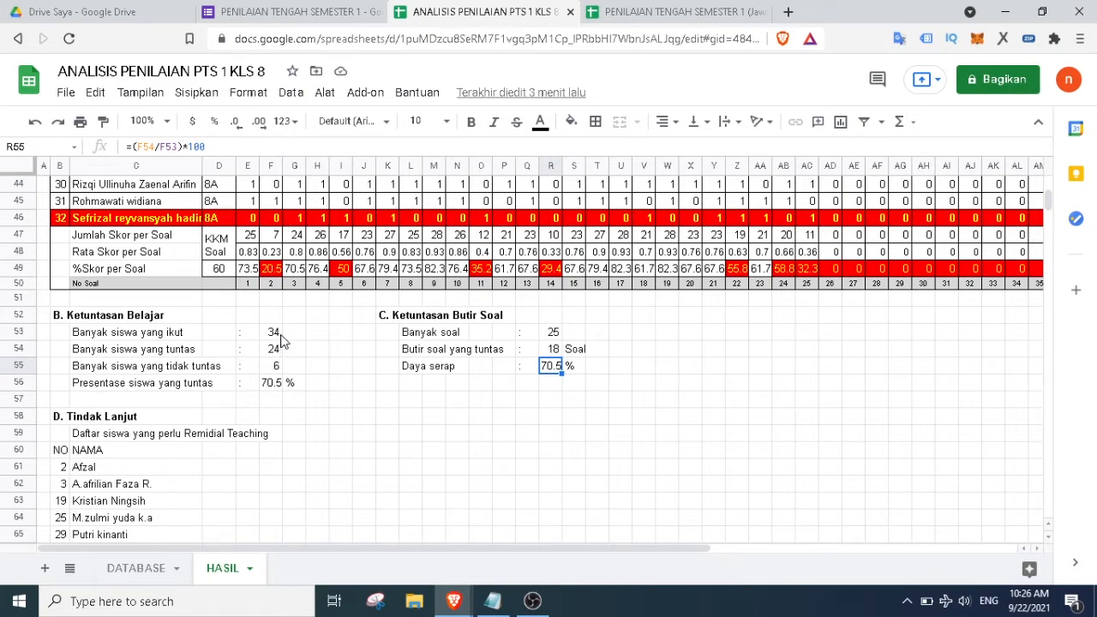
left_click(573, 398)
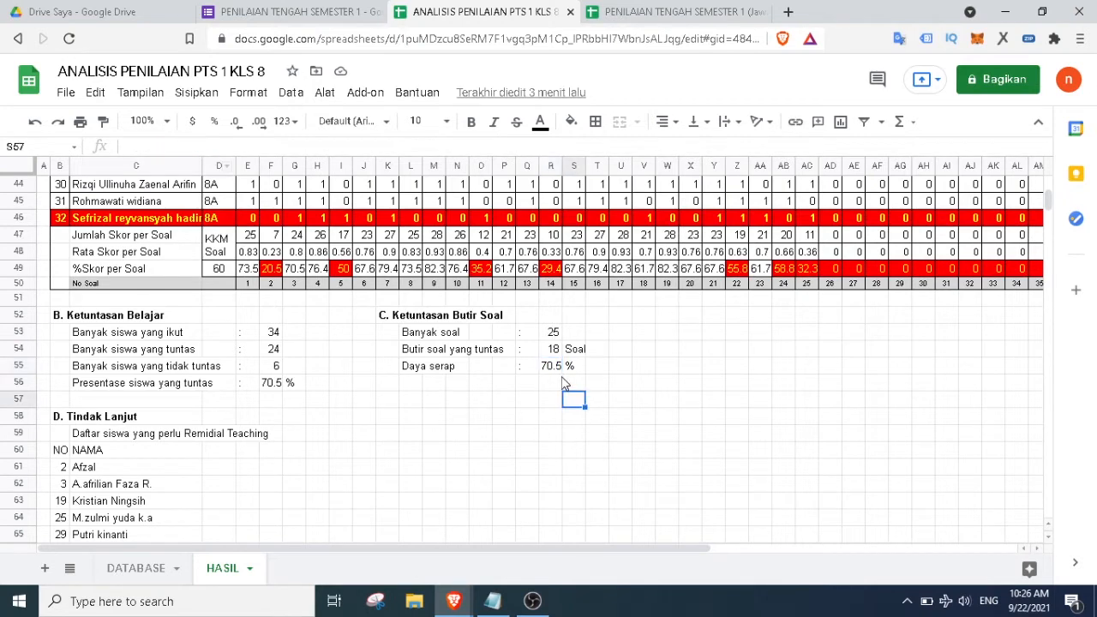
left_click(550, 366)
Examine the Tindak Lanjut list of students needing Remidial Teaching, including its FILTER formula and the listed entries
left_click(294, 415)
scroll(335, 428, "down", 2)
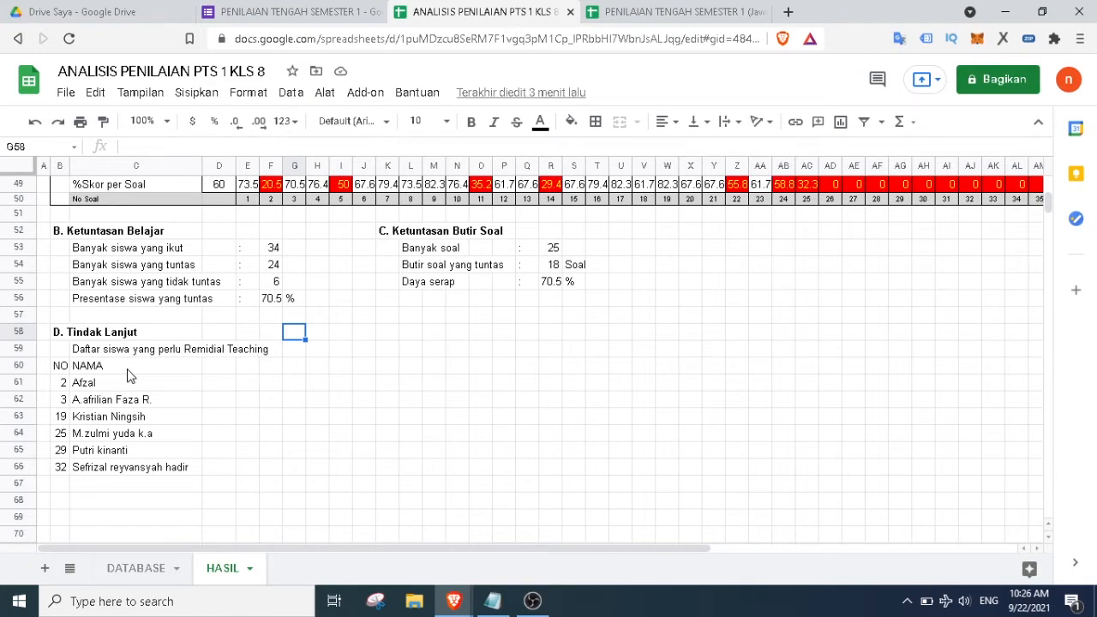
left_click(97, 368)
scroll(288, 384, "down", 1)
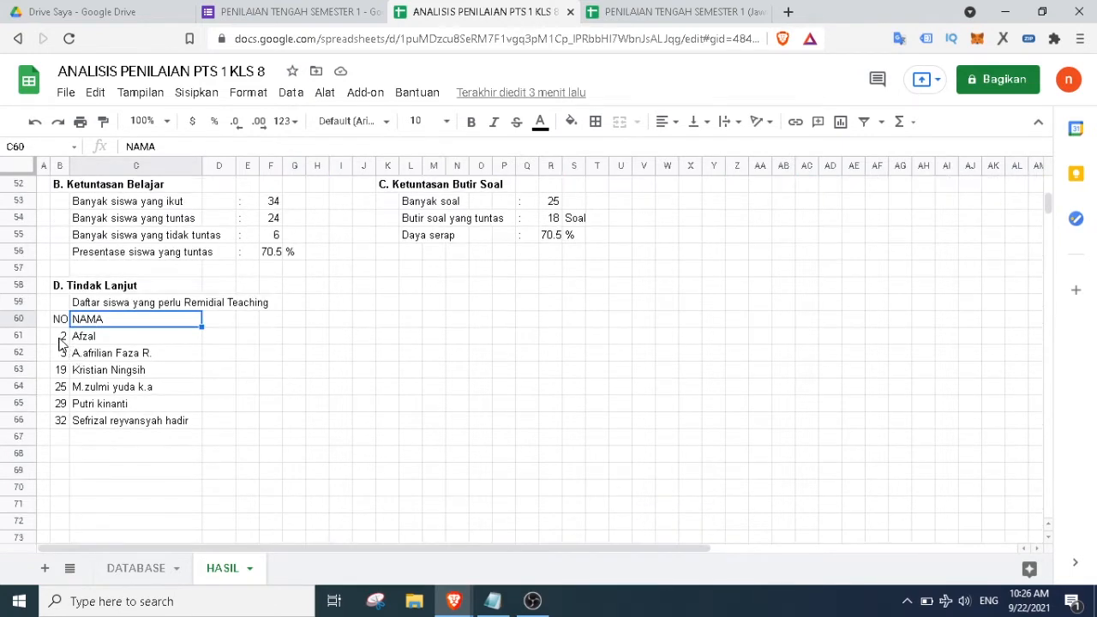
left_click(61, 337)
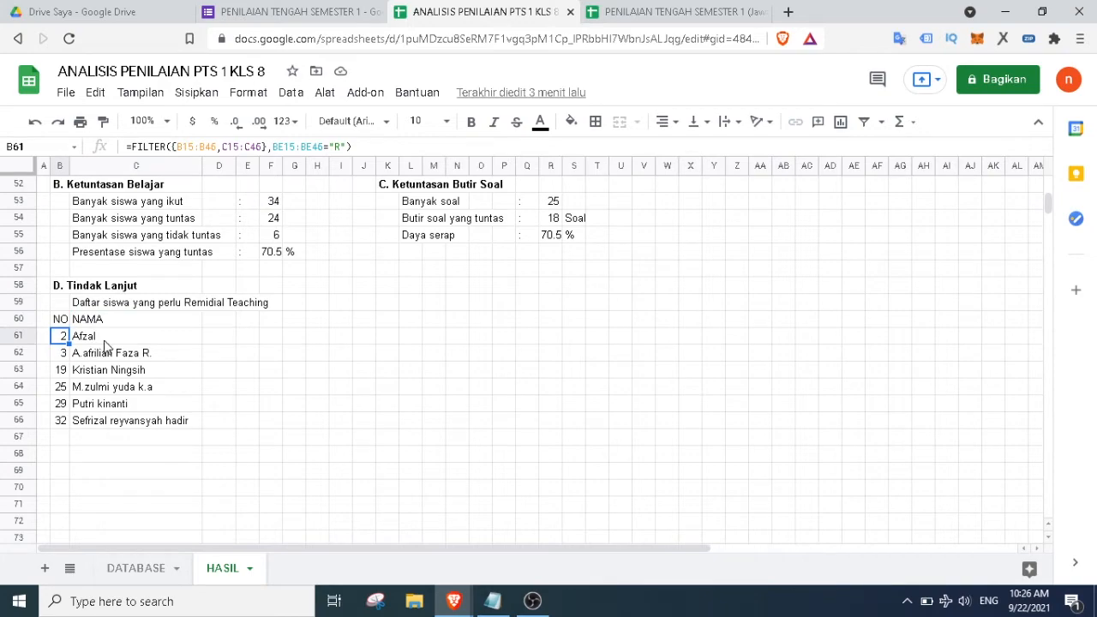
left_click(104, 341)
left_click(108, 356)
left_click(124, 390)
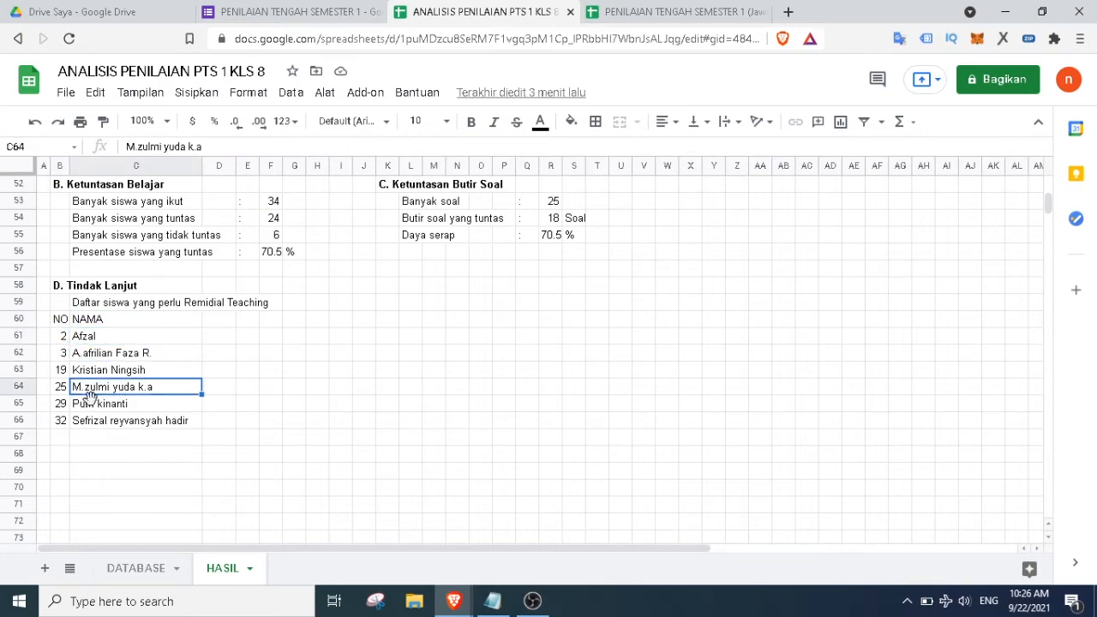
left_click(62, 404)
left_click(94, 421)
Set Kelas in the HASIL header to 8B and review the student score rows for that class
scroll(501, 407, "up", 4)
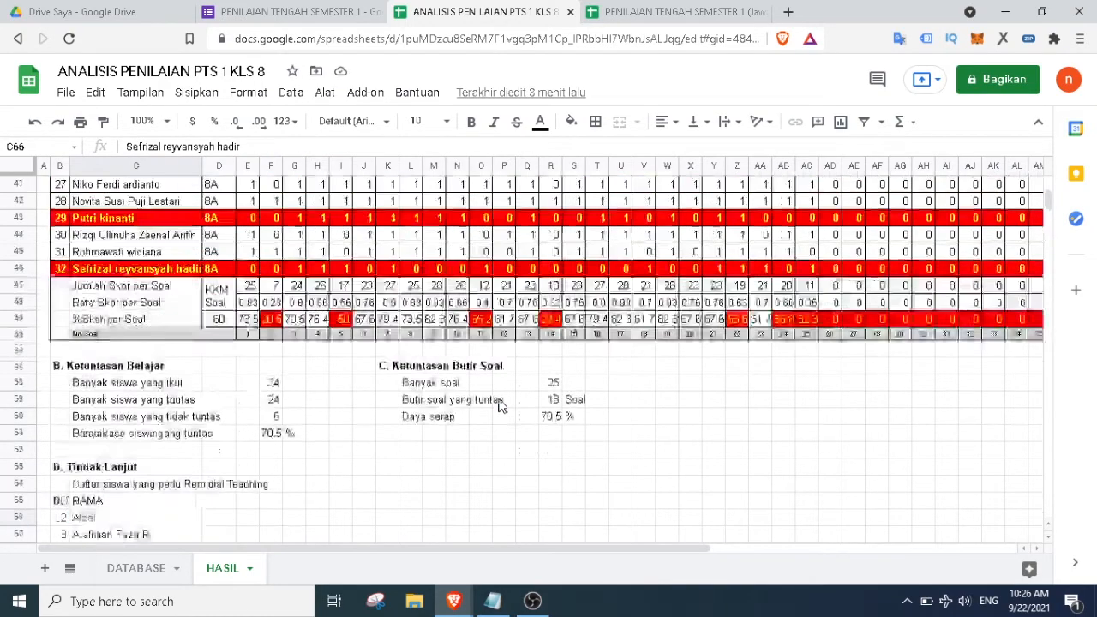
scroll(501, 407, "up", 10)
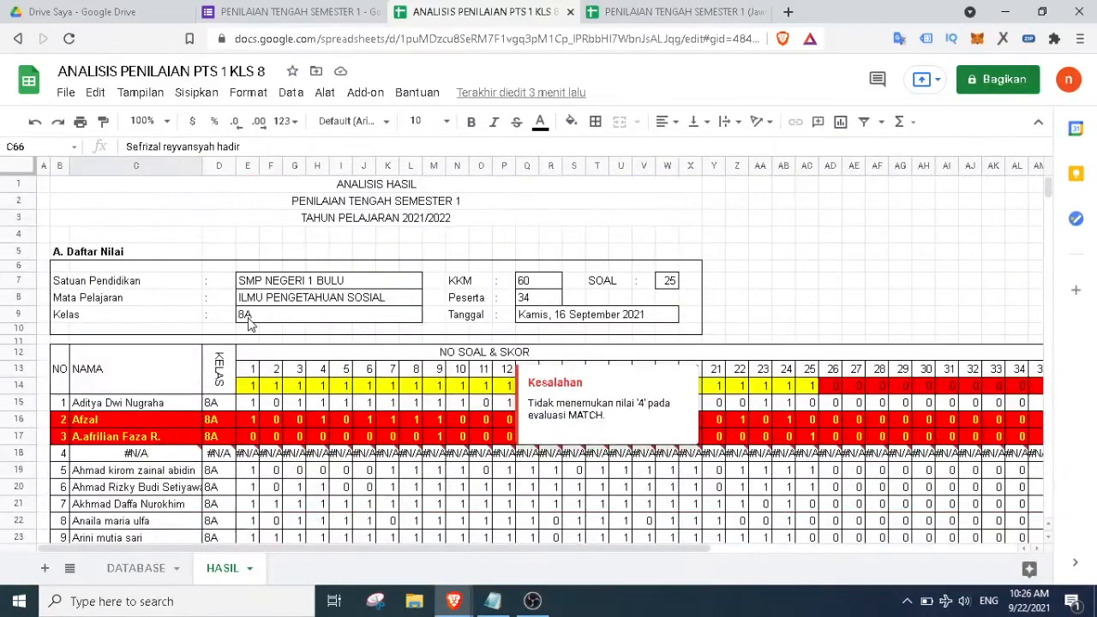
left_click(248, 318)
type("8")
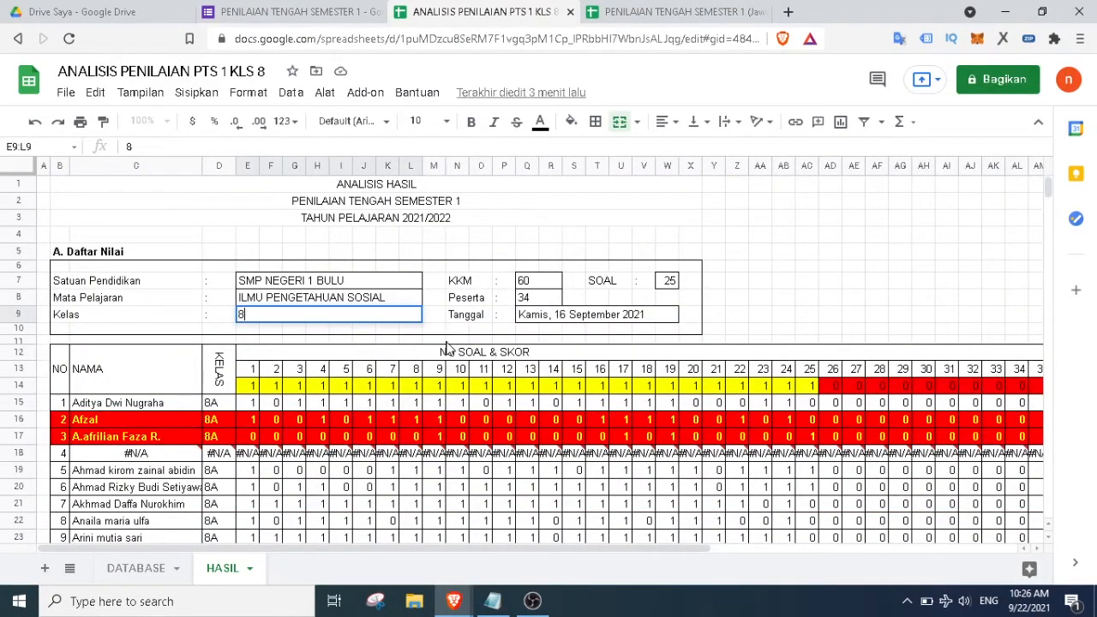
type("B")
key("Return")
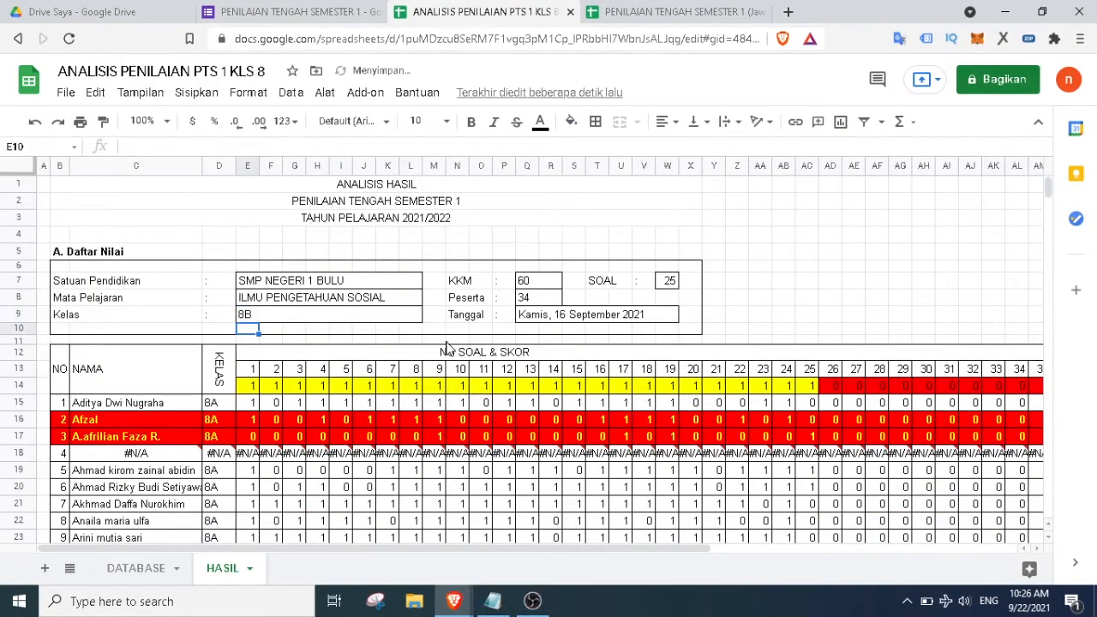
scroll(446, 347, "down", 1)
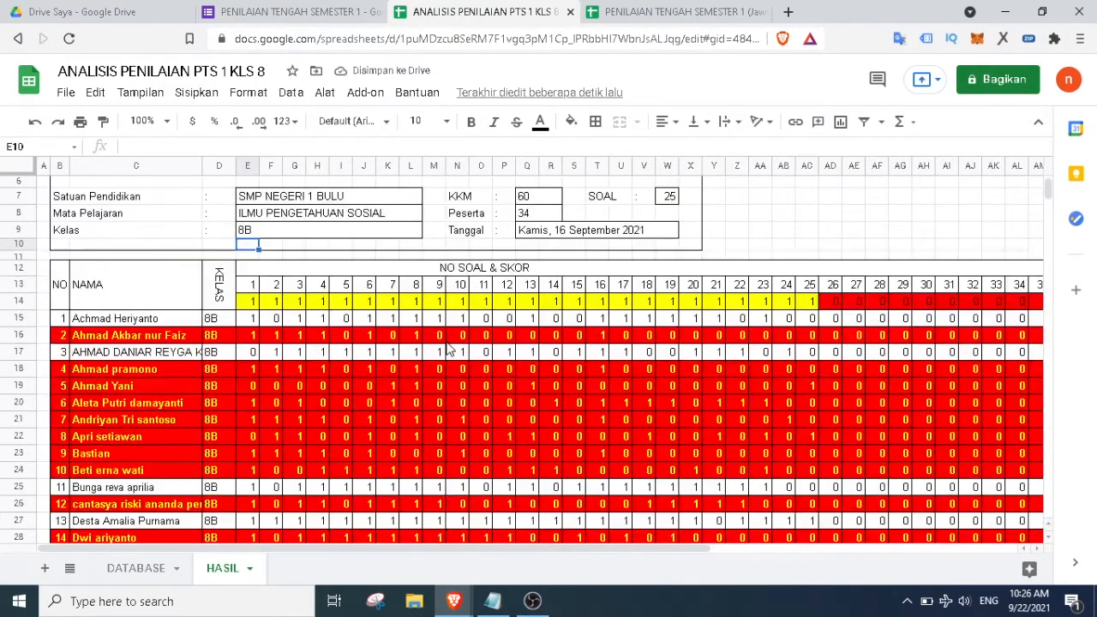
scroll(257, 385, "down", 3)
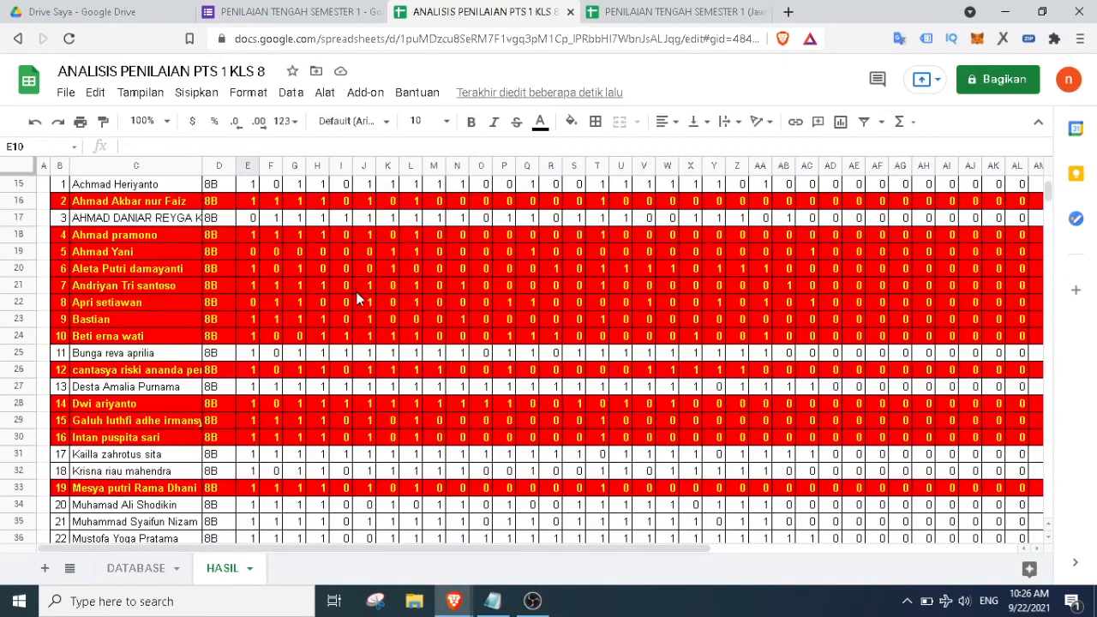
Examine the #N/A entry for student number 27 in class 8B and compare it with the Peserta count formula
scroll(357, 295, "down", 6)
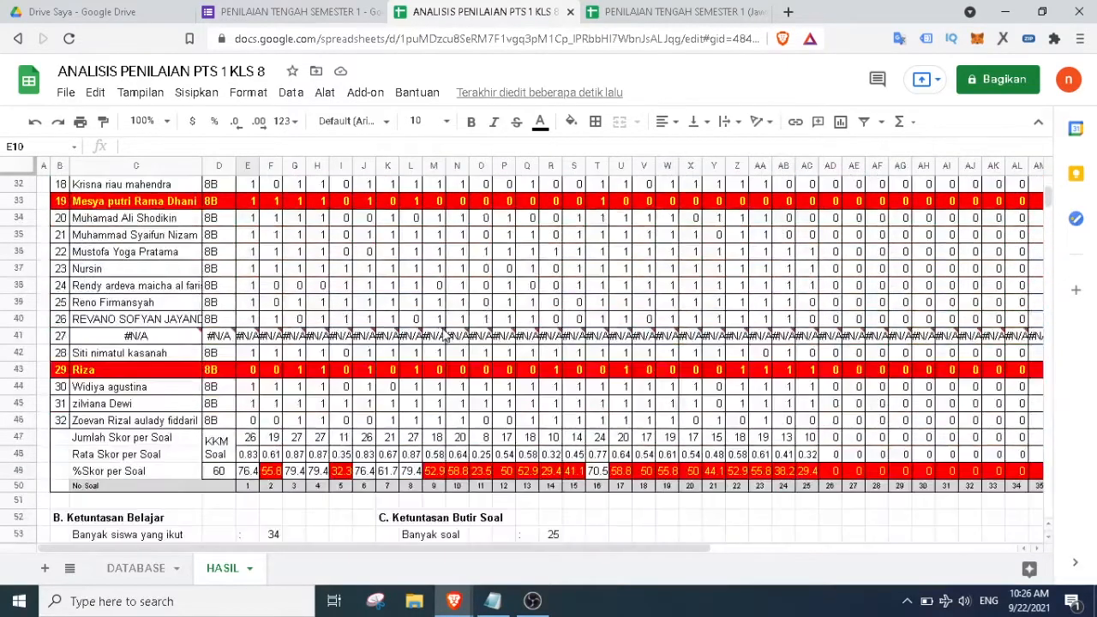
left_click(167, 339)
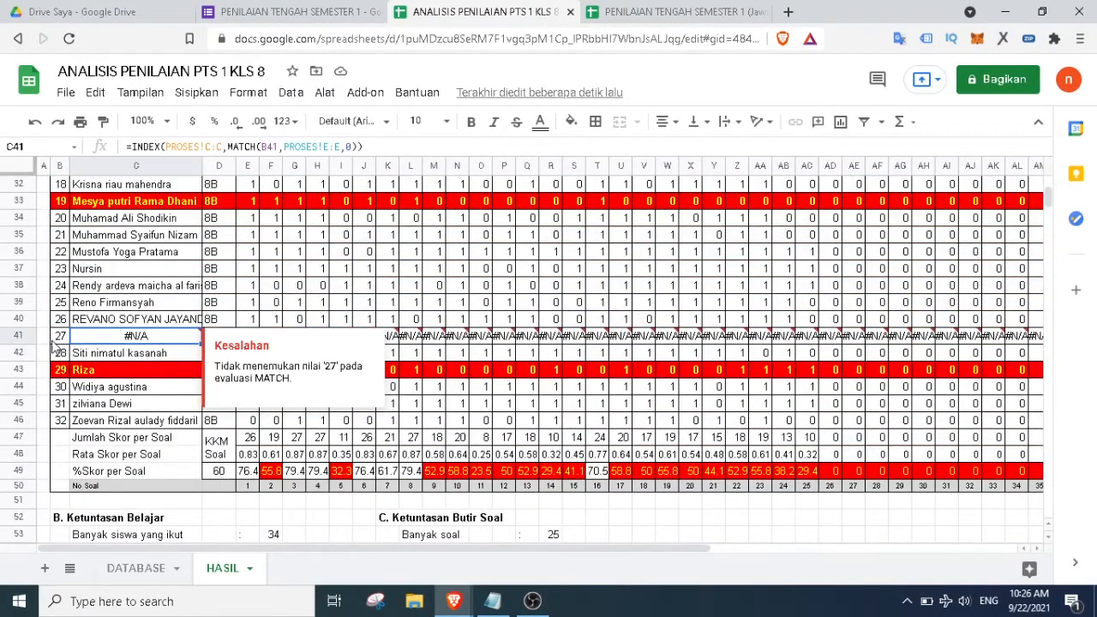
scroll(402, 467, "down", 1)
left_click(317, 466)
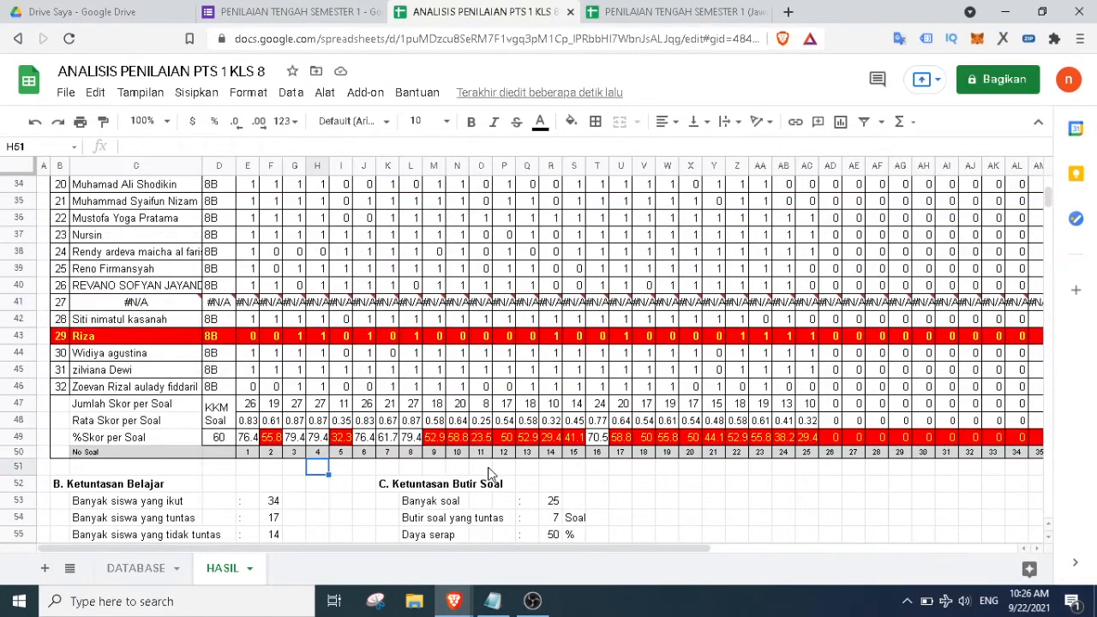
scroll(488, 472, "up", 12)
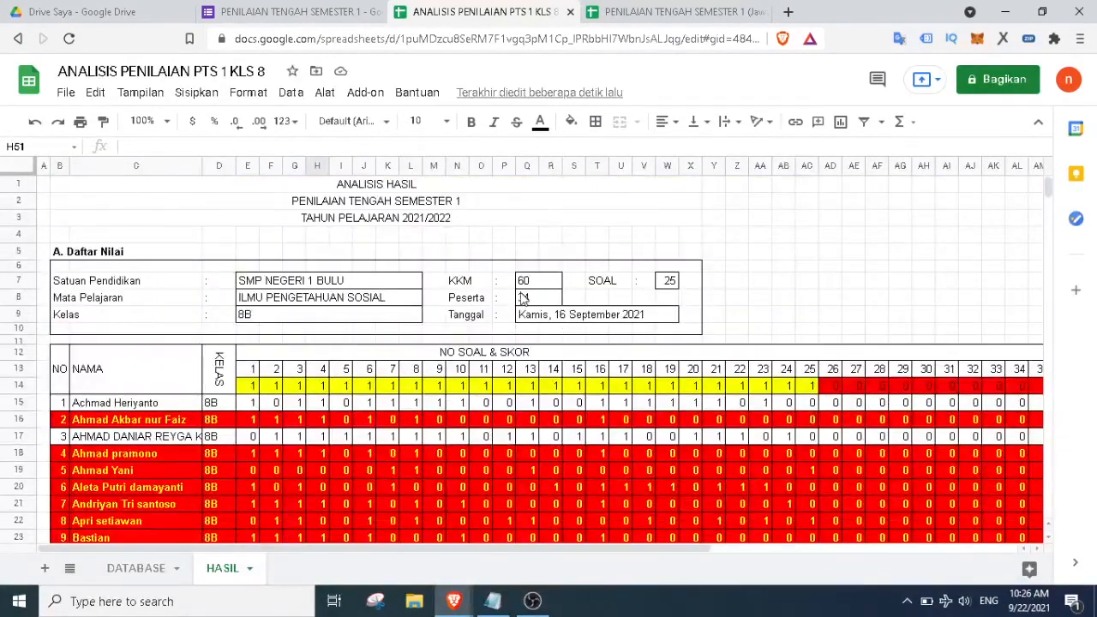
left_click(549, 300)
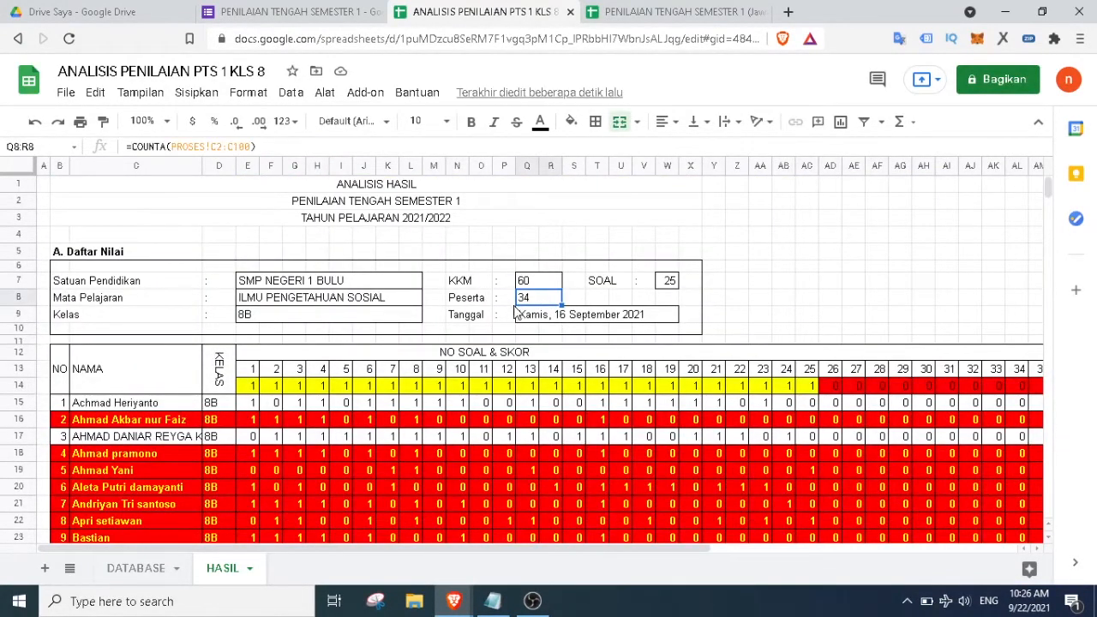
Set Kelas in the HASIL header to 8C
left_click(261, 317)
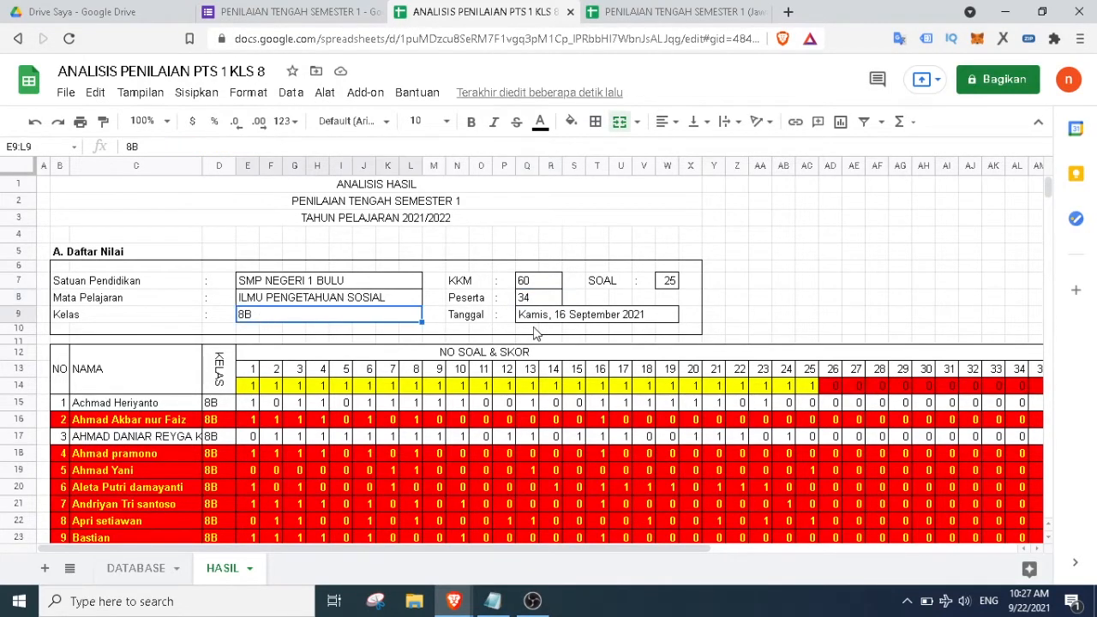
type("8C")
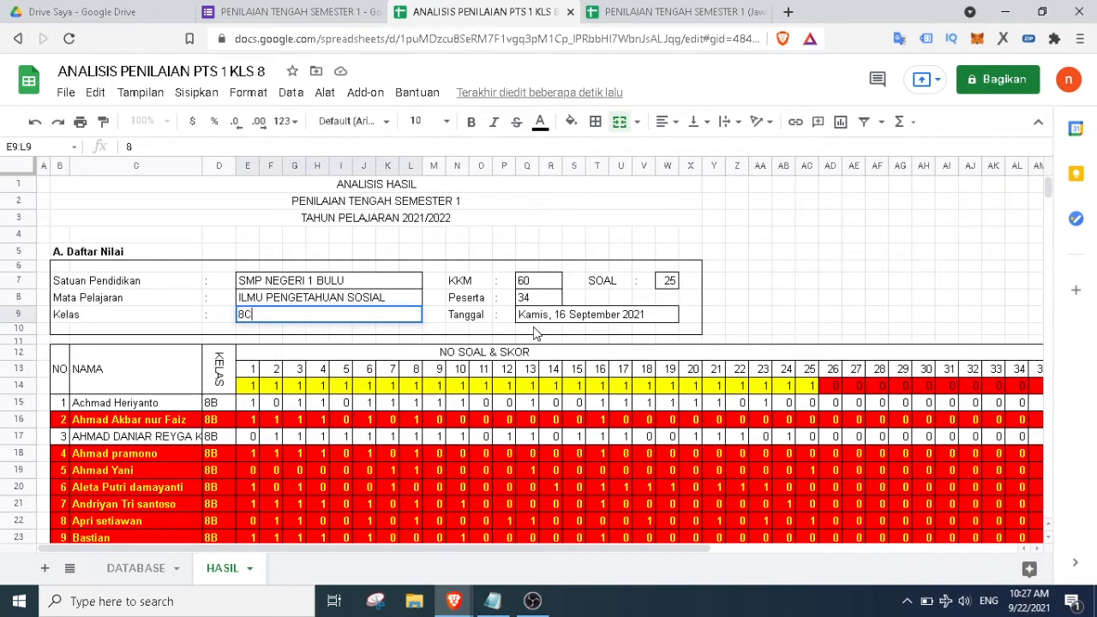
key("Return")
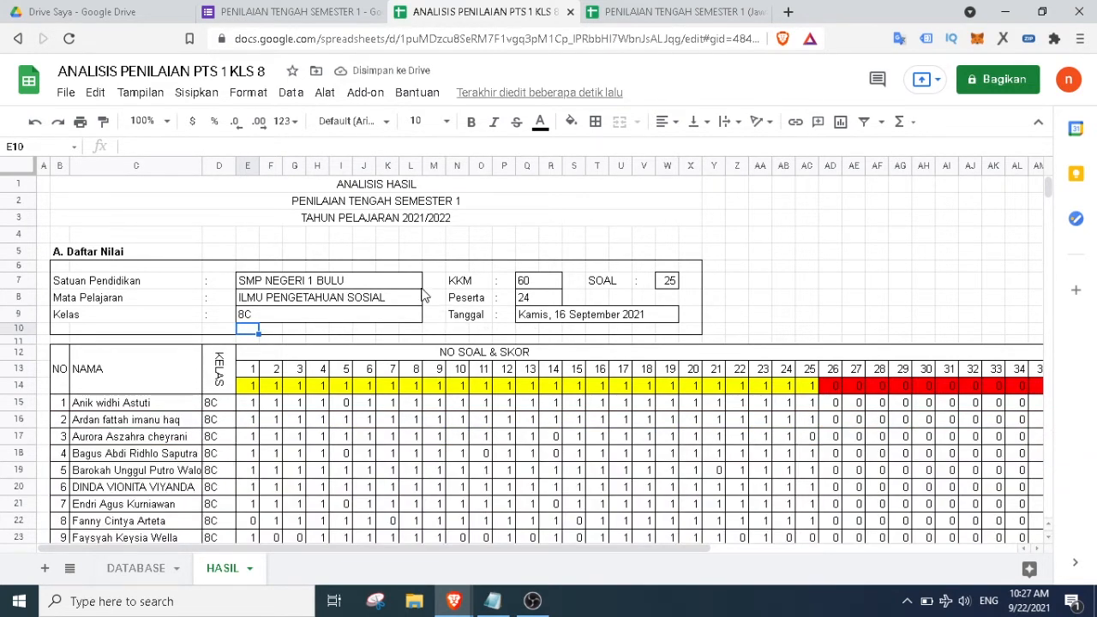
Review the 8C student score rows, including the highlighted student and the #N/A rows from number 24 on
scroll(422, 295, "down", 10)
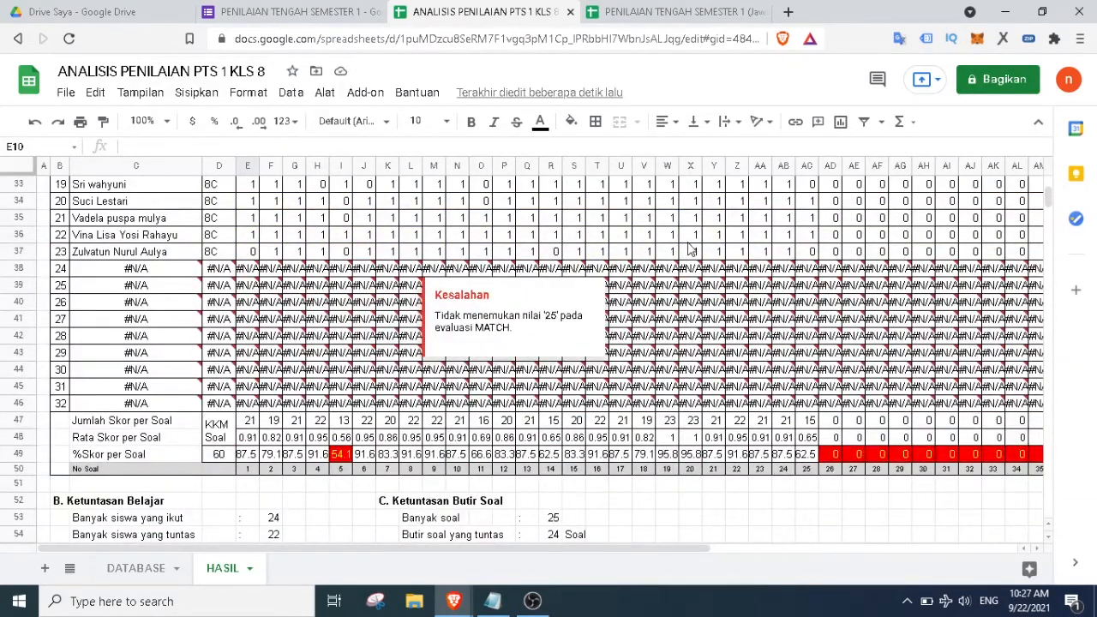
left_click(589, 236)
scroll(310, 341, "up", 5)
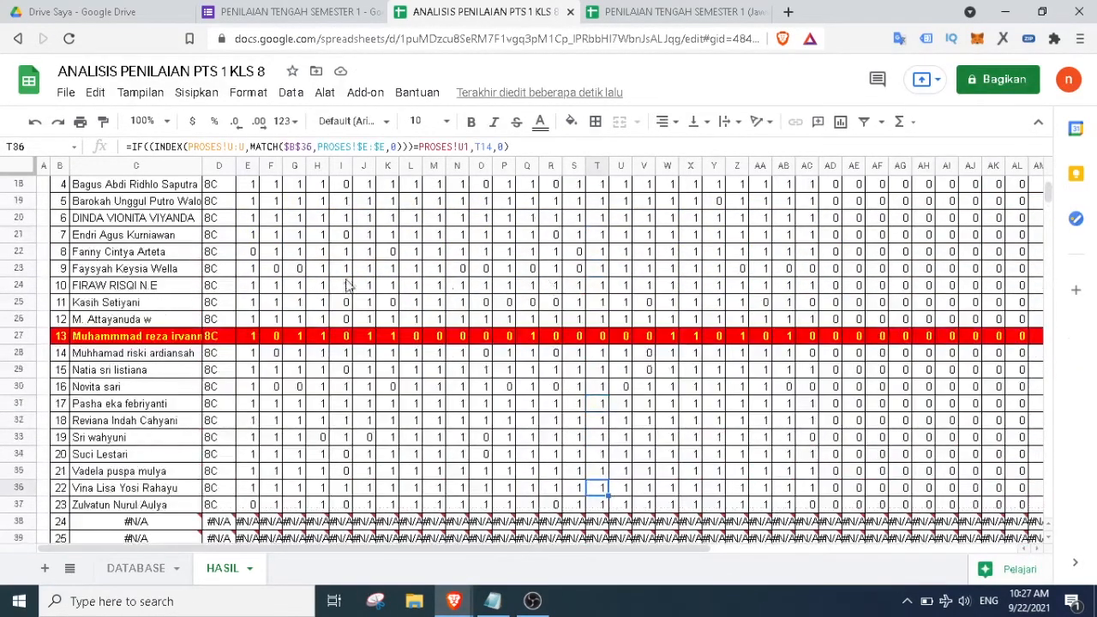
scroll(396, 342, "down", 3)
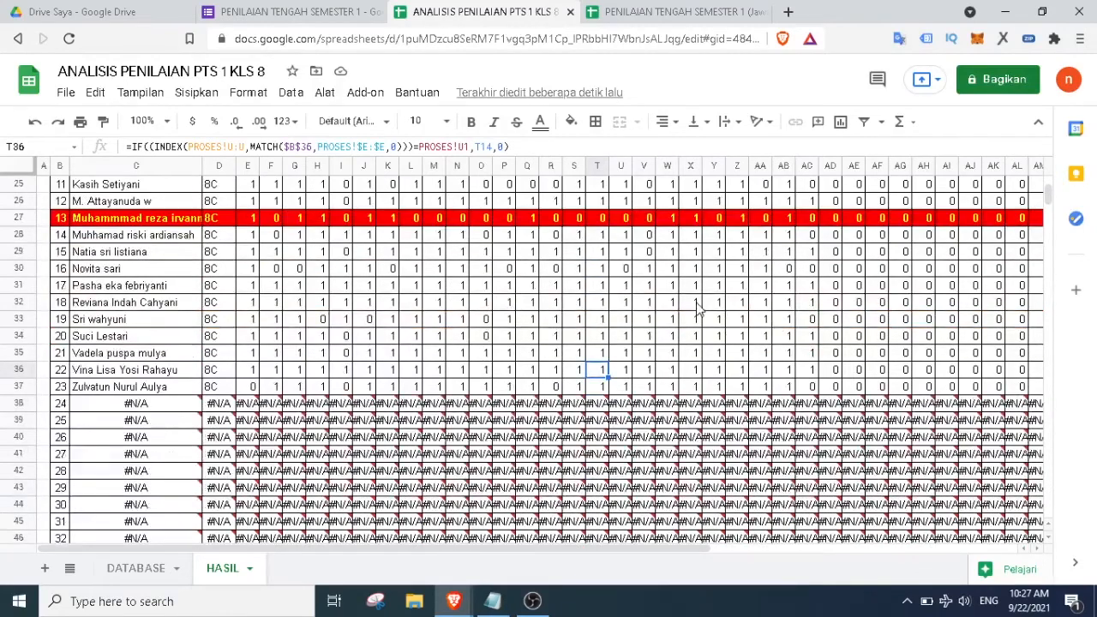
scroll(698, 308, "up", 3)
scroll(698, 308, "up", 6)
scroll(698, 308, "down", 10)
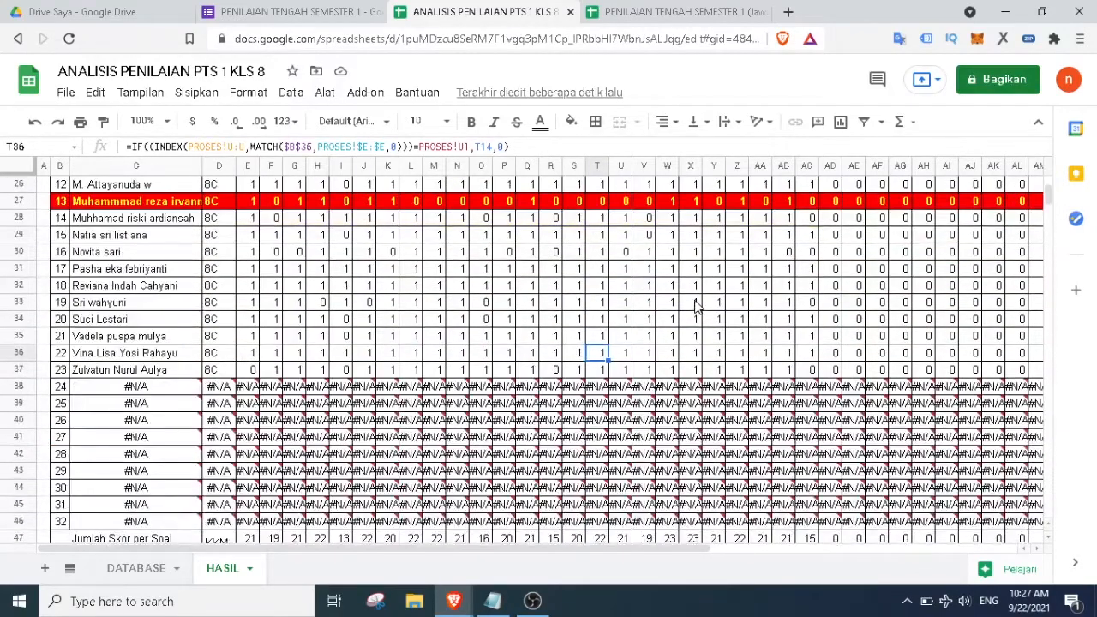
scroll(696, 306, "up", 6)
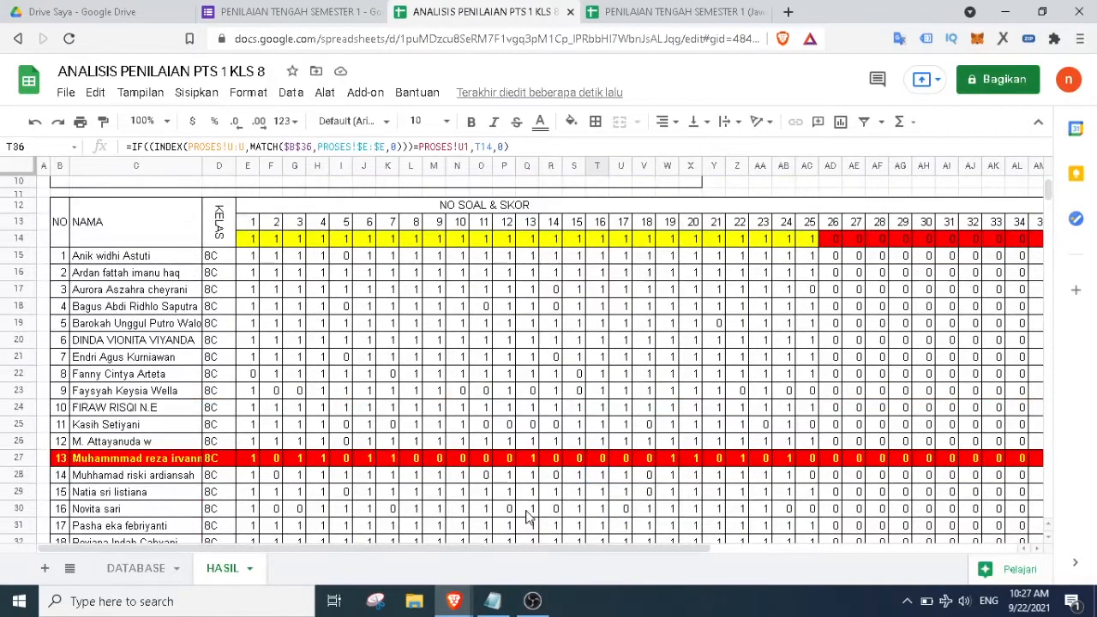
Fill the score 1 of question 25 in row 14 across questions 26 to 30
left_click_drag(532, 546, 684, 545)
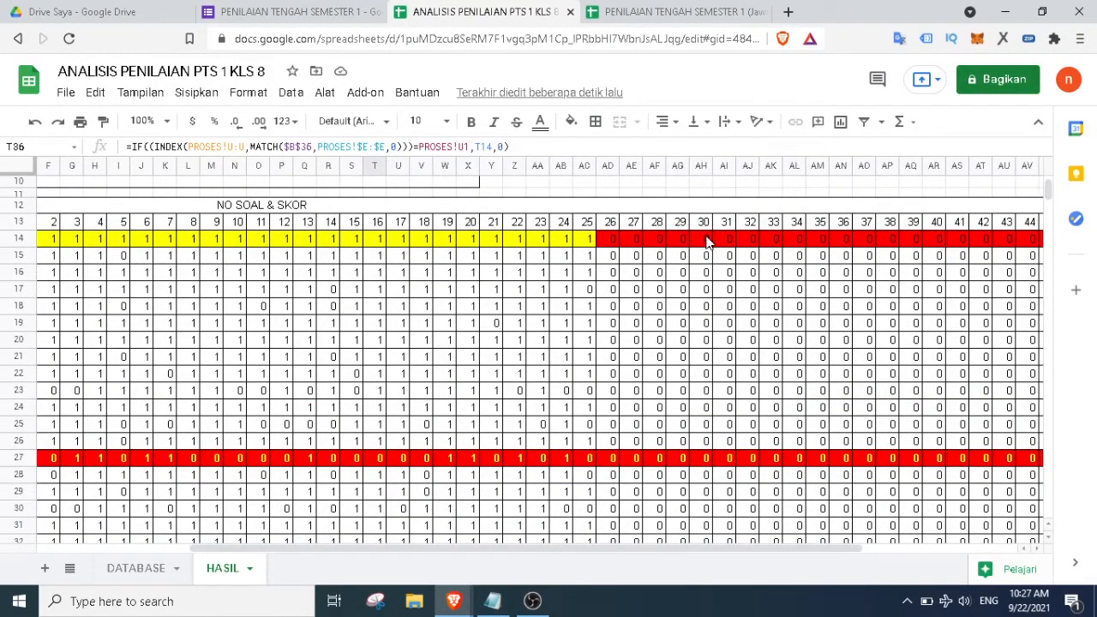
left_click(679, 244)
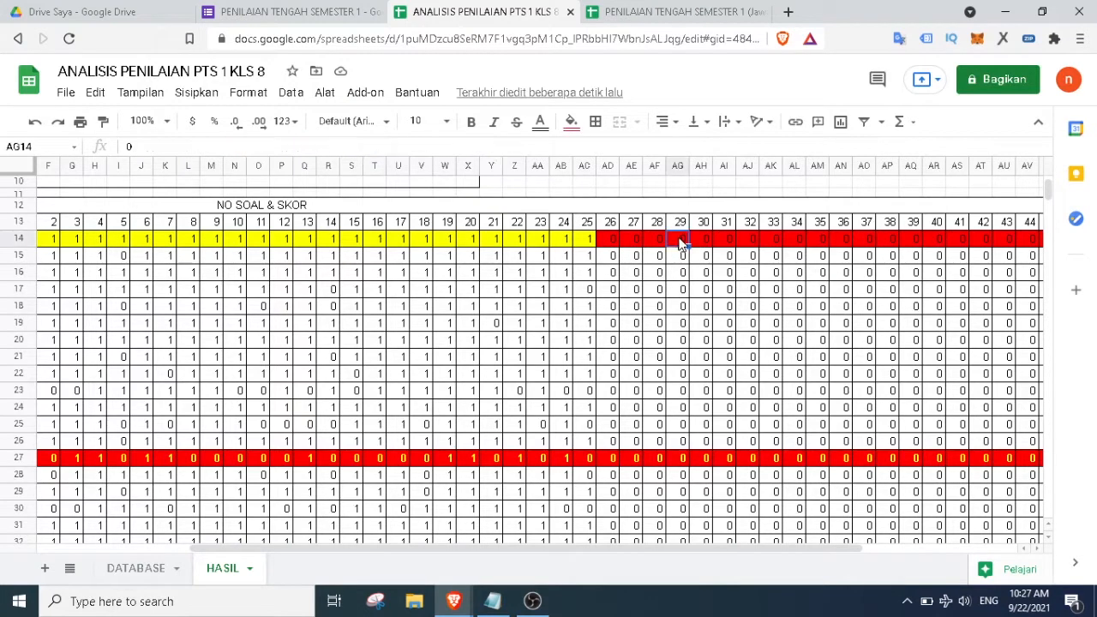
left_click(590, 244)
left_click_drag(592, 246, 692, 254)
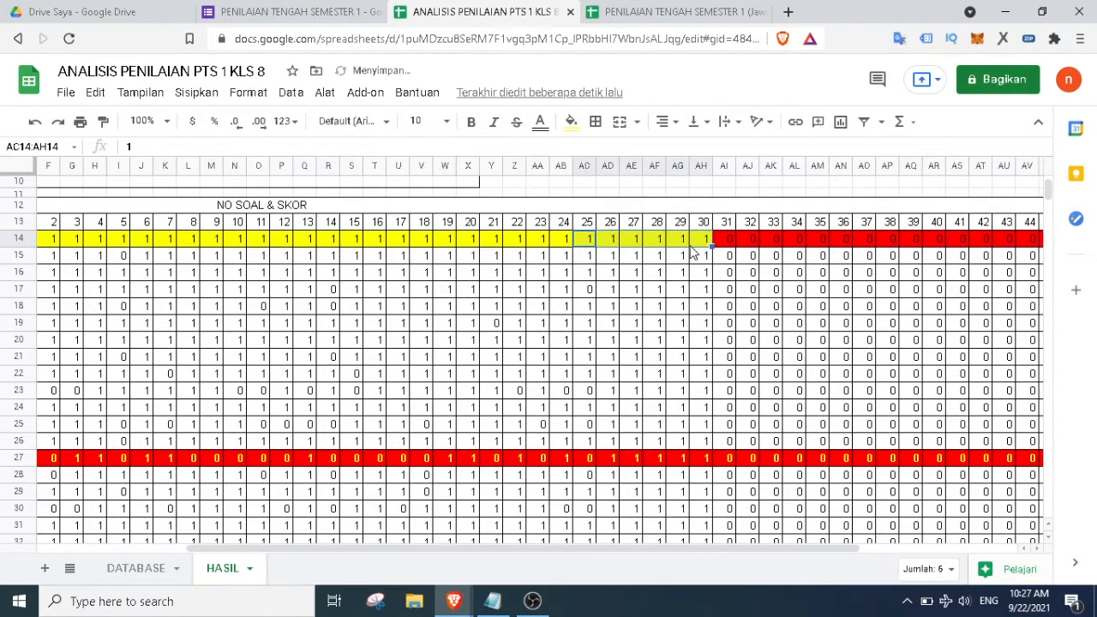
left_click(584, 243)
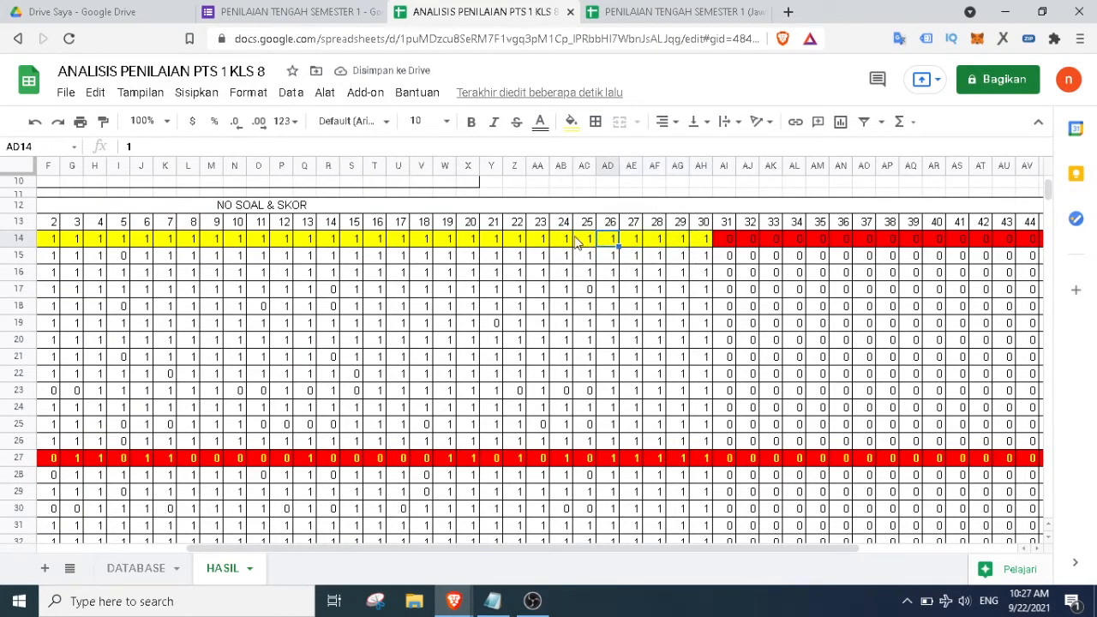
key("Left")
key("Left")
Fill the score 0 of question 31 in row 14 back over questions 26 to 30
left_click(725, 249)
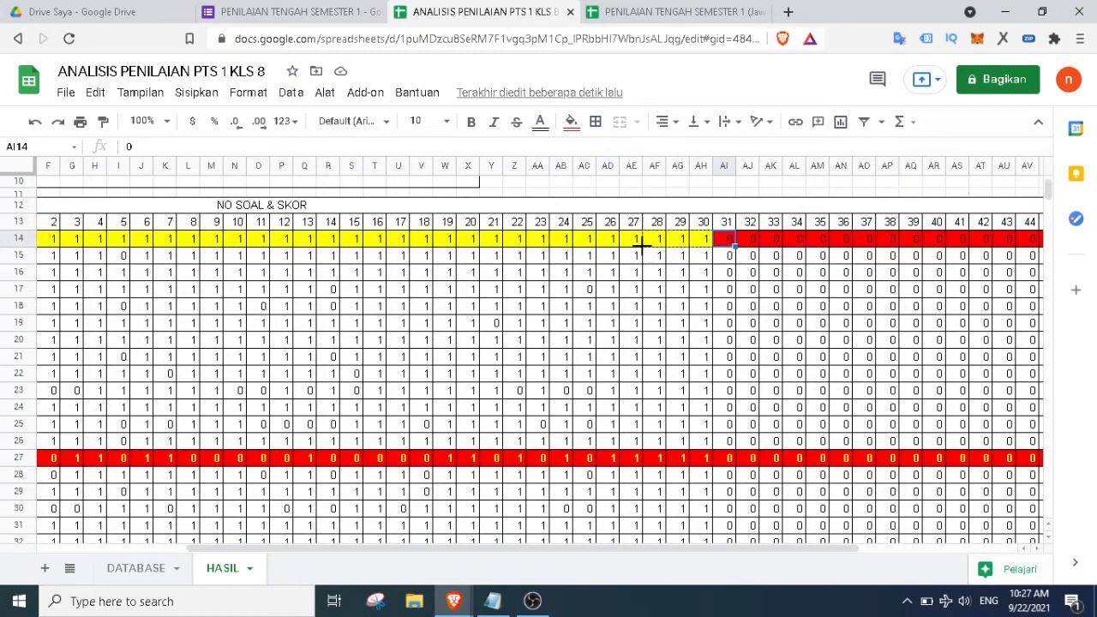
left_click_drag(604, 244, 604, 244)
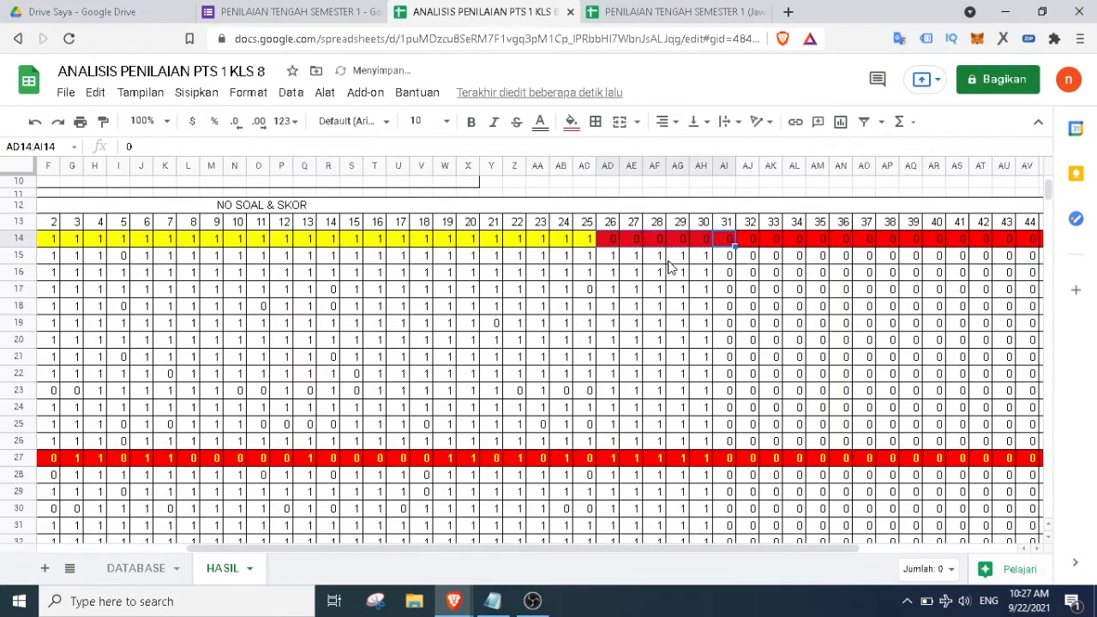
left_click(675, 242)
Open the print settings for the HASIL sheet and choose Sheet sekarang with Folio (21,6 cm x 33,0 cm) paper
scroll(822, 285, "up", 3)
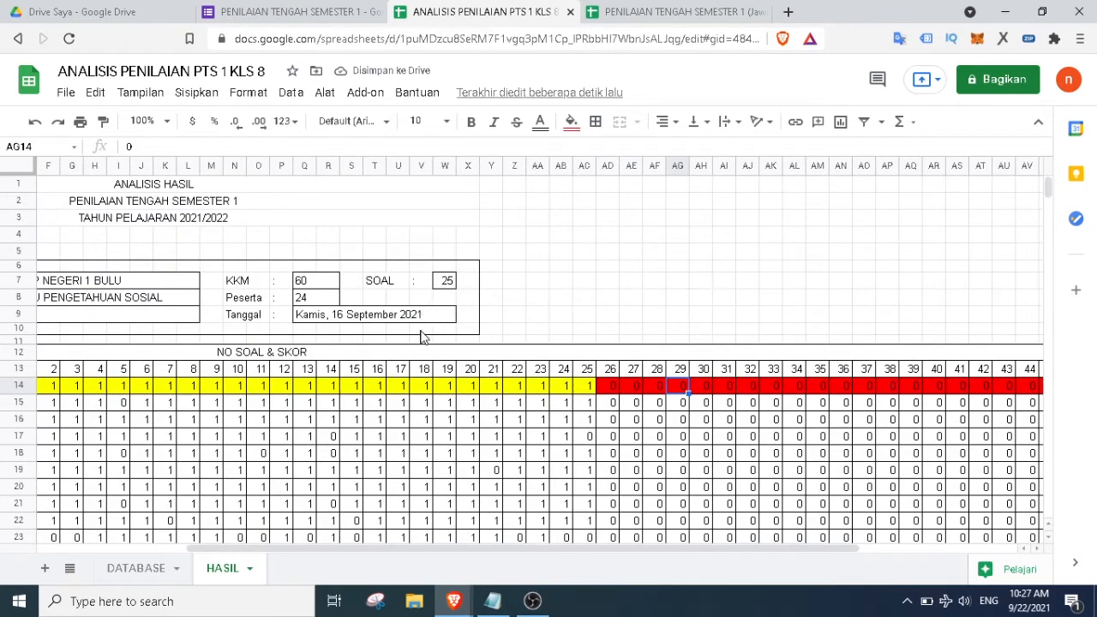
left_click_drag(407, 550, 188, 552)
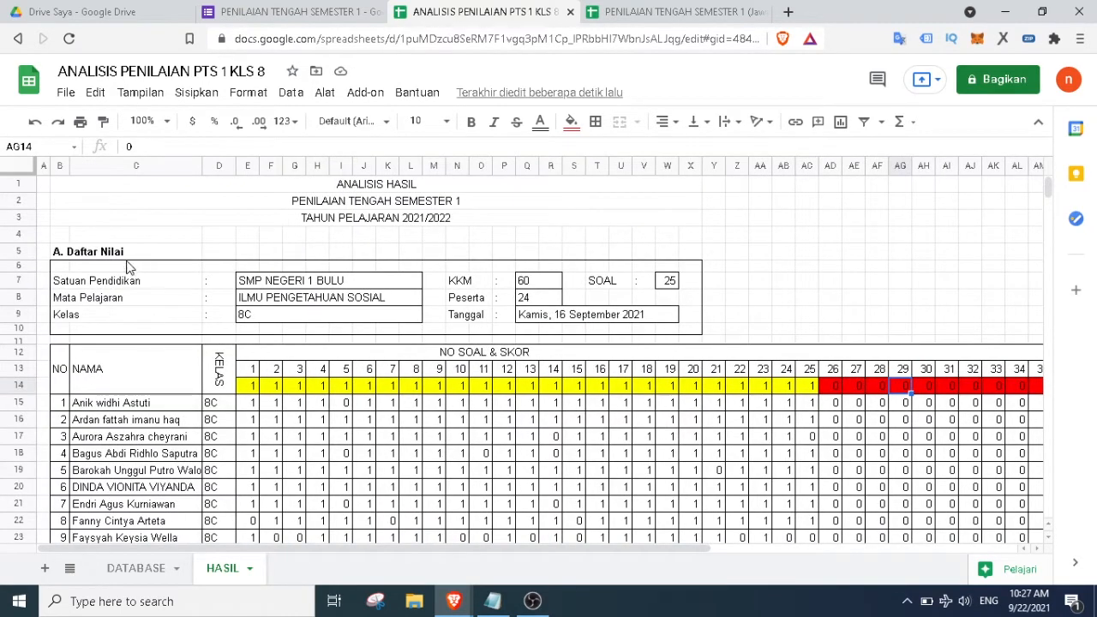
left_click(80, 125)
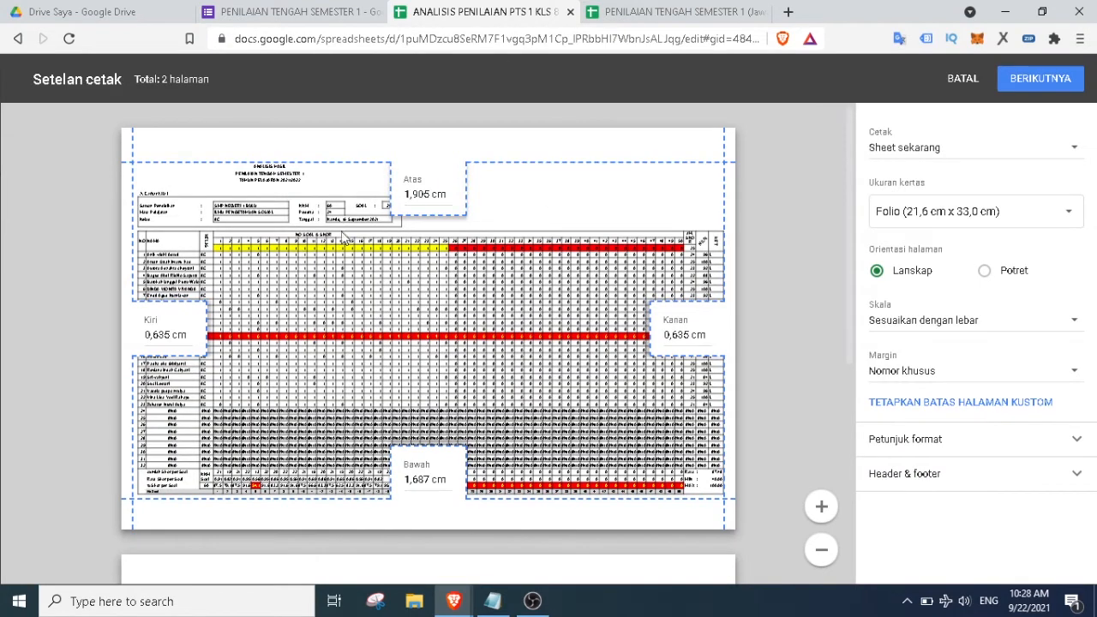
left_click(906, 154)
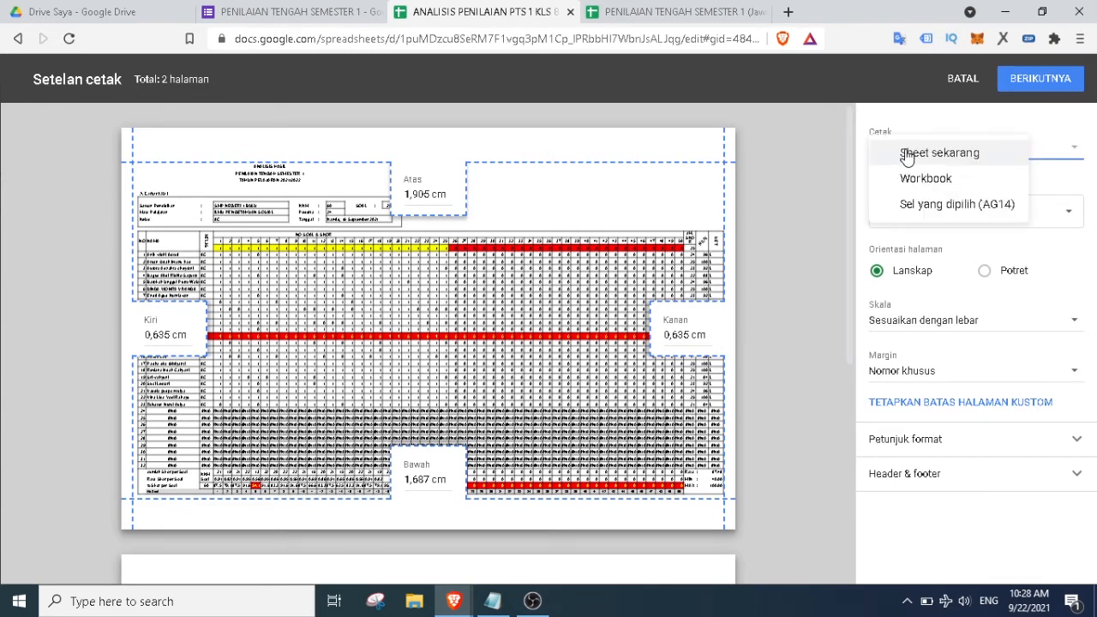
left_click(948, 157)
left_click(911, 214)
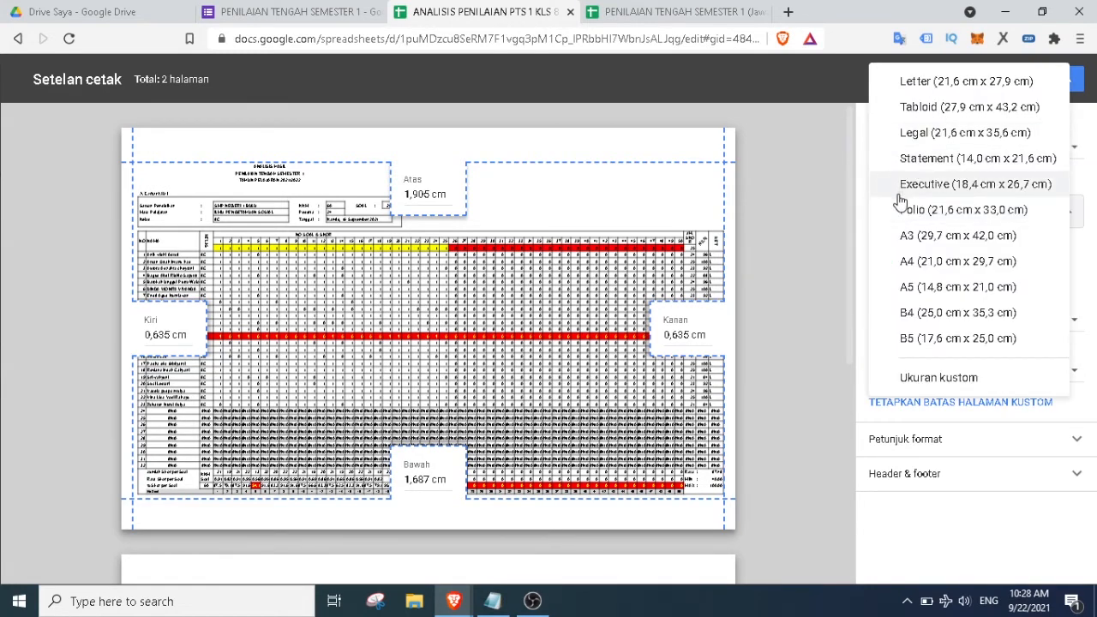
left_click(940, 214)
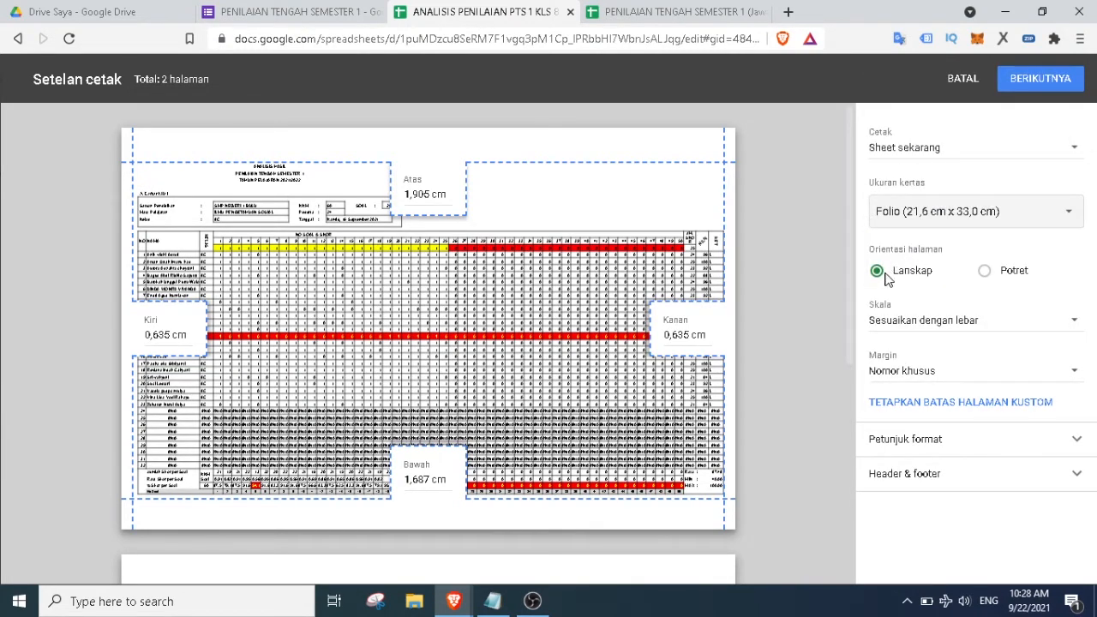
Set the print scale to Sesuaikan dengan lebar and the margins to Sempit
left_click(916, 331)
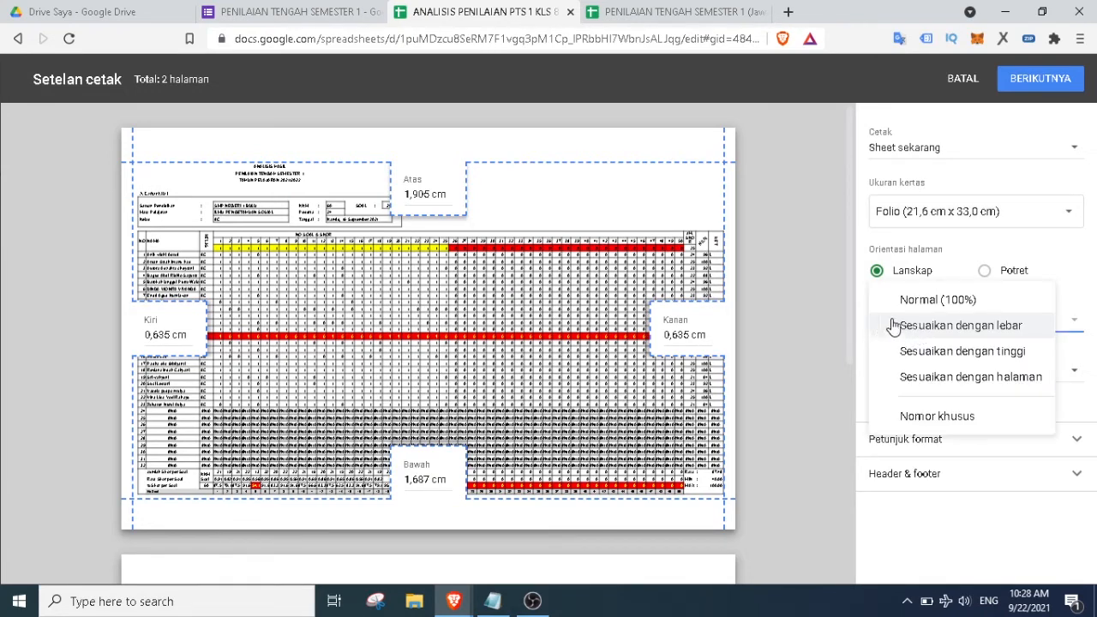
left_click(985, 334)
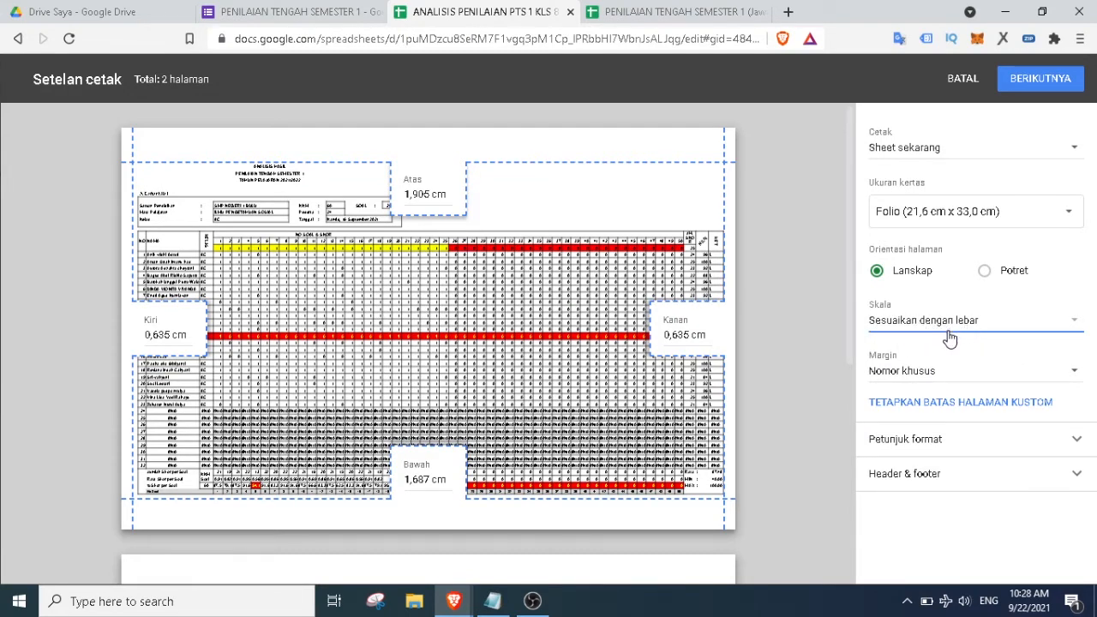
left_click(905, 377)
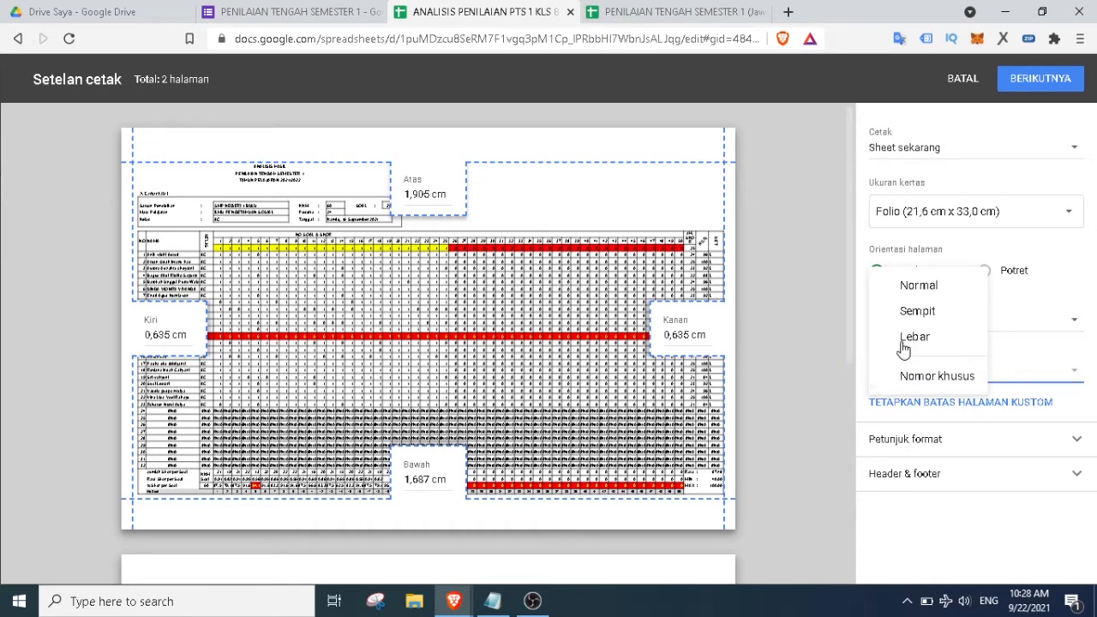
left_click(932, 322)
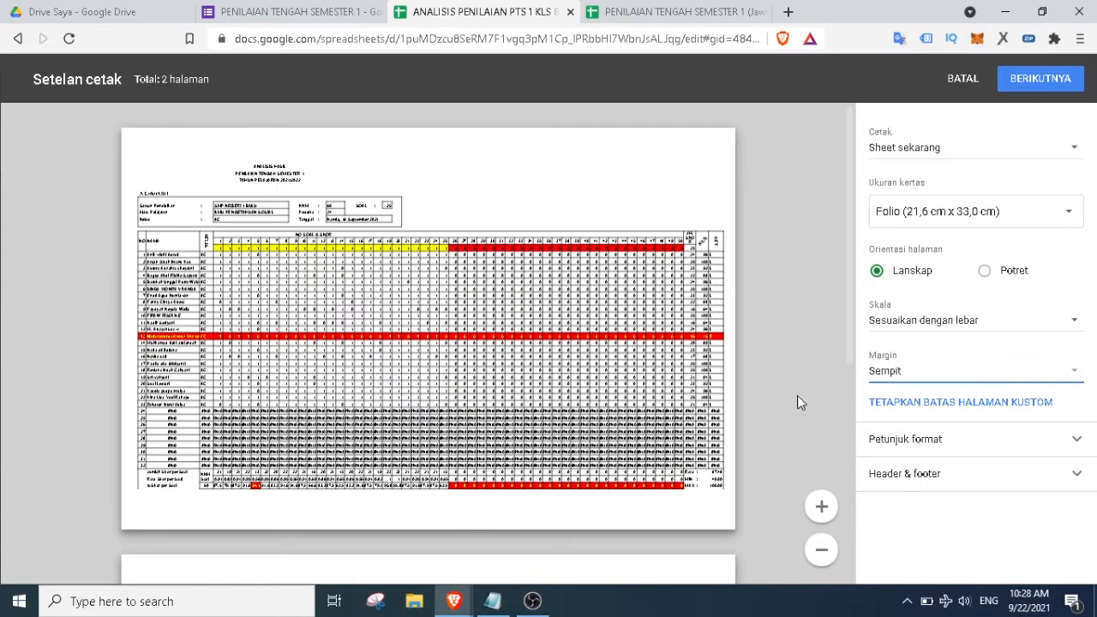
left_click(900, 379)
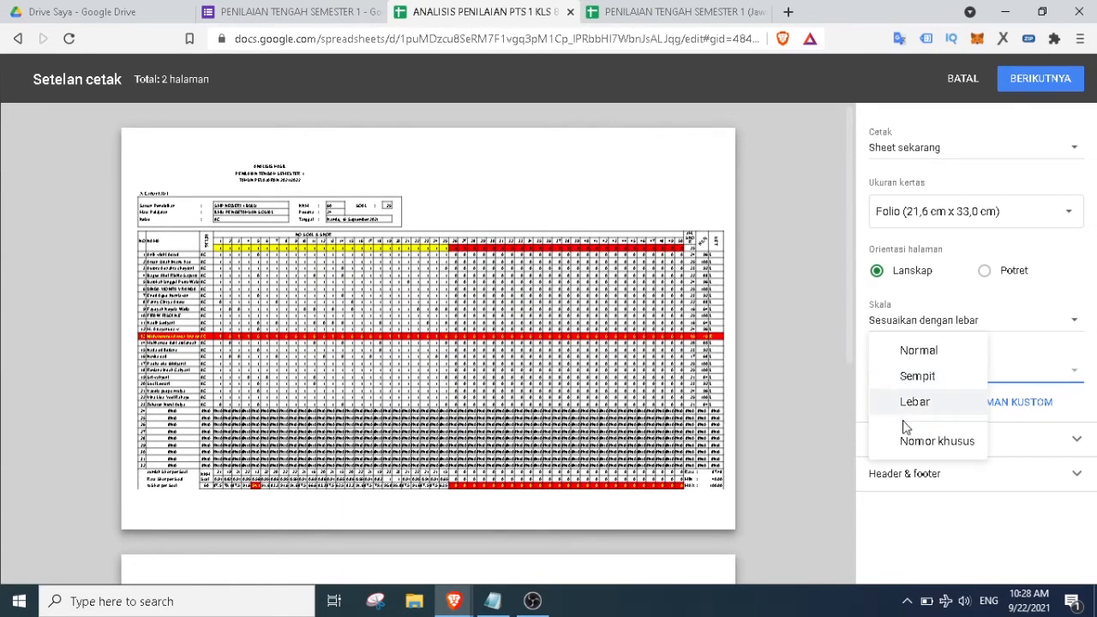
left_click(759, 354)
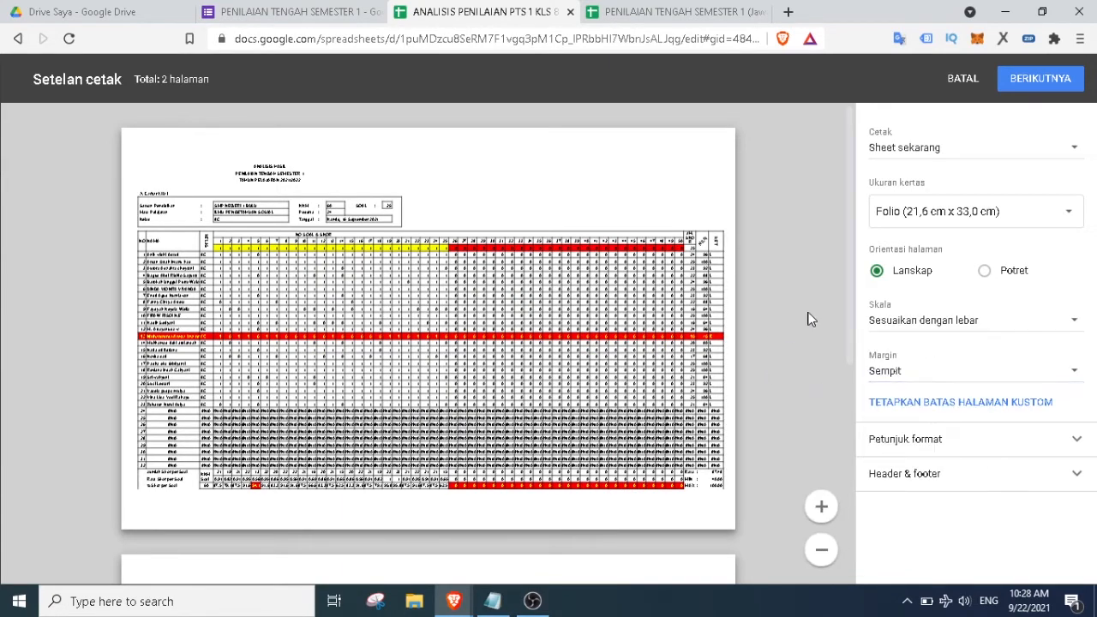
Examine in the print preview how the score table and the summary sections are split across the pages
left_click_drag(847, 281, 832, 344)
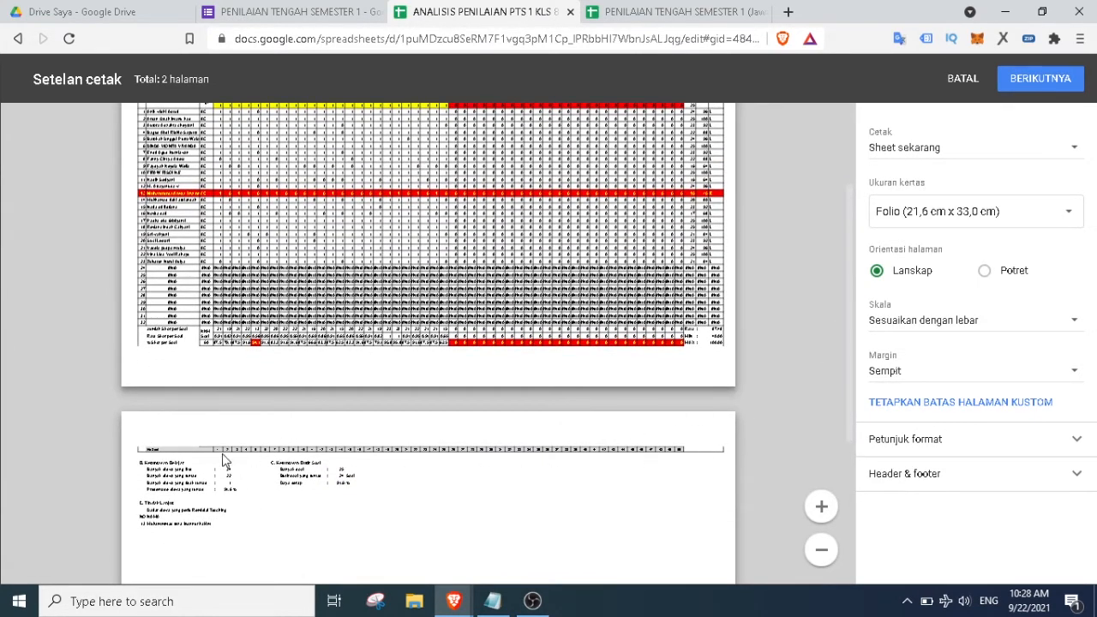
scroll(778, 377, "up", 2)
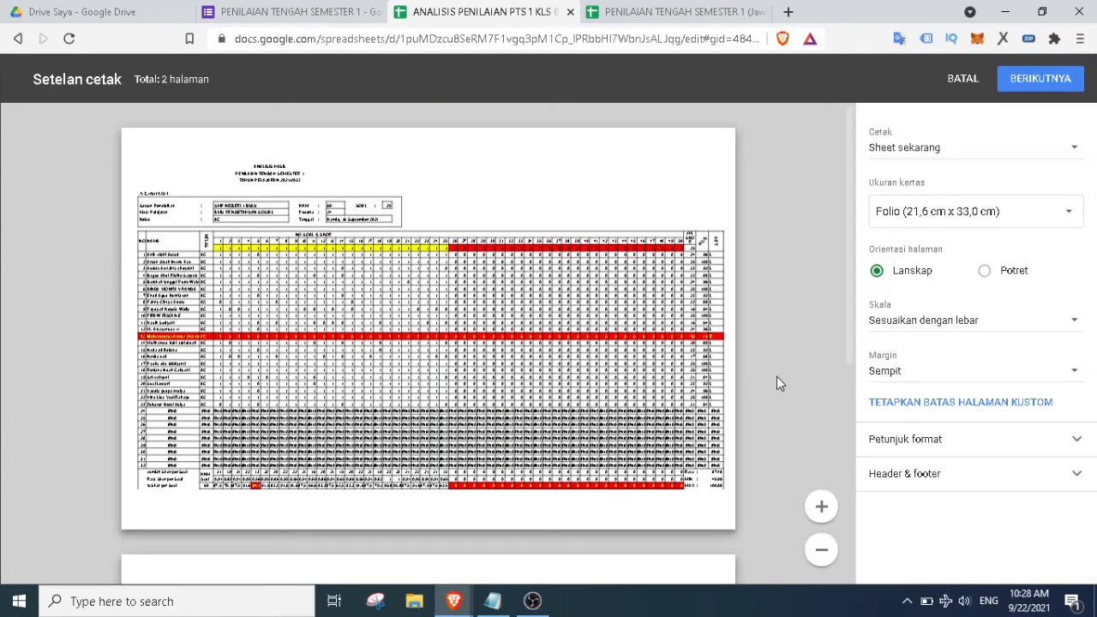
left_click(922, 379)
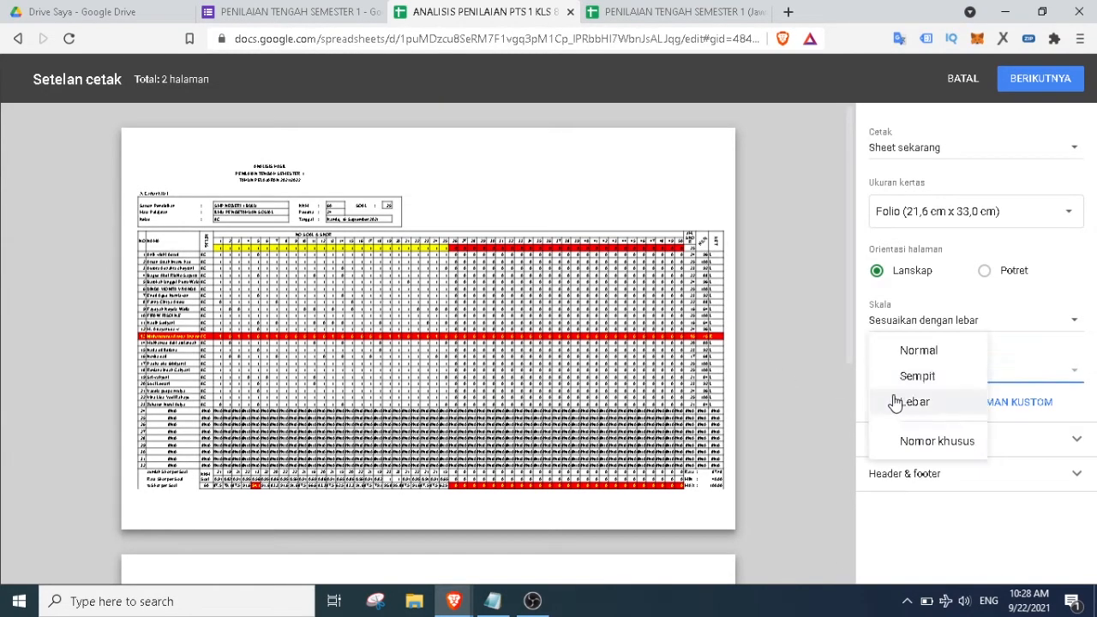
left_click(737, 371)
scroll(755, 376, "down", 4)
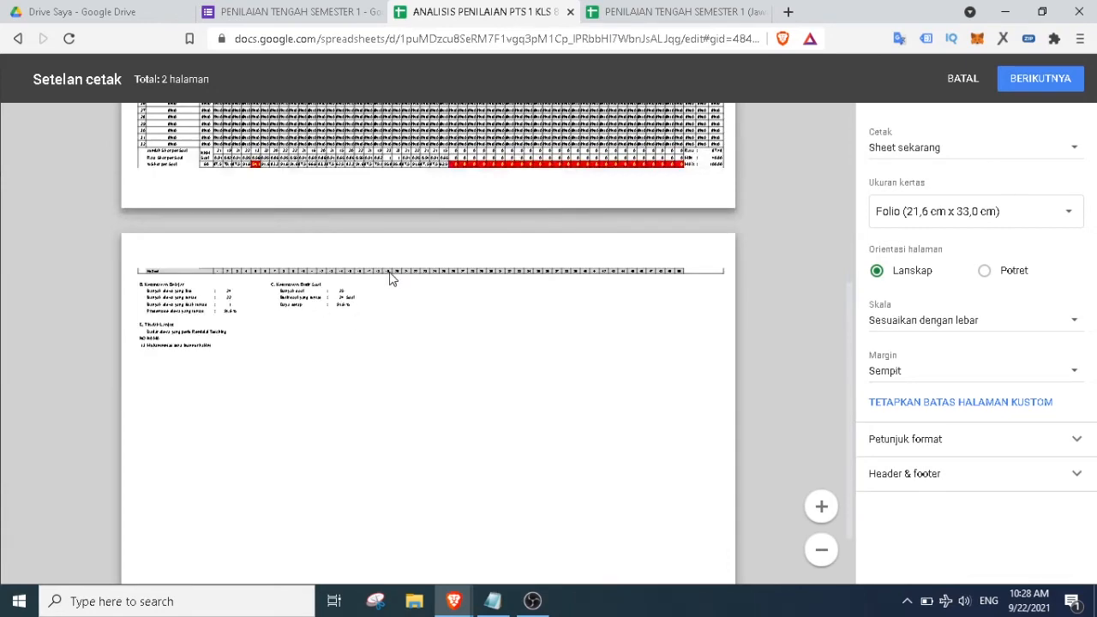
Set the print scale to Nomor khusus at 100%
scroll(777, 326, "up", 3)
left_click(915, 326)
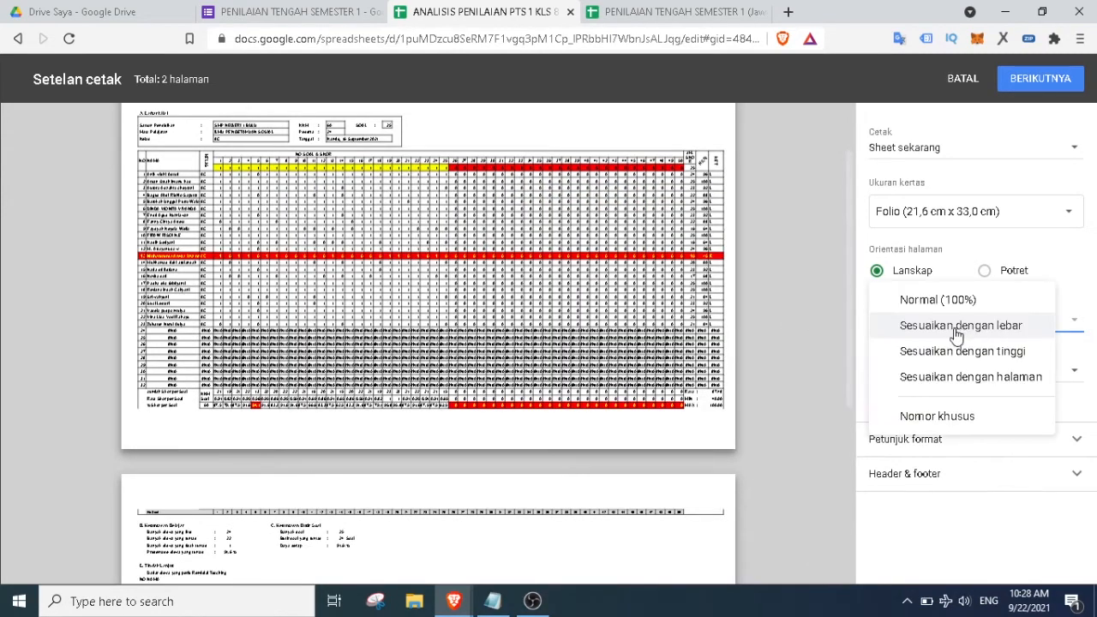
left_click(936, 417)
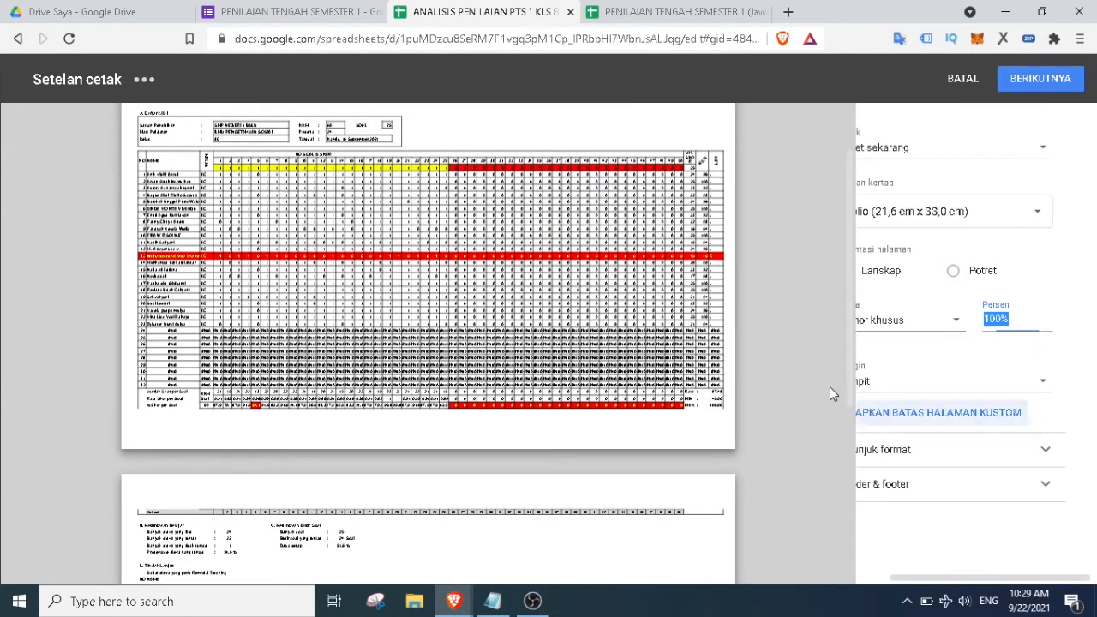
scroll(754, 334, "up", 2)
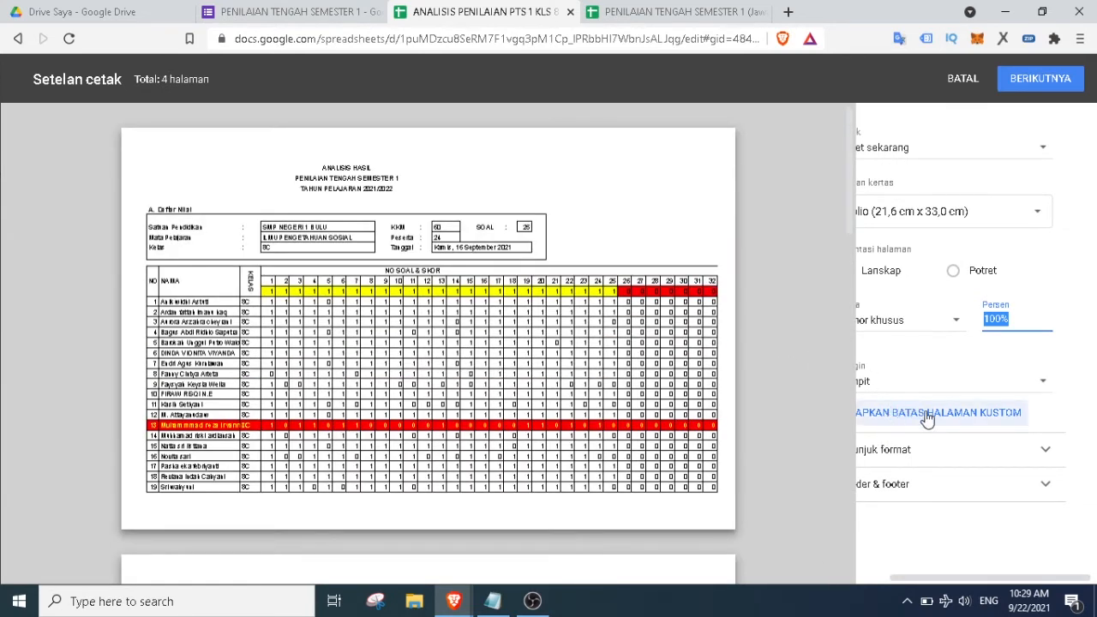
Switch the print margins to Nomor khusus and reduce them to about 0,82 cm at the top and 1,17 cm at the bottom
left_click(906, 382)
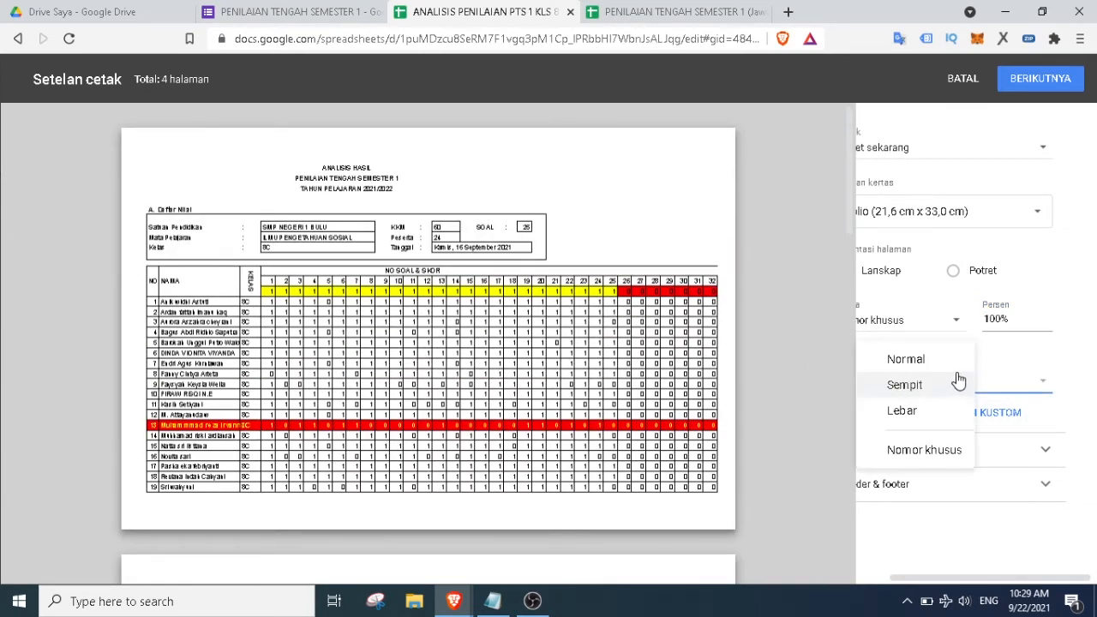
left_click(934, 455)
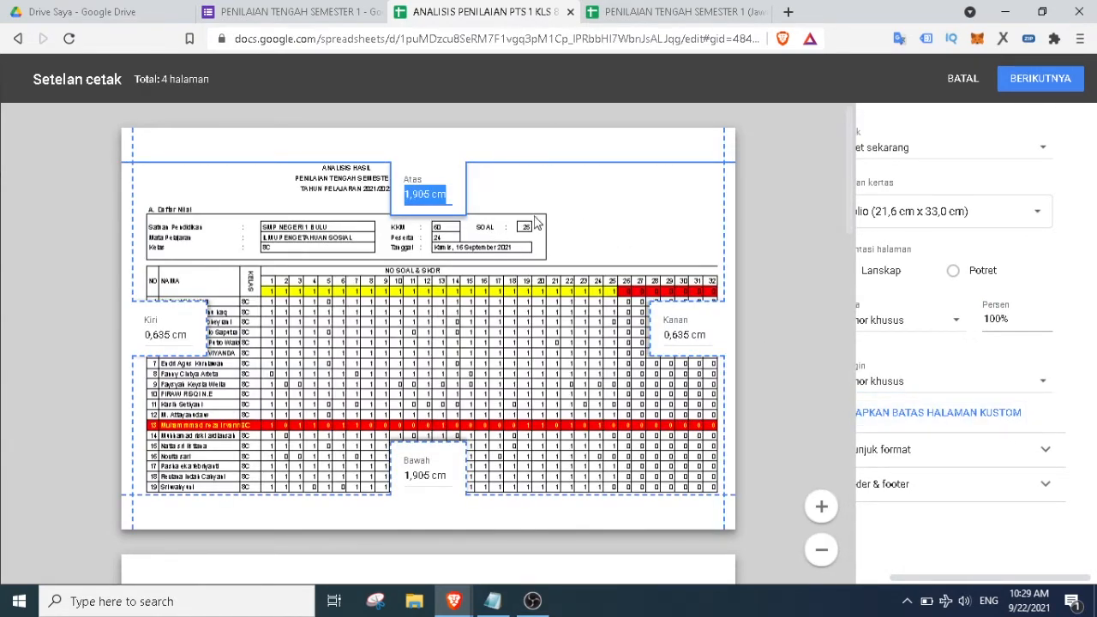
left_click(501, 161)
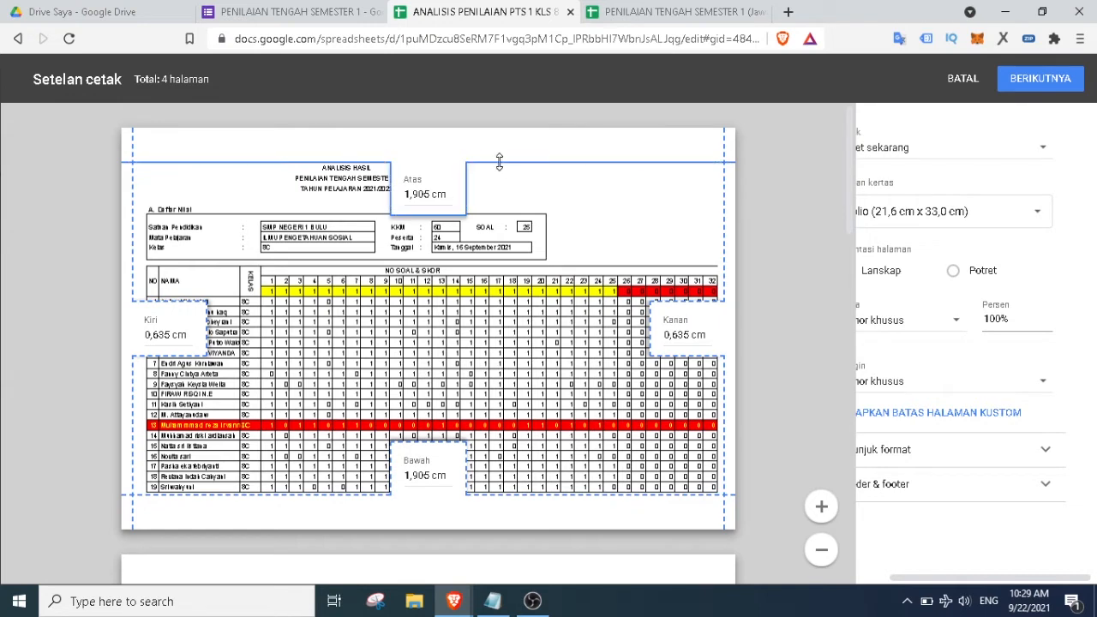
left_click_drag(499, 161, 501, 160)
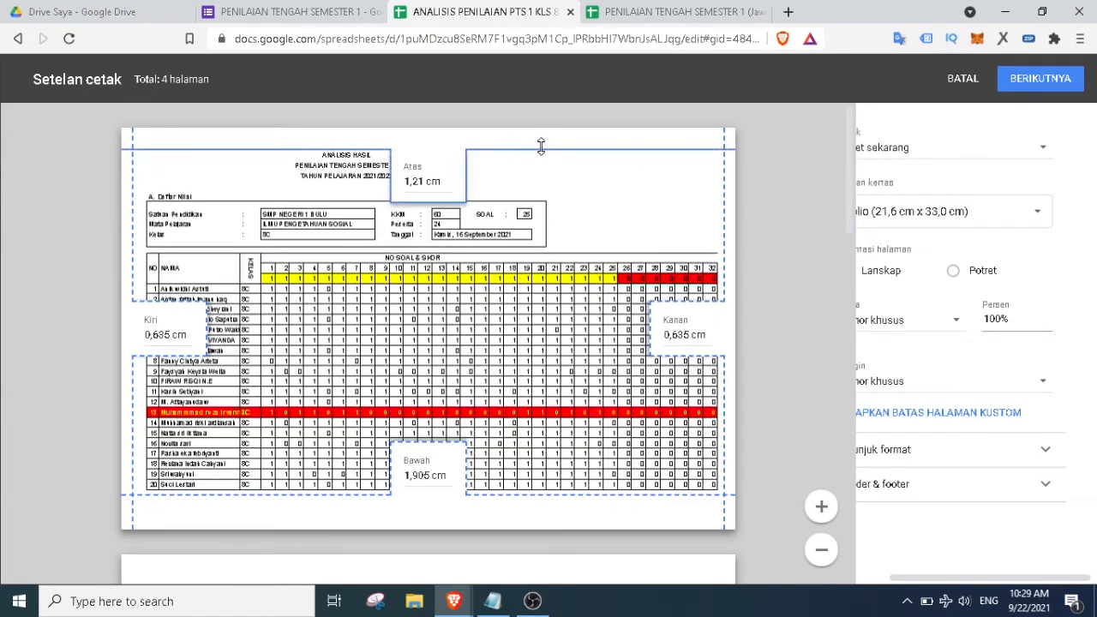
left_click_drag(541, 145, 545, 144)
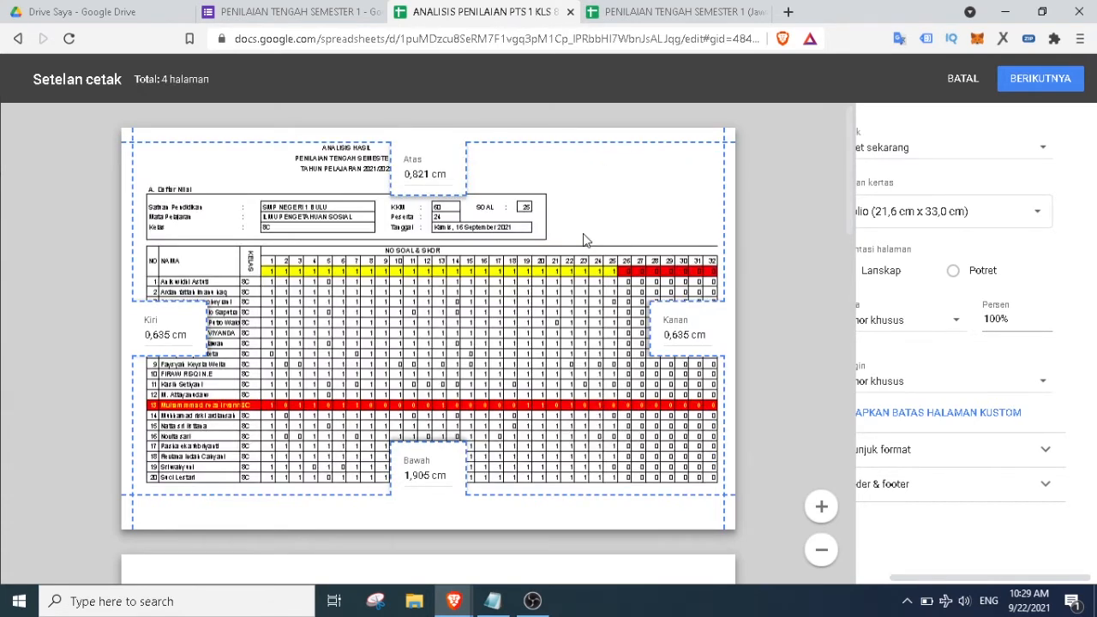
scroll(586, 241, "down", 3)
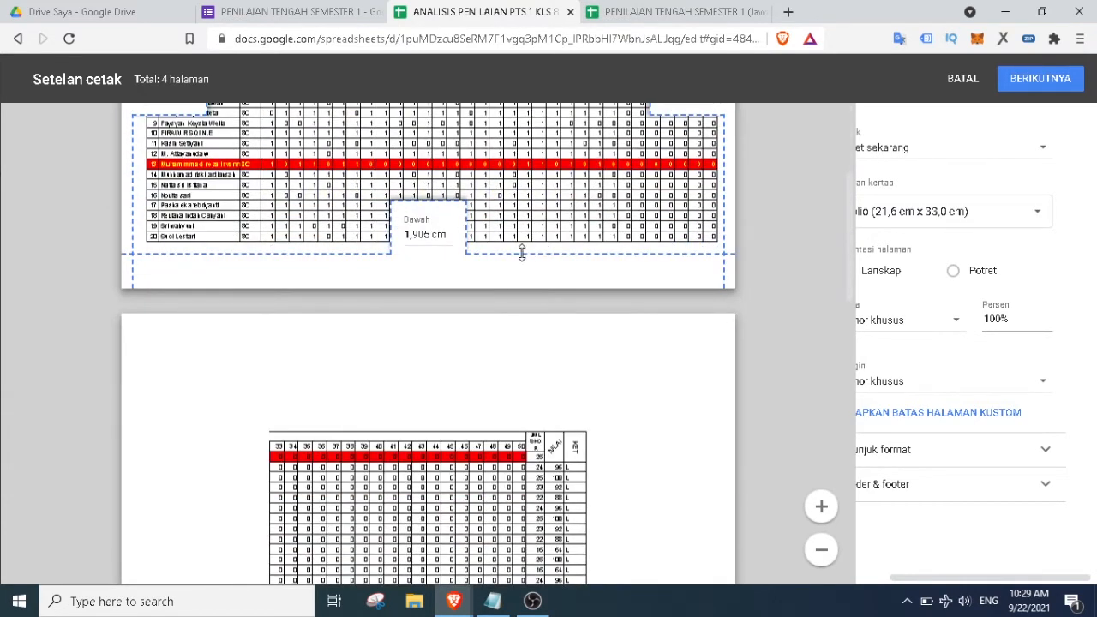
left_click_drag(525, 257, 524, 270)
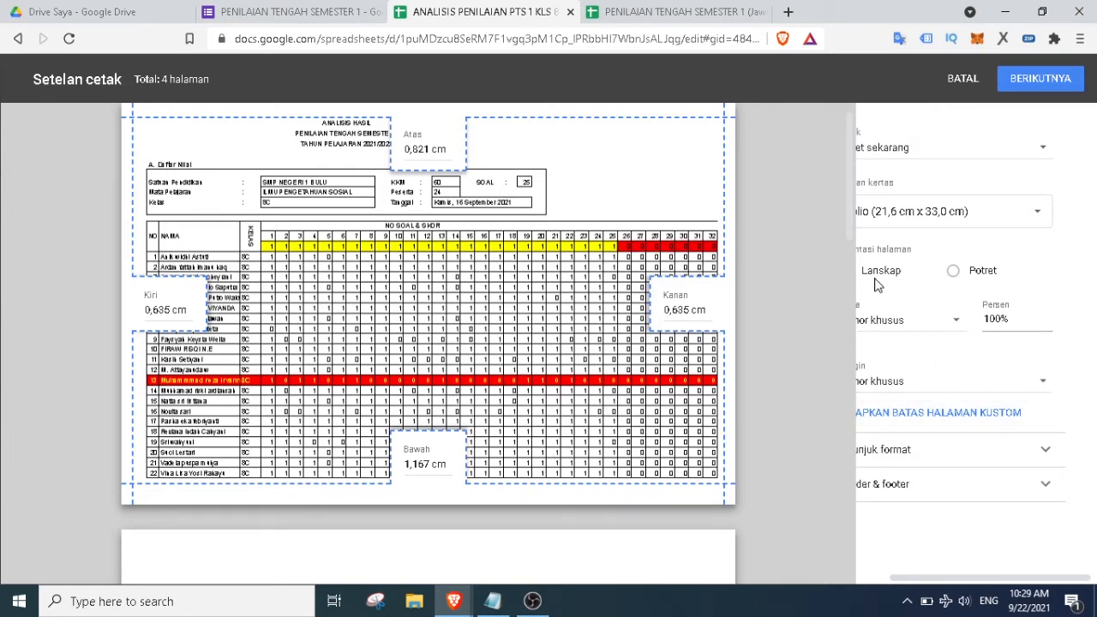
Set the print scale to Sesuaikan dengan lebar and enlarge the bottom margin to about 2,03 cm and the top margin to about 1,1 cm
left_click(940, 326)
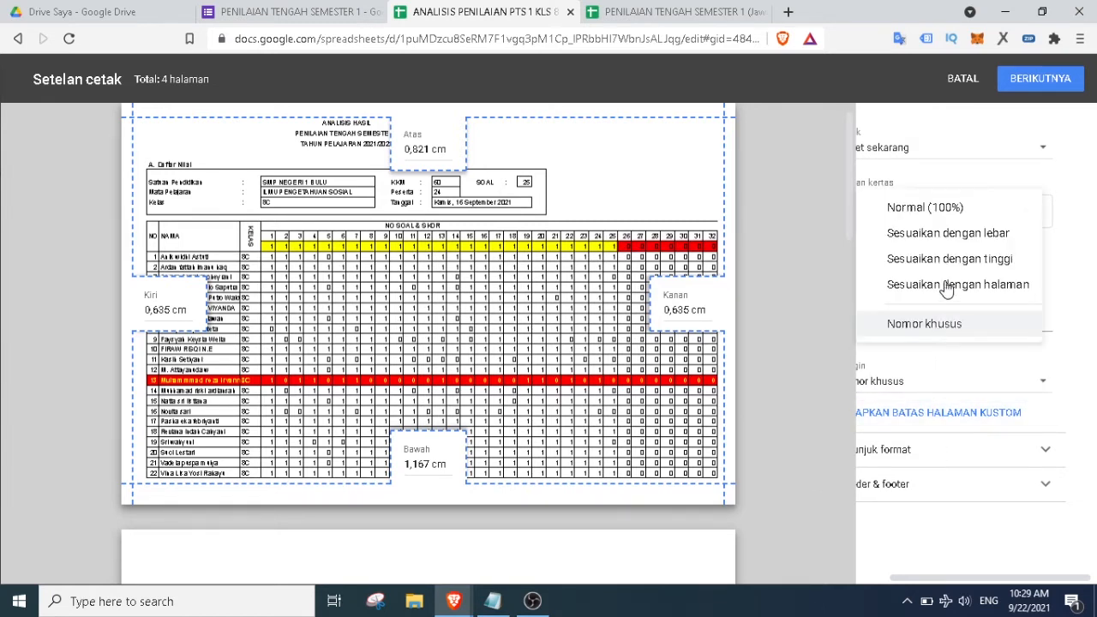
left_click(953, 236)
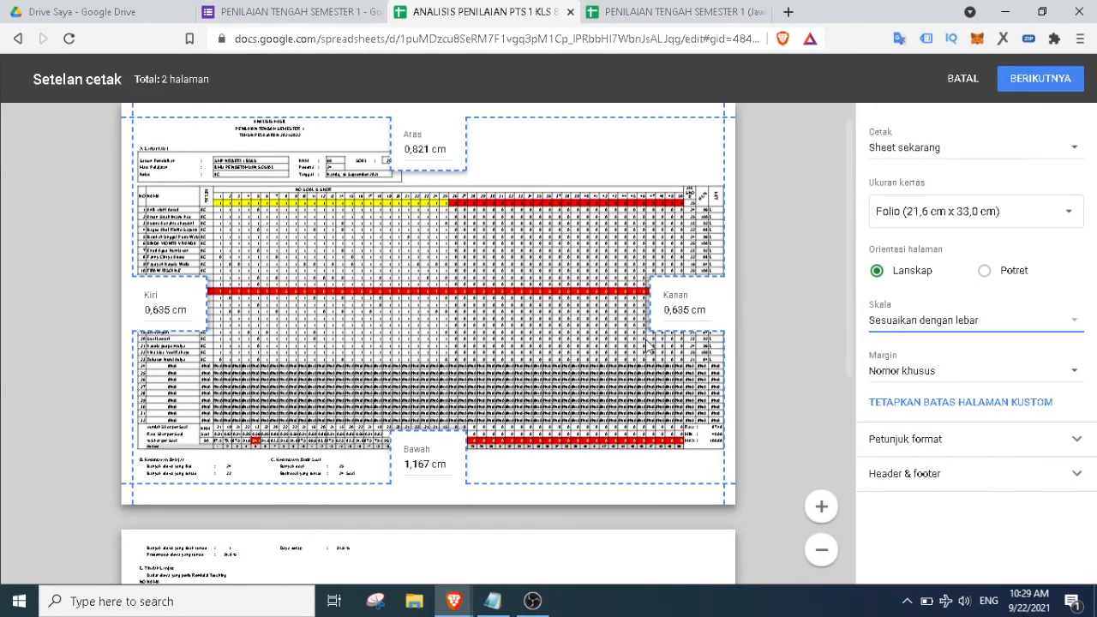
left_click_drag(485, 484, 485, 467)
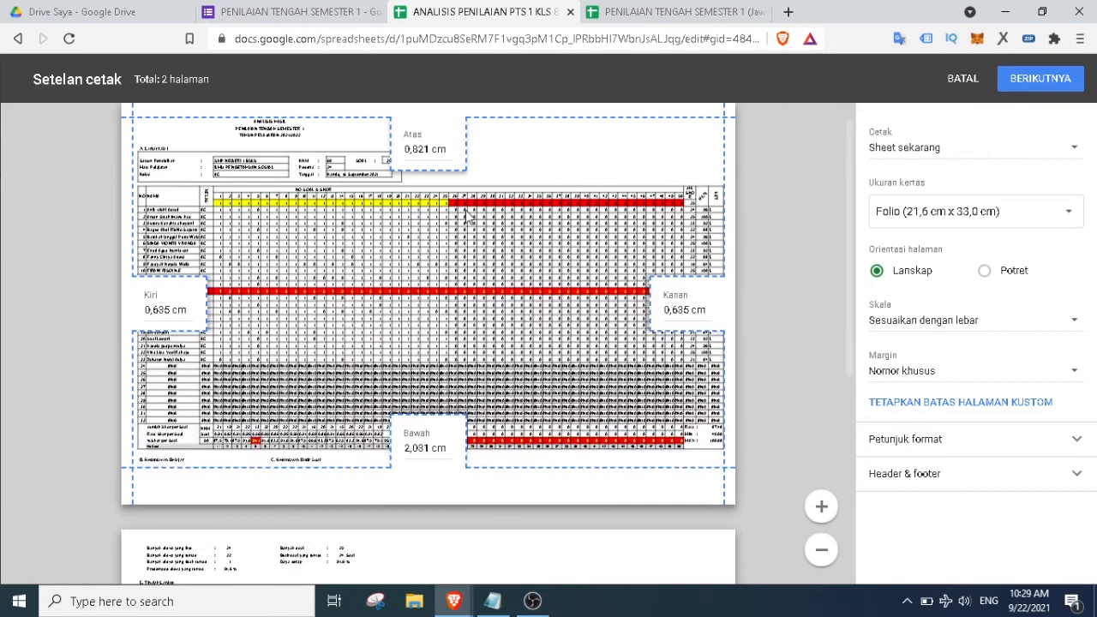
left_click_drag(505, 115, 506, 132)
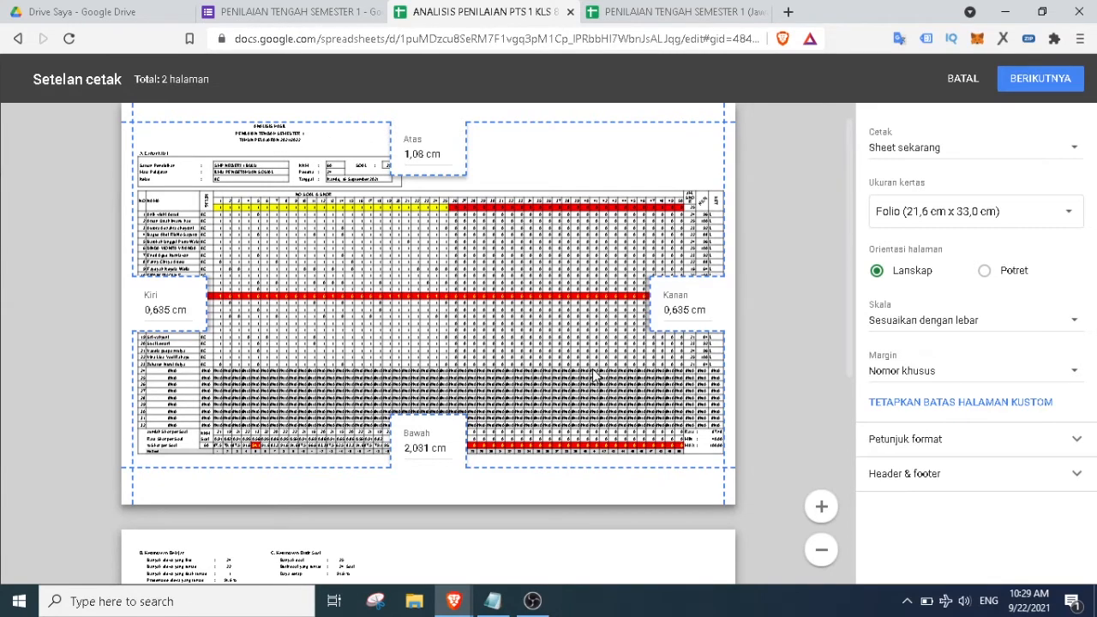
scroll(383, 353, "down", 3)
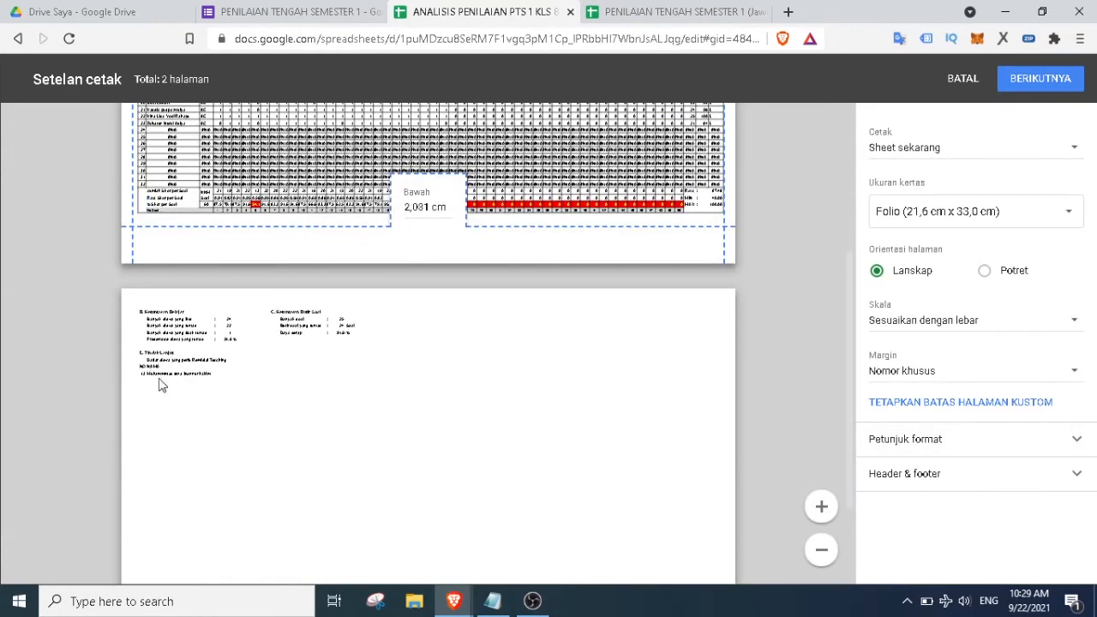
scroll(602, 442, "up", 2)
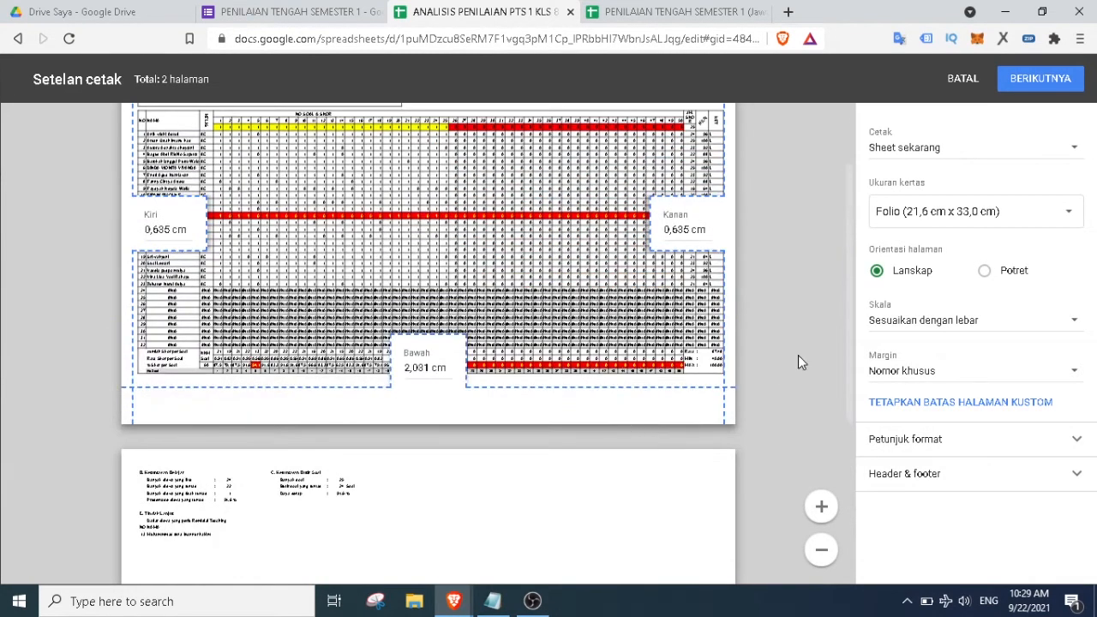
scroll(814, 315, "up", 1)
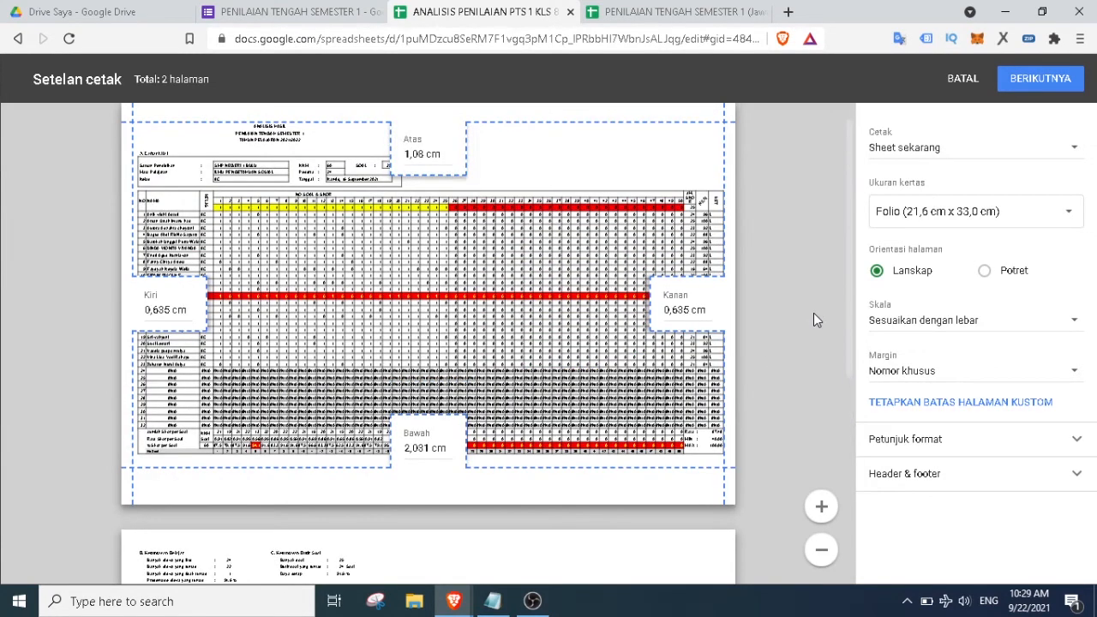
Export the HASIL sheet as a PDF, download it and open the file to review both pages
left_click(1050, 87)
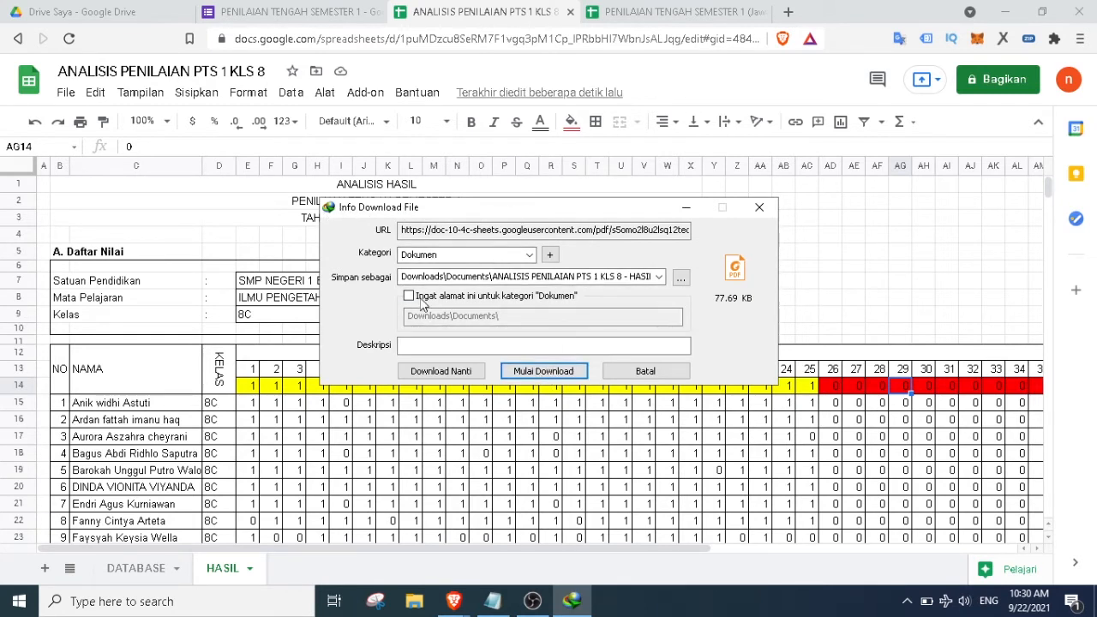
left_click(543, 371)
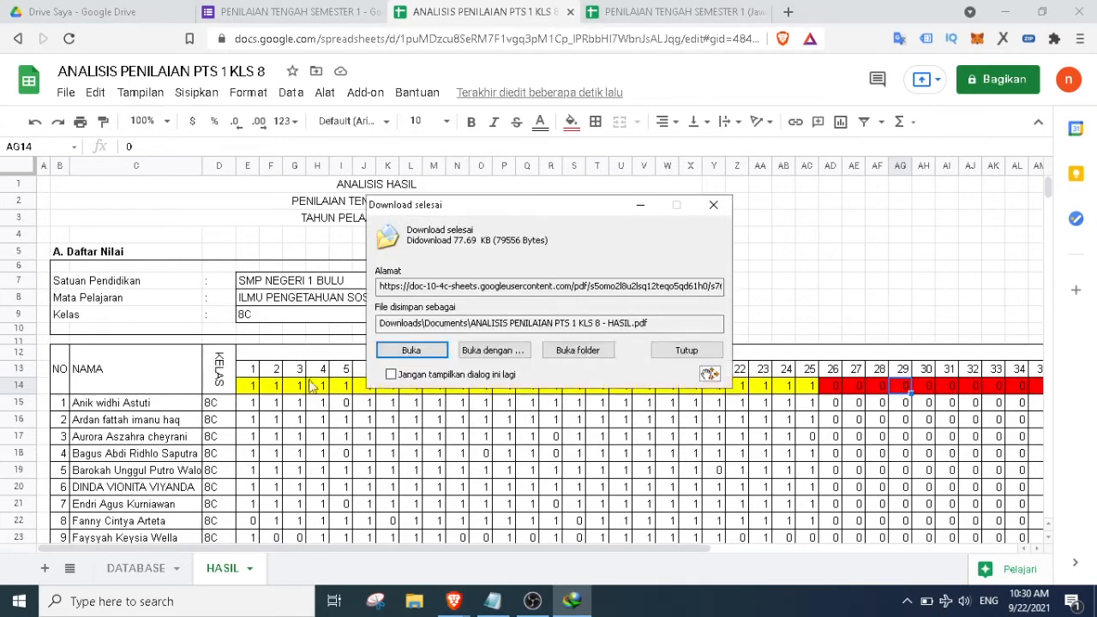
left_click(410, 351)
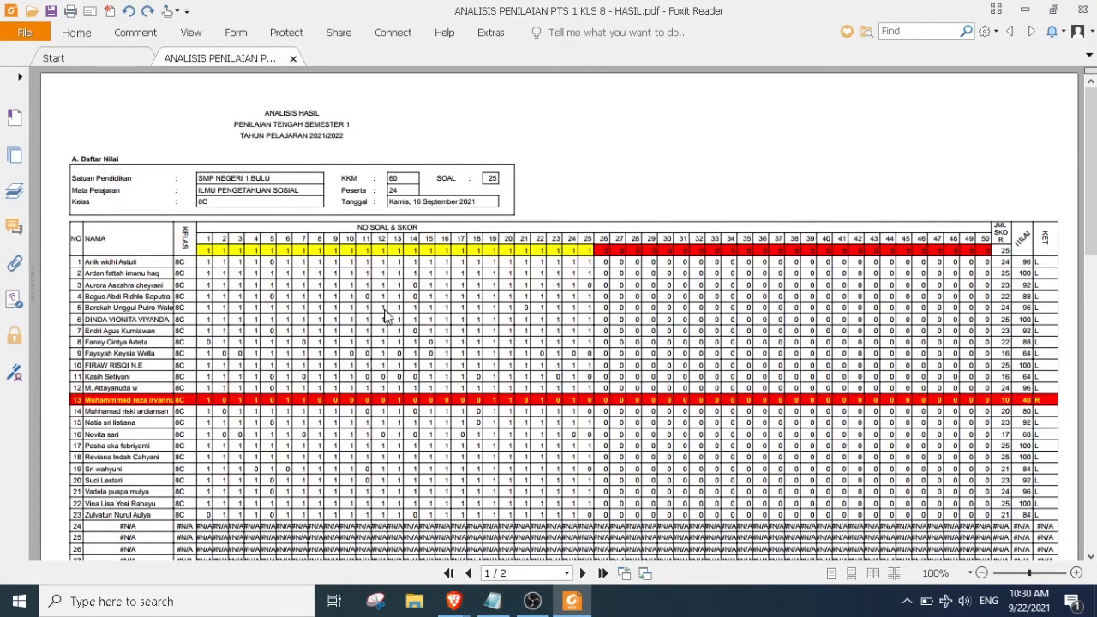
scroll(343, 333, "down", 5)
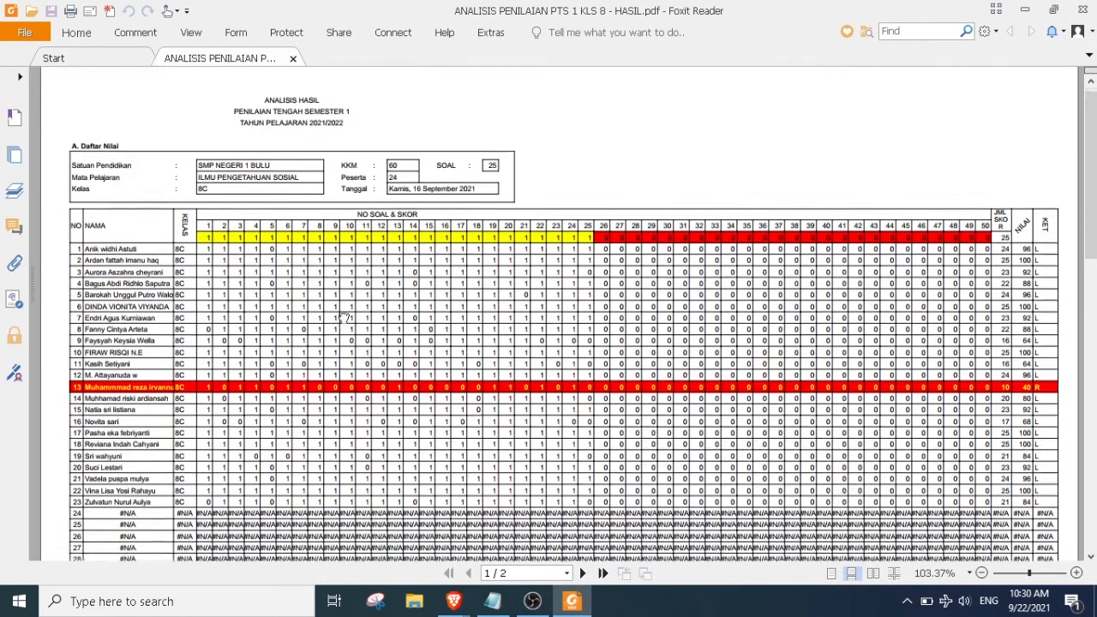
scroll(397, 333, "down", 3)
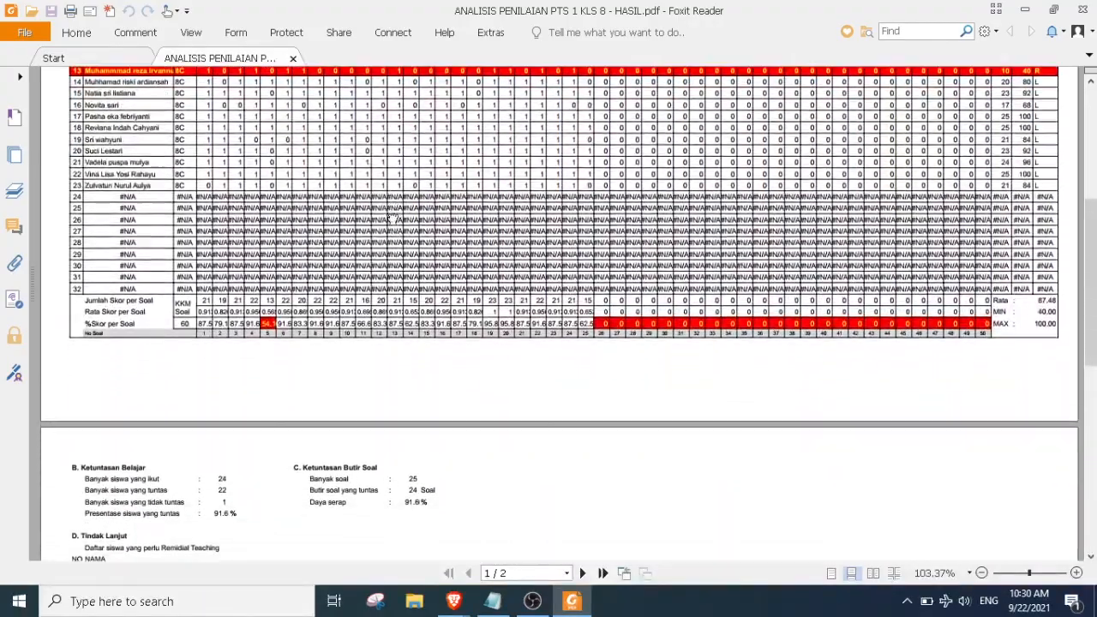
scroll(367, 377, "down", 2)
scroll(374, 333, "down", 3)
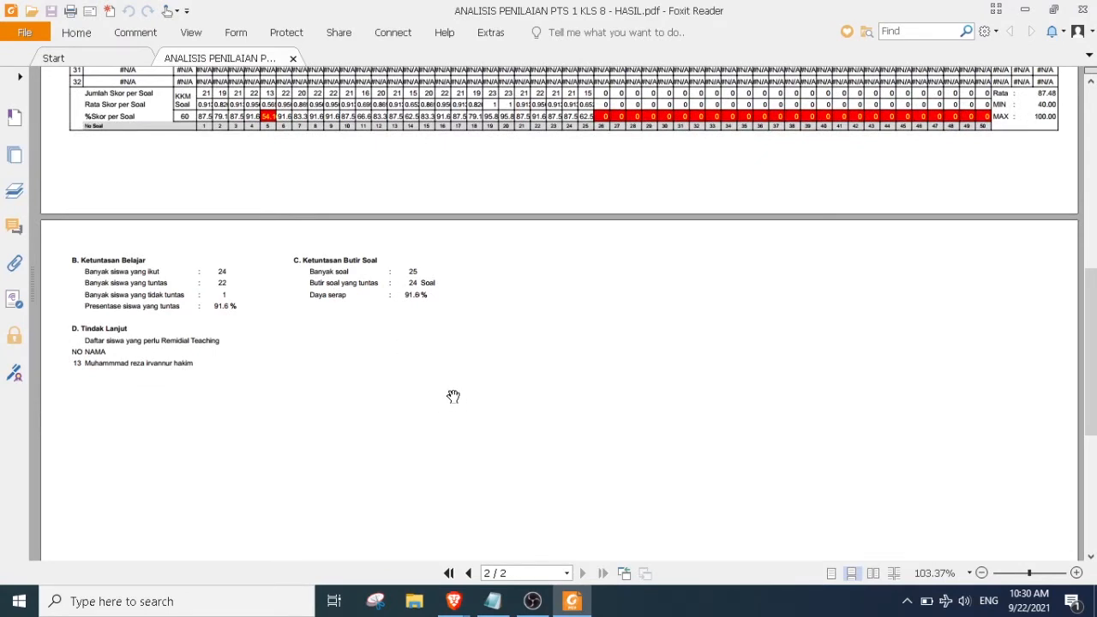
Switch back to the ANALISIS PENILAIAN PTS 1 KLS 8 spreadsheet and inspect the formula of the Peserta cell in HASIL
left_click(530, 600)
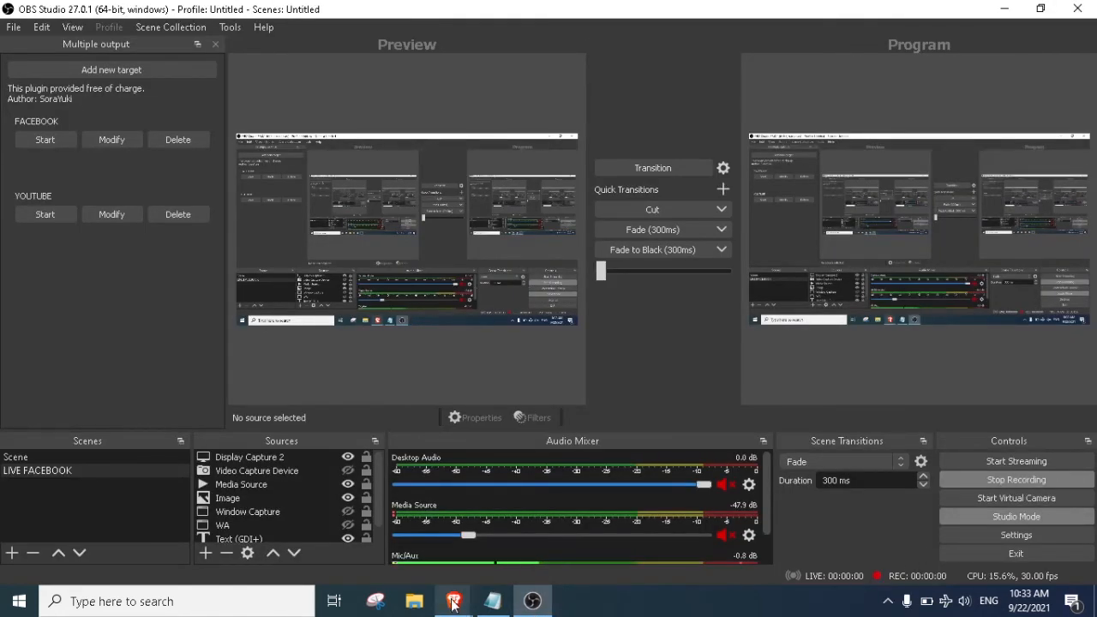
mouse_move(453, 601)
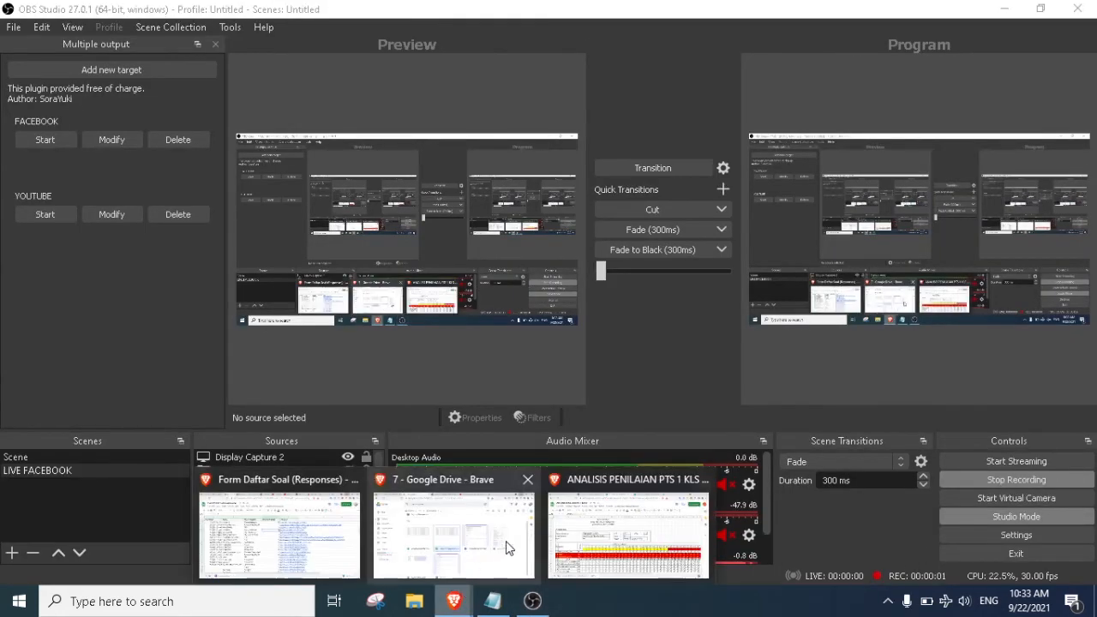
left_click(610, 542)
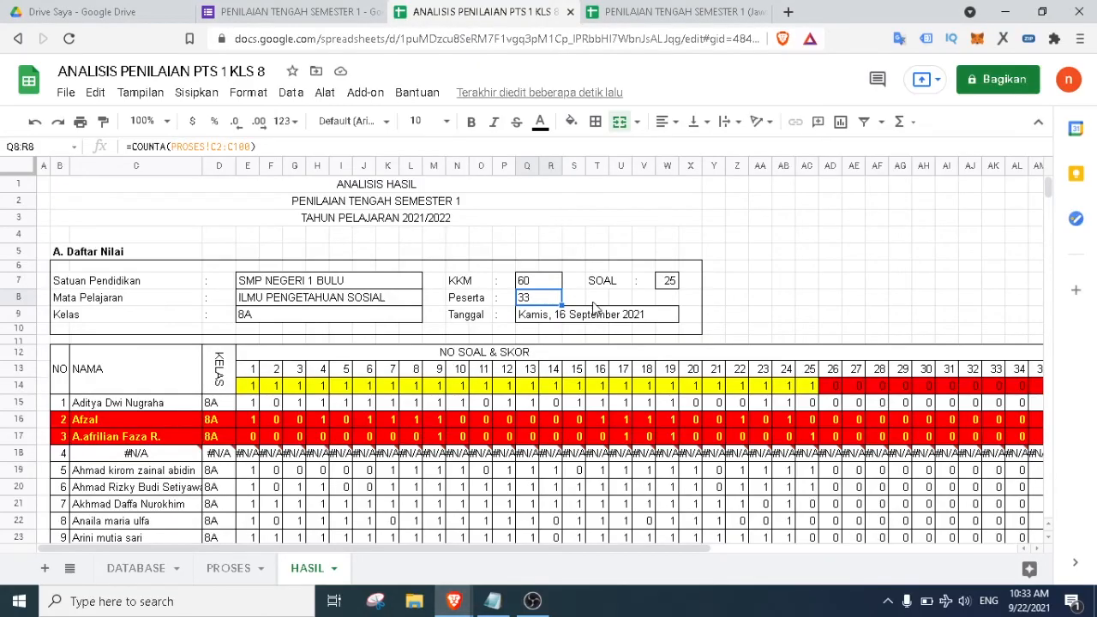
left_click(744, 283)
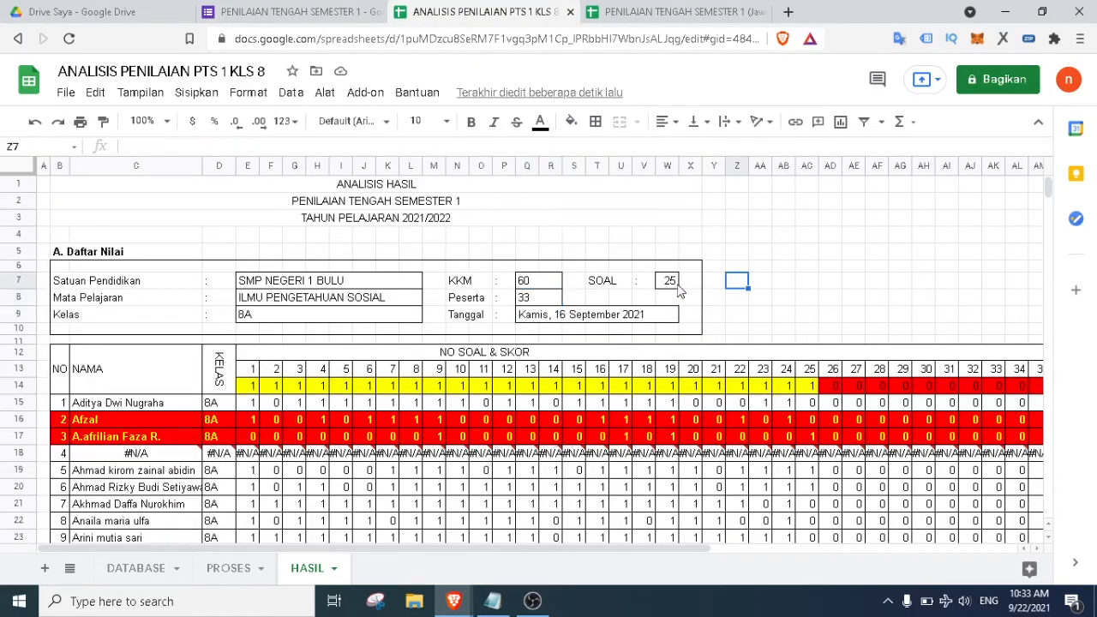
left_click(543, 301)
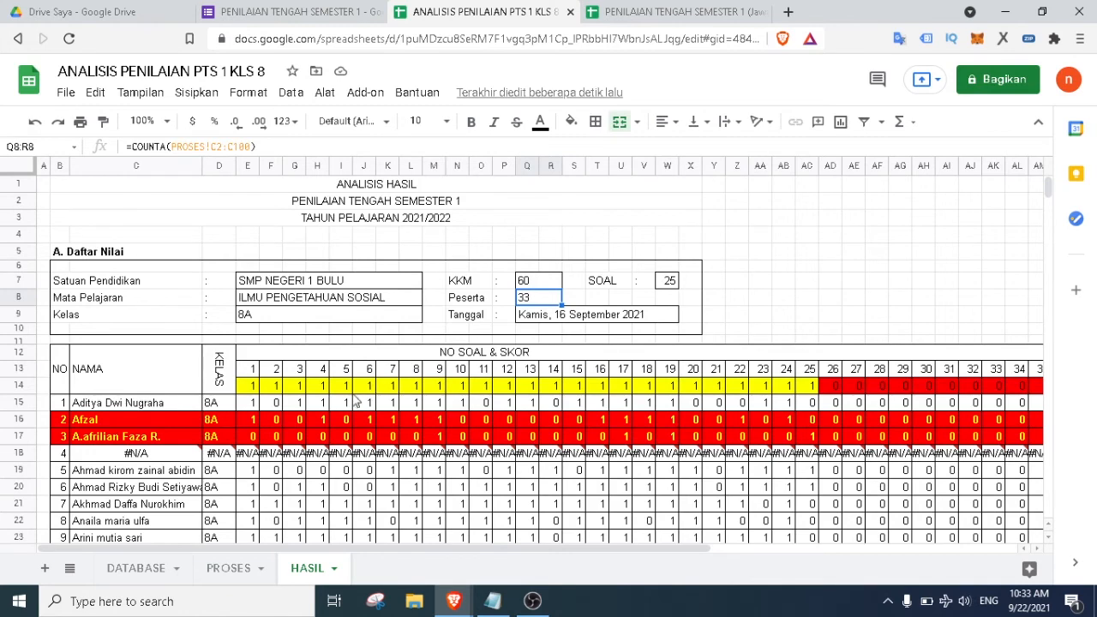
scroll(353, 400, "down", 1)
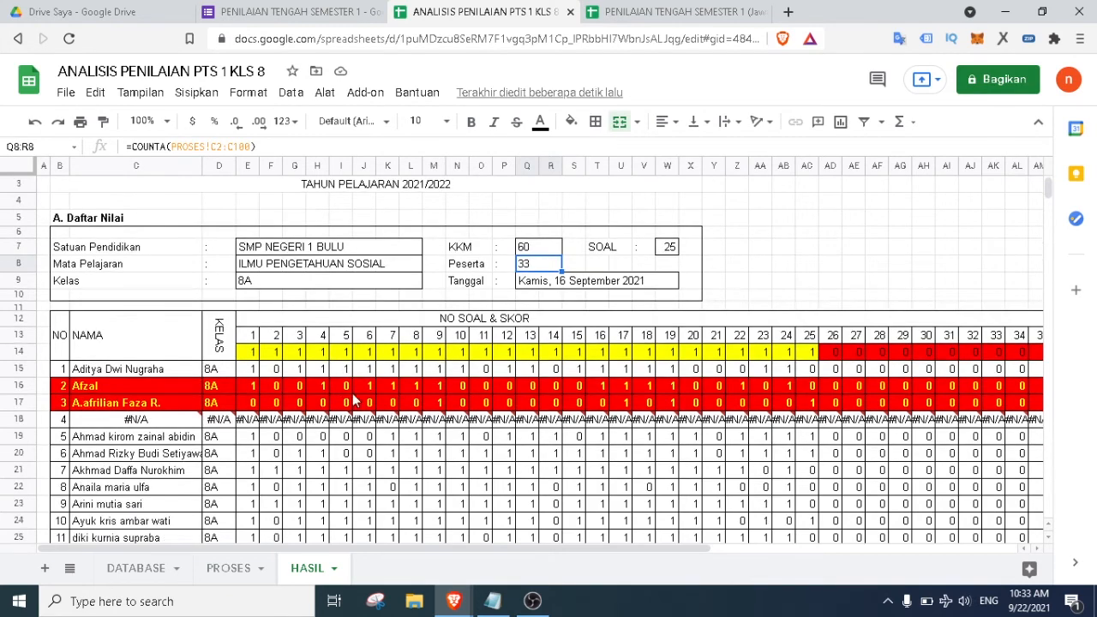
Change the KELAS value of the KUNCI row in the DATABASE sheet to CCC
left_click(130, 570)
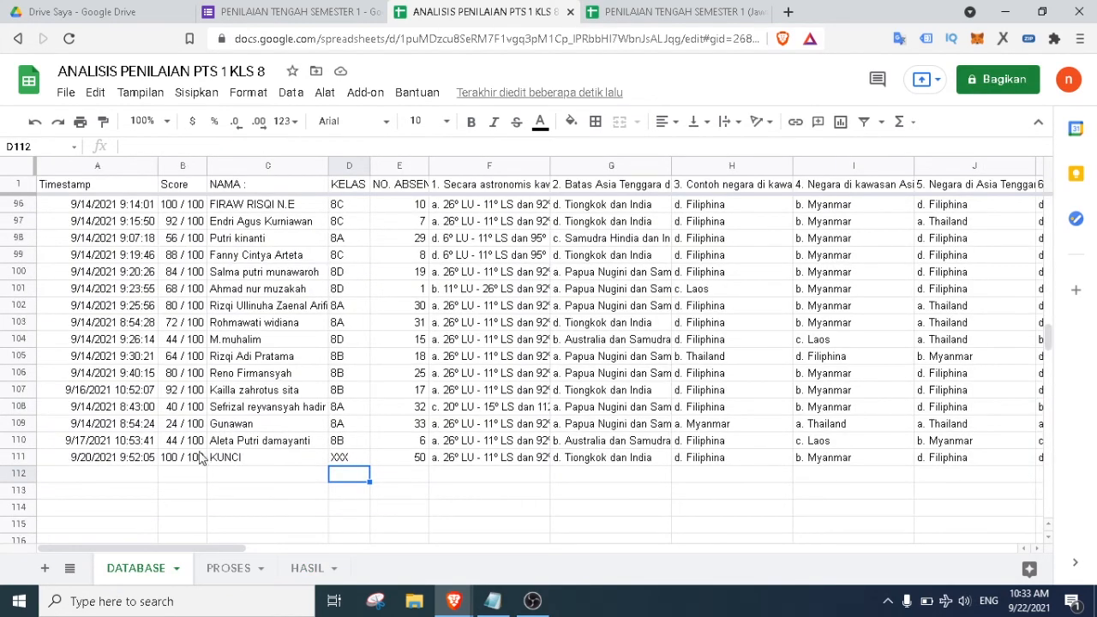
left_click(241, 460)
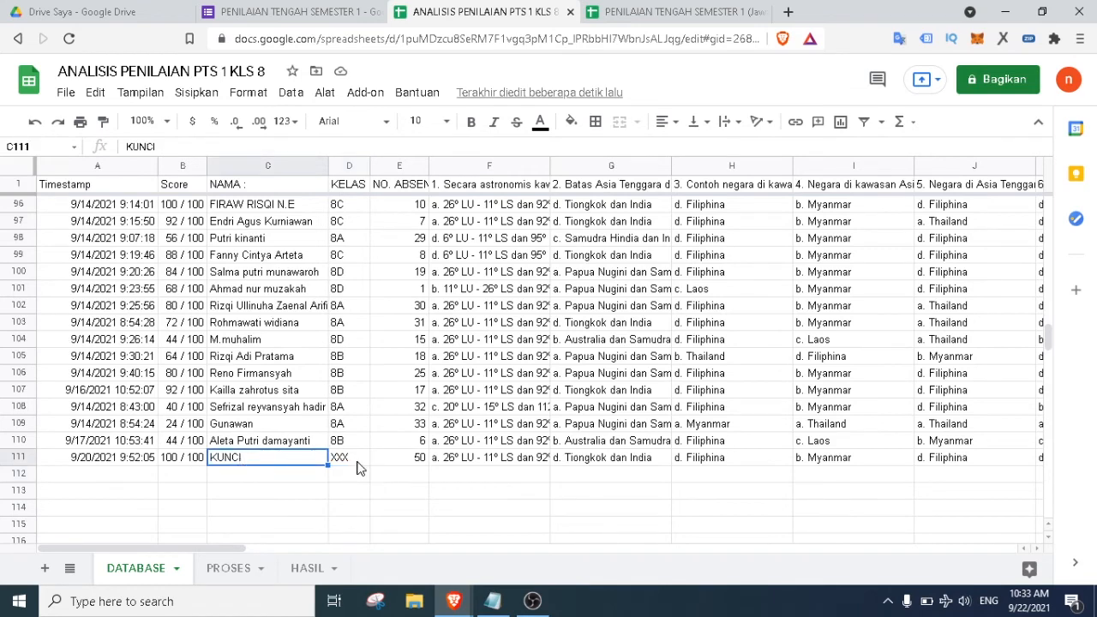
left_click(357, 460)
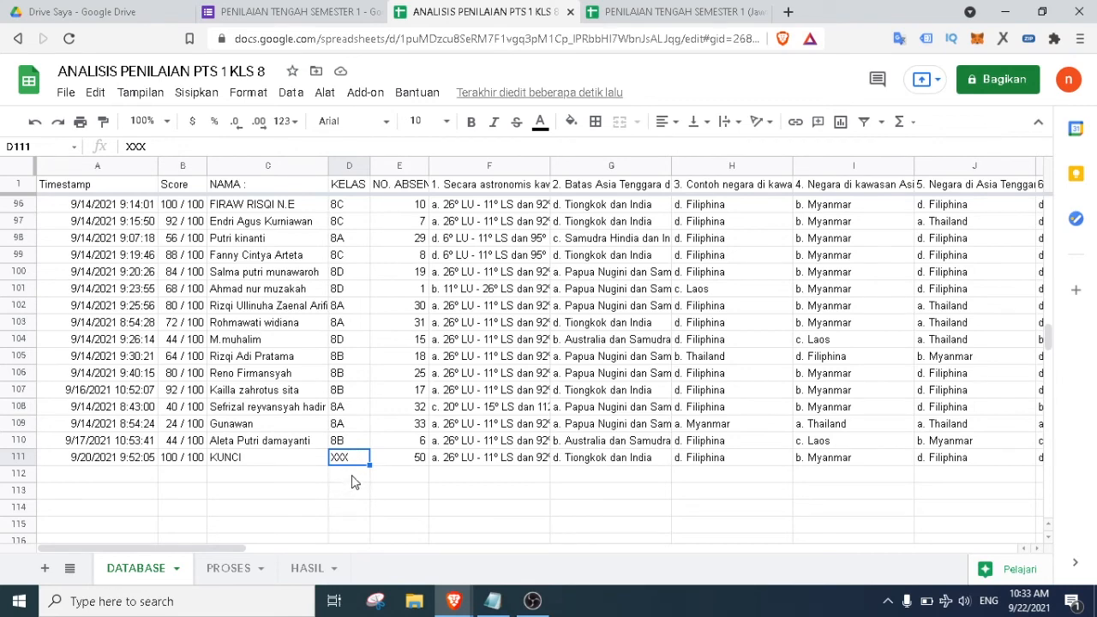
type("CCC")
key("Return")
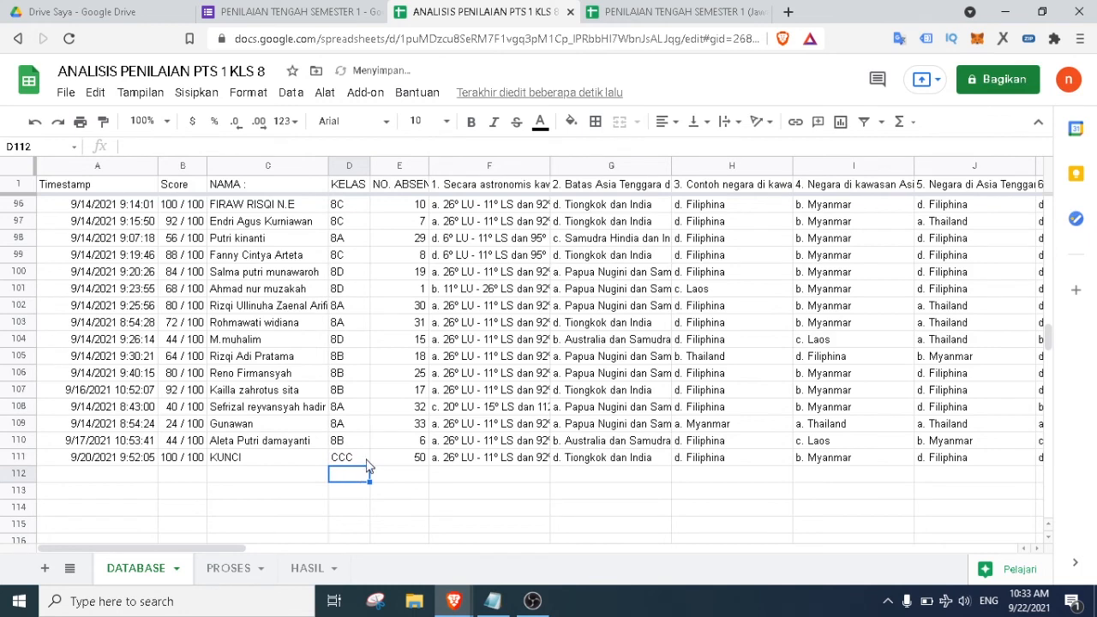
Check the KELAS entries in the last rows of DATABASE and return to the HASIL sheet
left_click(366, 459)
left_click(351, 442)
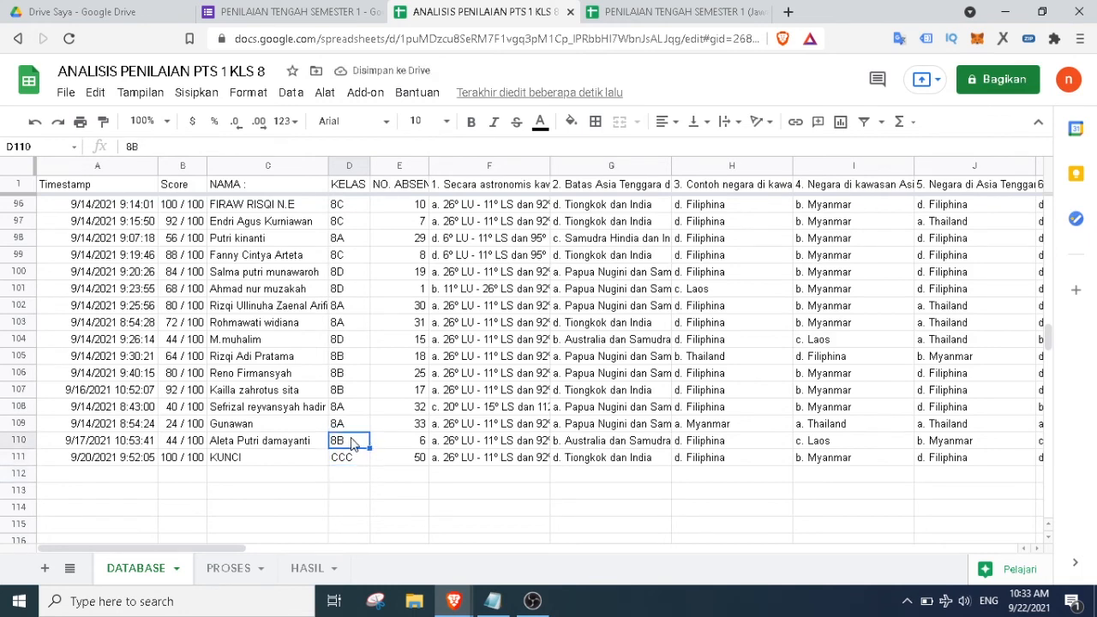
scroll(365, 370, "up", 2)
scroll(336, 383, "down", 3)
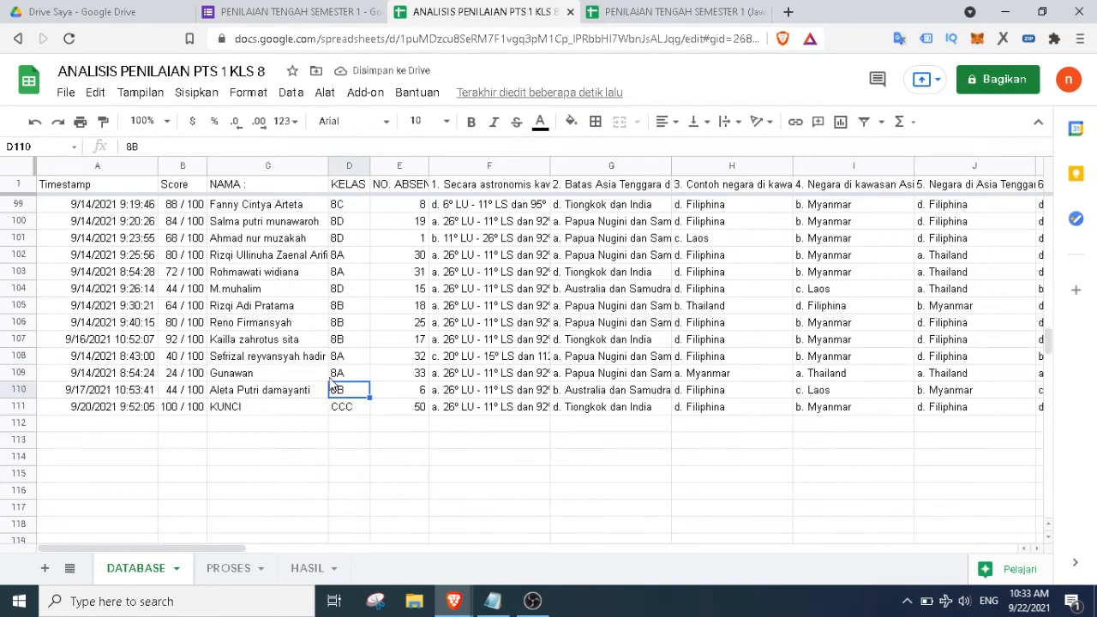
left_click(351, 408)
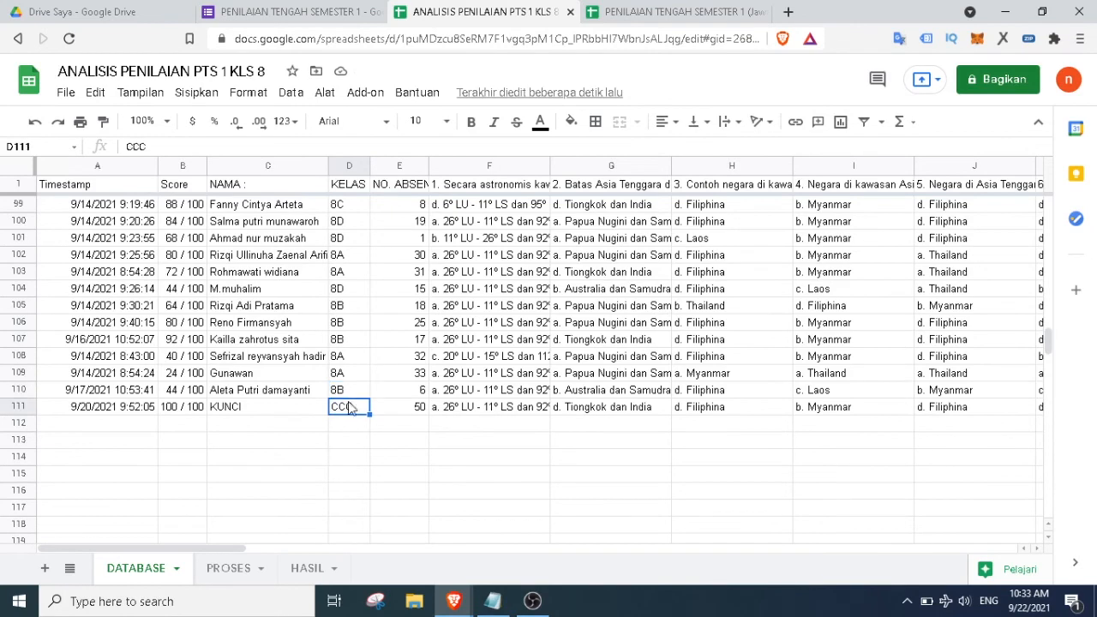
left_click(294, 572)
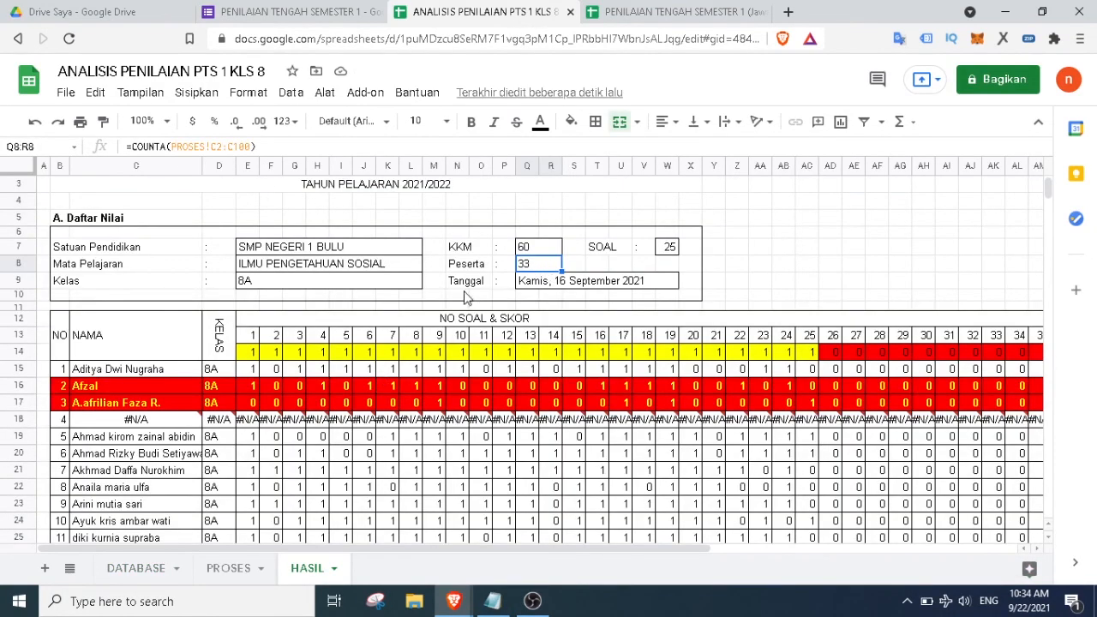